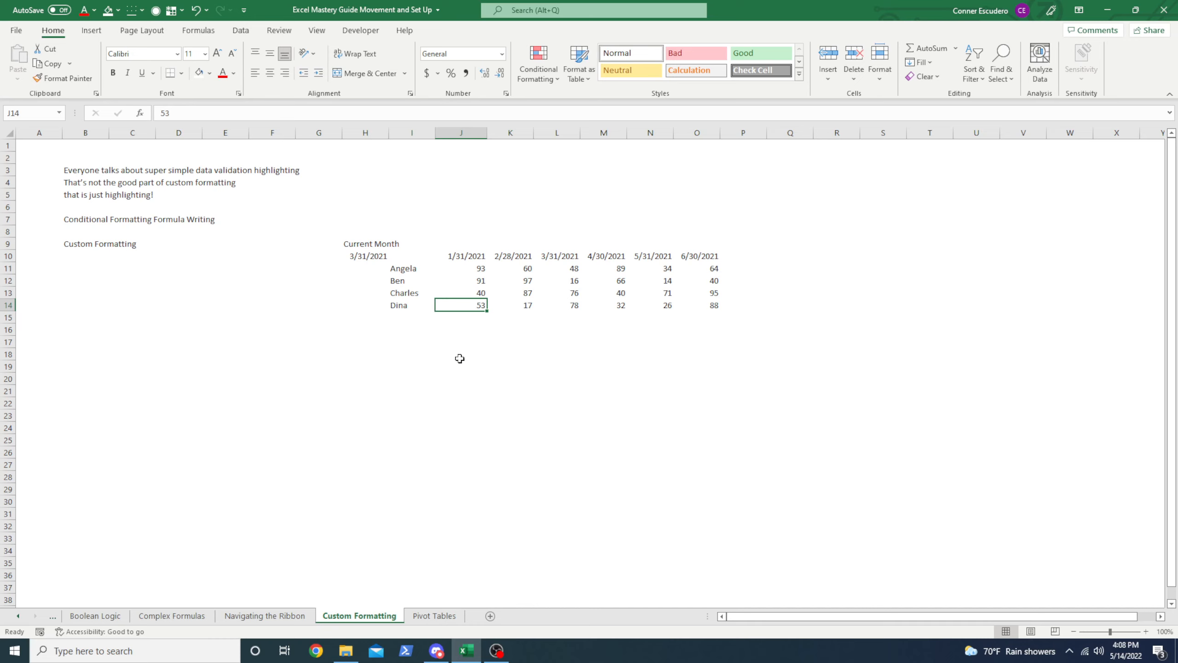
- Examine the table's month-end dates in row 10 and the monthly values in J11:O14
click(476, 272)
drag(475, 272, 717, 308)
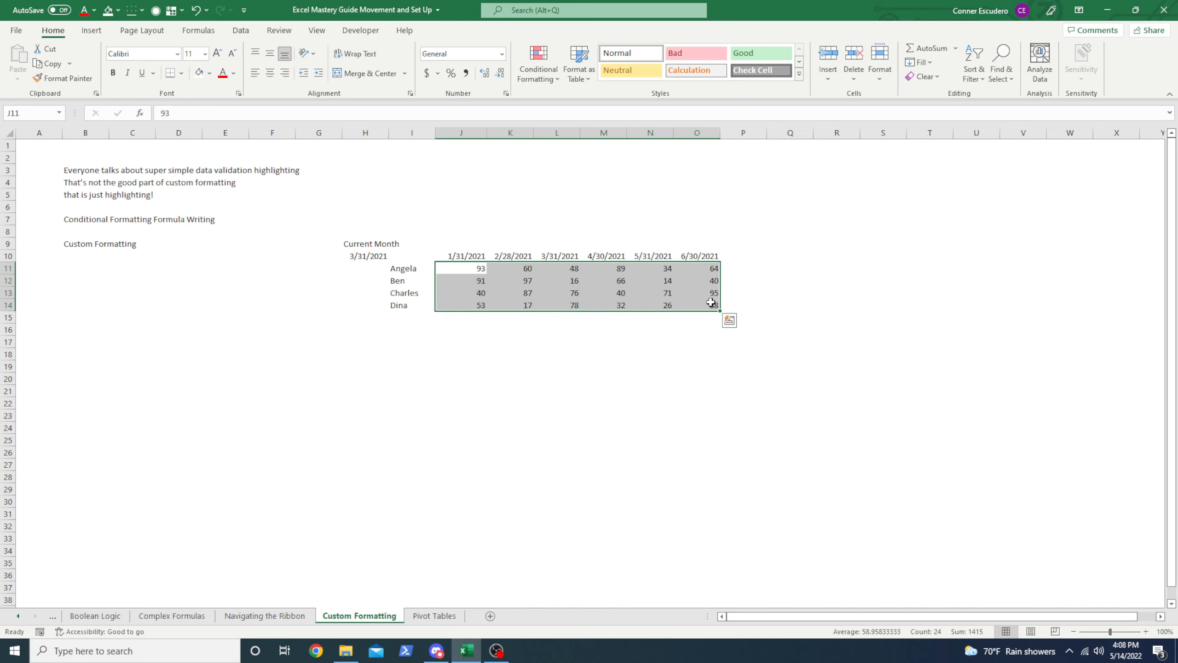
click(399, 271)
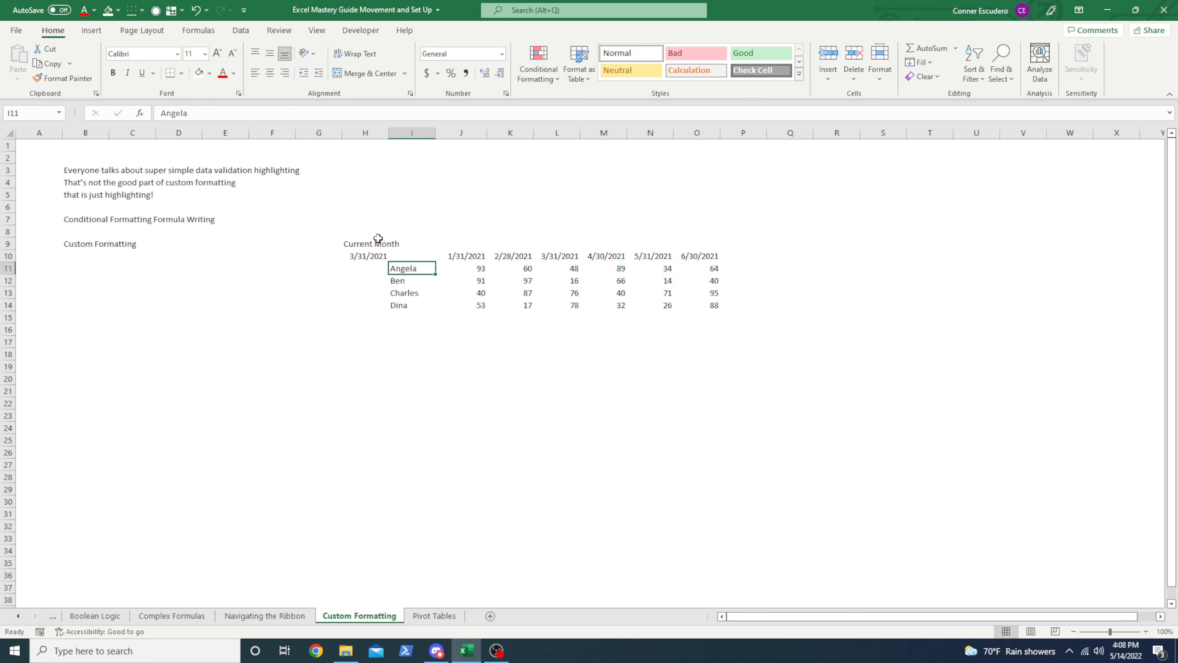
drag(377, 238, 637, 215)
drag(481, 273, 725, 272)
click(393, 272)
drag(461, 266, 697, 268)
drag(447, 254, 702, 256)
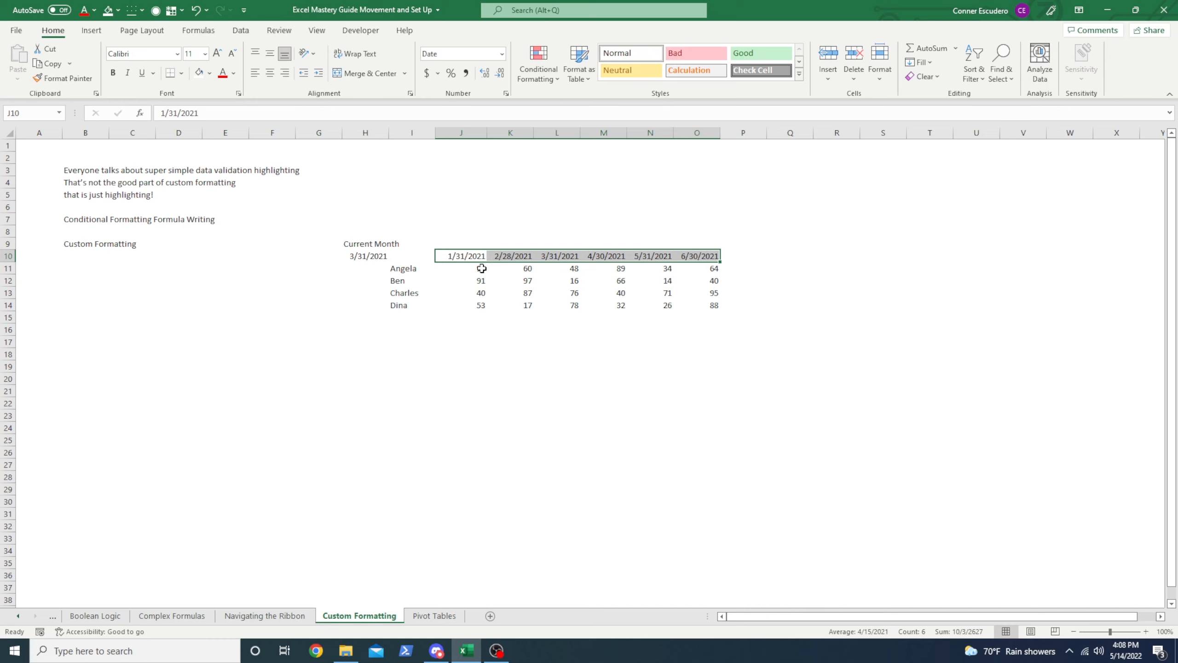
drag(481, 268, 724, 304)
click(738, 307)
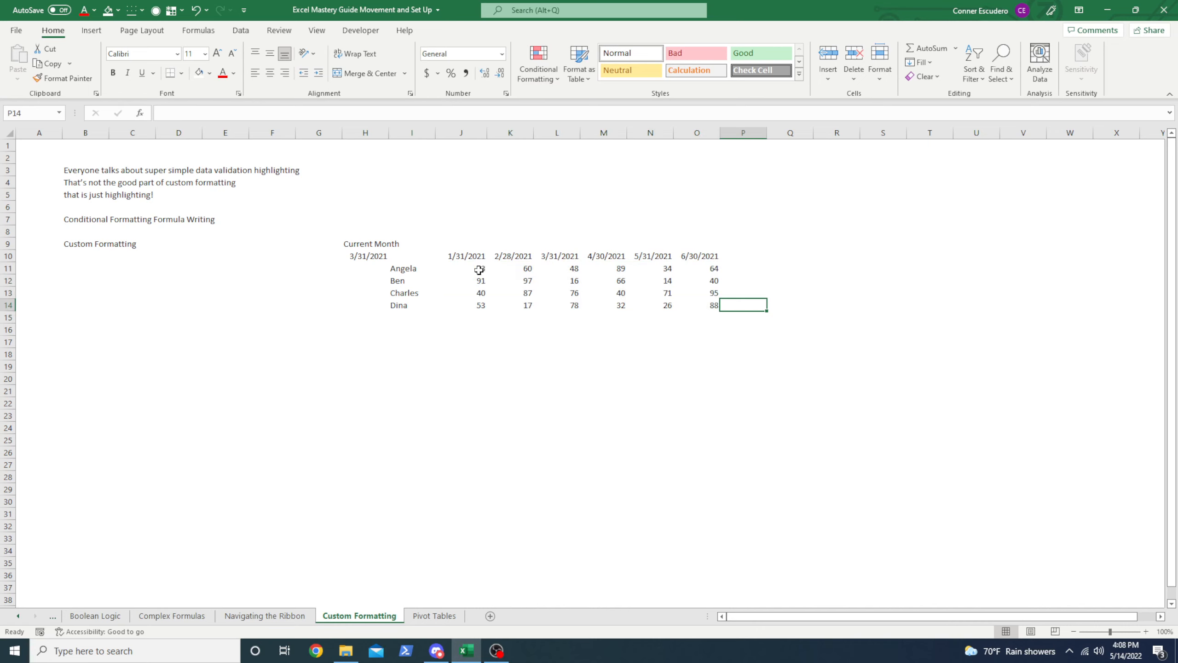
- Highlight the values in J11:O14 greater than 55.5 with Green Fill with Dark Green Text
drag(480, 271, 703, 307)
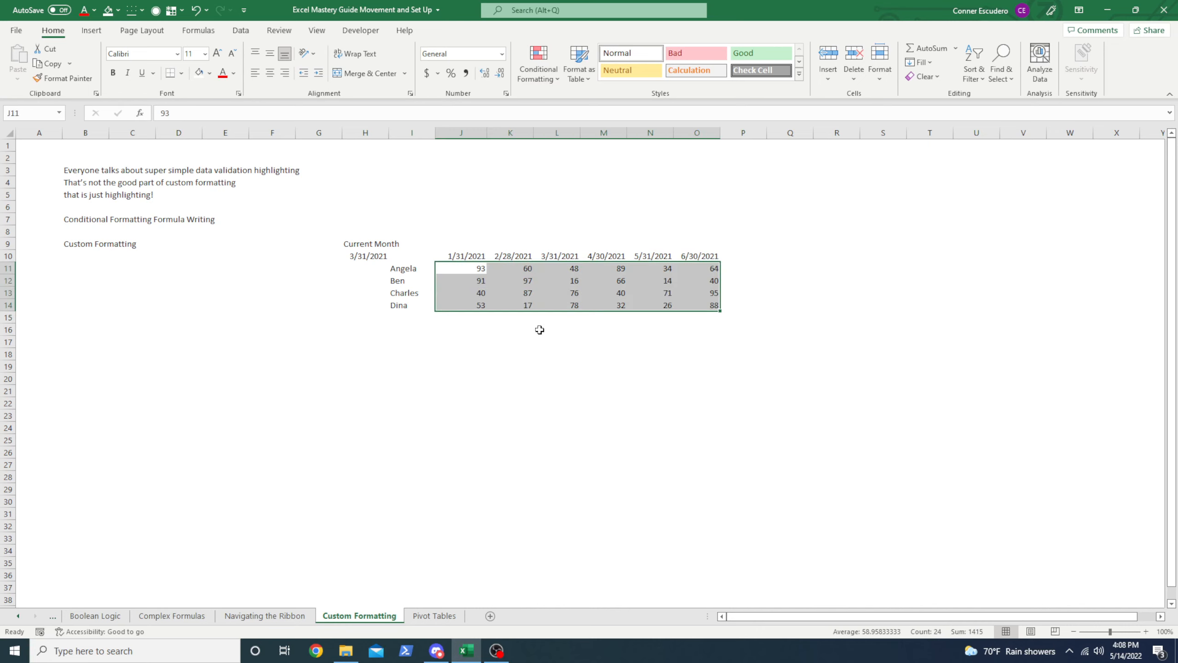
click(556, 79)
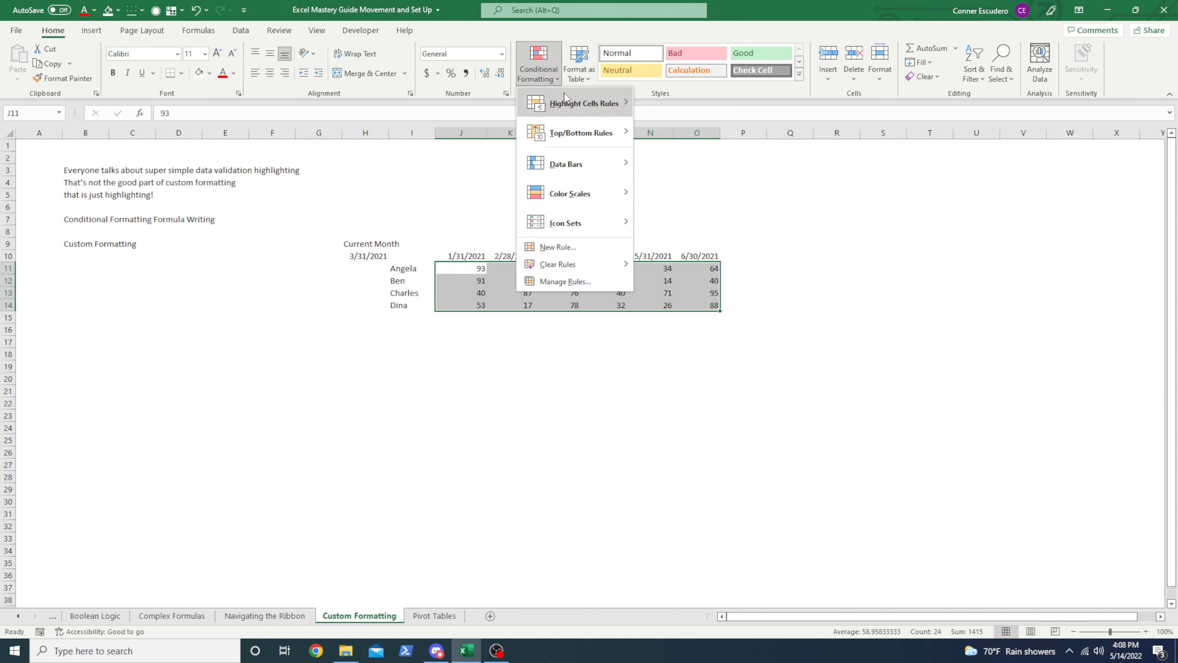
mouse_move(584, 103)
click(680, 110)
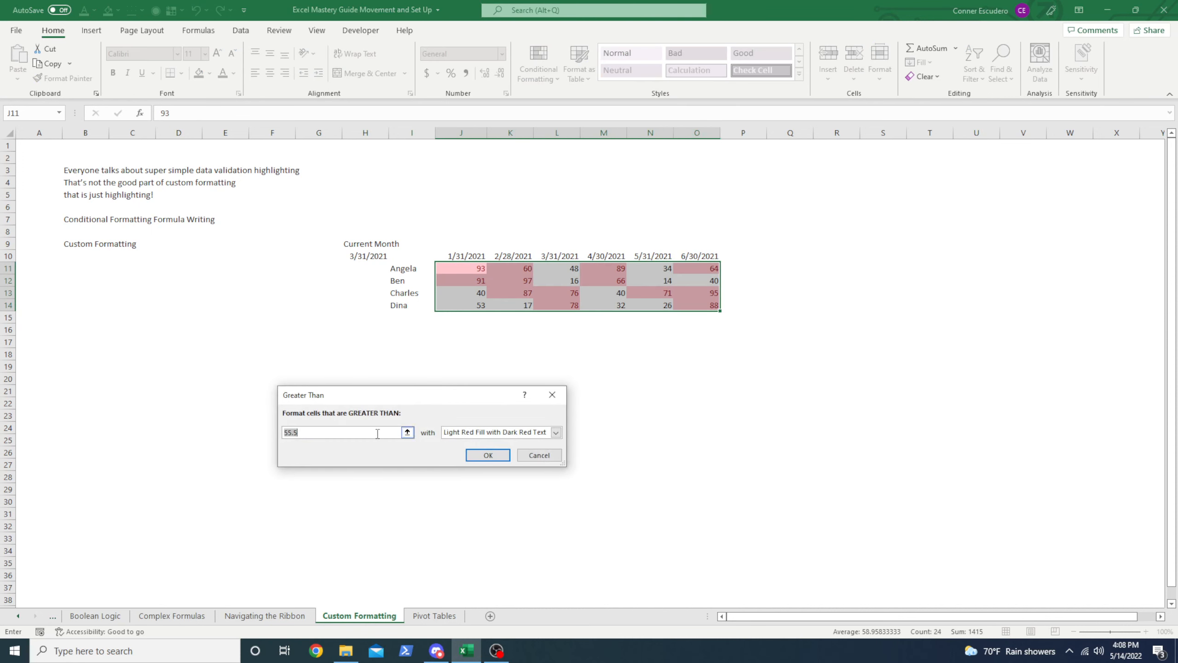
click(556, 433)
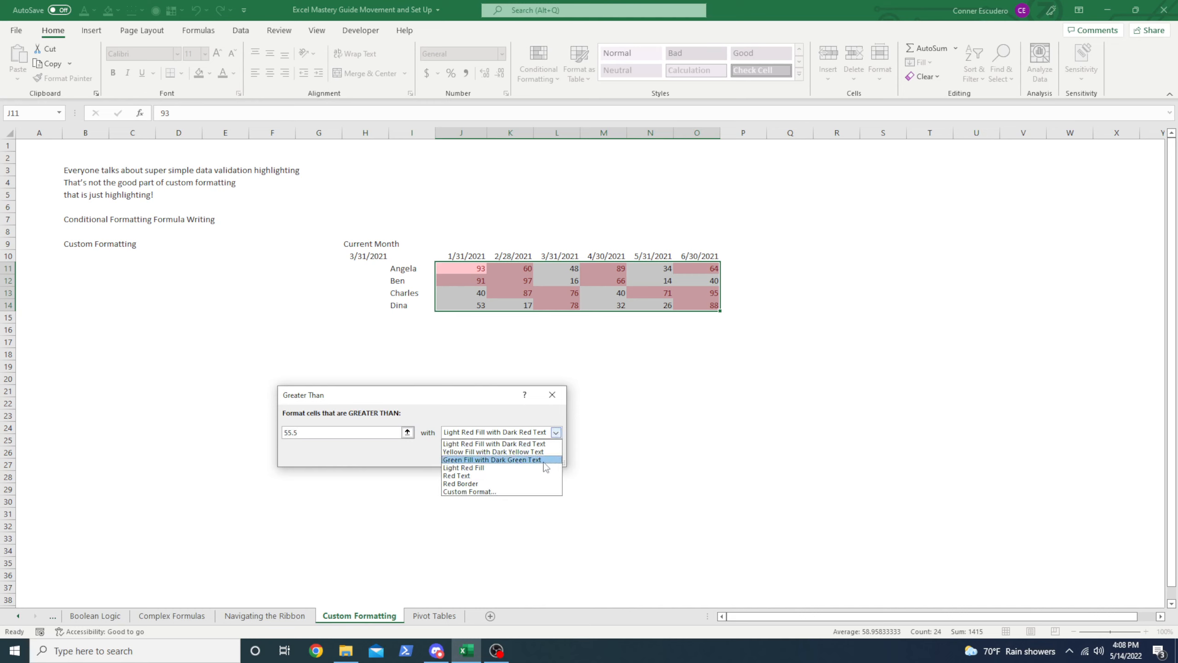
click(523, 465)
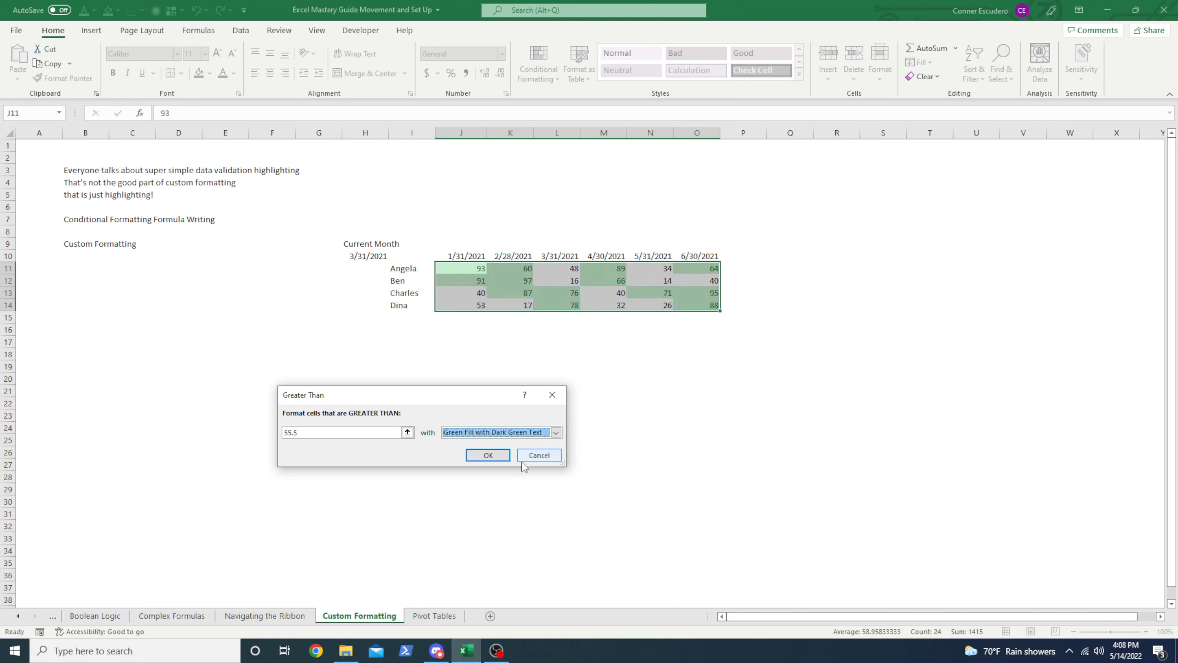
click(483, 451)
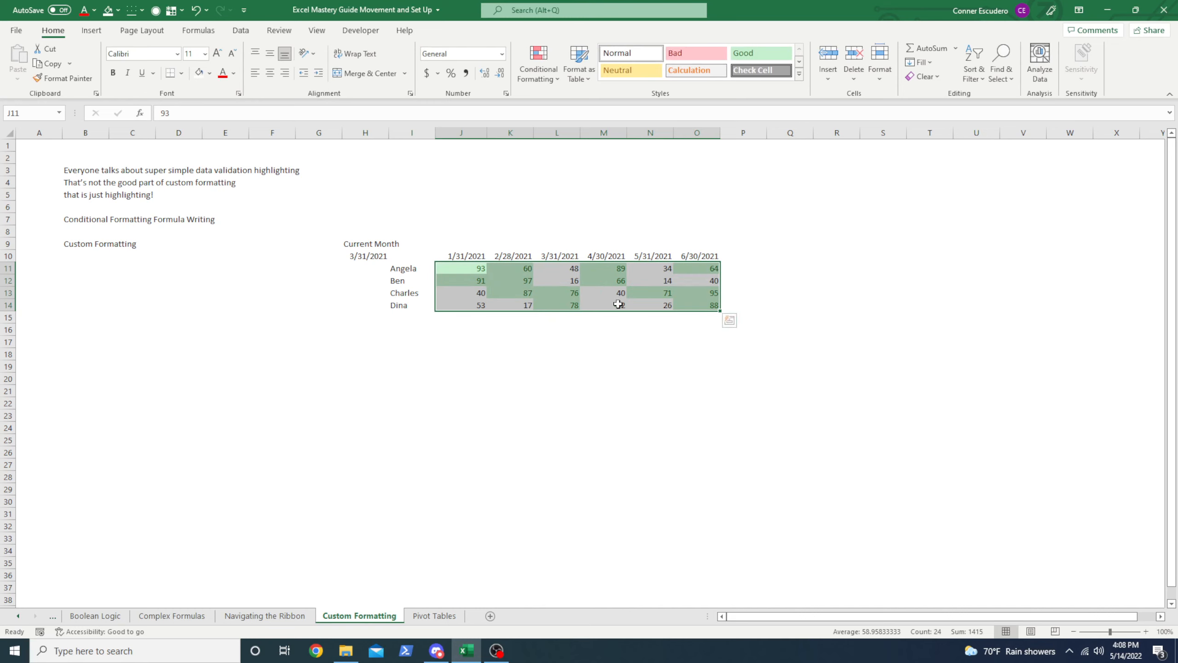
- Preview color scales on J11:O14 without applying one, and undo the green greater-than highlighting
drag(462, 266, 716, 308)
click(538, 65)
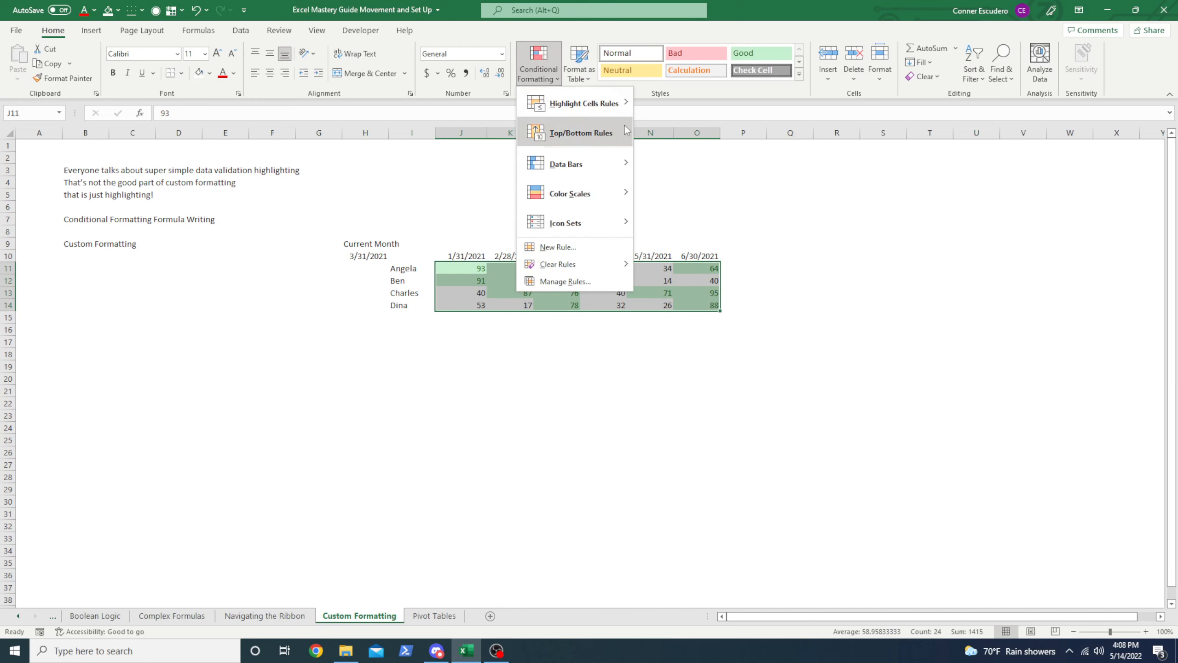
mouse_move(626, 192)
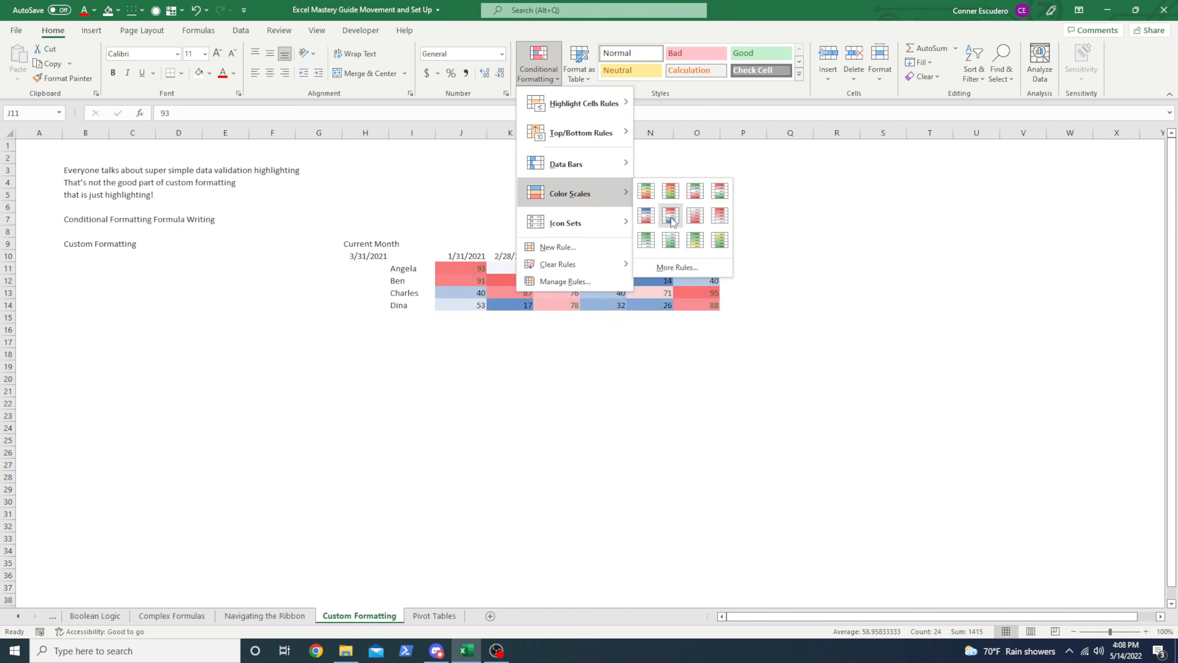
click(872, 281)
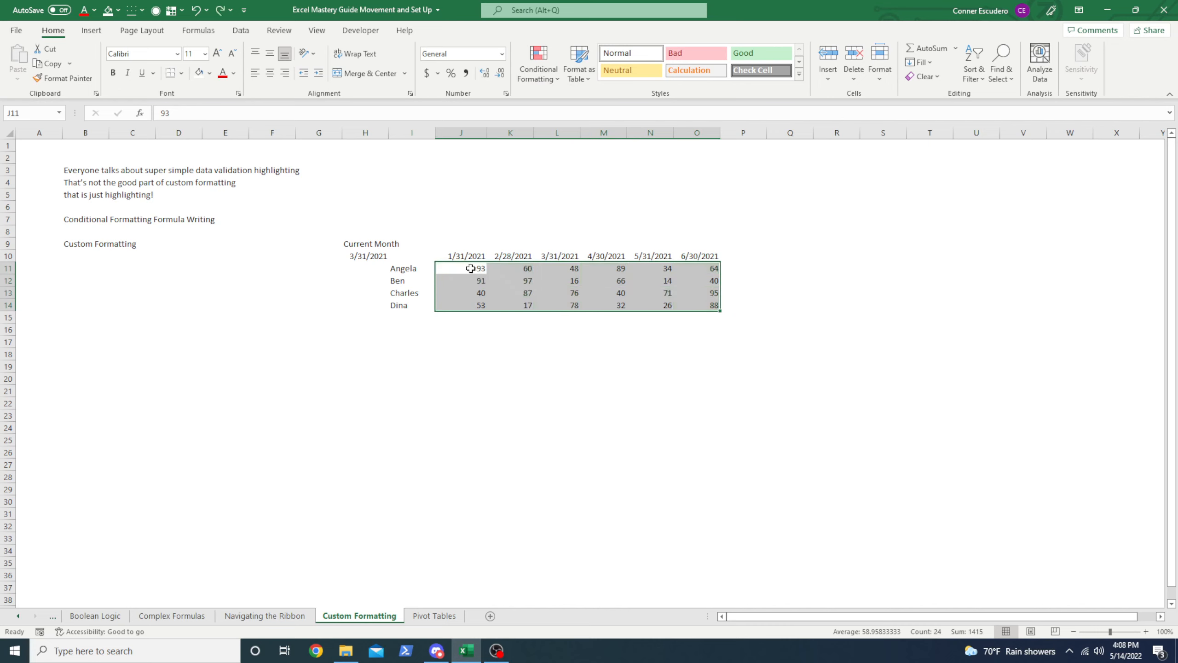
drag(471, 269, 714, 301)
drag(549, 365, 548, 358)
drag(474, 269, 711, 307)
- Start a new conditional formatting rule for J11:O14 that uses a formula to determine which cells to format
click(474, 270)
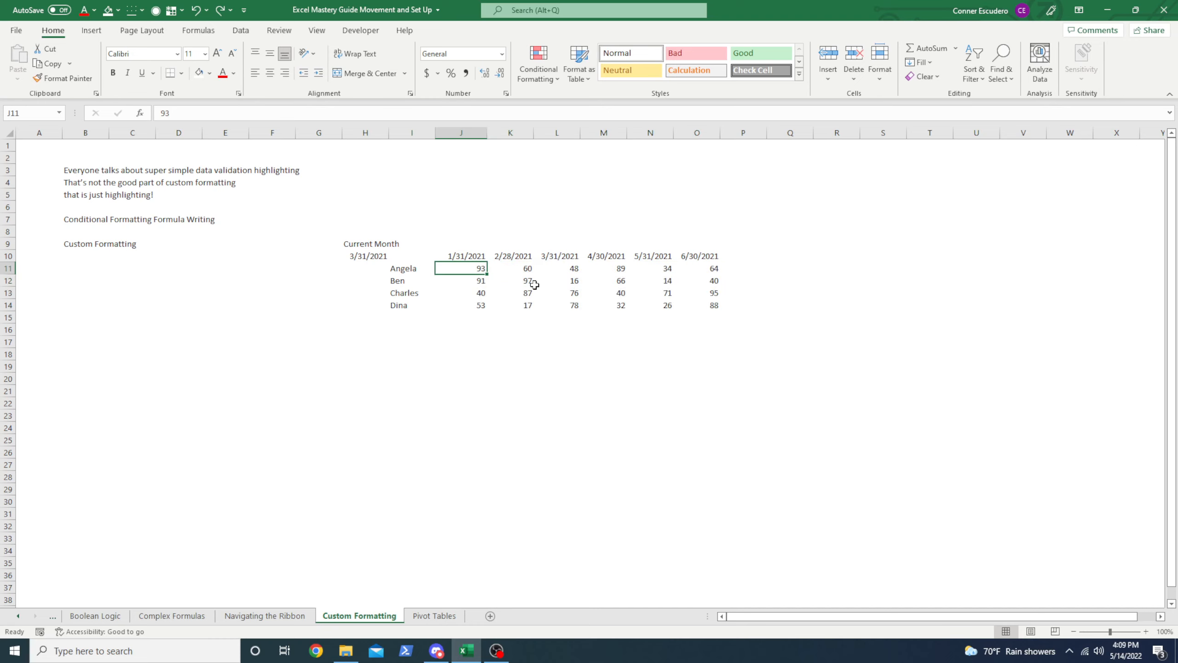
key(ctrl+shift+End)
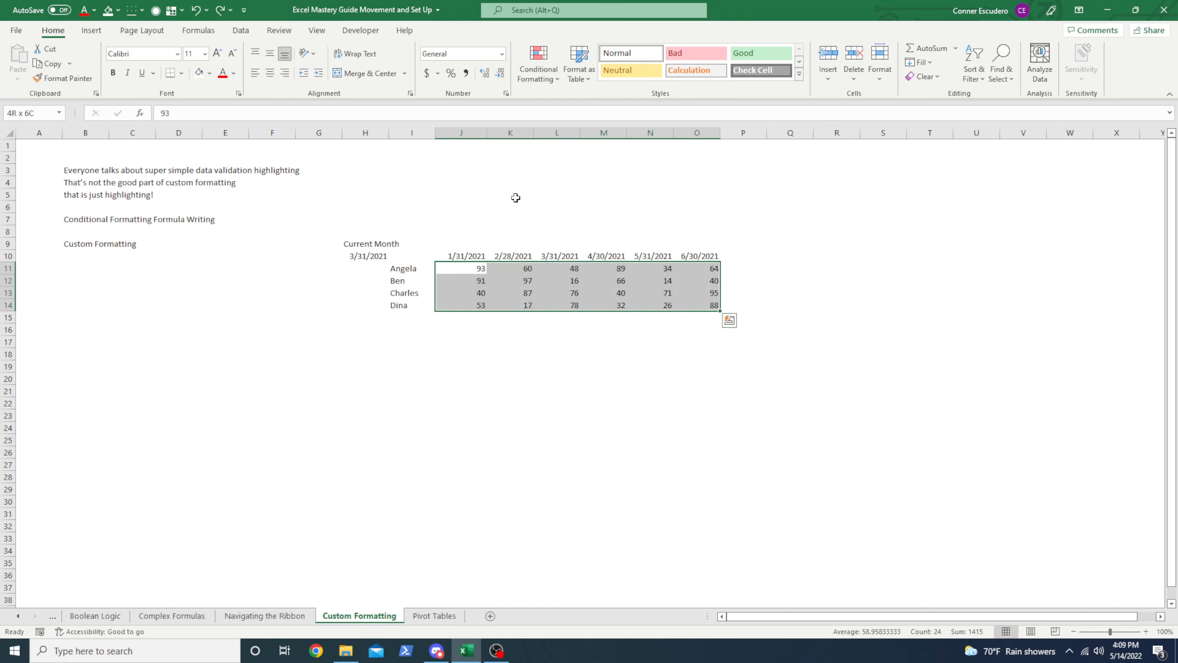
click(558, 79)
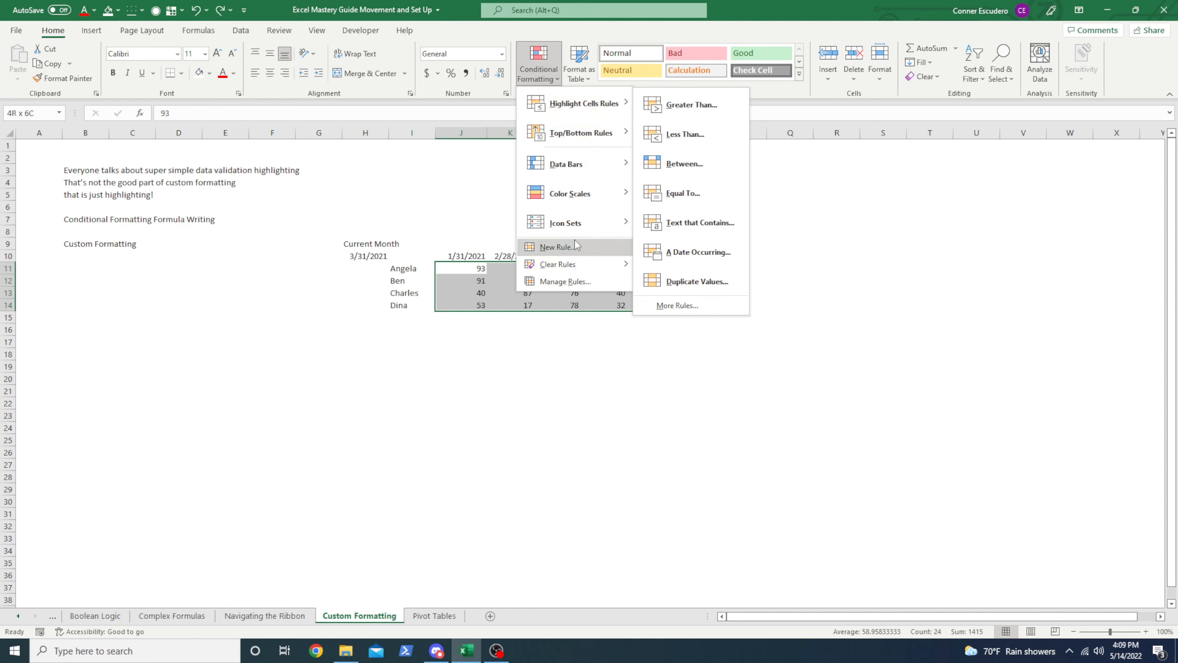
click(594, 254)
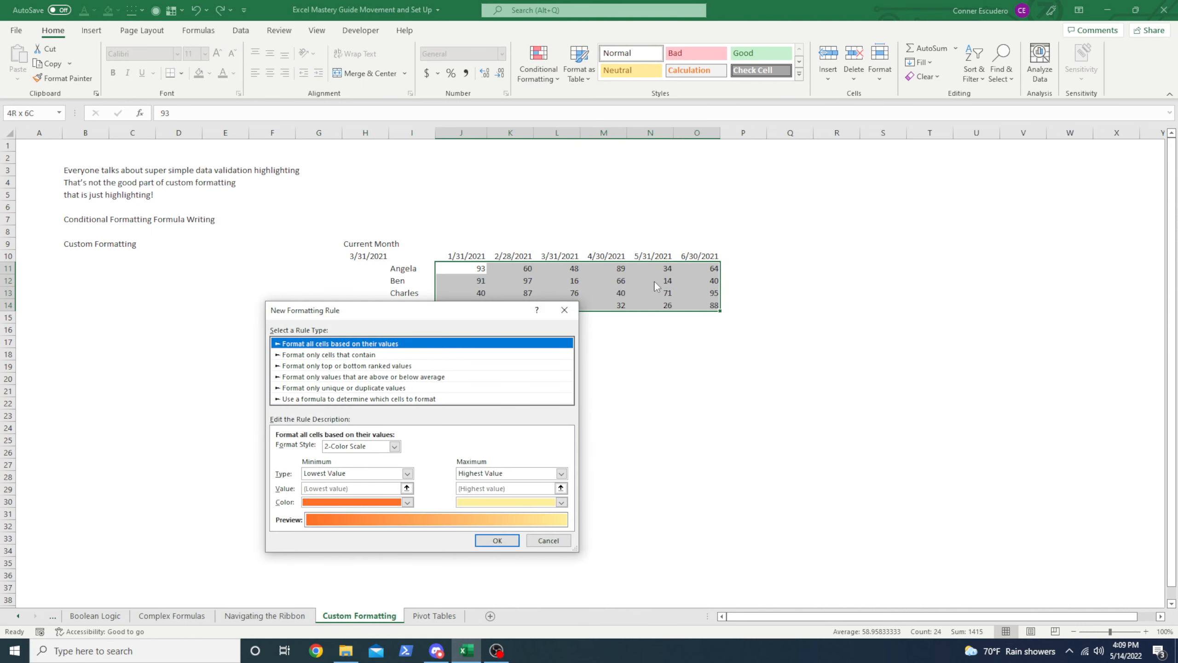
drag(468, 318, 285, 280)
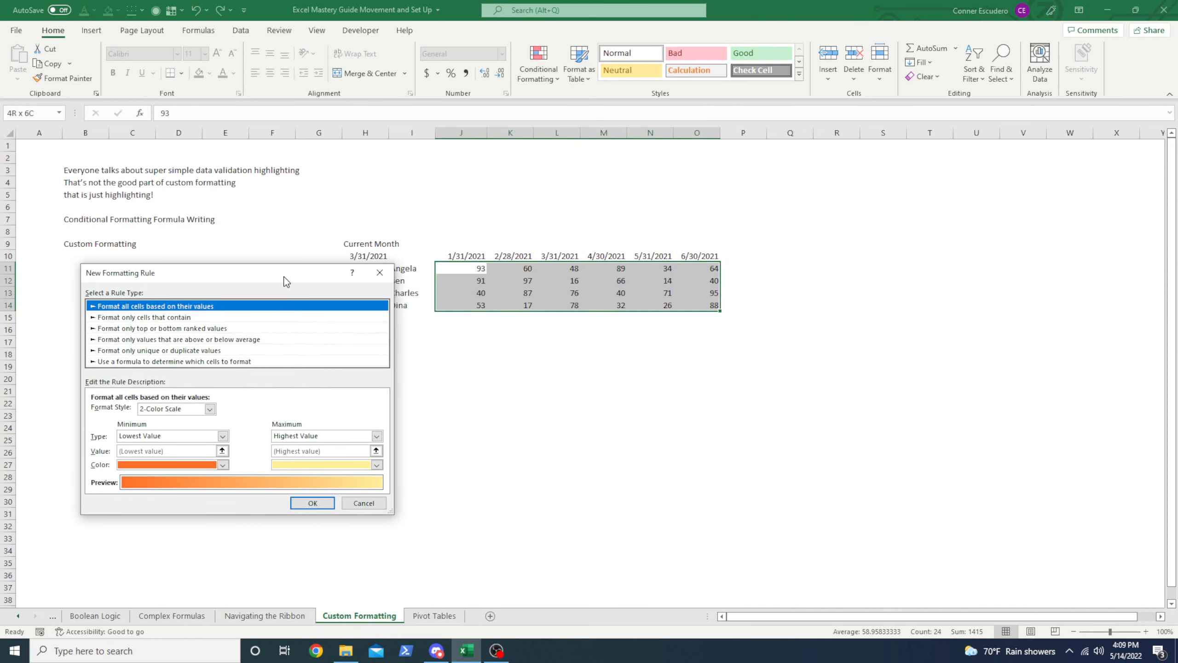
click(190, 319)
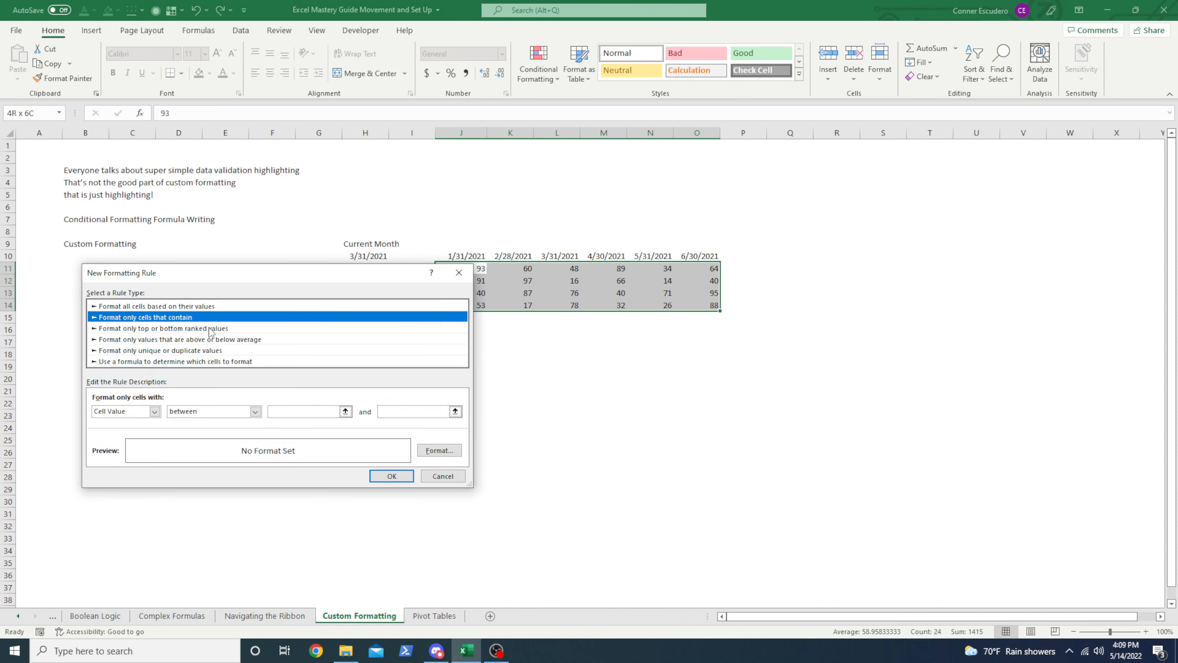
click(210, 329)
click(191, 363)
click(203, 318)
click(154, 362)
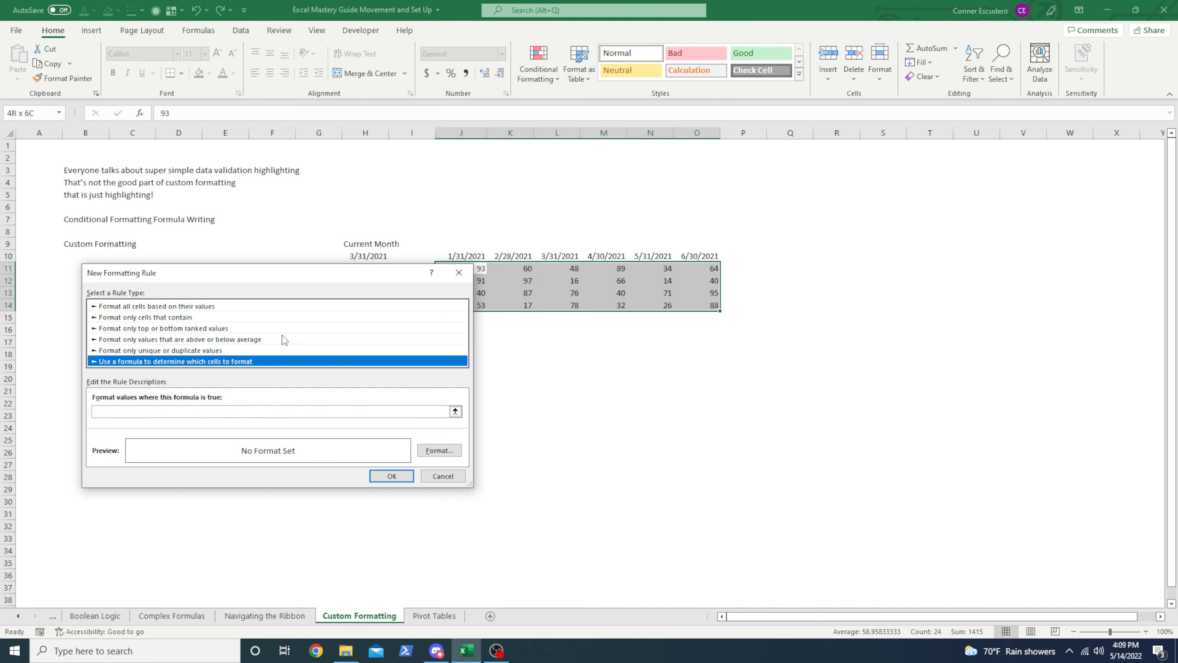
drag(334, 271, 612, 333)
- Enter the rule formula =J$10=$H$10 to compare each column's date with the current month
click(435, 472)
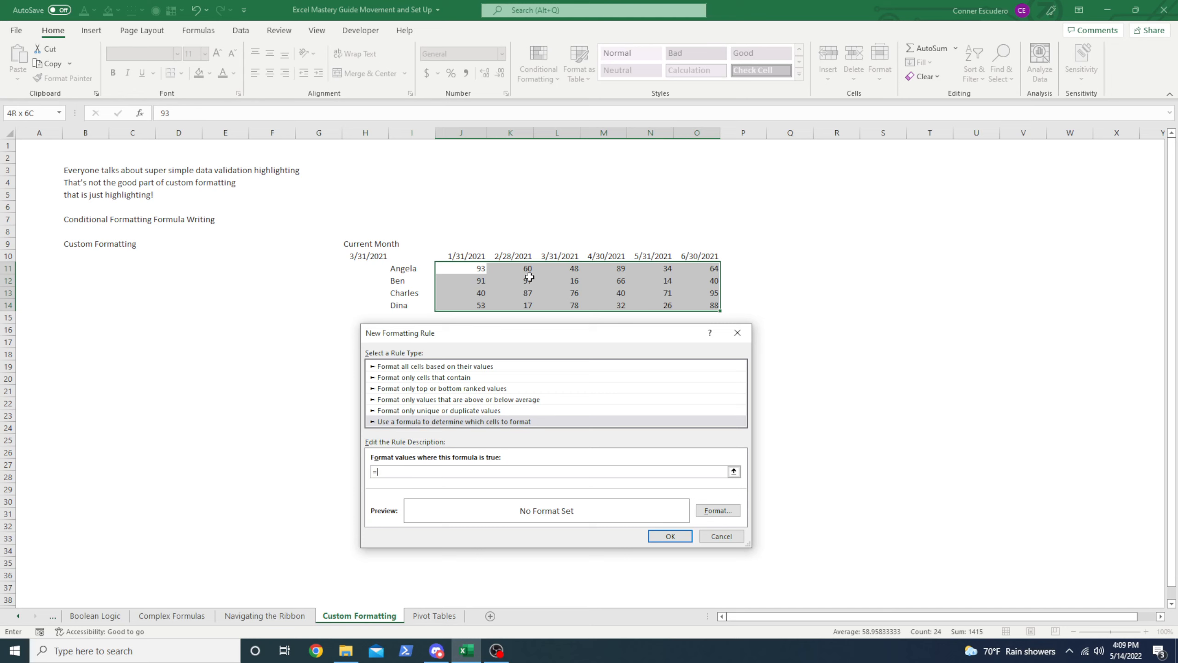
click(470, 254)
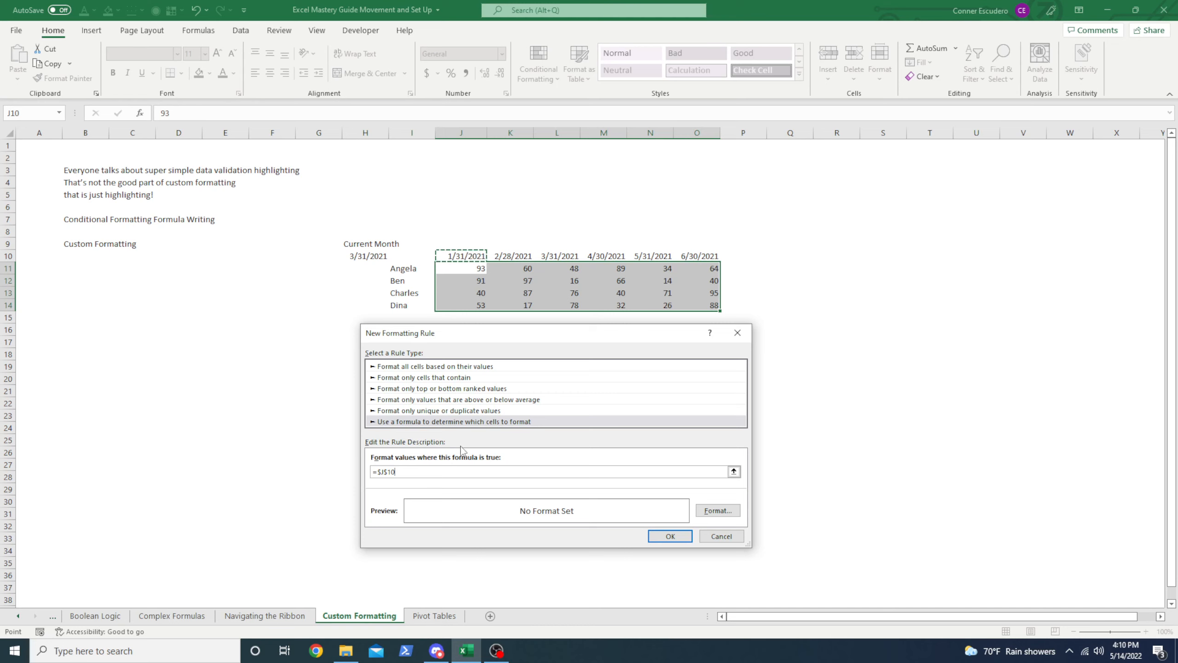
click(380, 471)
key(BackSpace)
click(419, 469)
drag(381, 473, 393, 472)
click(402, 471)
click(367, 256)
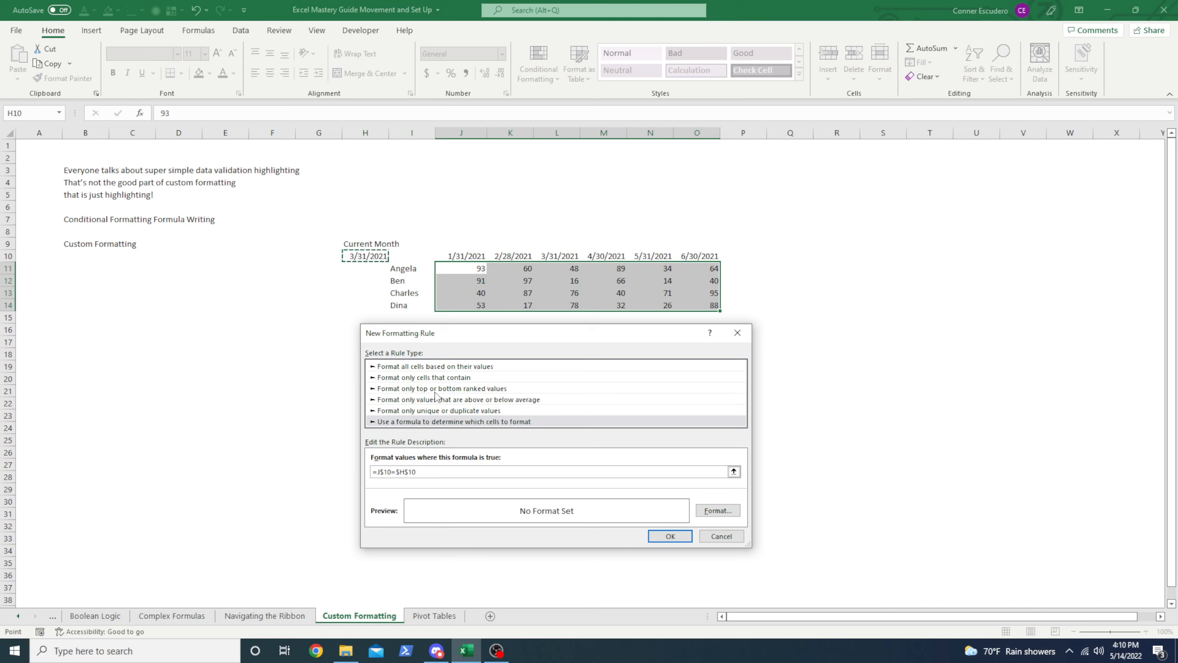
- Give the rule a light green background fill and apply it to the table values
click(718, 510)
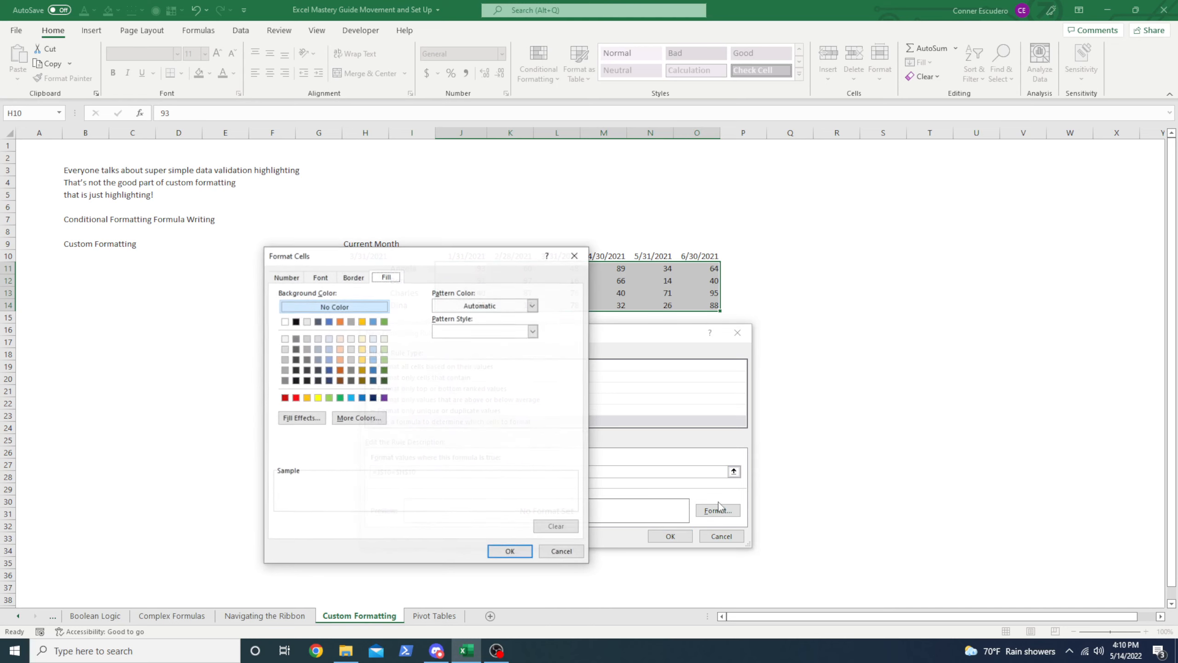
click(351, 398)
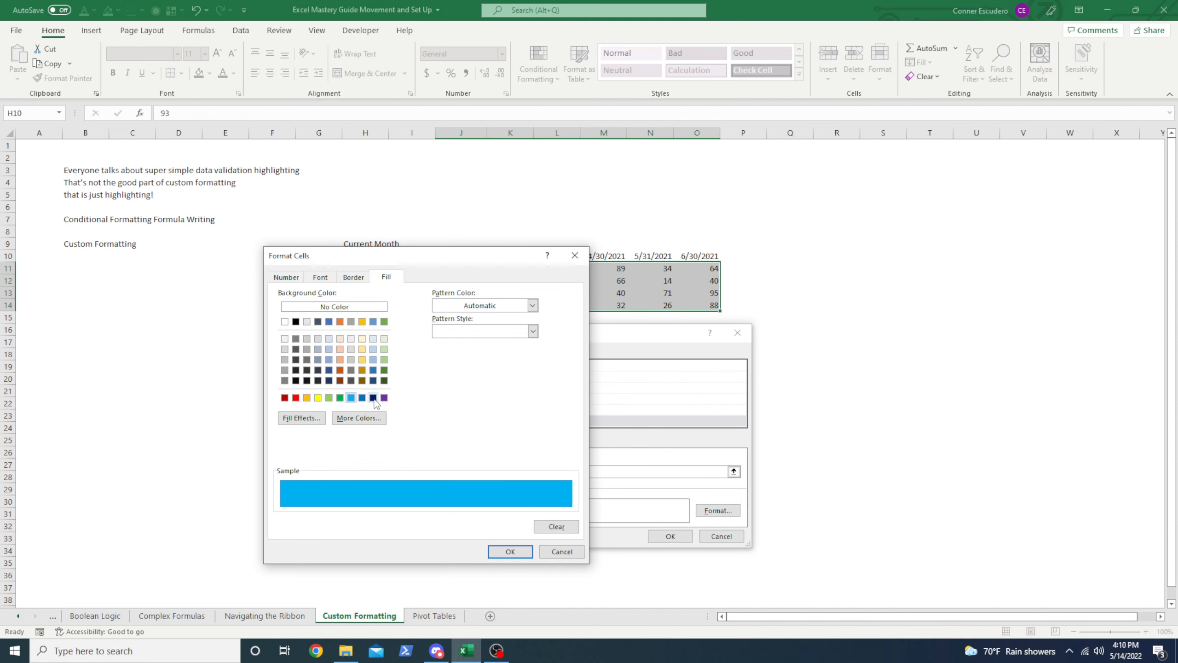
click(385, 339)
click(510, 552)
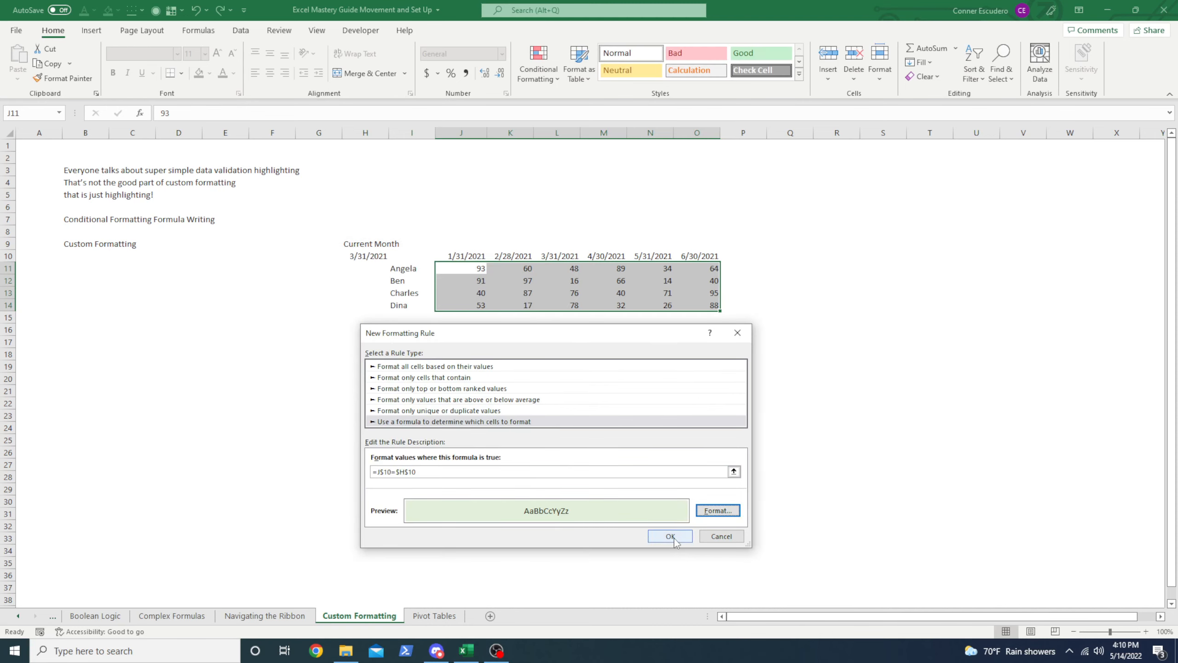
click(674, 540)
click(554, 417)
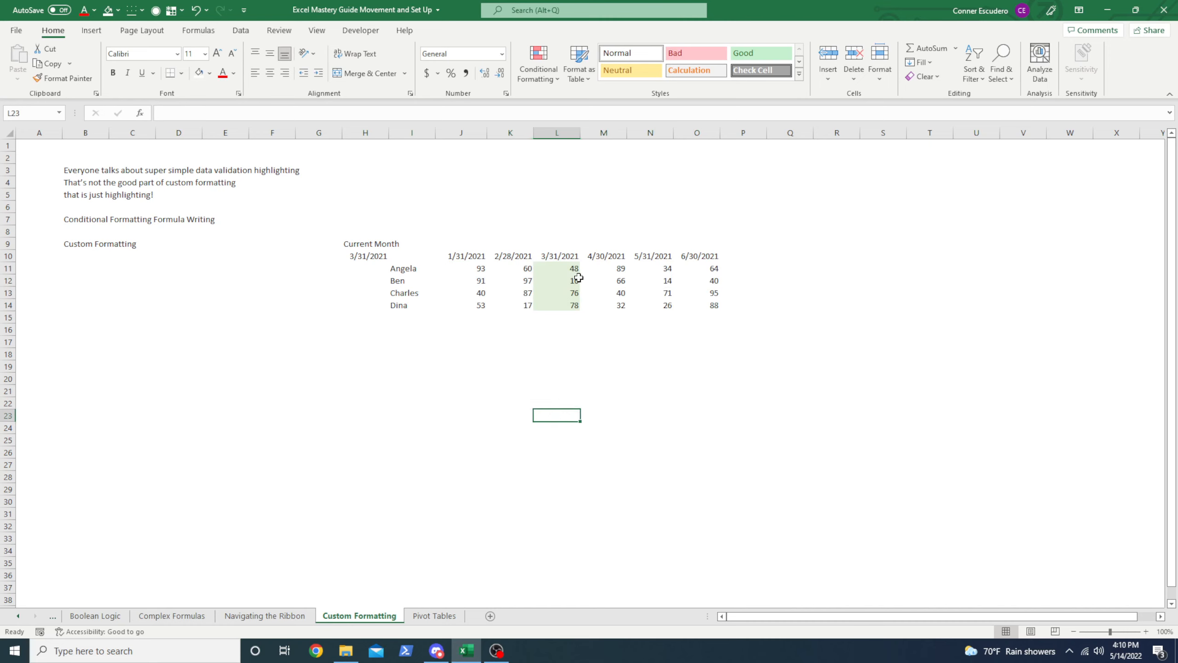
drag(563, 269, 572, 305)
click(461, 292)
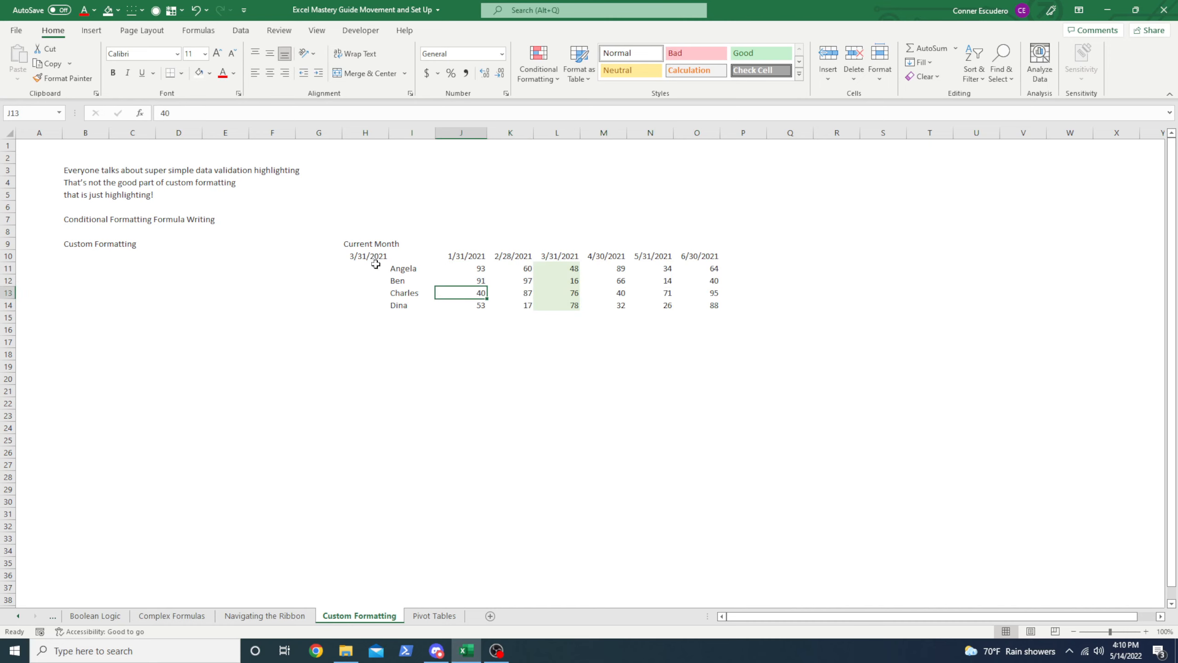
click(374, 258)
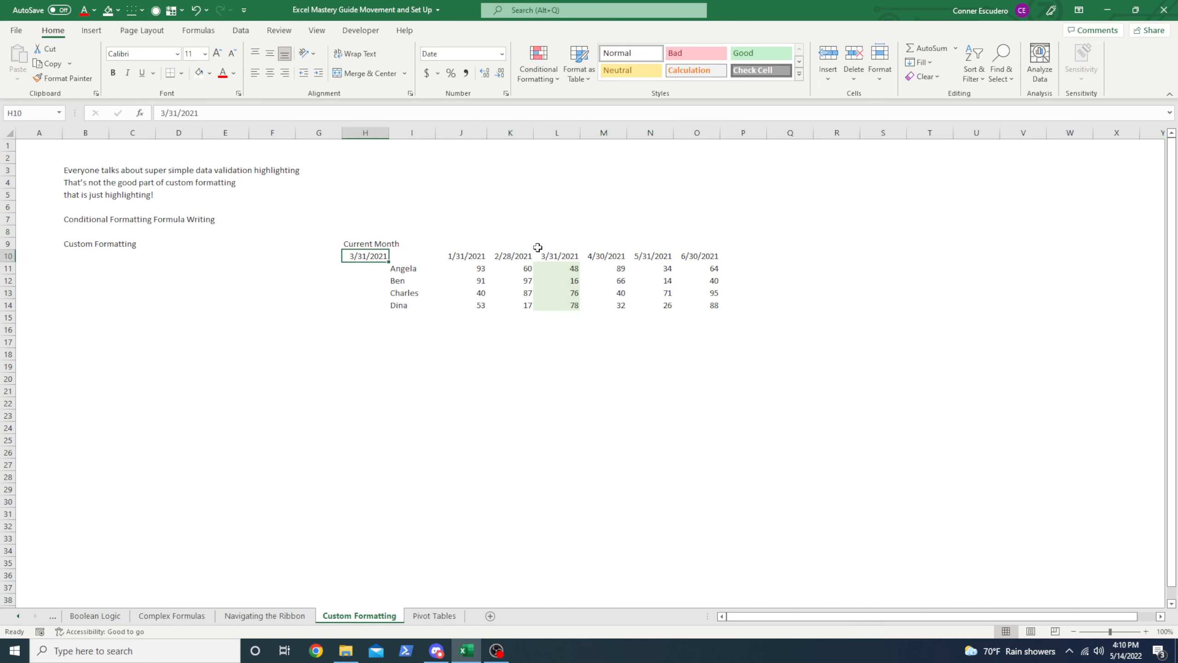
- Label the January to March columns in J9:L9 "Act" in italics
click(474, 245)
key(shift+Right)
key(shift+Right)
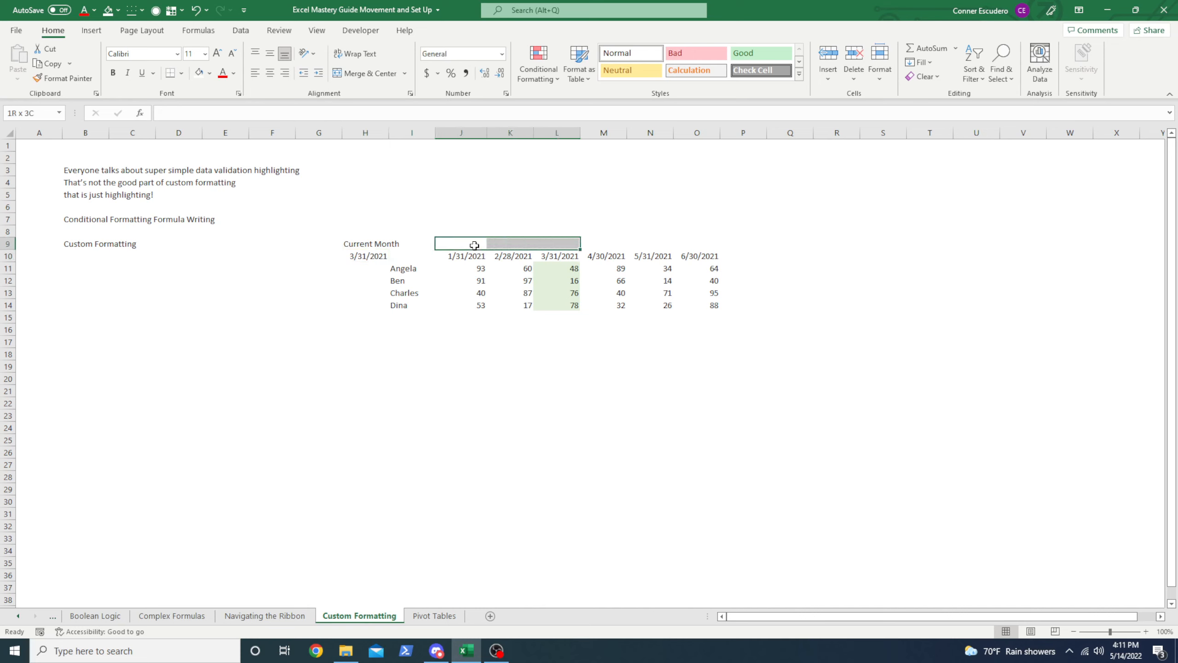
text(Act)
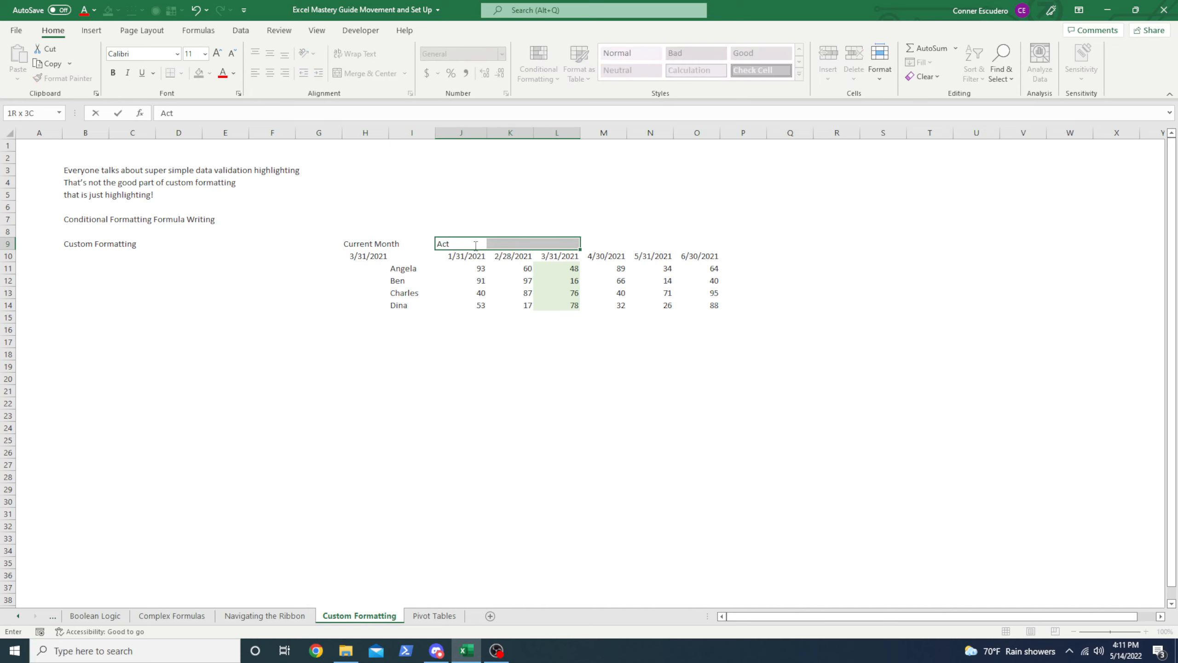
key(ctrl+Return)
key(ctrl+i)
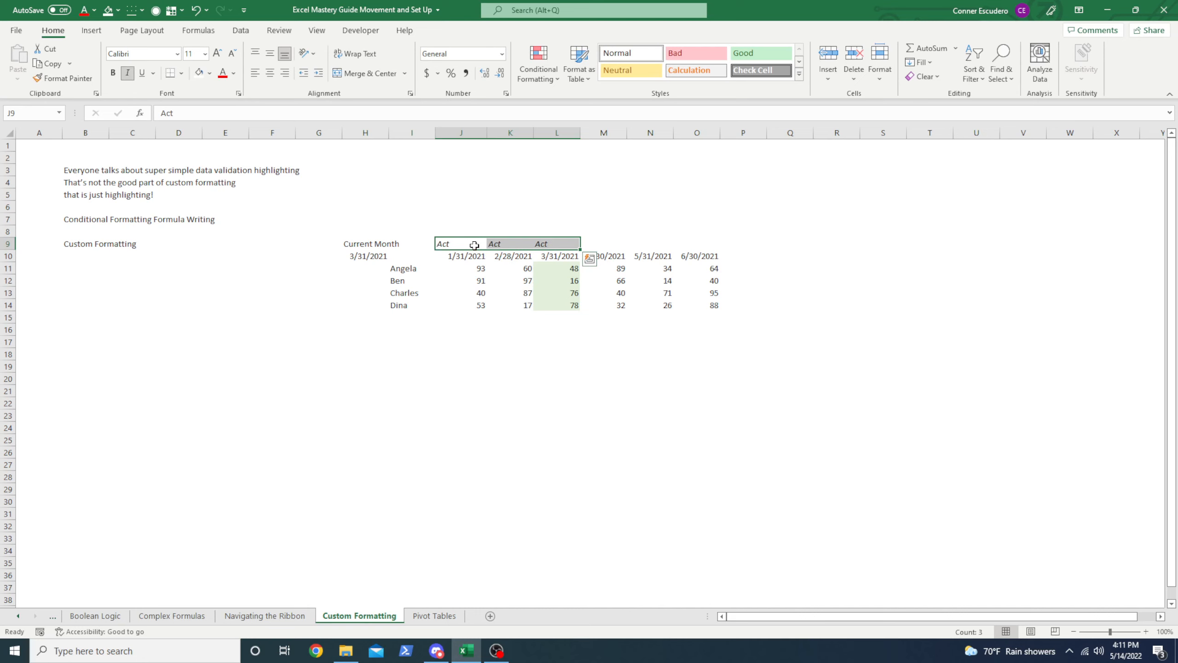
- Label the April to June columns in M9:O9 "For" in italics
key(Right)
key(Right)
key(Right)
text(For)
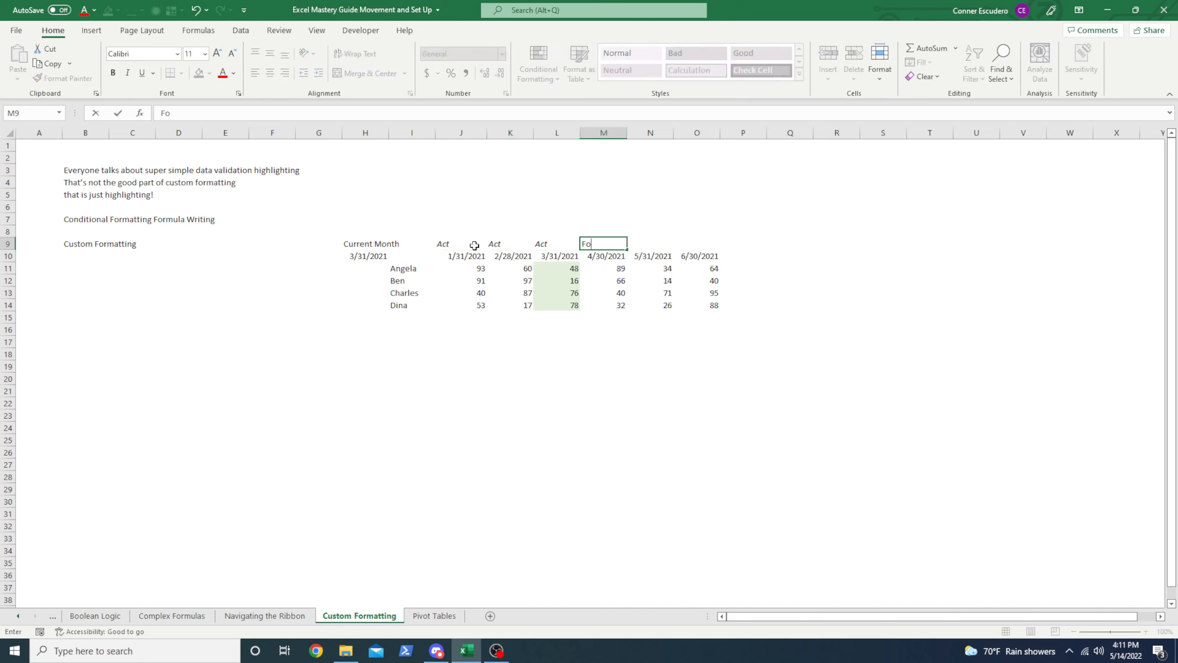
key(ctrl+Return)
key(shift+Right)
key(shift+Right)
key(ctrl+r)
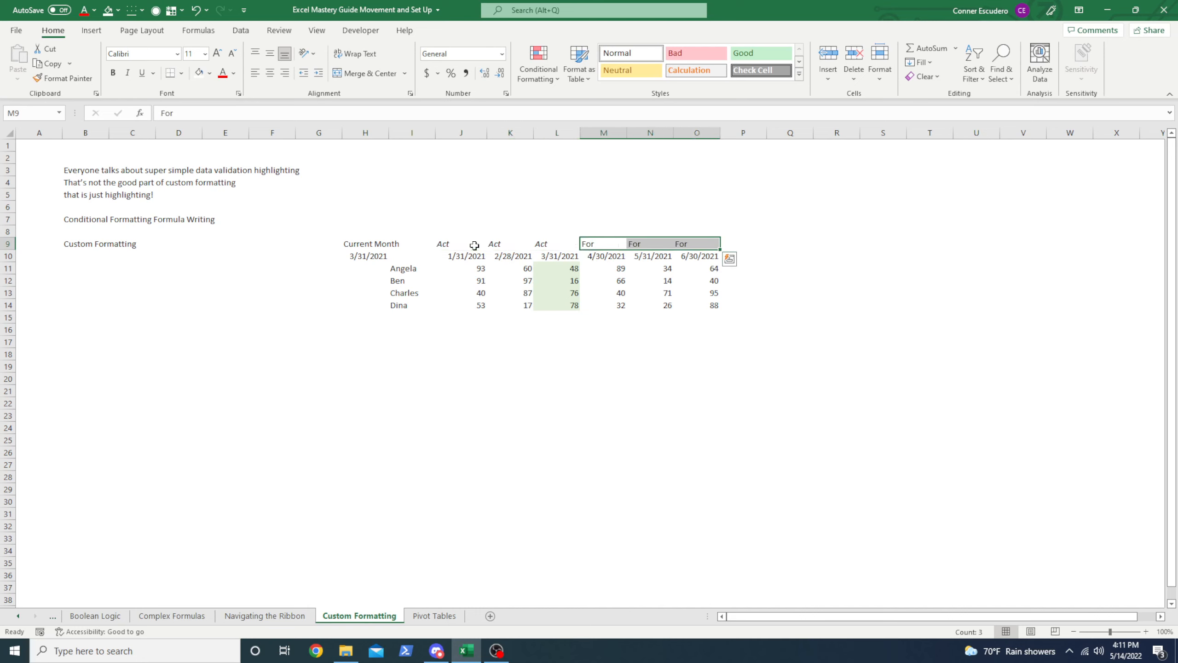
key(ctrl+i)
- Set the font size of the Act and For labels in J9:O9 to 9
click(474, 244)
key(shift+Right)
key(shift+Right)
key(shift+Right)
key(shift+Right)
key(shift+Right)
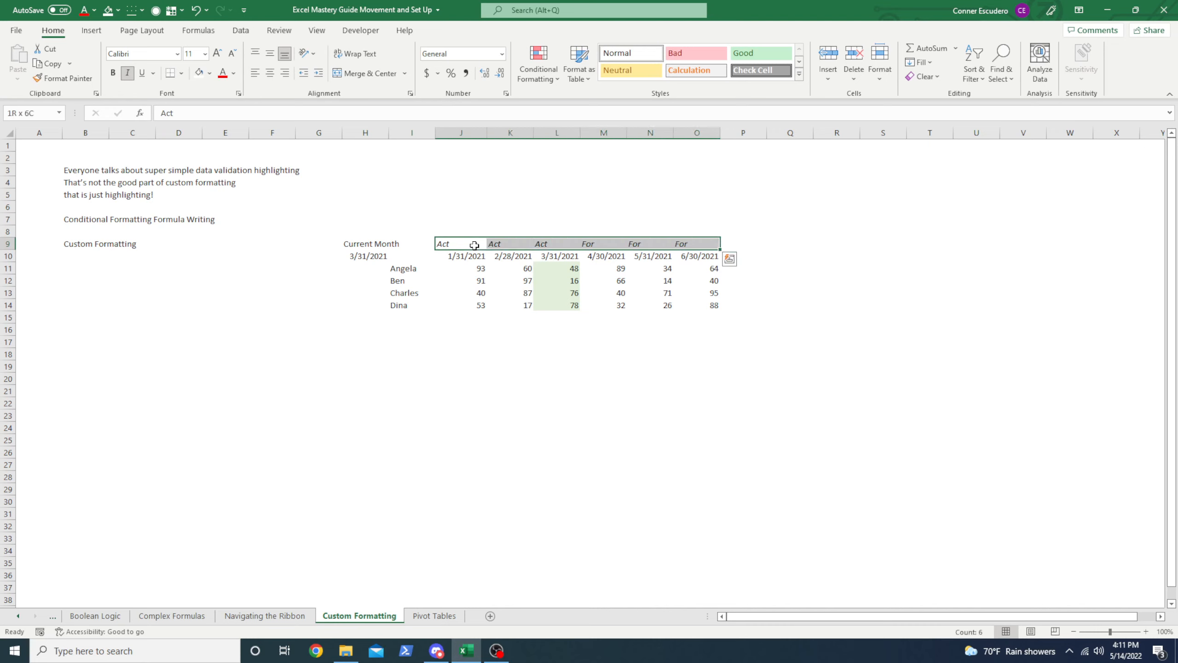
key(alt+h)
text(fs)
text(9)
key(Return)
click(475, 245)
key(ctrl+Right)
click(474, 245)
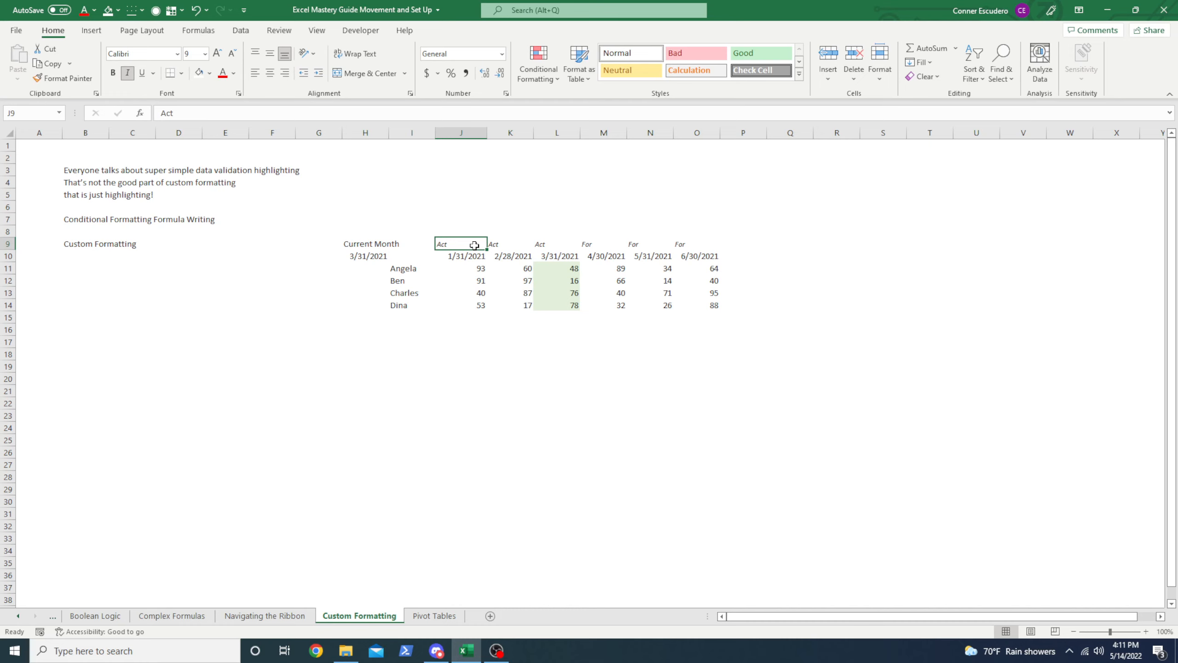
key(Right)
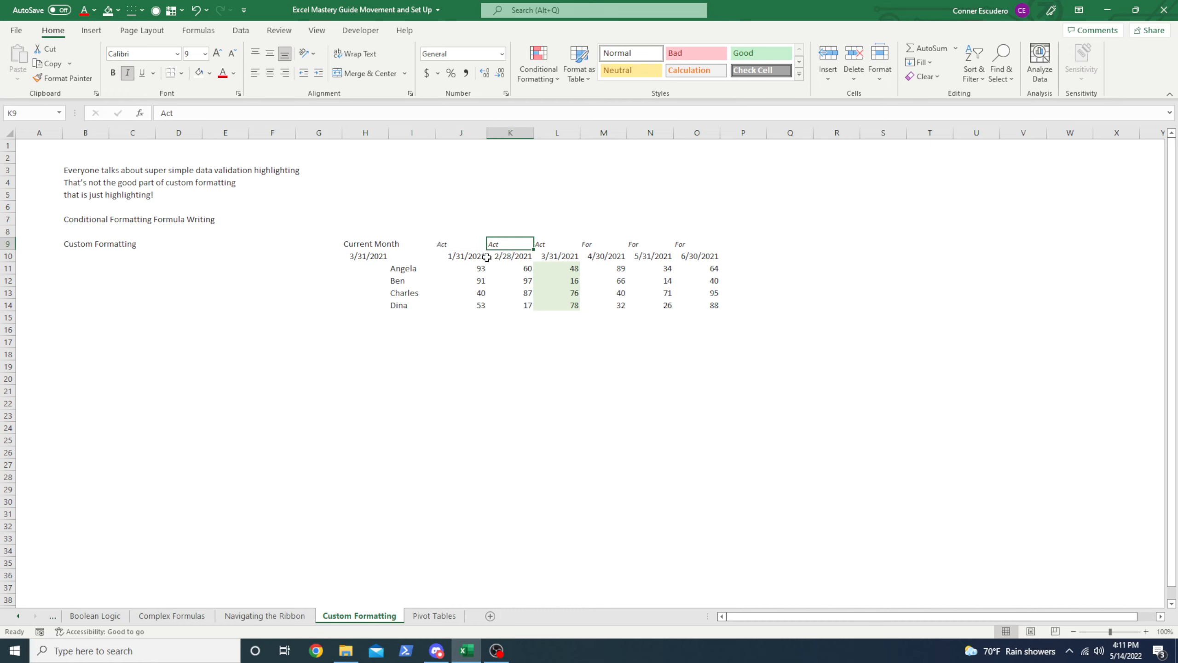
drag(568, 269, 564, 306)
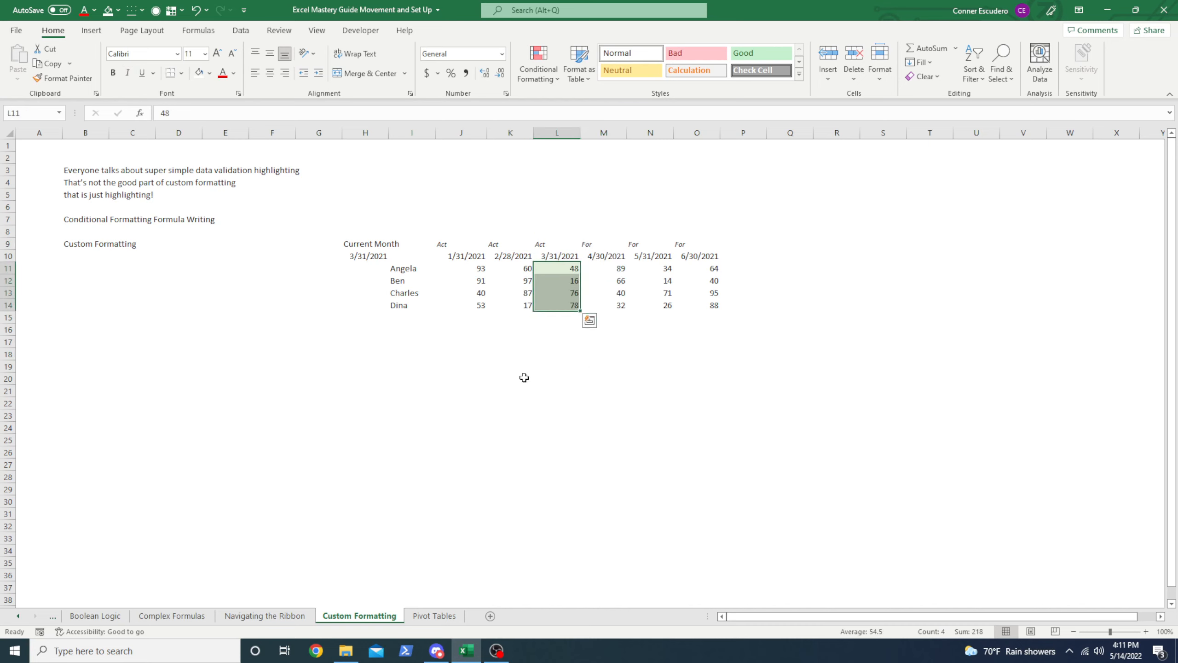
click(371, 318)
- Set the current month date in H10 to 4/30/2021 to test the column highlighting
click(376, 256)
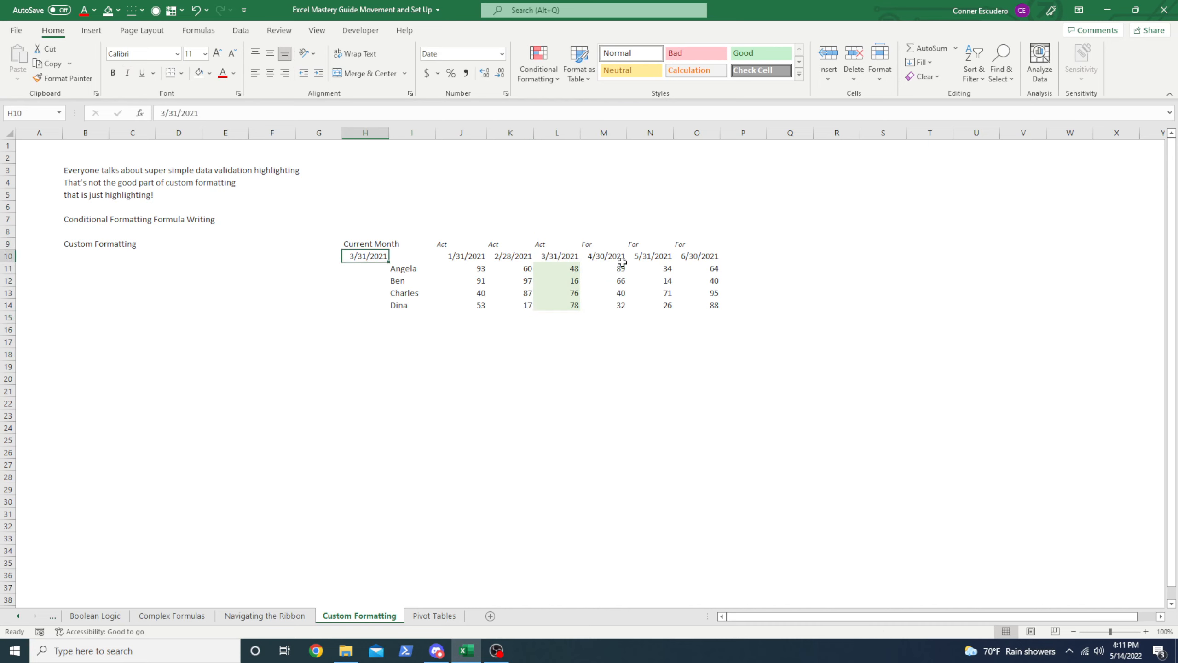
text(0)
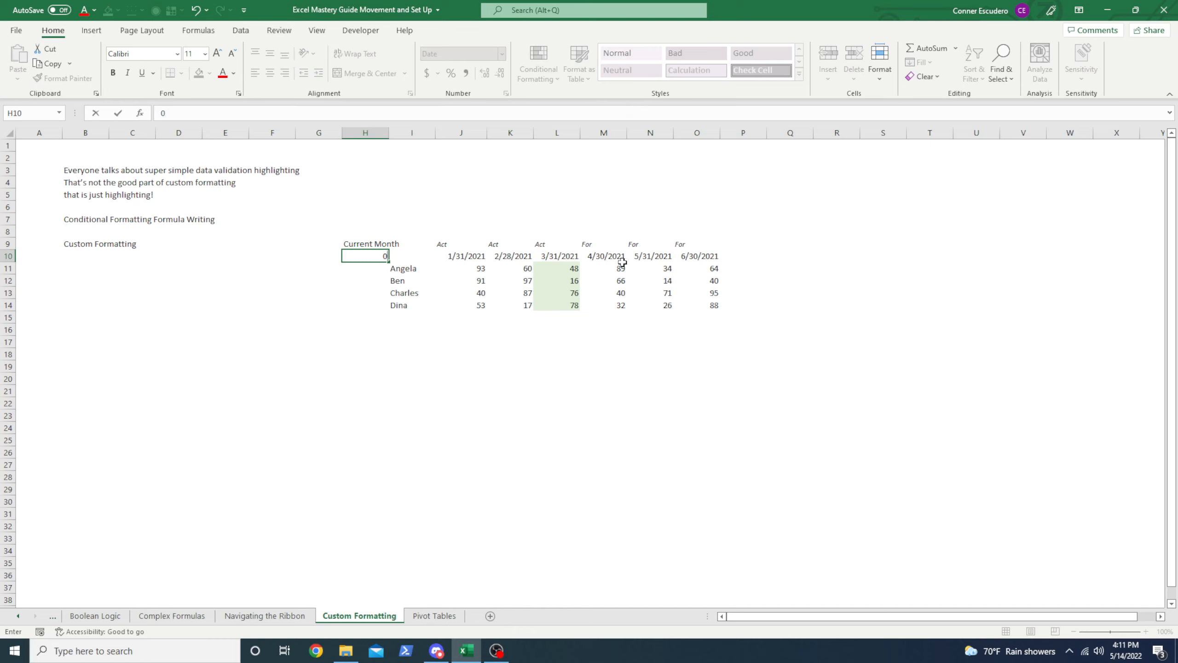
text(//31/0)
text(21)
key(Return)
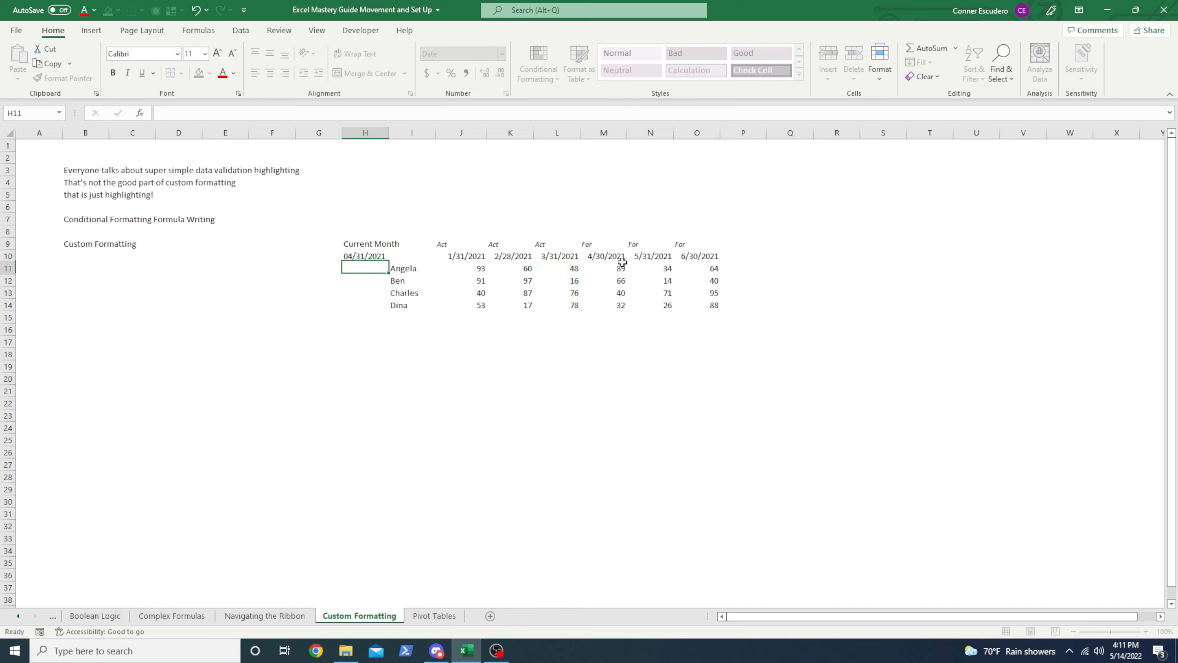
click(367, 255)
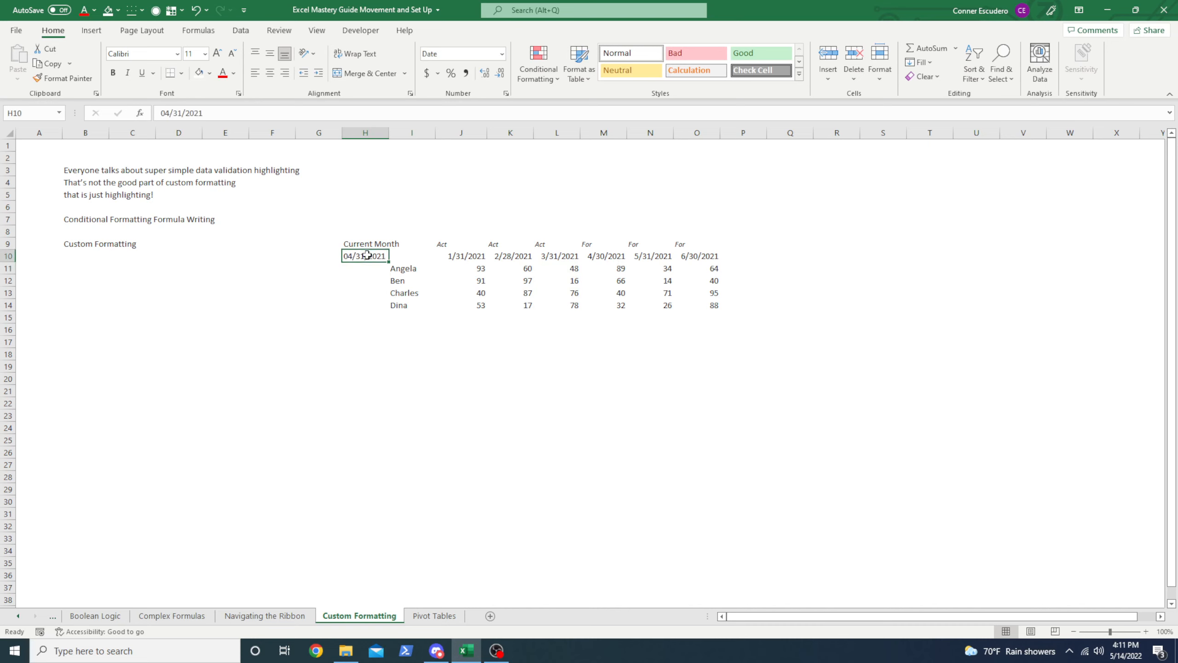
click(180, 113)
key(BackSpace)
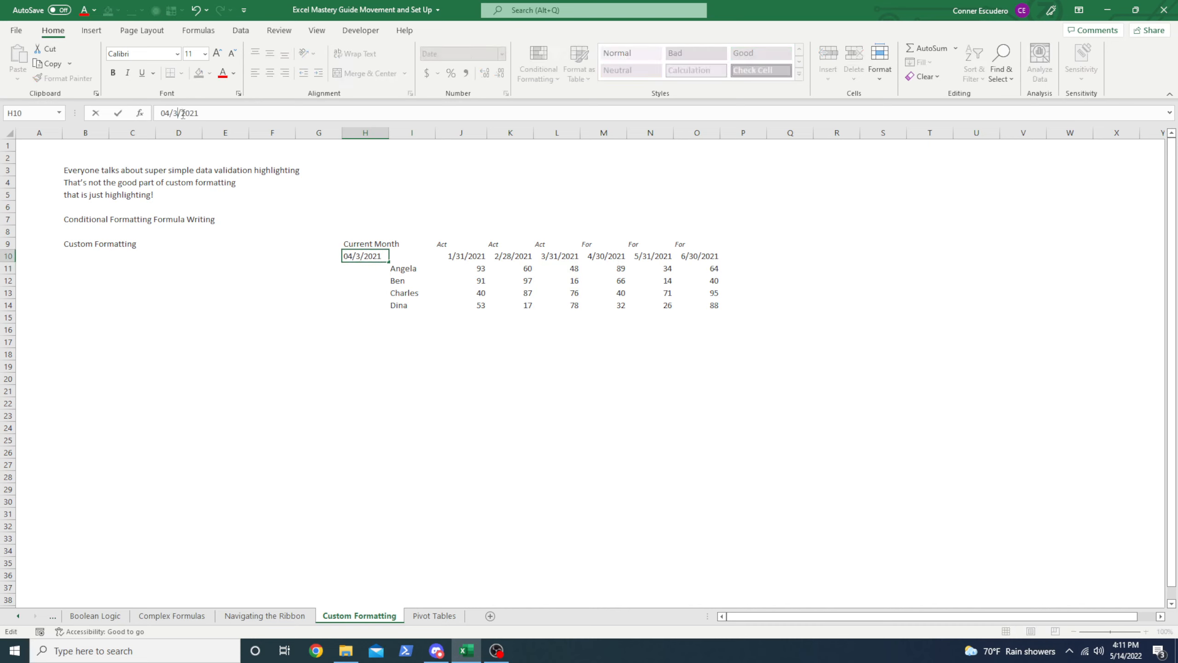
text(0)
key(Return)
key(Up)
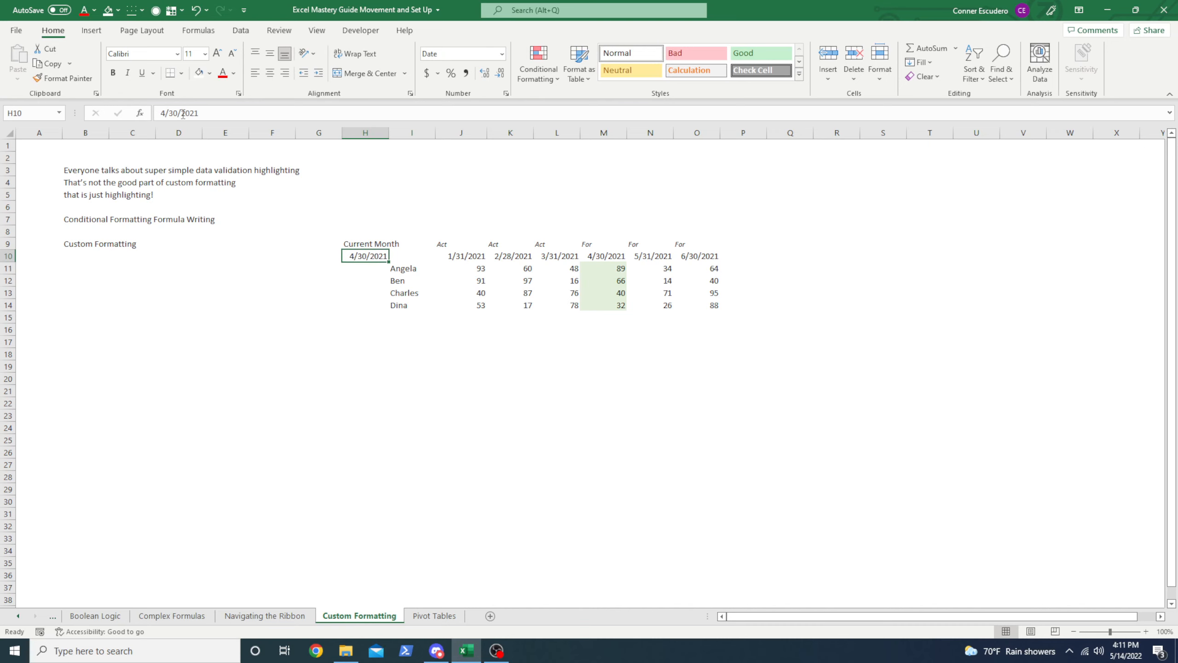
- Set the current month date in H10 to 5/31/2021
drag(180, 113, 160, 113)
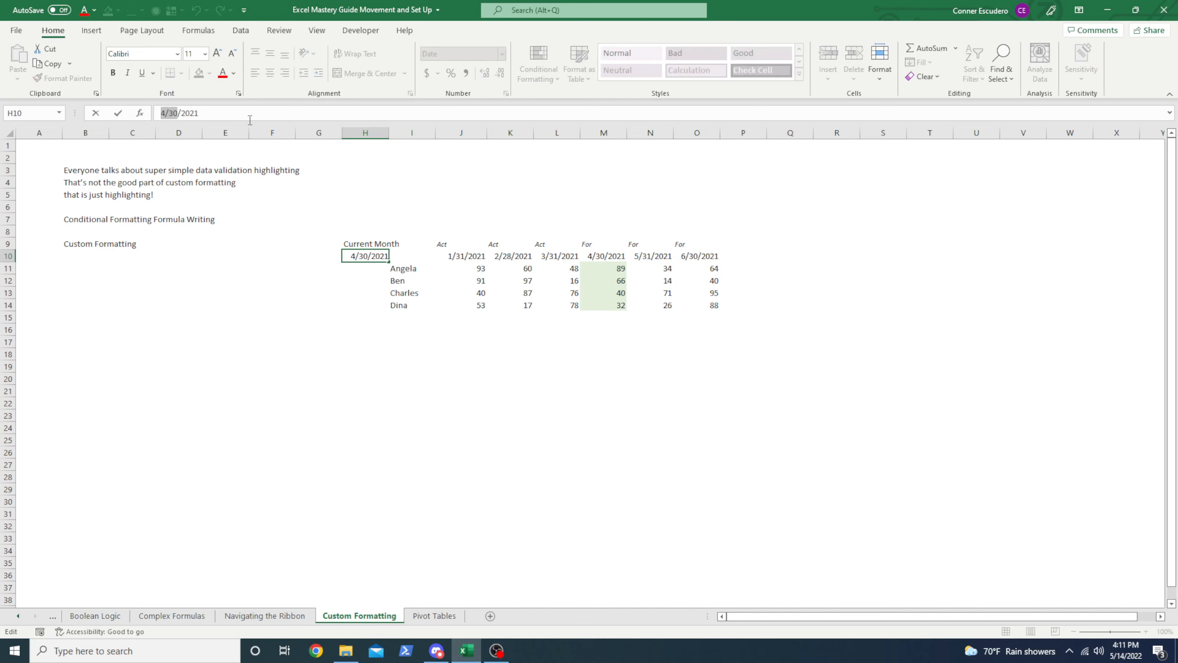
text(05/31)
key(Return)
- Set the current month date in H10 to 6/30/2021
key(Up)
text(0)
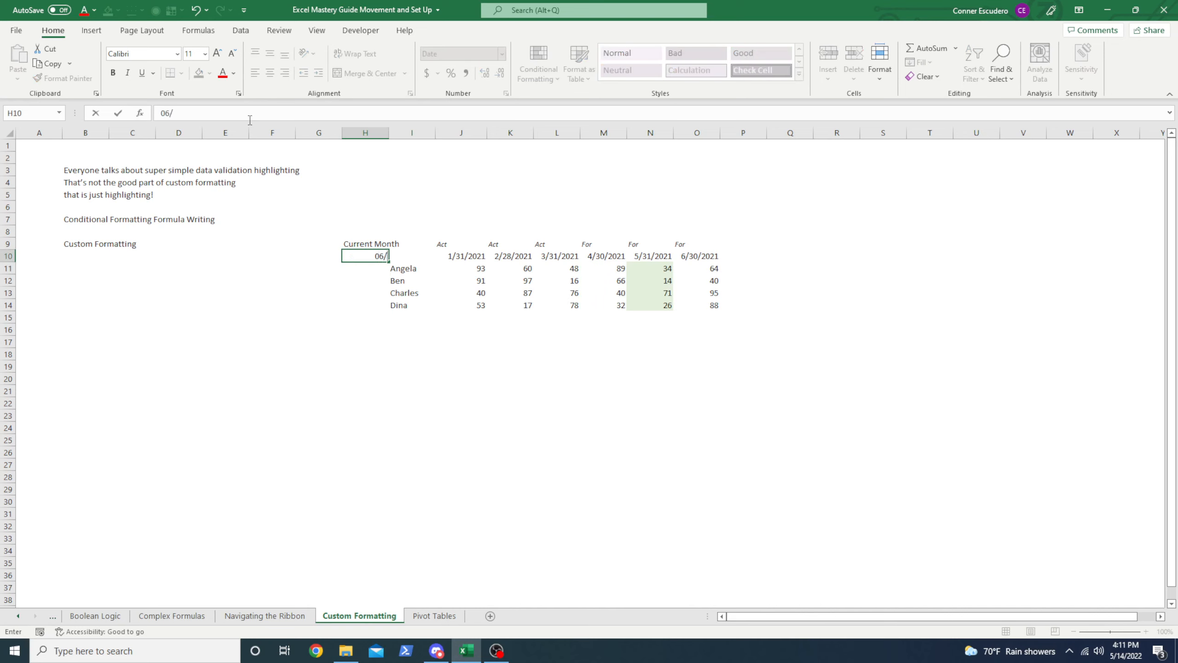
text(6/30/2021)
key(Return)
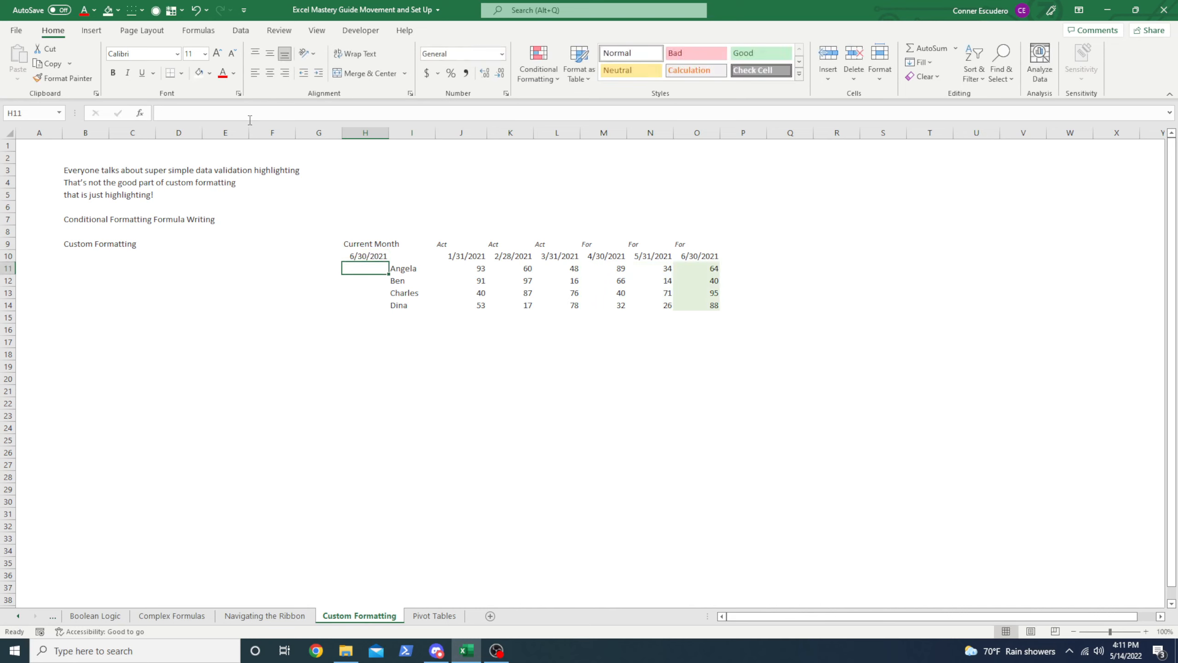
key(Up)
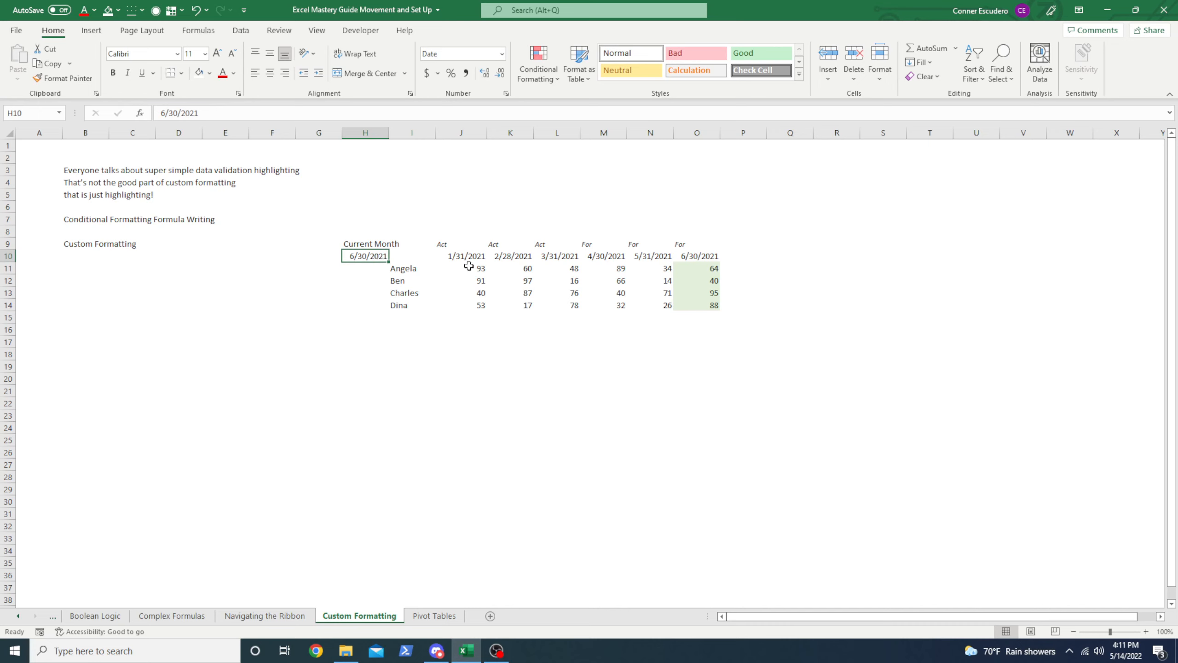
drag(469, 265, 705, 303)
drag(473, 267, 705, 305)
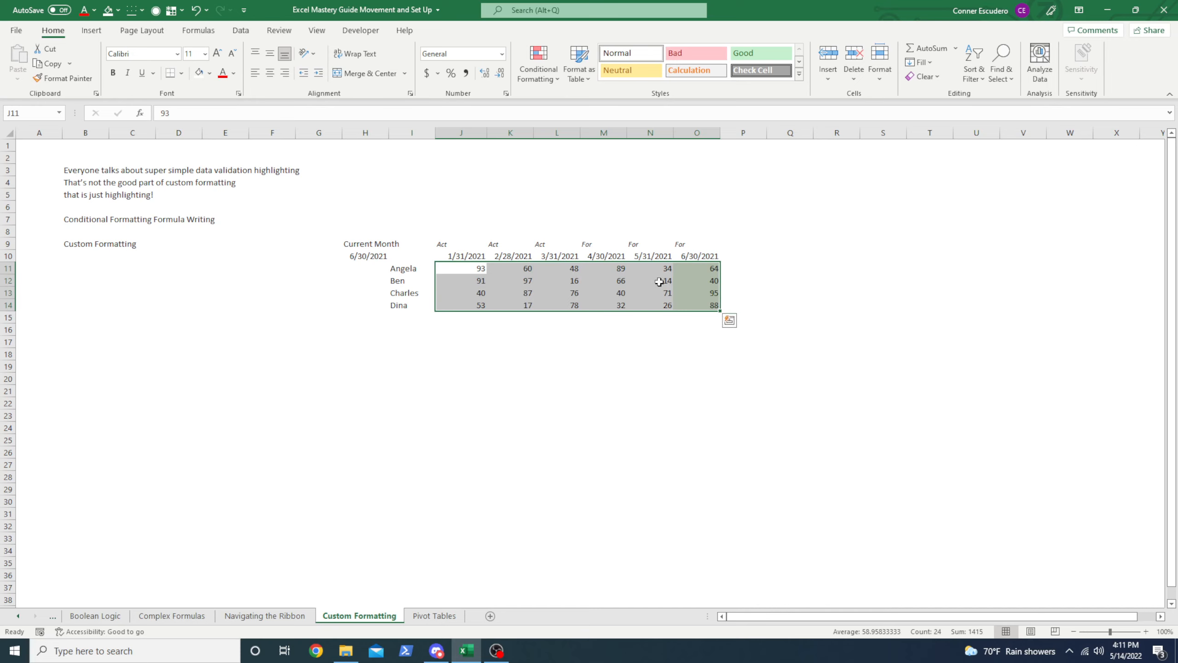
click(726, 303)
drag(709, 266, 711, 304)
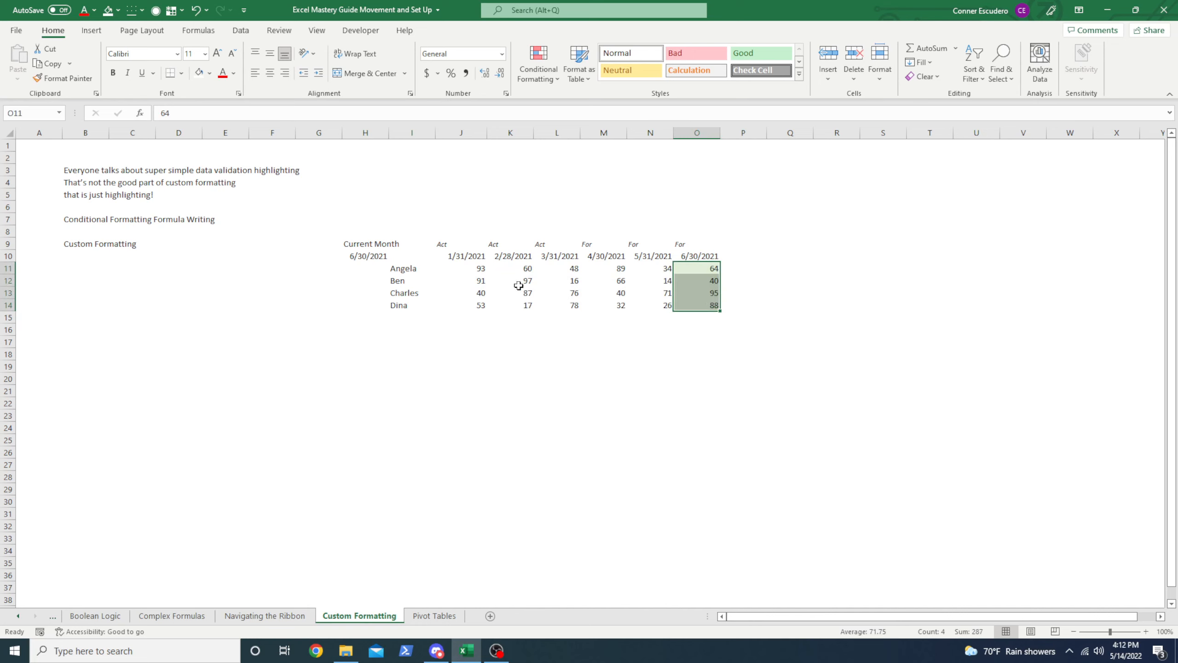
drag(478, 268, 714, 306)
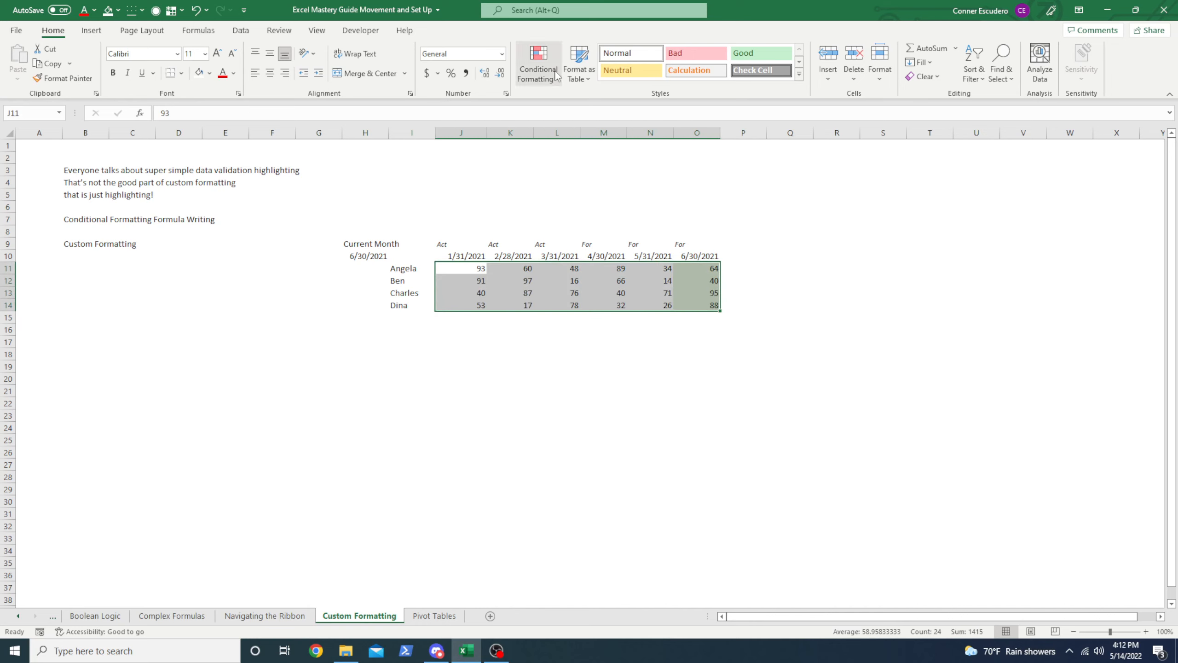
click(538, 63)
click(449, 329)
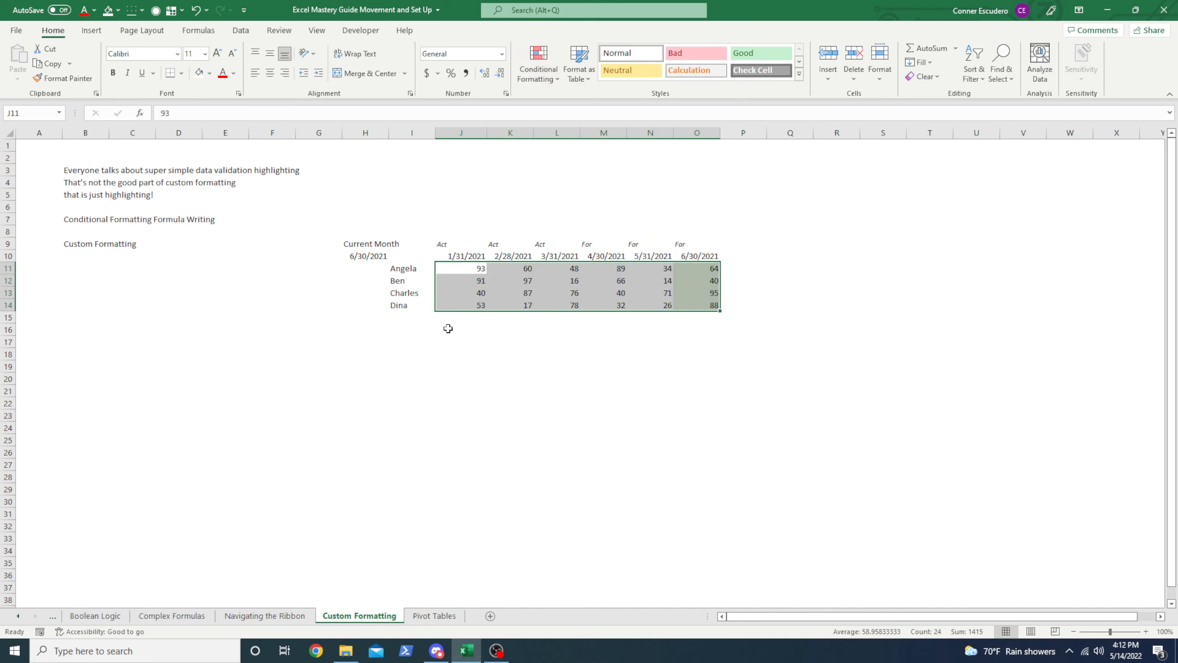
click(476, 327)
- Review the conditional formatting rule applied to the table values J11:O14, examining its applied range and its formula in the rule editor
drag(487, 271, 703, 307)
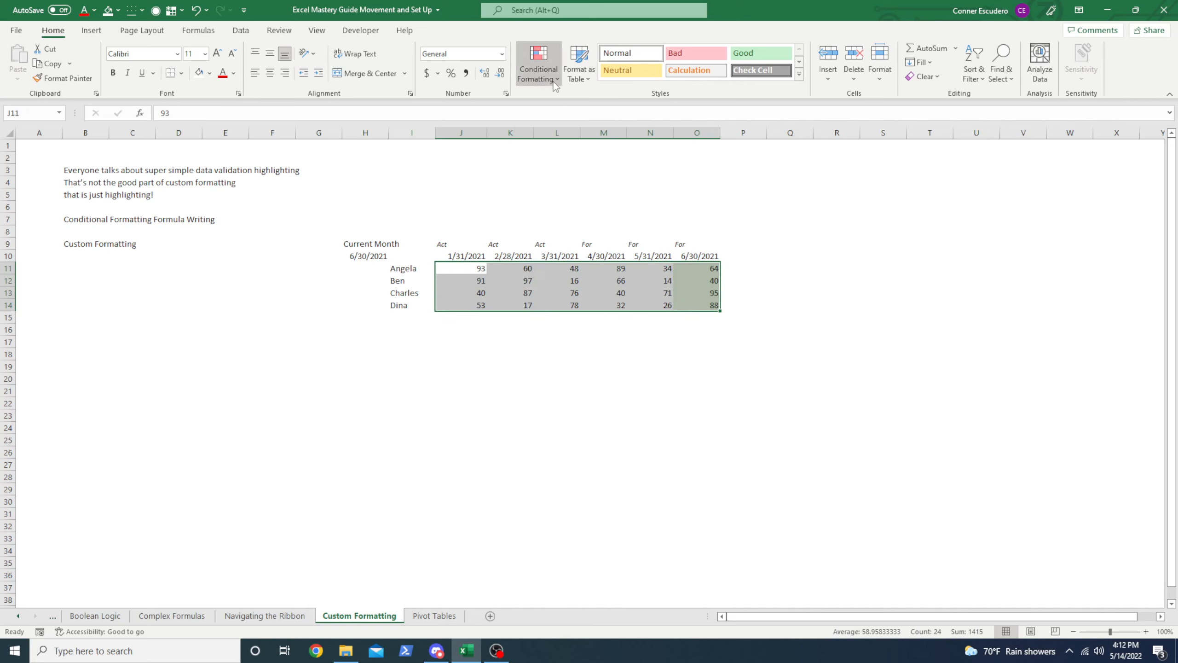
click(538, 65)
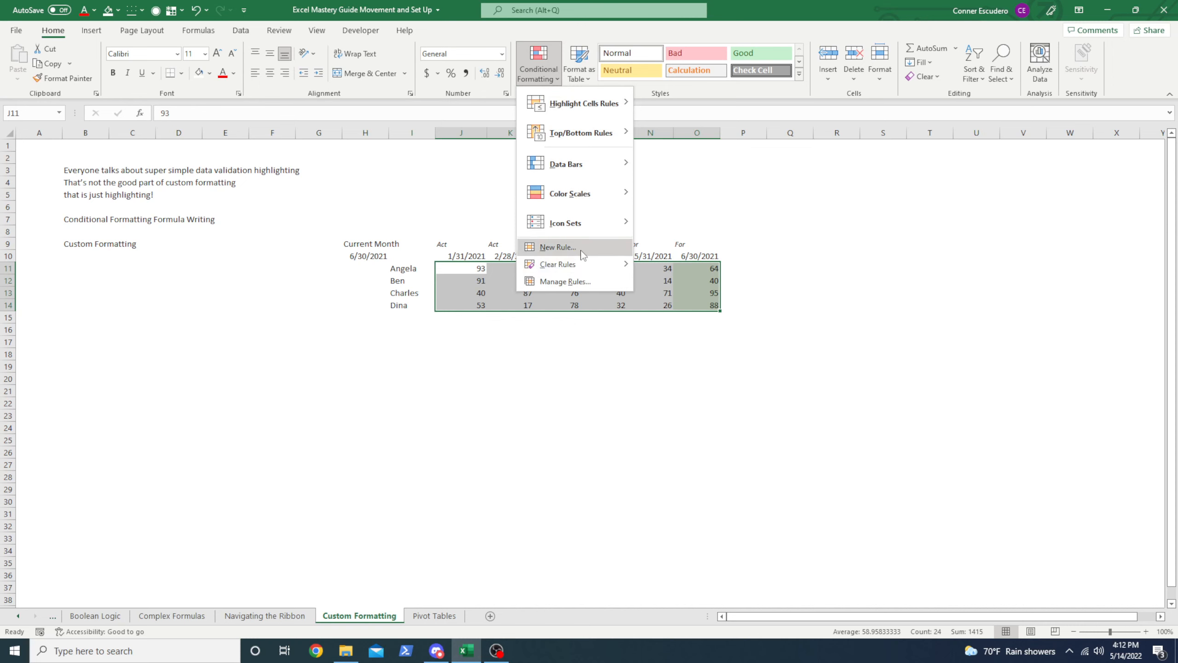
click(558, 247)
click(721, 550)
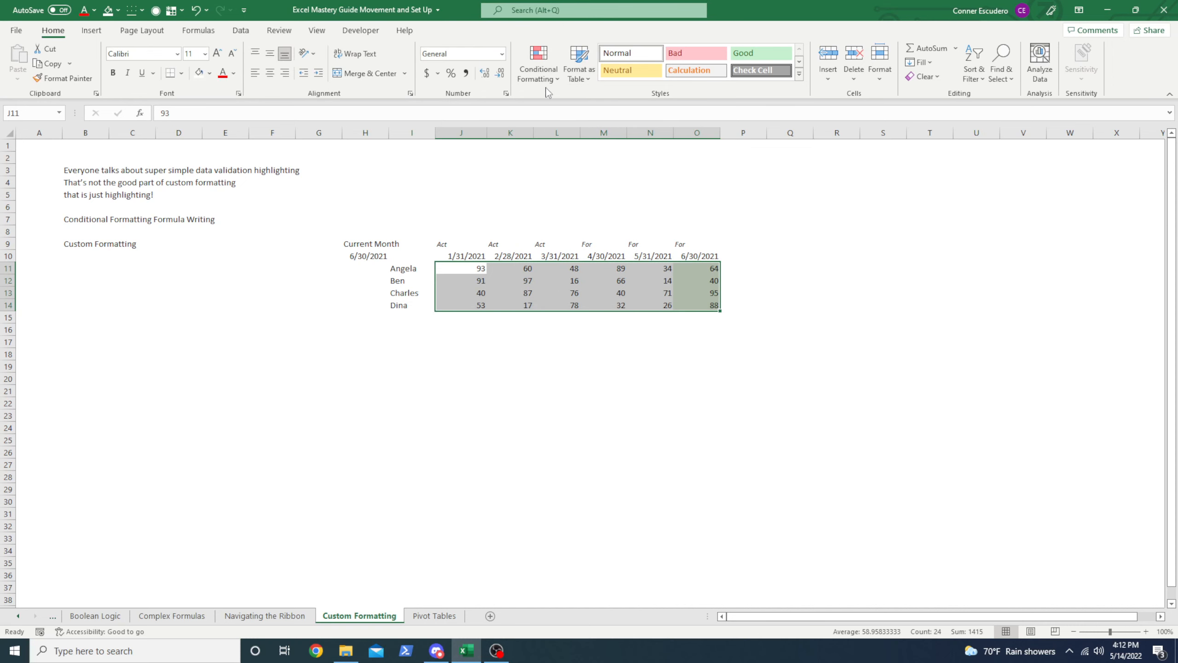
click(538, 65)
click(593, 281)
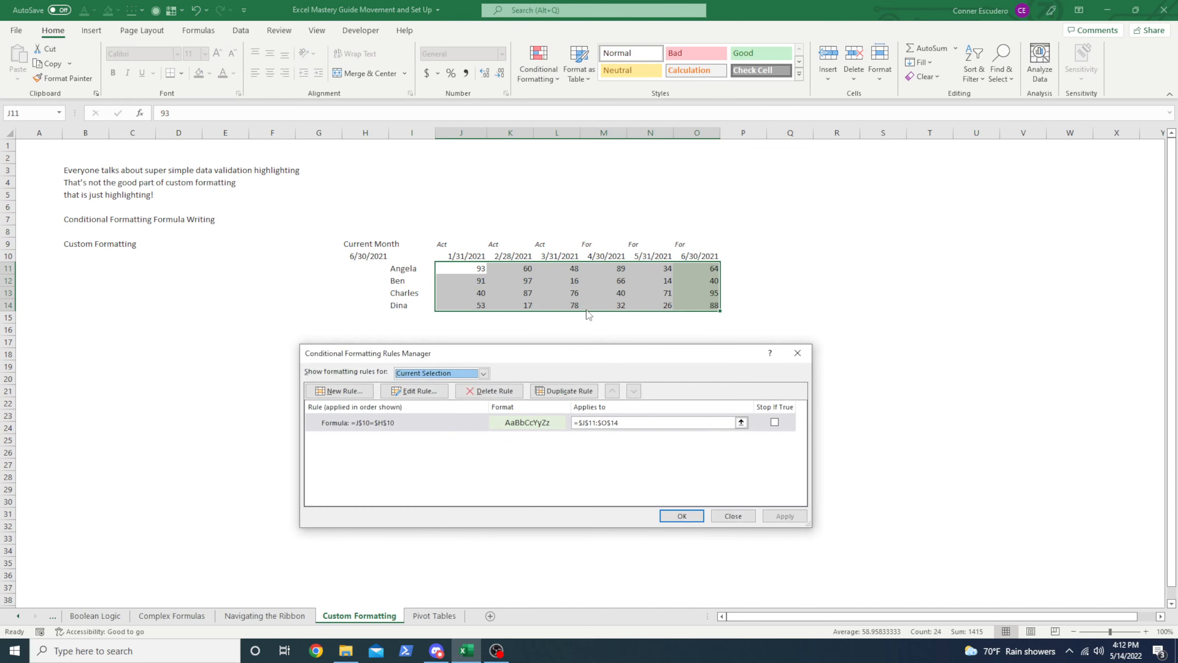
click(408, 427)
drag(570, 355, 705, 322)
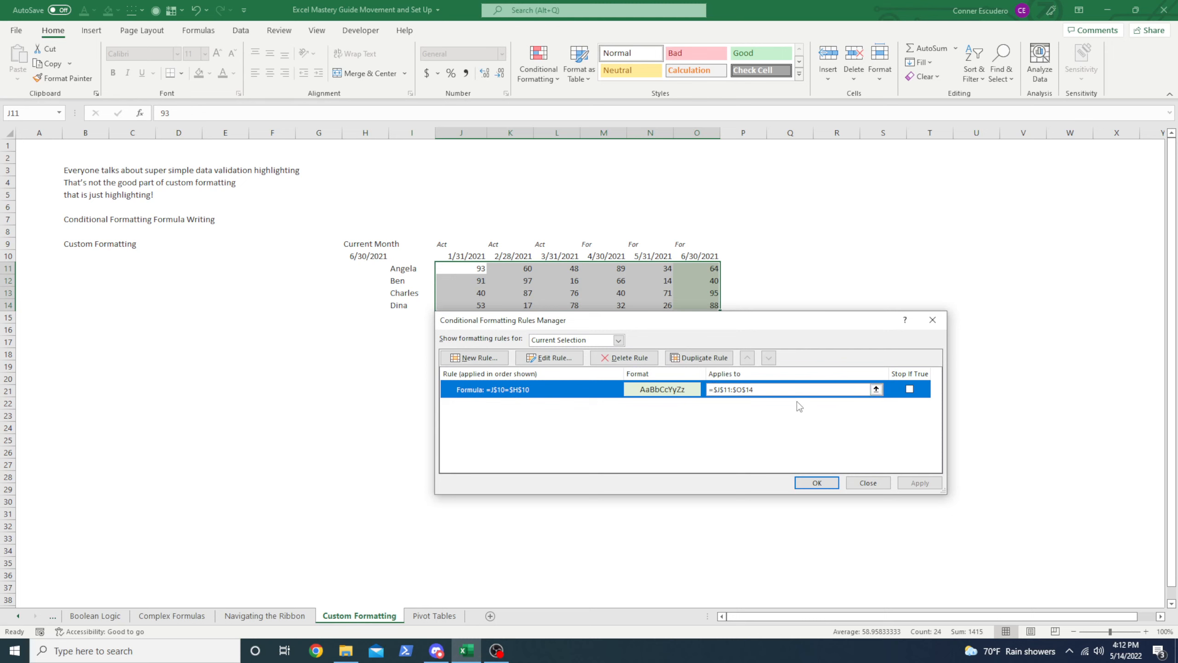
click(549, 358)
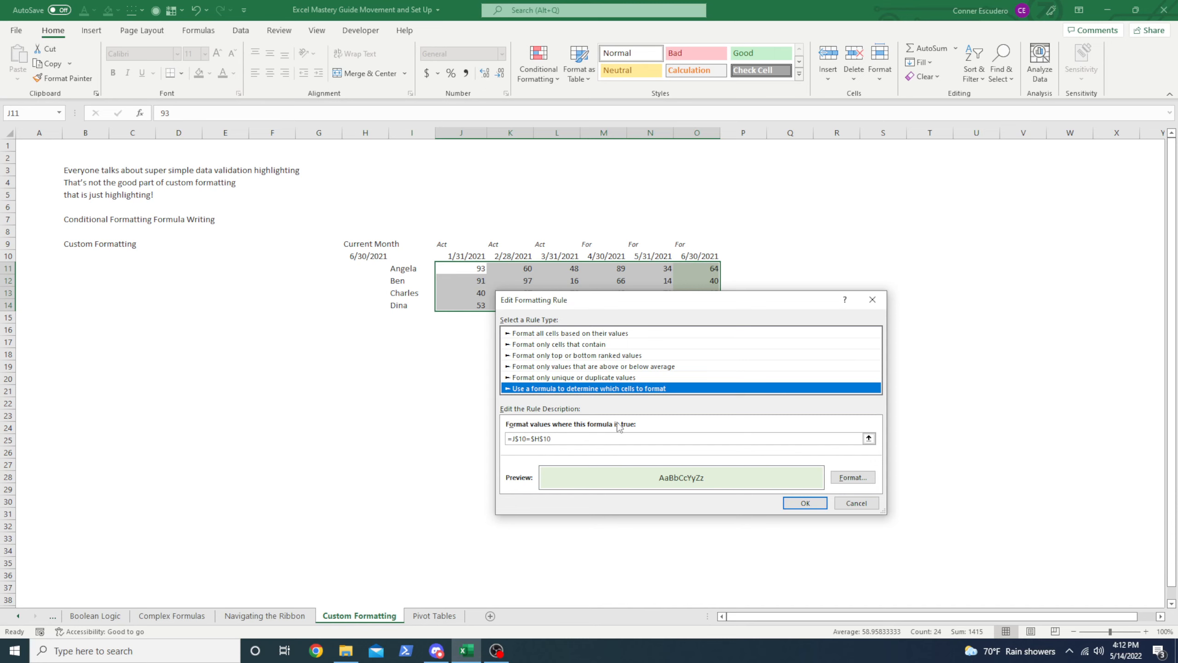
click(581, 440)
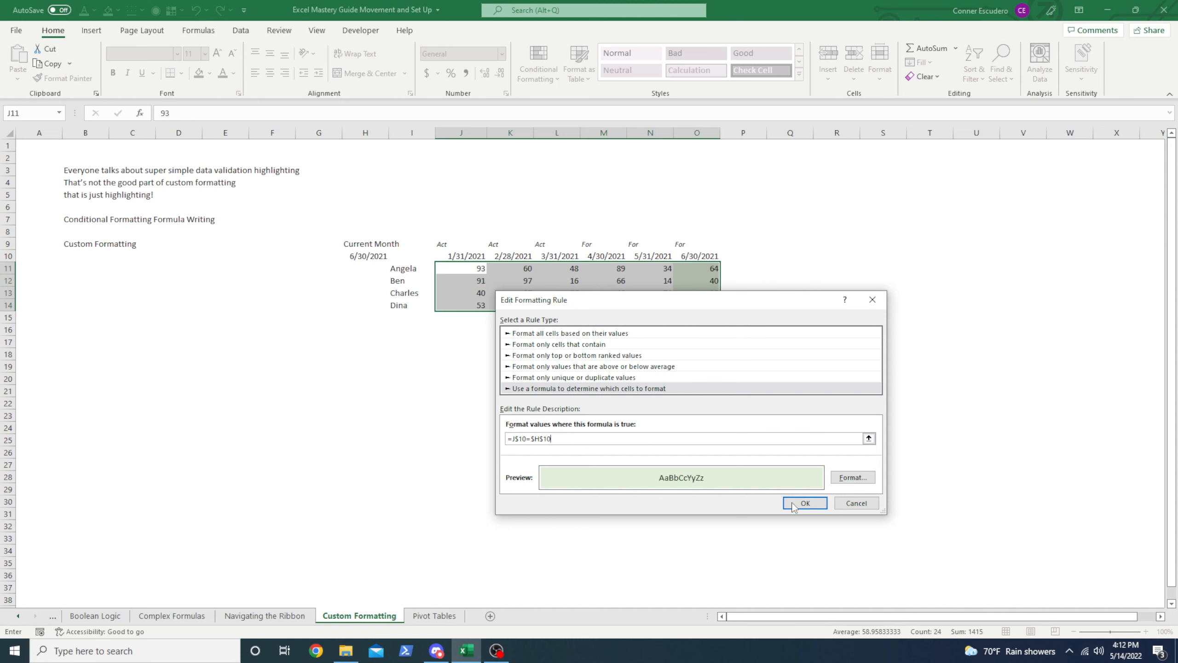
click(807, 503)
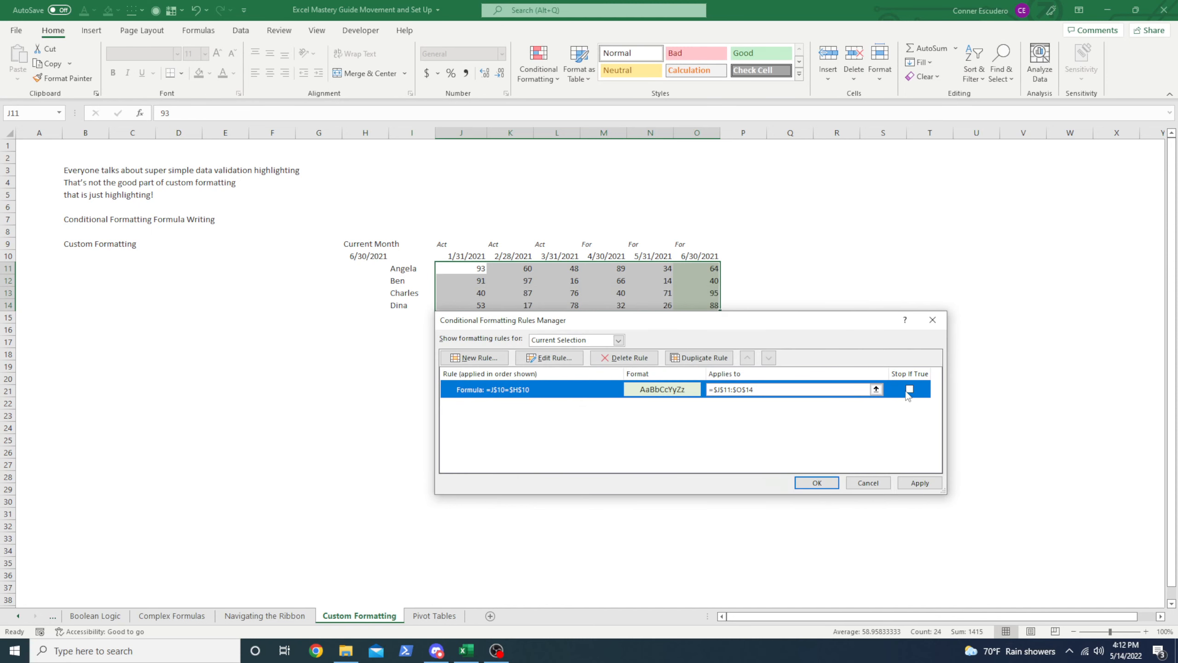
- Remove the highlighting rule in the Conditional Formatting Rules Manager and cancel the change
click(626, 358)
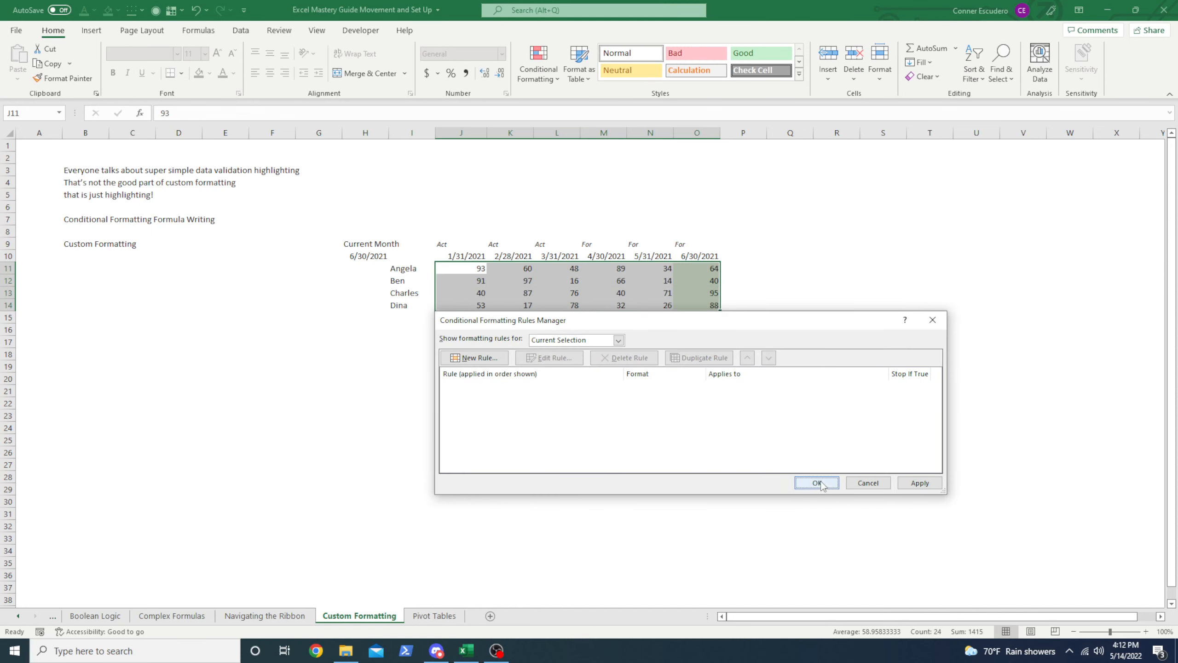
click(867, 483)
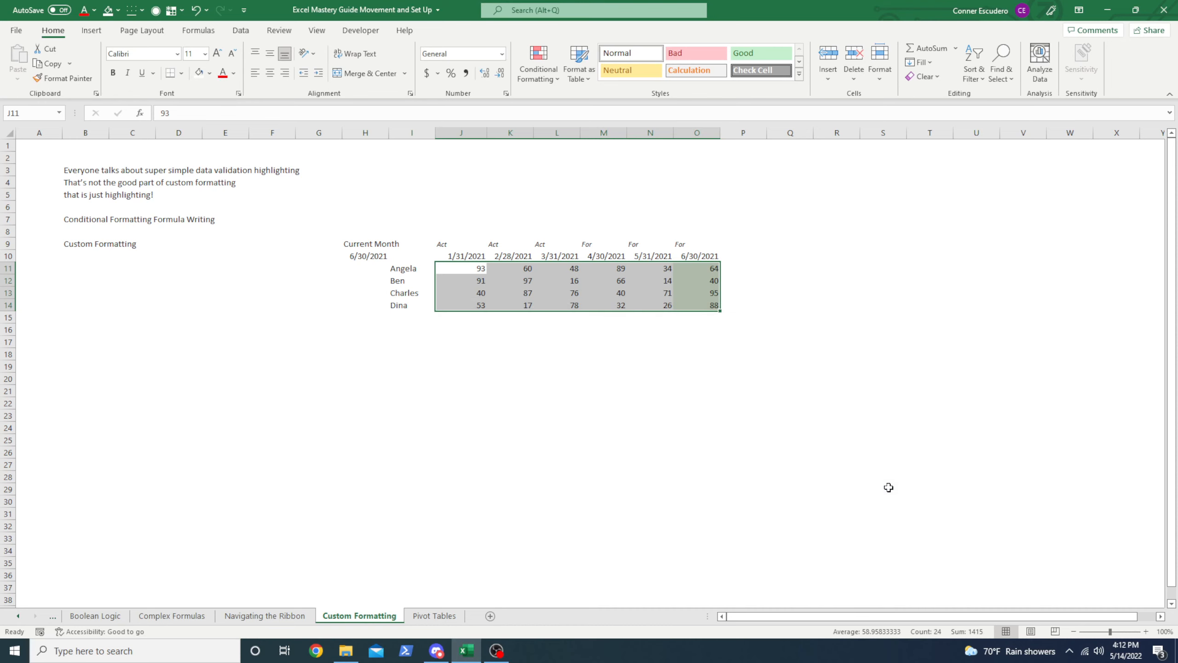
click(506, 403)
click(268, 353)
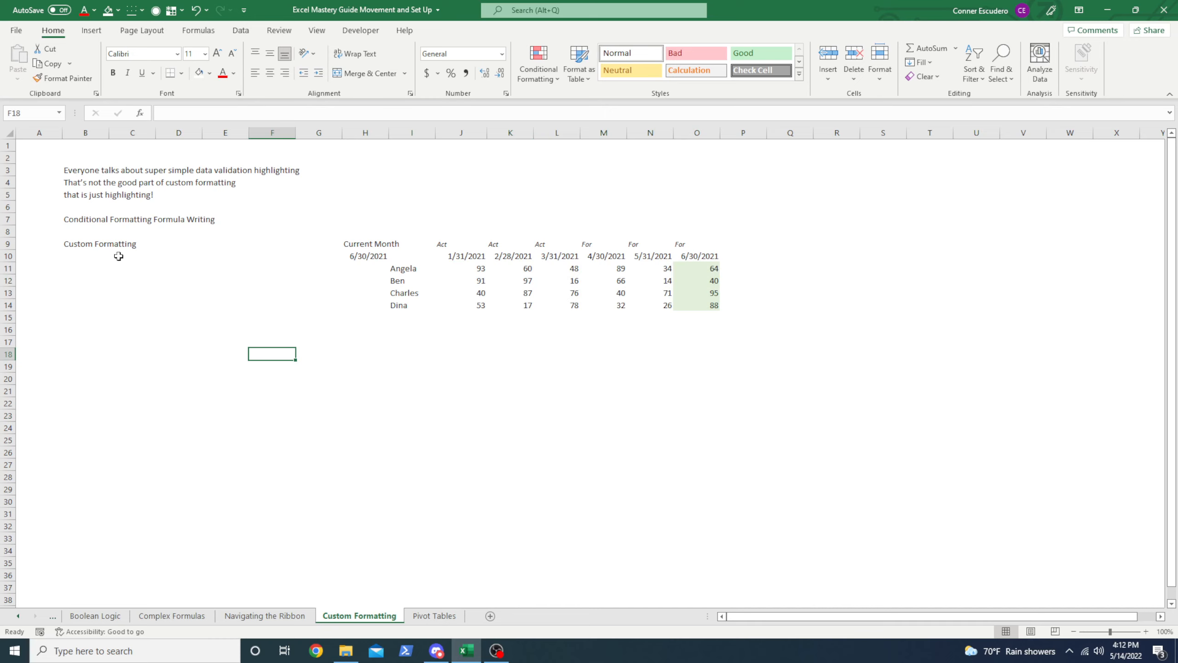
drag(394, 268, 677, 302)
click(226, 292)
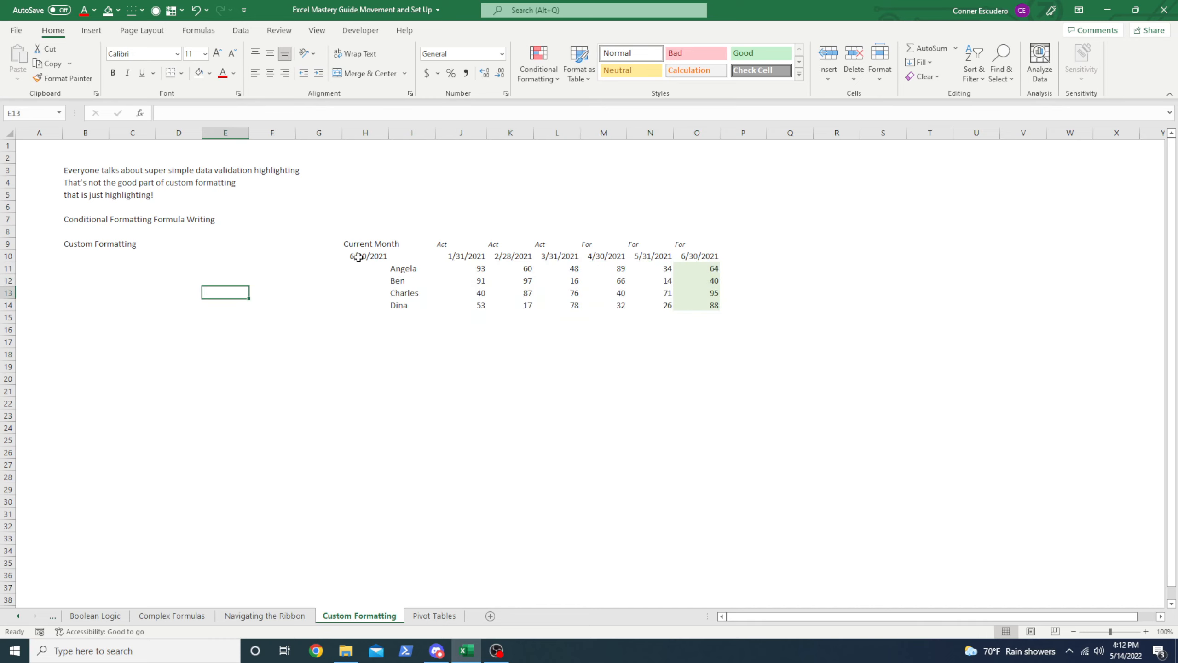
drag(412, 256, 699, 302)
- Examine the available custom number format codes for cell C14, including the red and parenthesised negative ones, without applying any
click(153, 304)
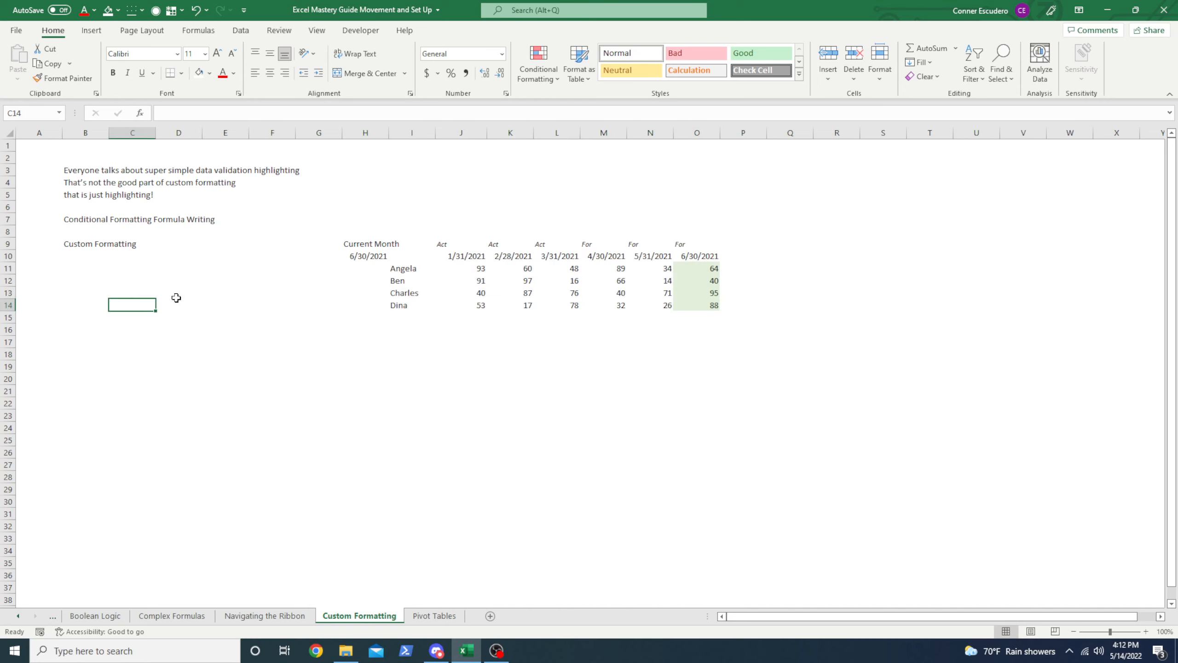
key(ctrl+1)
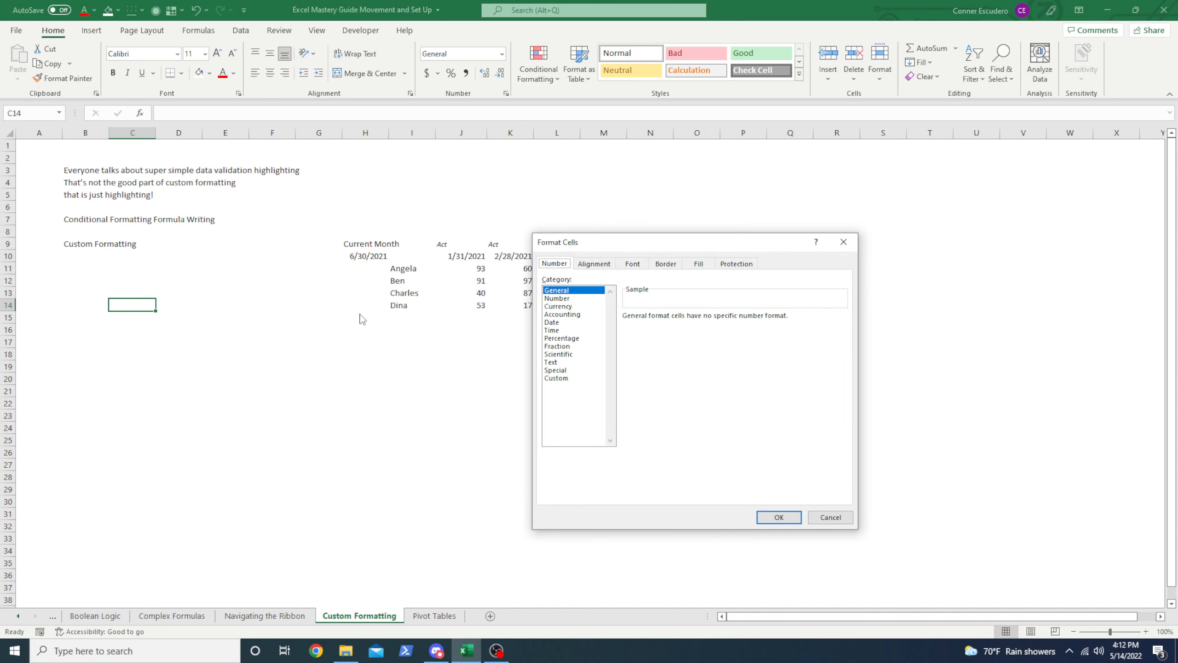
click(556, 377)
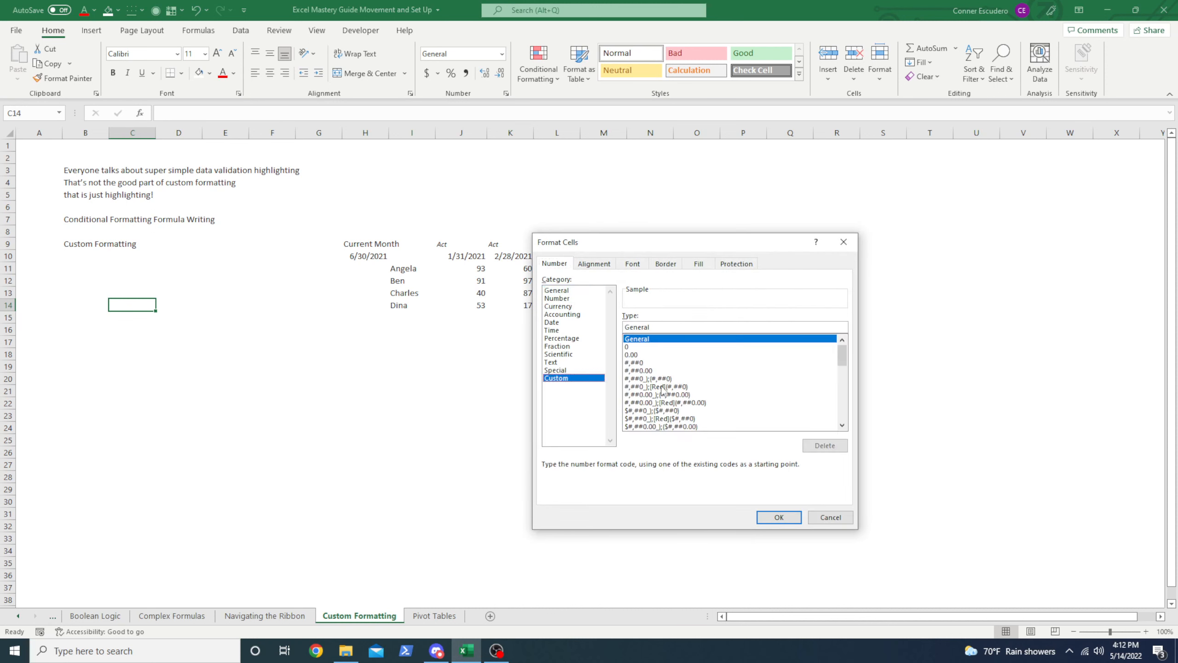
click(710, 403)
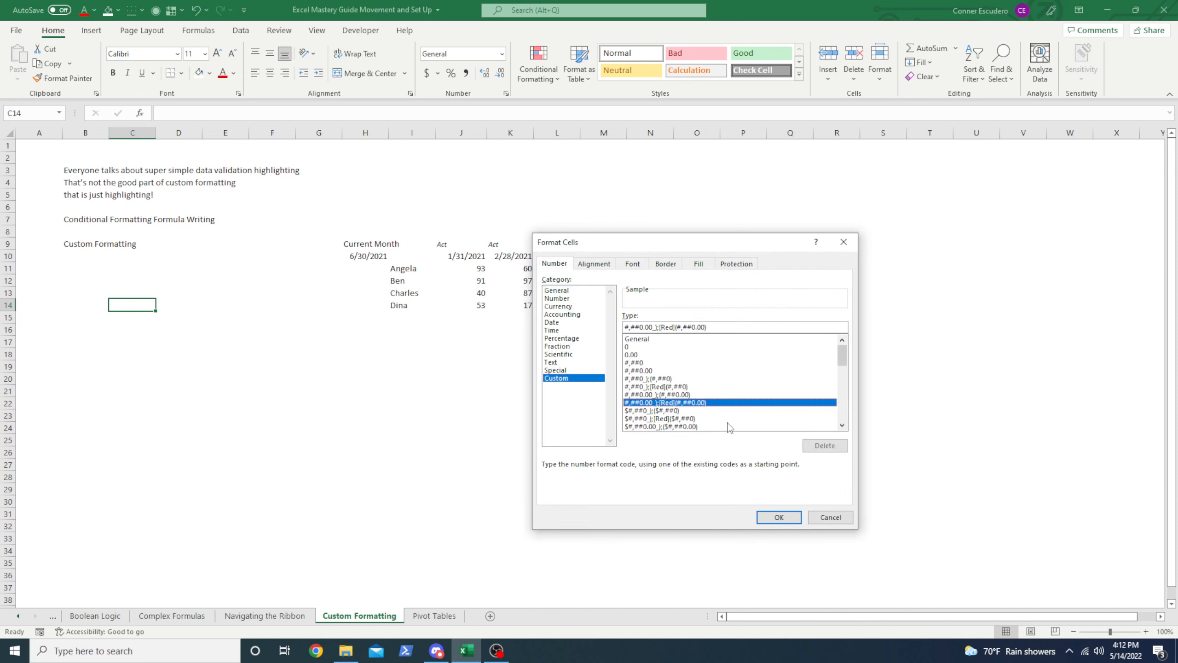
scroll(724, 413, down, 2)
scroll(662, 408, up, 2)
click(686, 378)
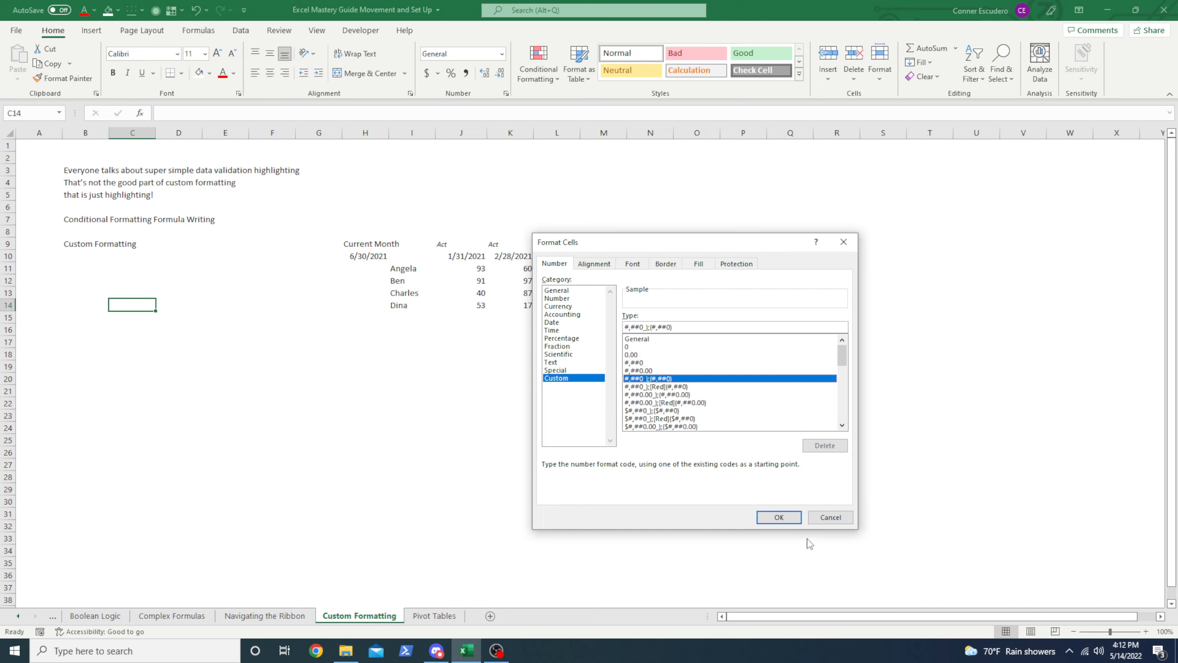
click(827, 518)
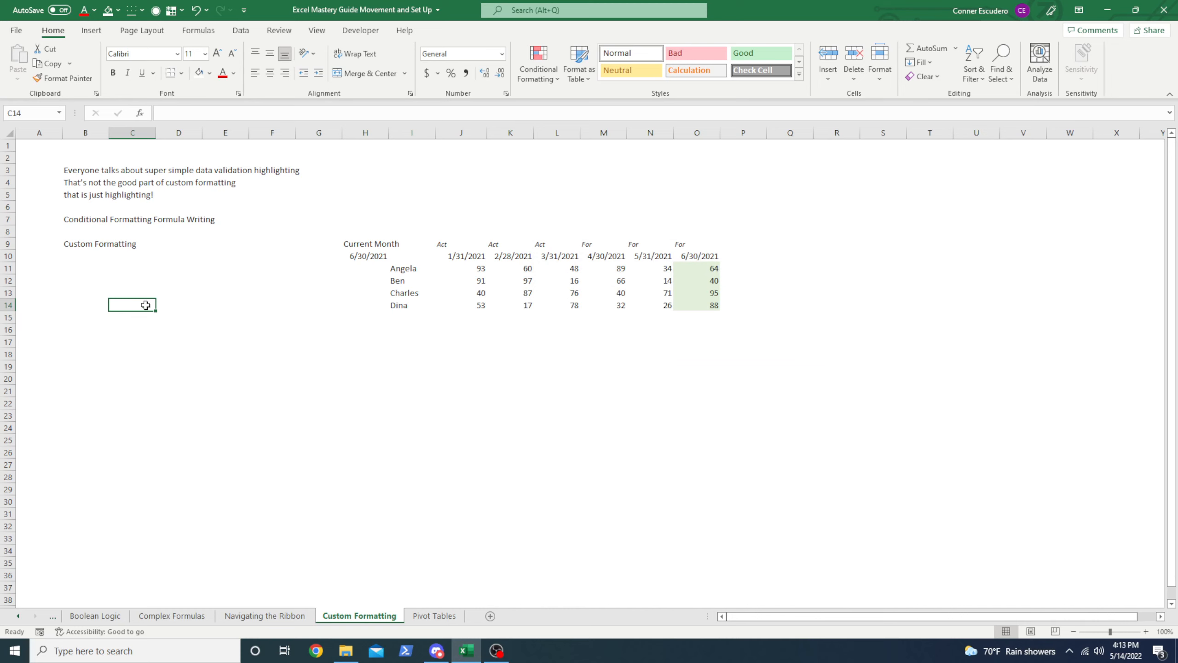
- Enter the sample numbers 10 in C14 and 1000 in C15
text(10)
key(Return)
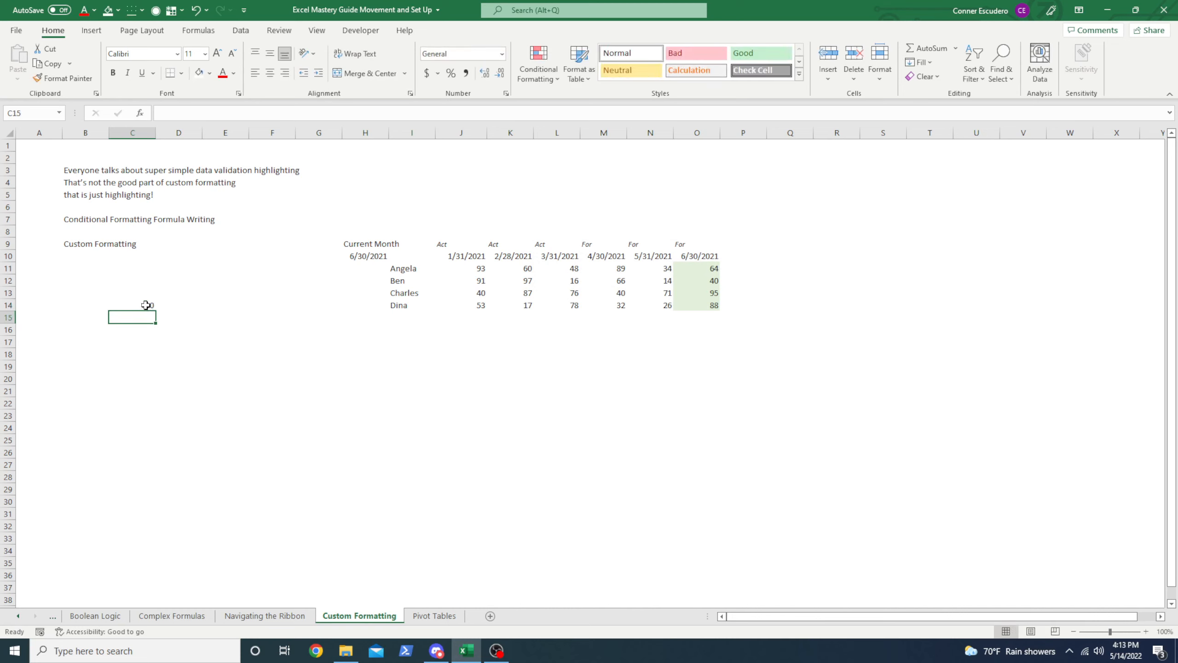
text(1000)
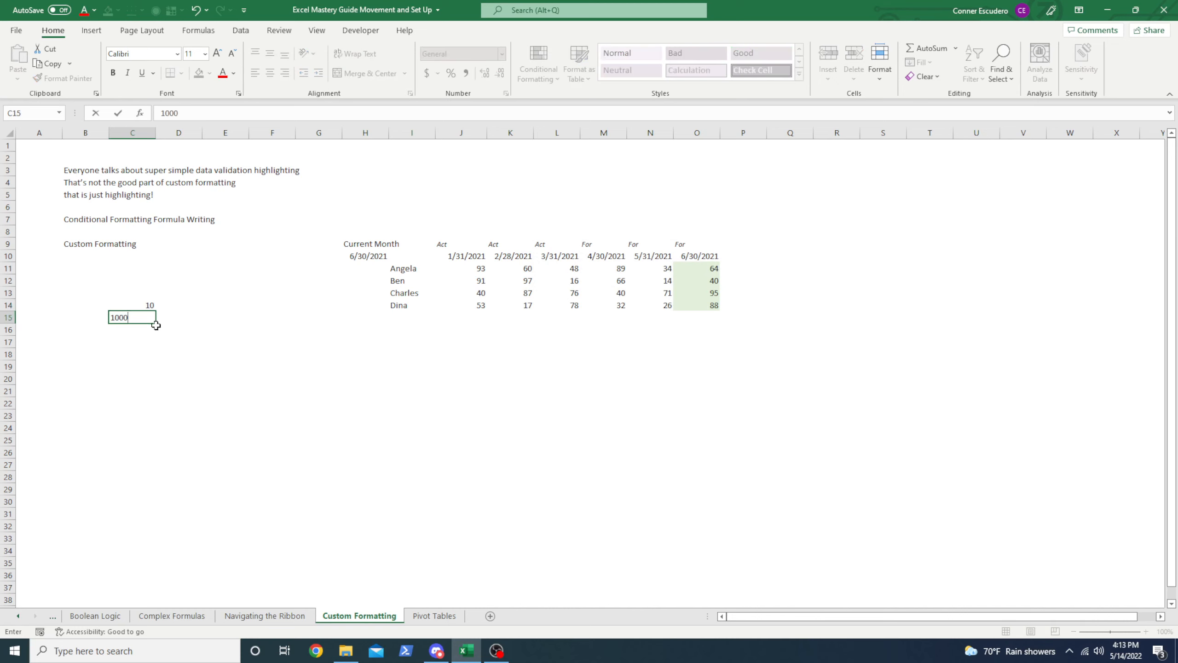
key(Return)
key(Up)
key(Up)
click(153, 320)
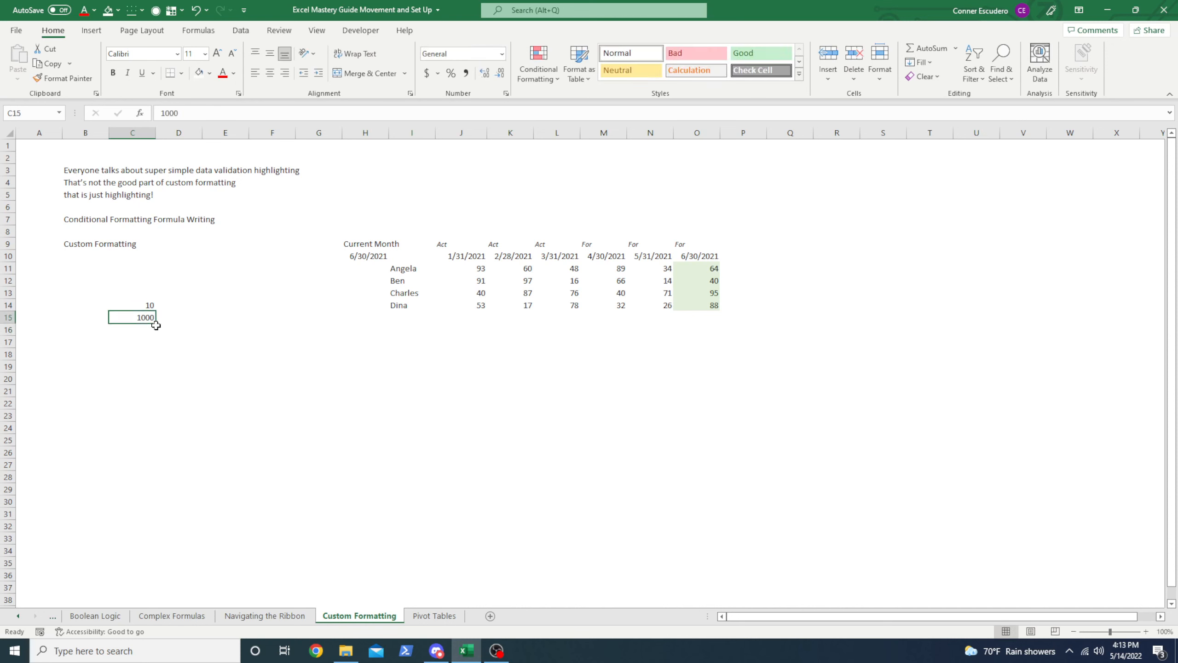
drag(149, 307, 151, 319)
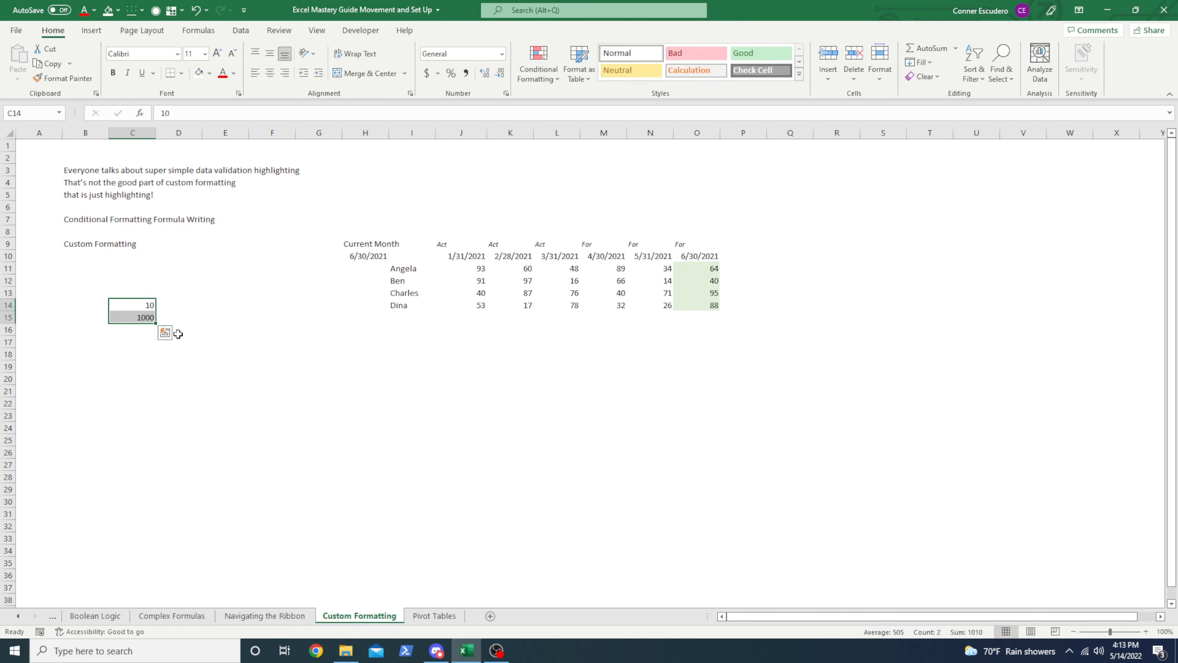
- Apply the custom number format #,##0 to the value in C15
click(133, 321)
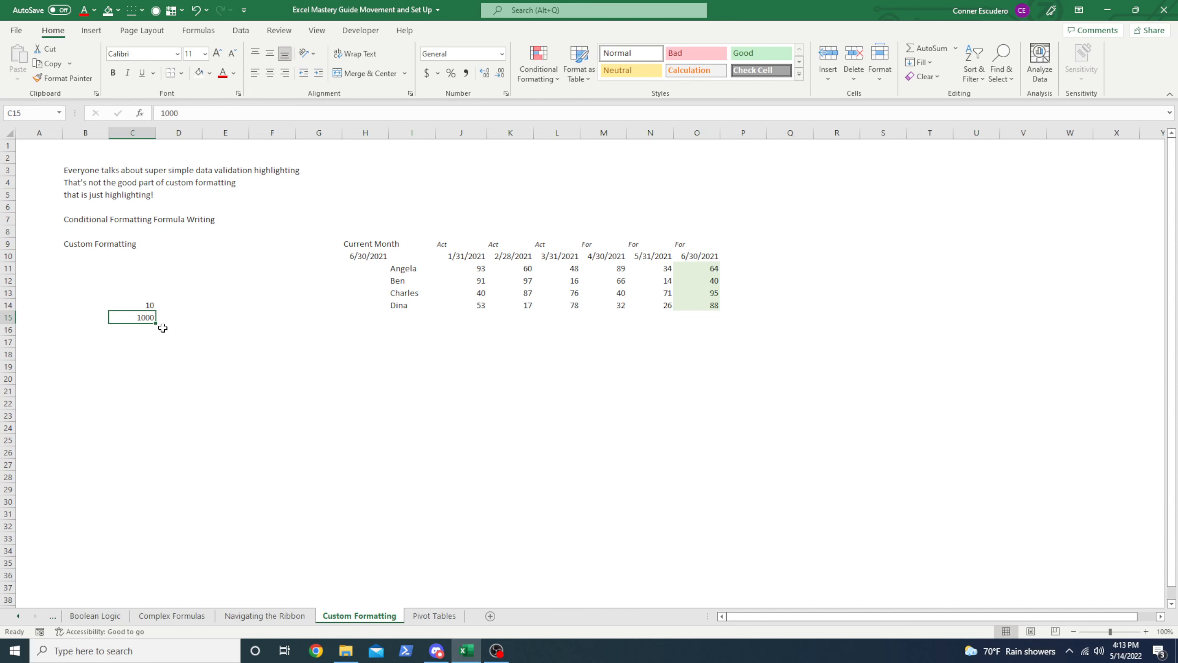
key(ctrl+1)
click(569, 379)
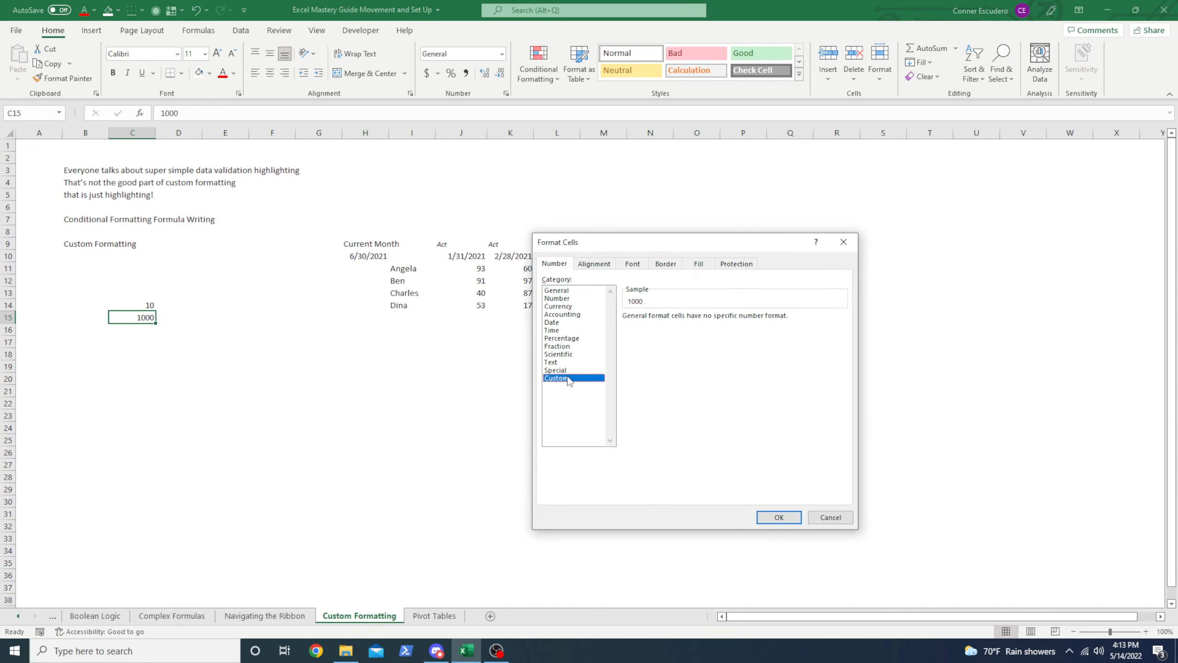
click(645, 363)
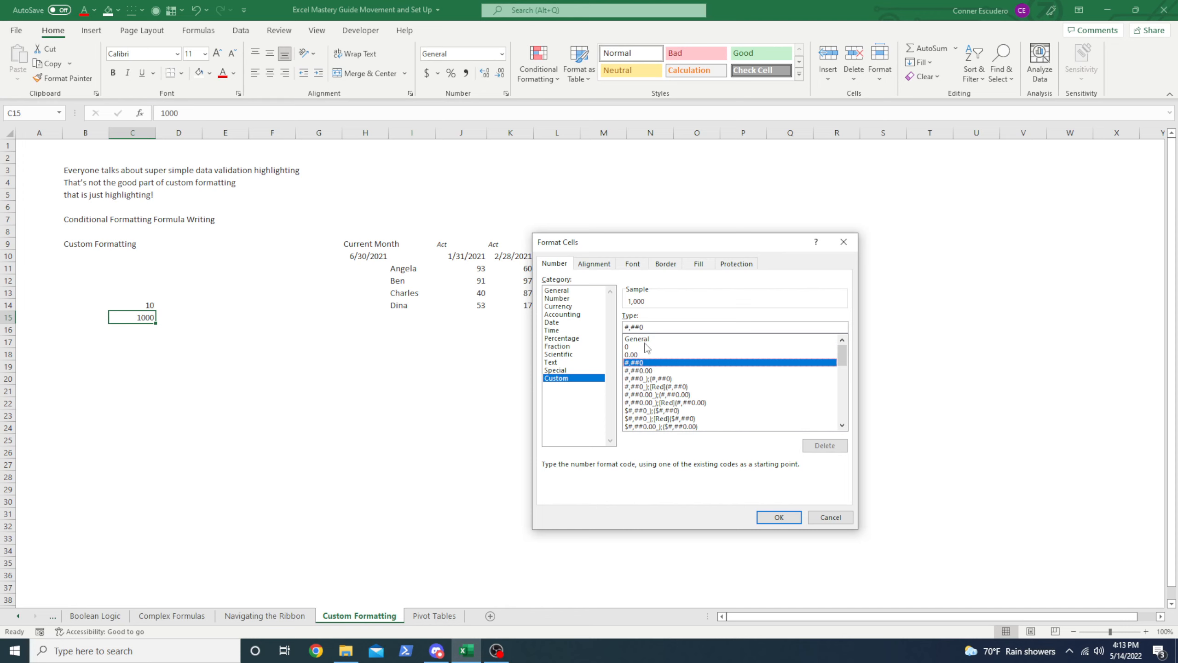
click(779, 517)
click(165, 354)
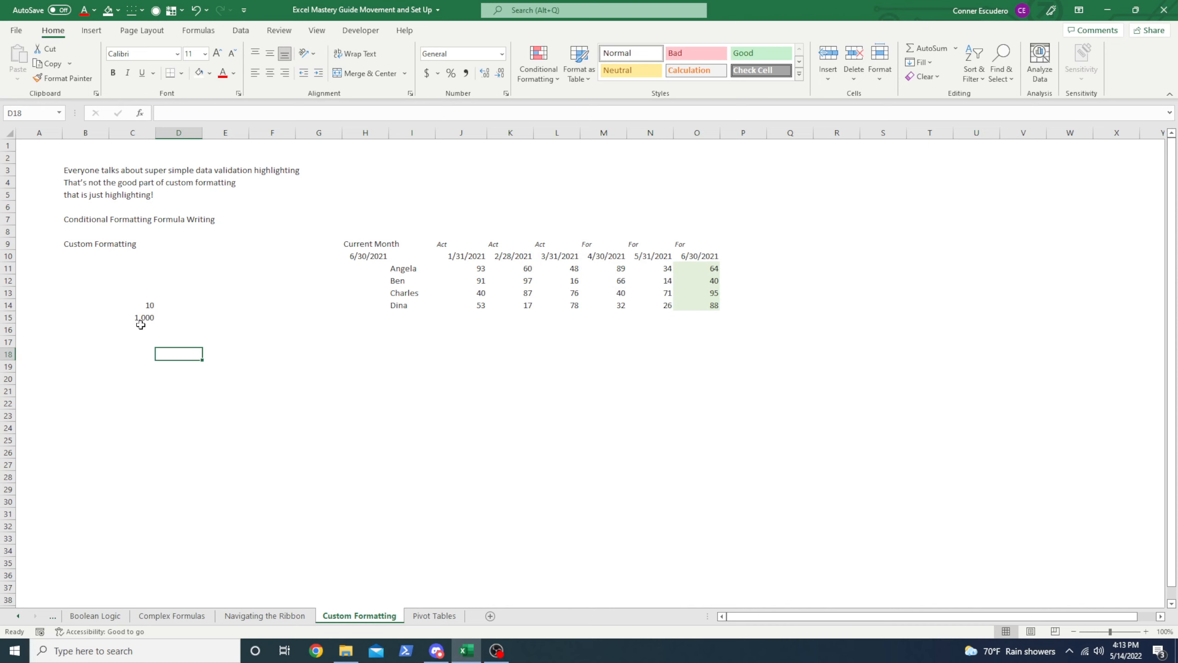
- Fill C15 down into C16 and replace the copied value in C16 with 1000000
drag(140, 322, 141, 331)
key(ctrl+d)
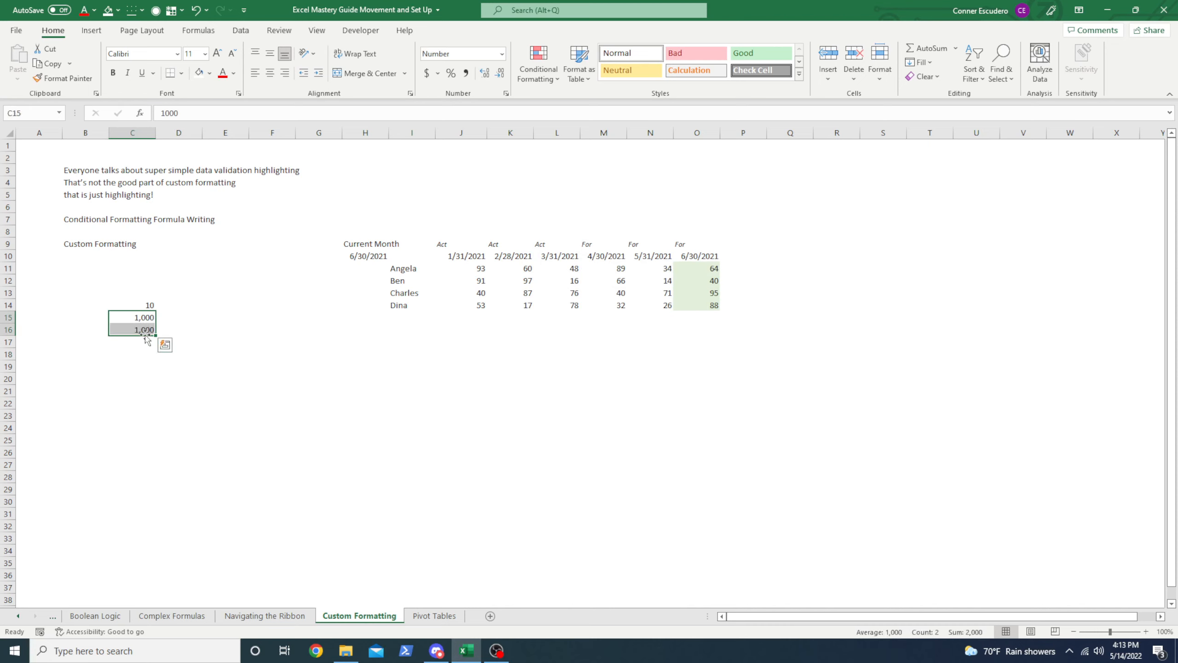
key(Down)
text(10)
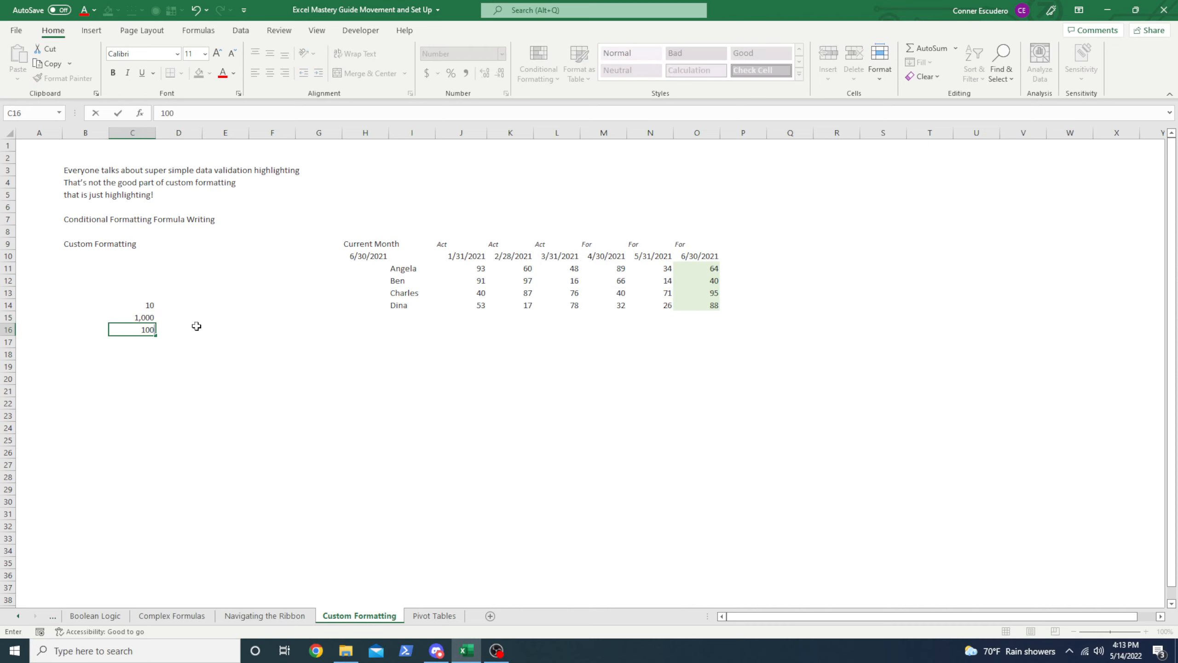
text(00000)
key(ctrl+Return)
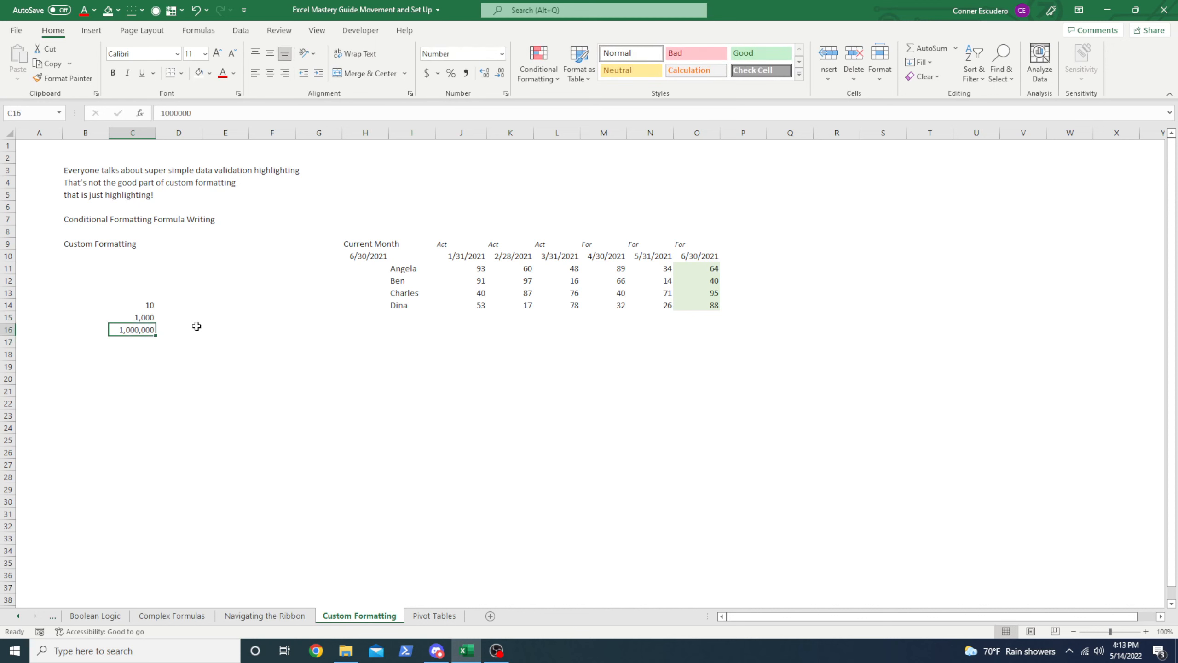
- Review the custom number format code applied to C15 and close the cell formatting settings without changes
drag(147, 318, 135, 332)
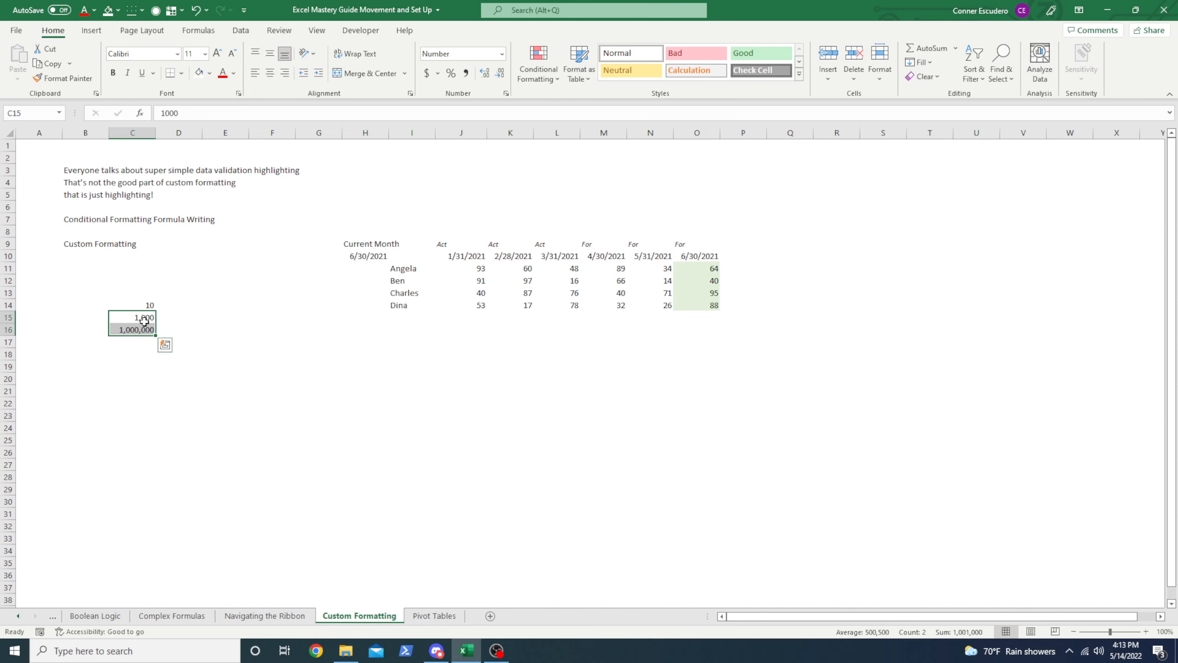
click(144, 320)
key(ctrl+1)
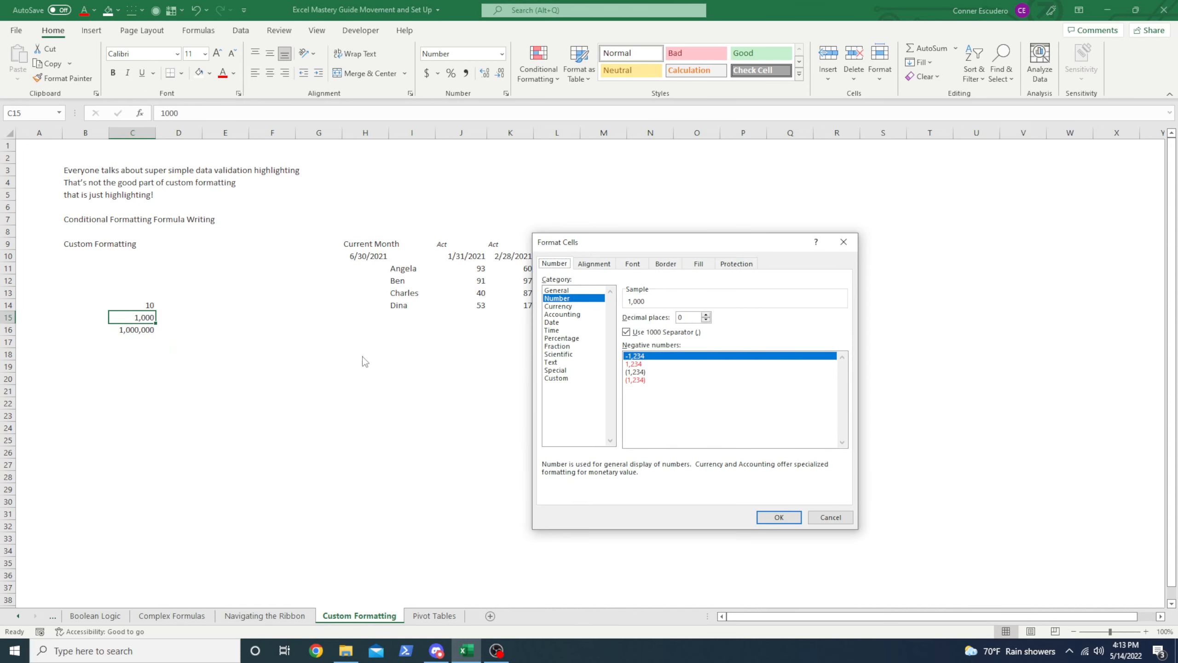
click(567, 378)
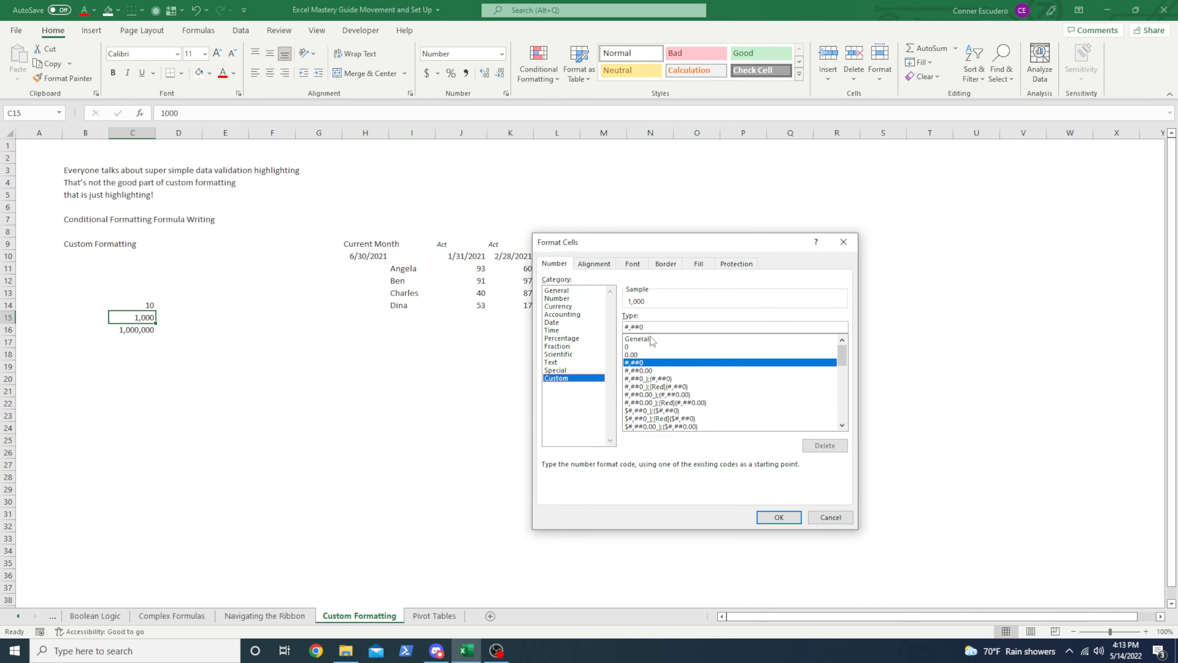
click(629, 326)
click(831, 517)
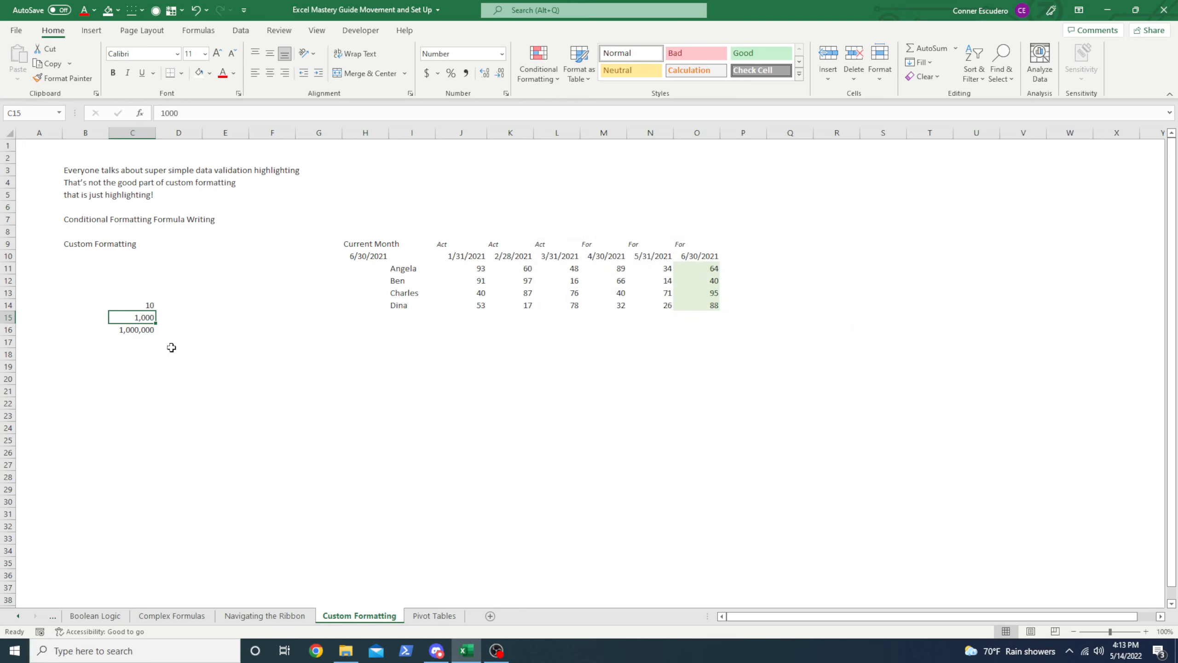
- Replace the value in C16 with -1000
click(170, 345)
click(149, 327)
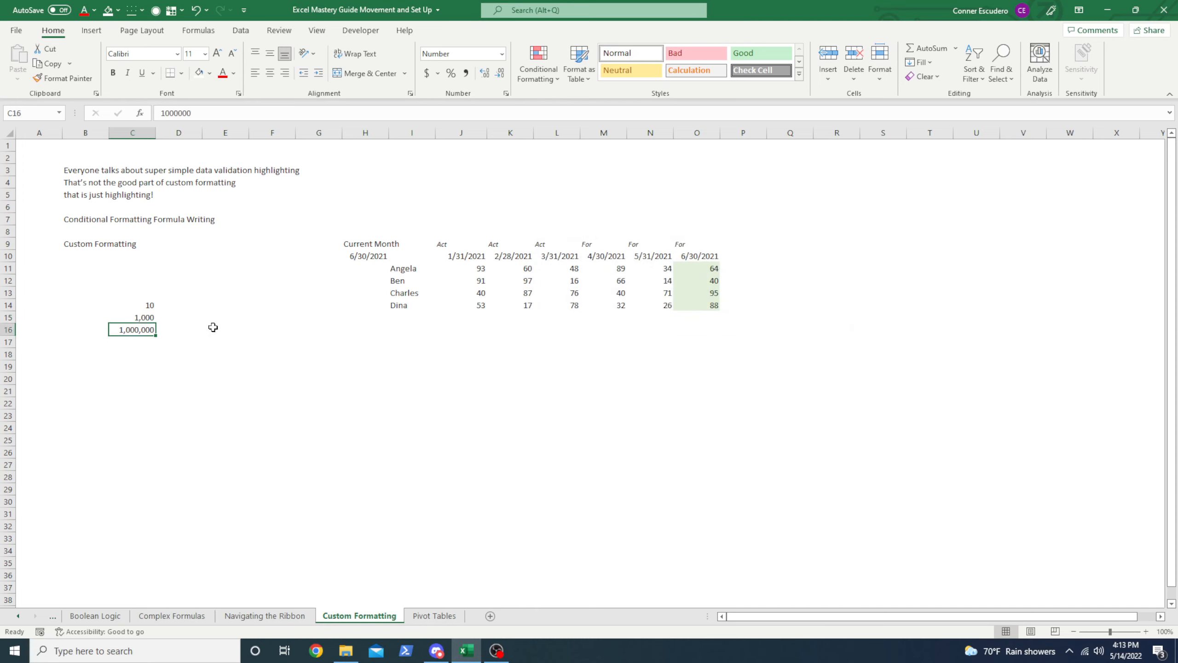
key(Delete)
text(-100)
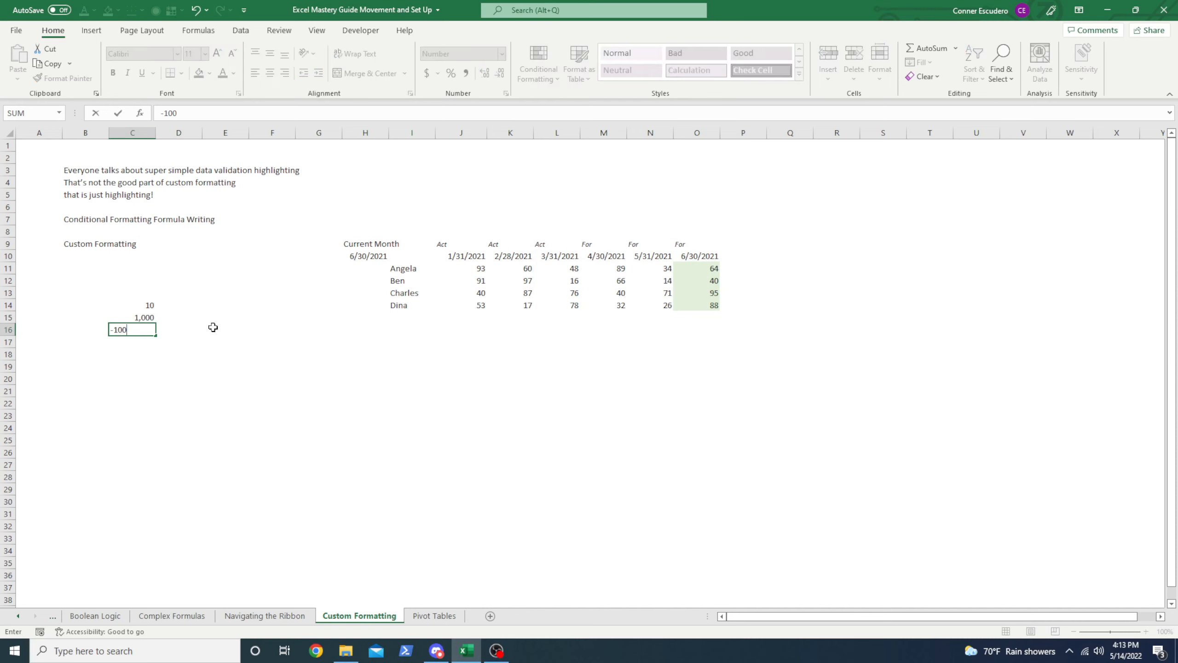
text(000)
key(ctrl+Return)
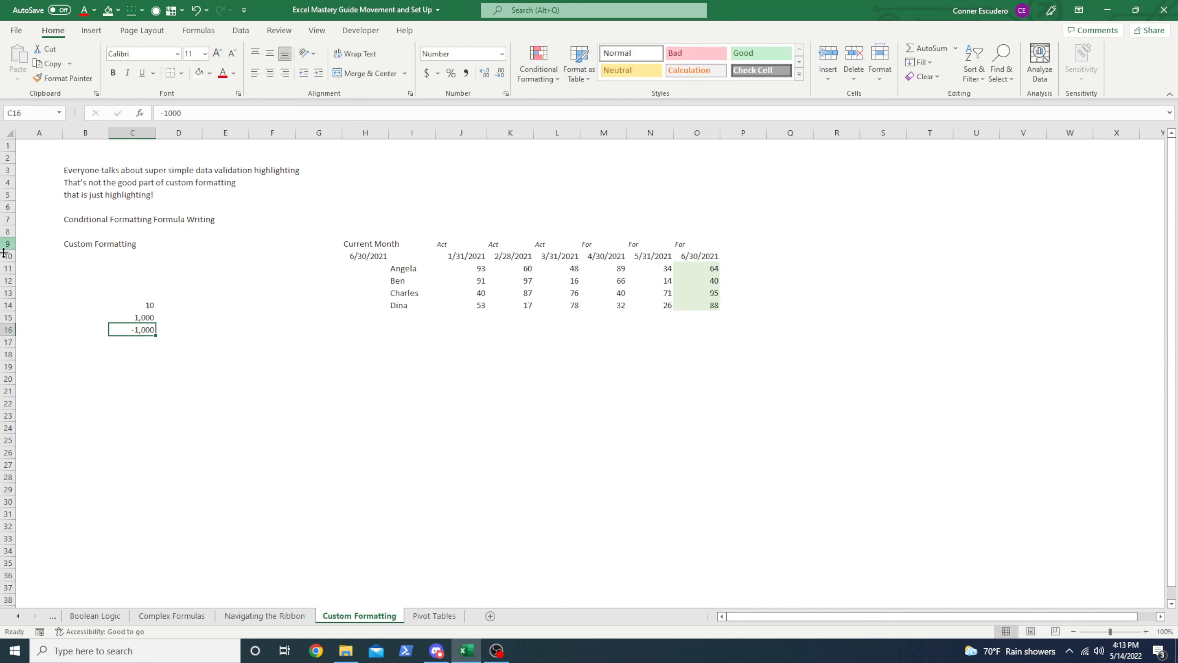
- Apply the custom number format #,##0;(#,##0) to C16 so that negatives are shown in parentheses
key(ctrl+1)
click(578, 379)
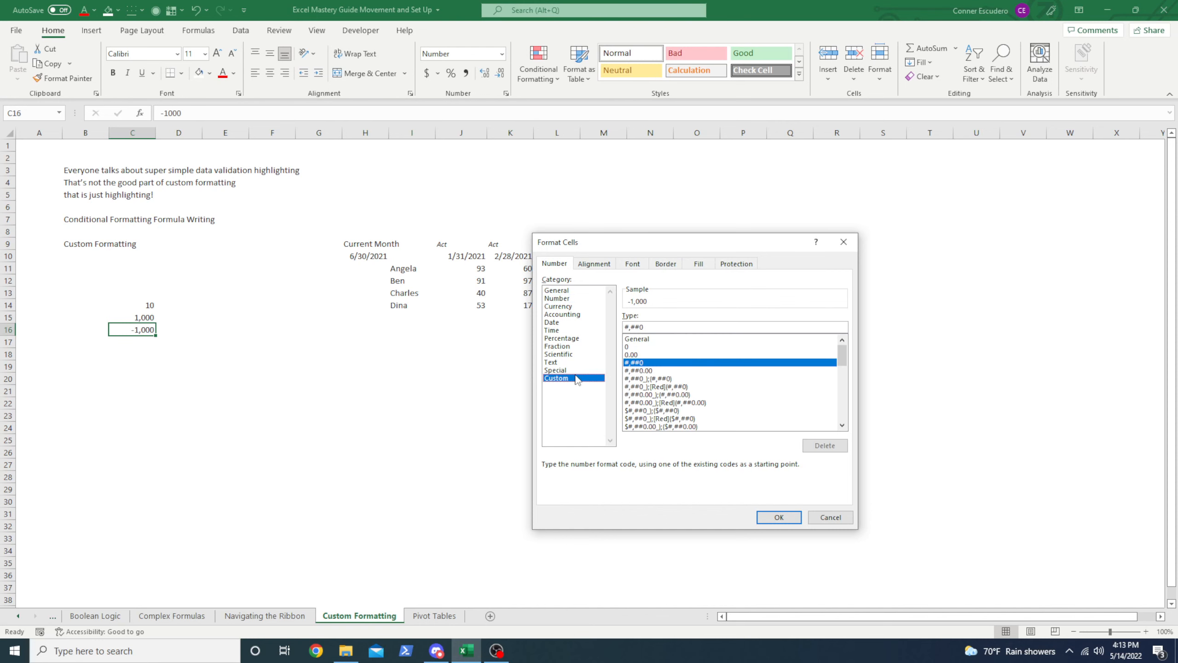
click(649, 328)
drag(641, 328, 602, 324)
click(649, 326)
text(,)
key(BackSpace)
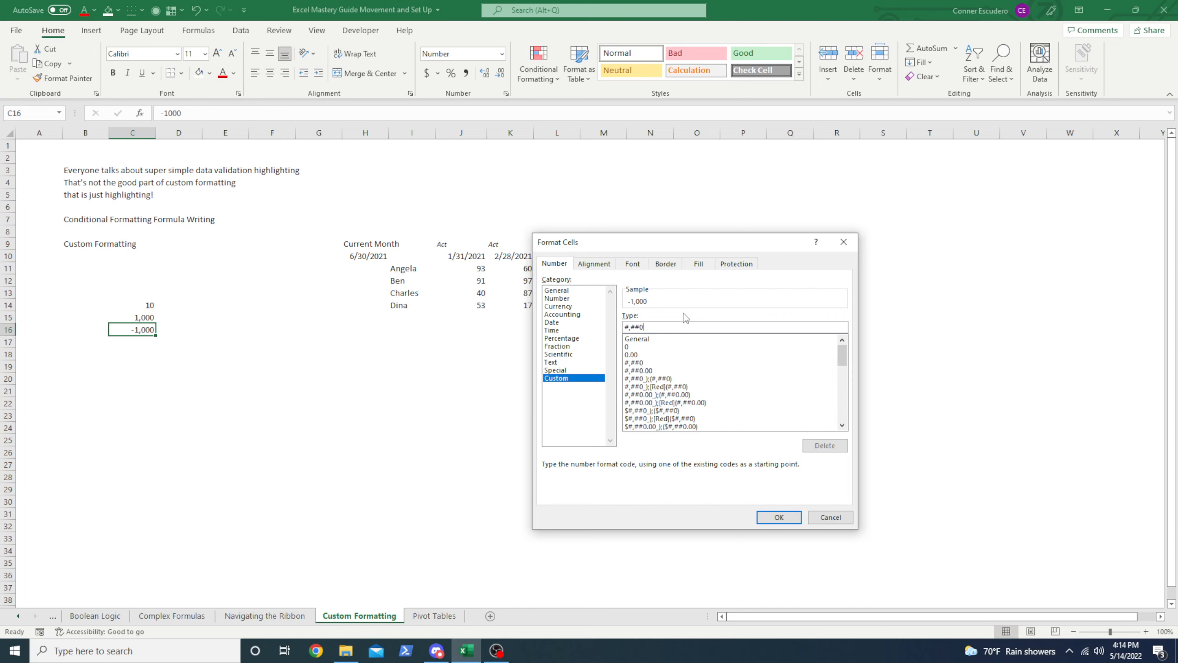
text(;(#,##0)
drag(645, 327, 624, 328)
click(630, 328)
click(778, 517)
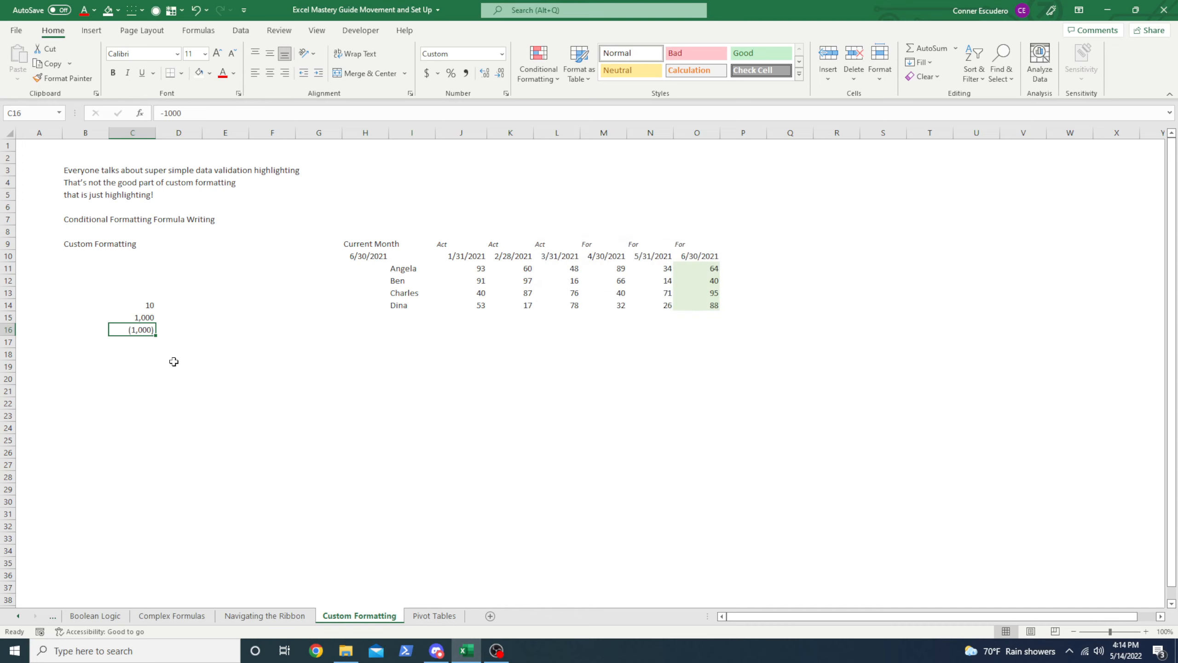
- Try -1000 in E17 as an unformatted comparison with C16, and return to C16
click(143, 343)
click(138, 329)
click(229, 338)
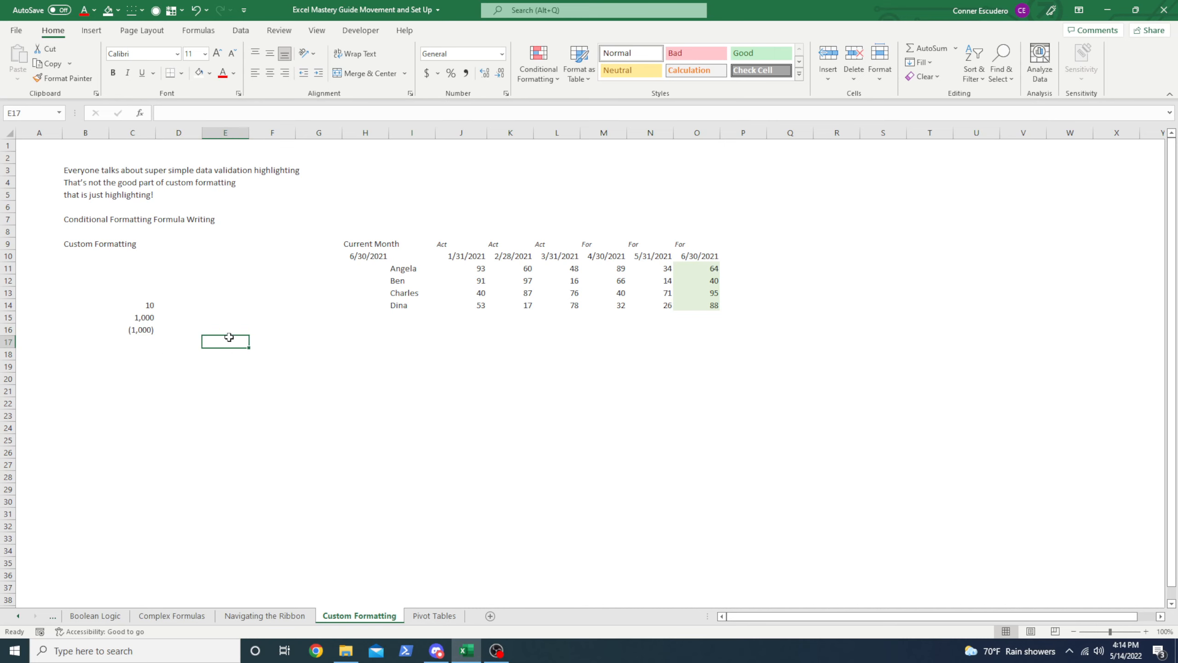
text(-1000)
key(Return)
click(230, 337)
click(144, 329)
click(211, 344)
key(Left)
key(Left)
key(Up)
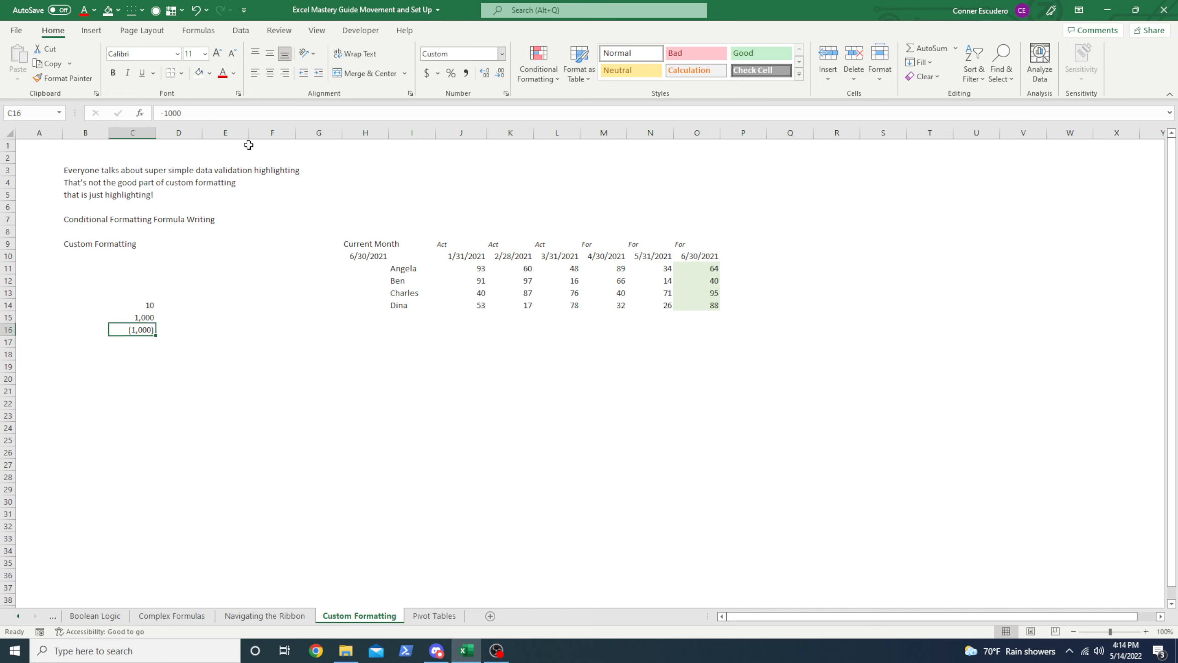
click(131, 342)
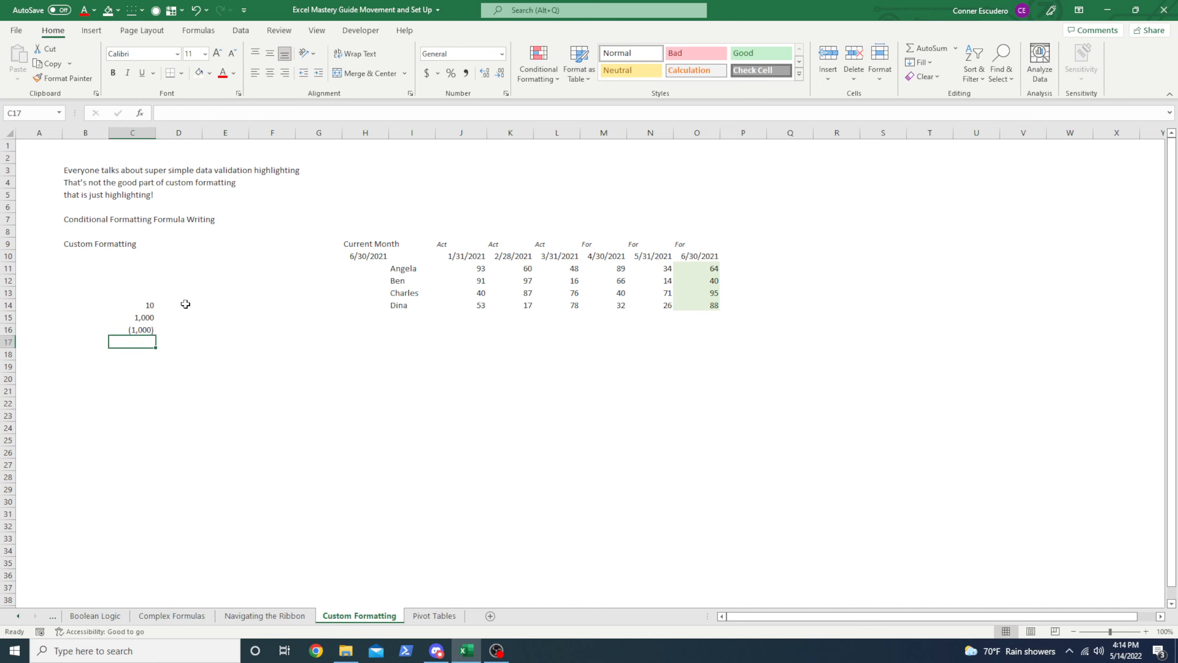
click(145, 327)
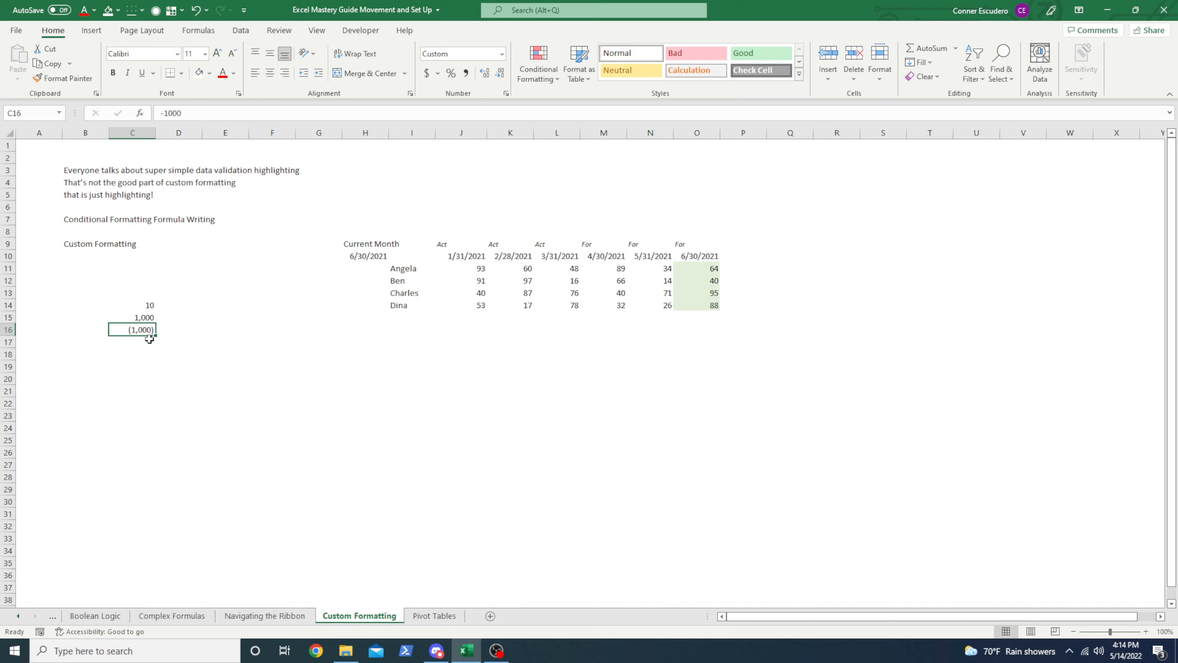
text(Z)
key(Return)
key(ctrl+d)
key(ctrl+z)
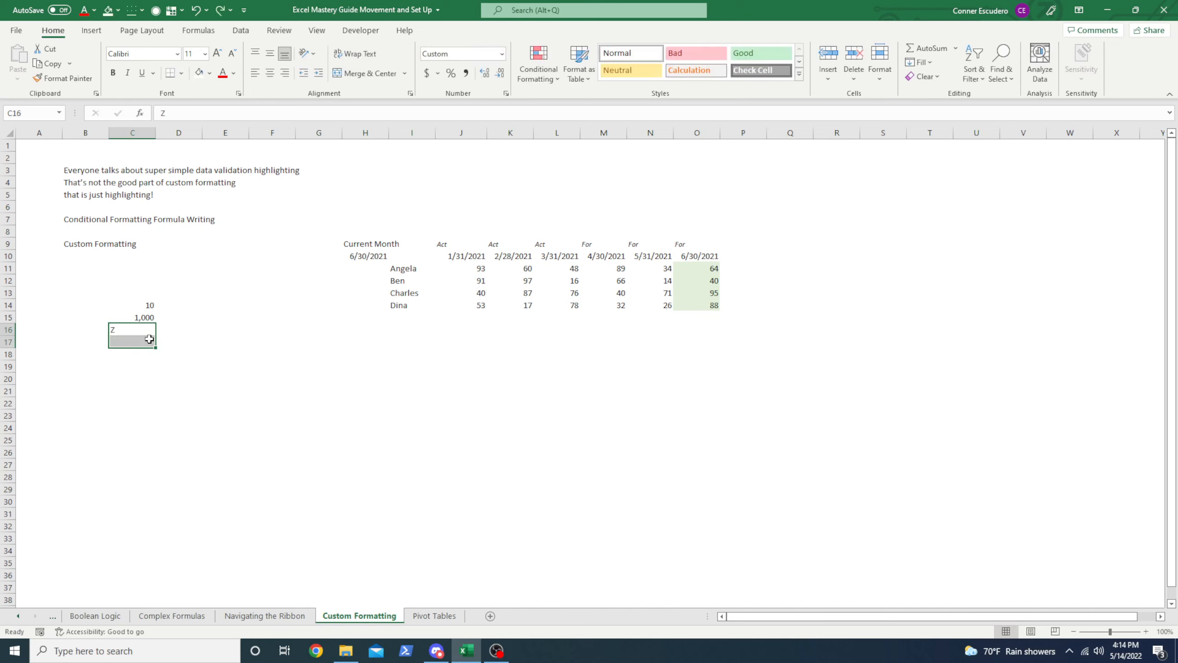
- Fill the value and number format of C16 down into C17
key(Up)
key(Up)
key(Up)
key(shift+Down)
key(ctrl+d)
key(Down)
- Apply the custom number format #,##0;[Red](#,##0) to C17 so that negatives show in red parentheses
key(ctrl+1)
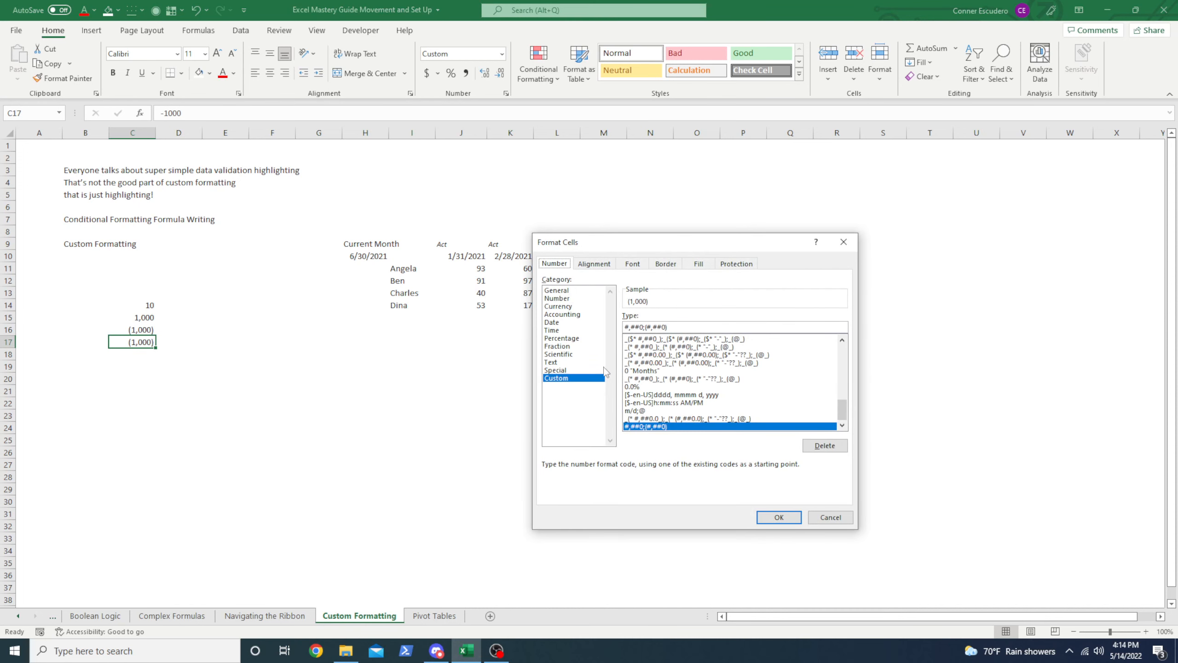
scroll(710, 394, up, 10)
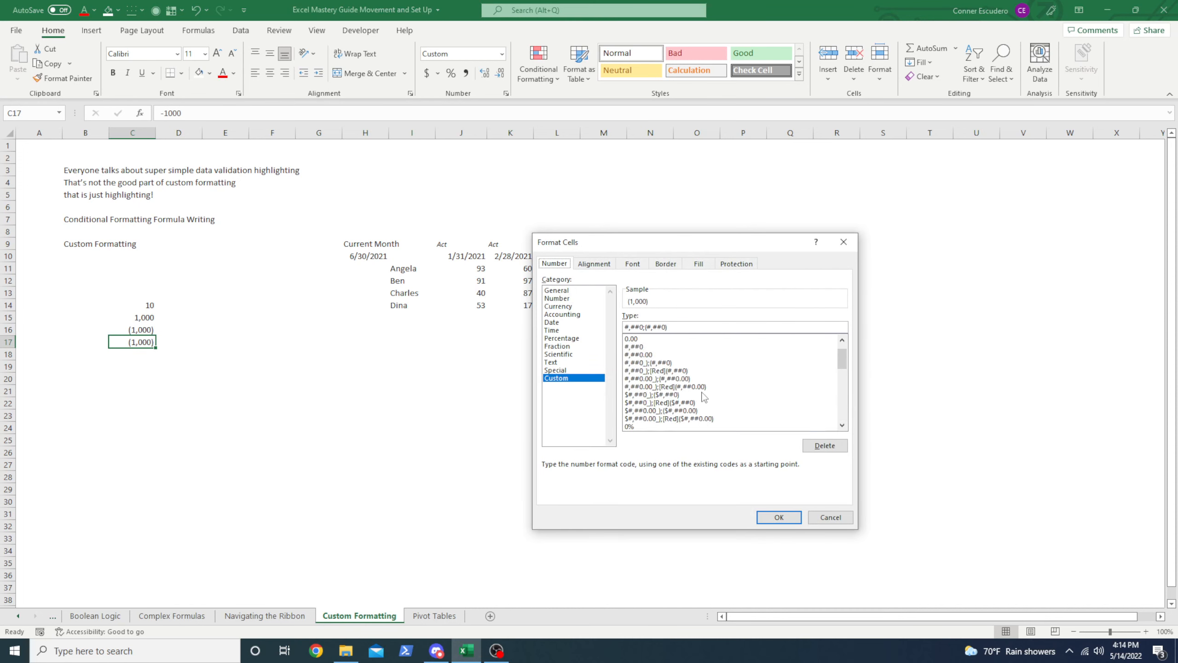
scroll(704, 396, up, 1)
click(668, 387)
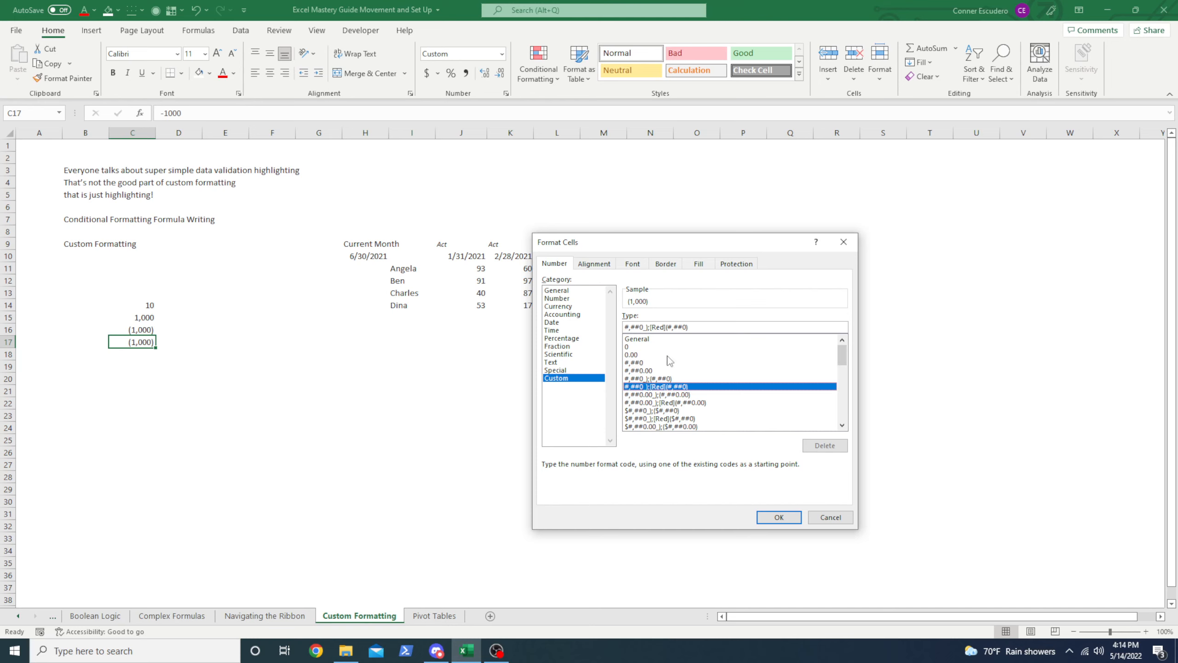
click(649, 326)
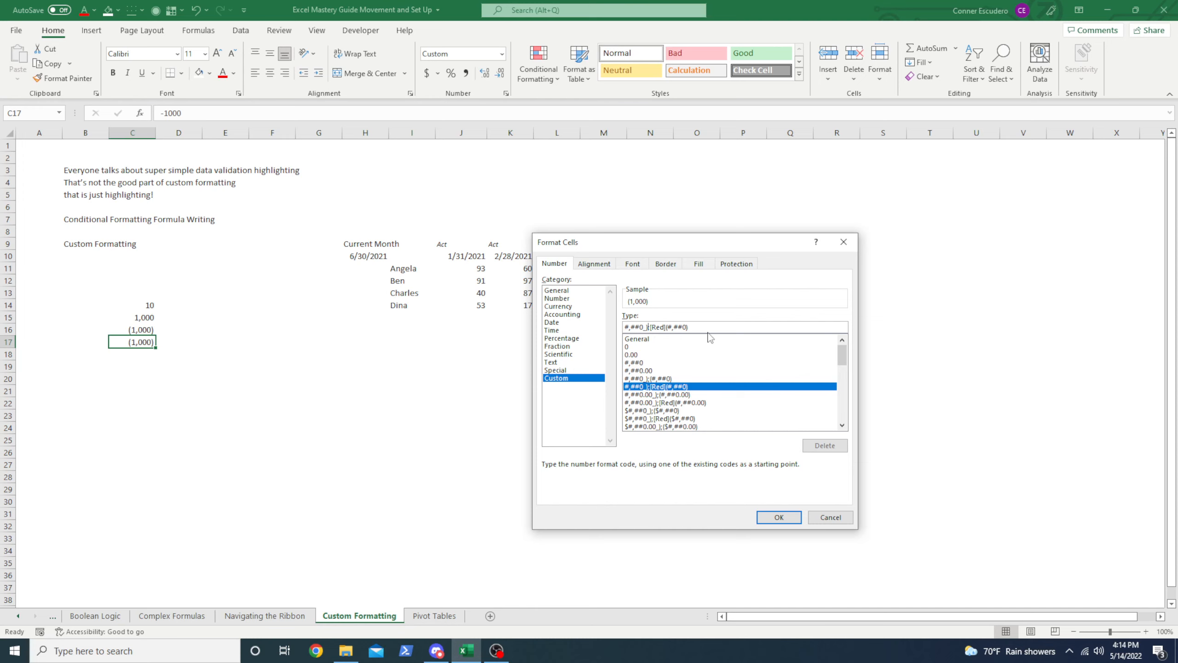
drag(698, 328, 654, 328)
click(657, 328)
key(BackSpace)
key(BackSpace)
key(BackSpace)
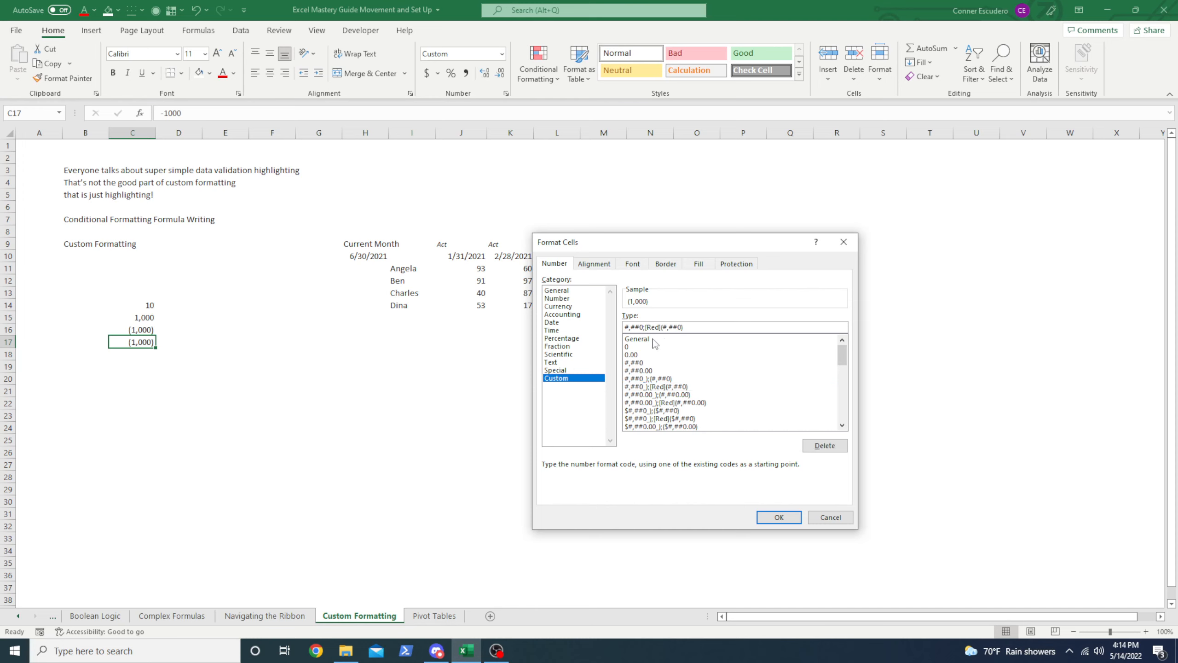
click(779, 517)
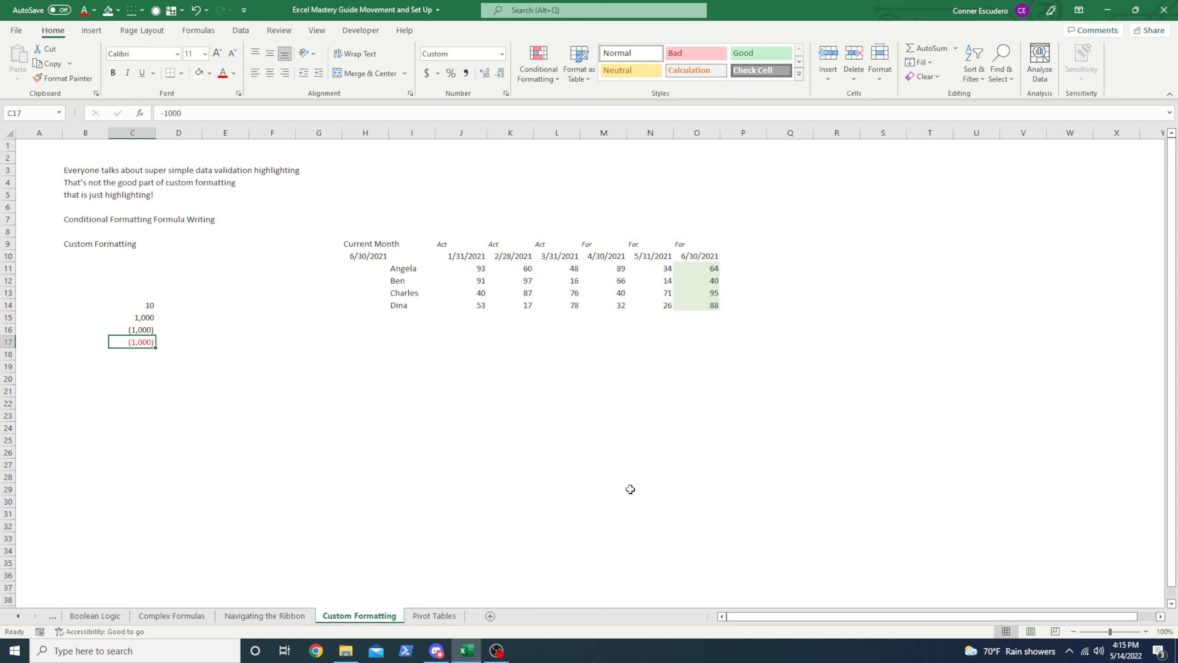
- Extend the custom number format of C17 to [Green]#,##0;[Red](#,##0) so that positives are coloured green
click(162, 352)
click(142, 342)
key(ctrl+1)
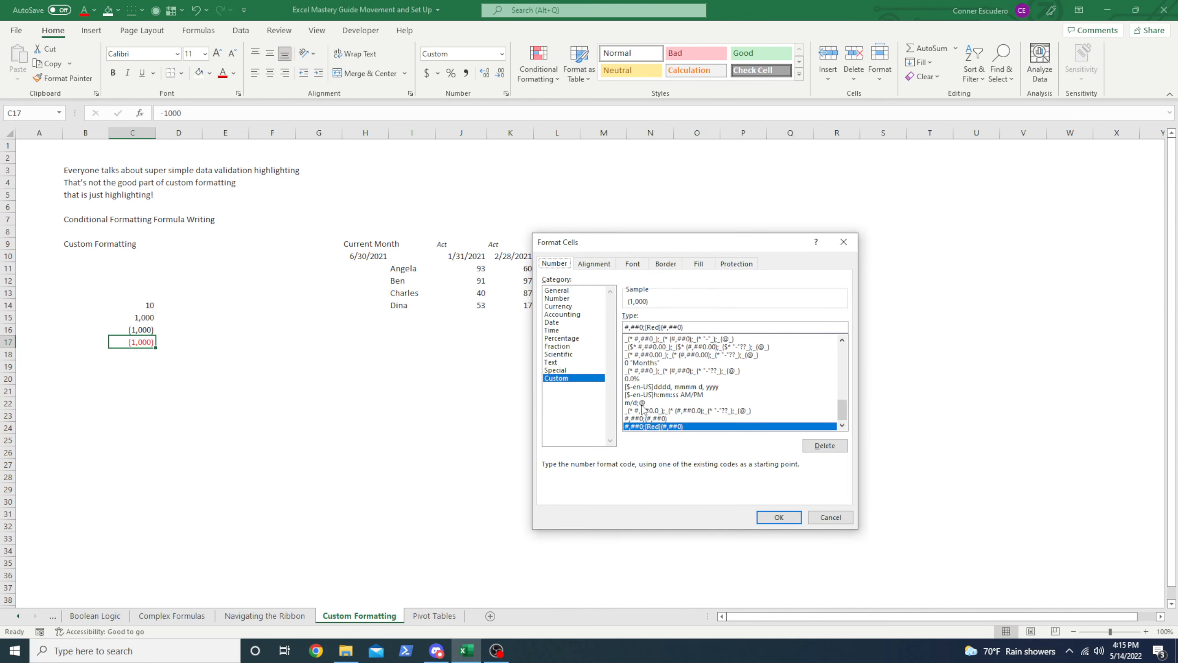
click(696, 326)
drag(645, 327, 694, 327)
click(646, 327)
double_click(653, 327)
click(681, 328)
text([)
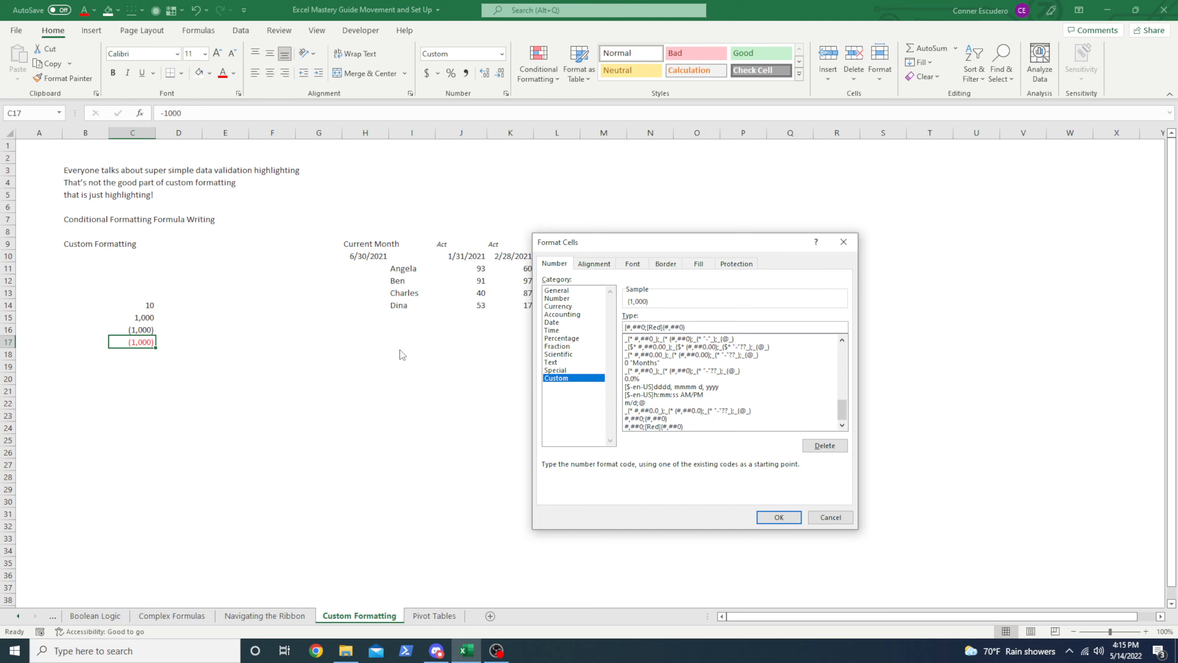
text(Green])
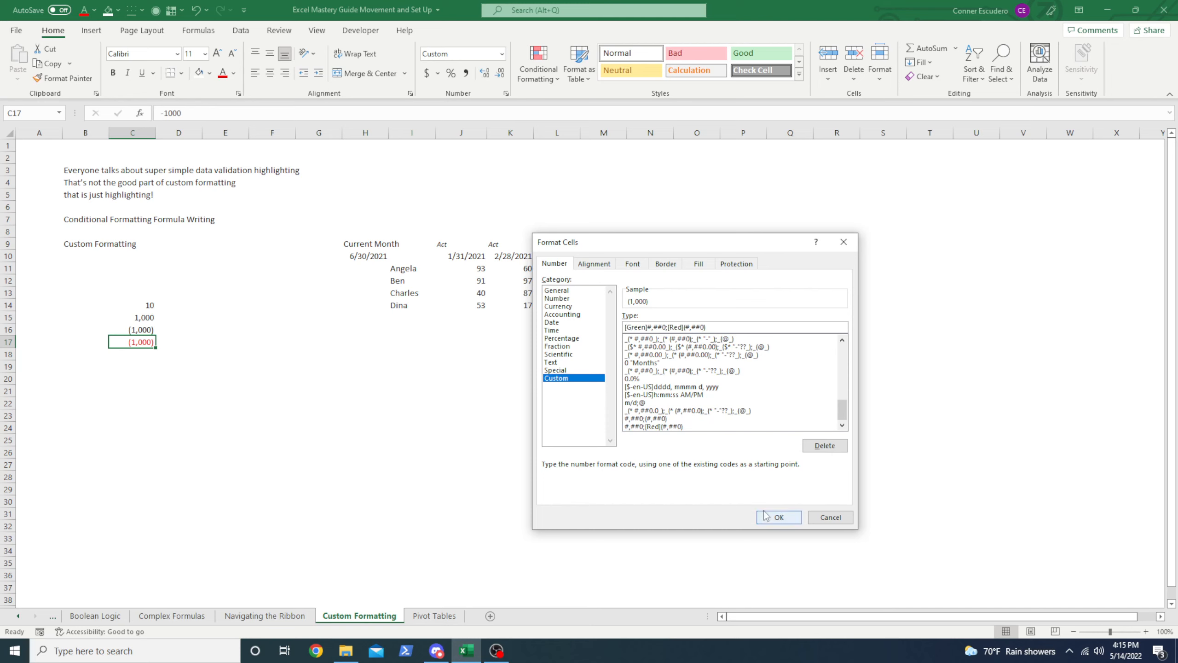
click(779, 517)
- Fill C17 down into C18 and replace the copied value in C18 with 1000
key(shift+Down)
key(ctrl+d)
key(Down)
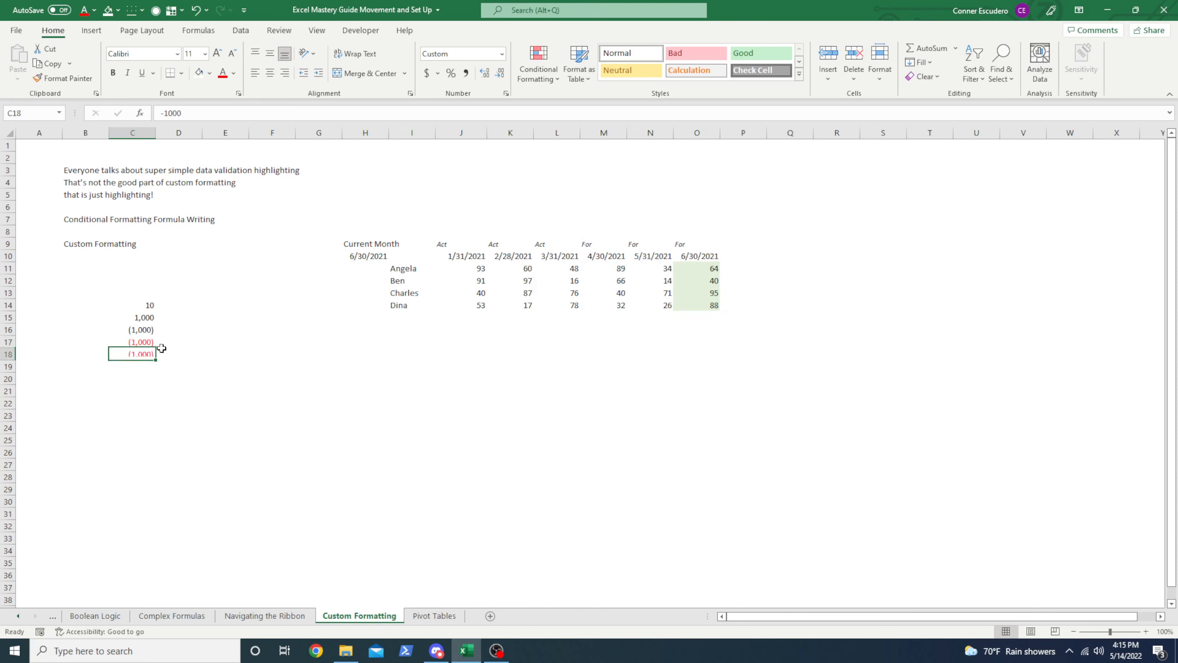
text(1000)
key(Return)
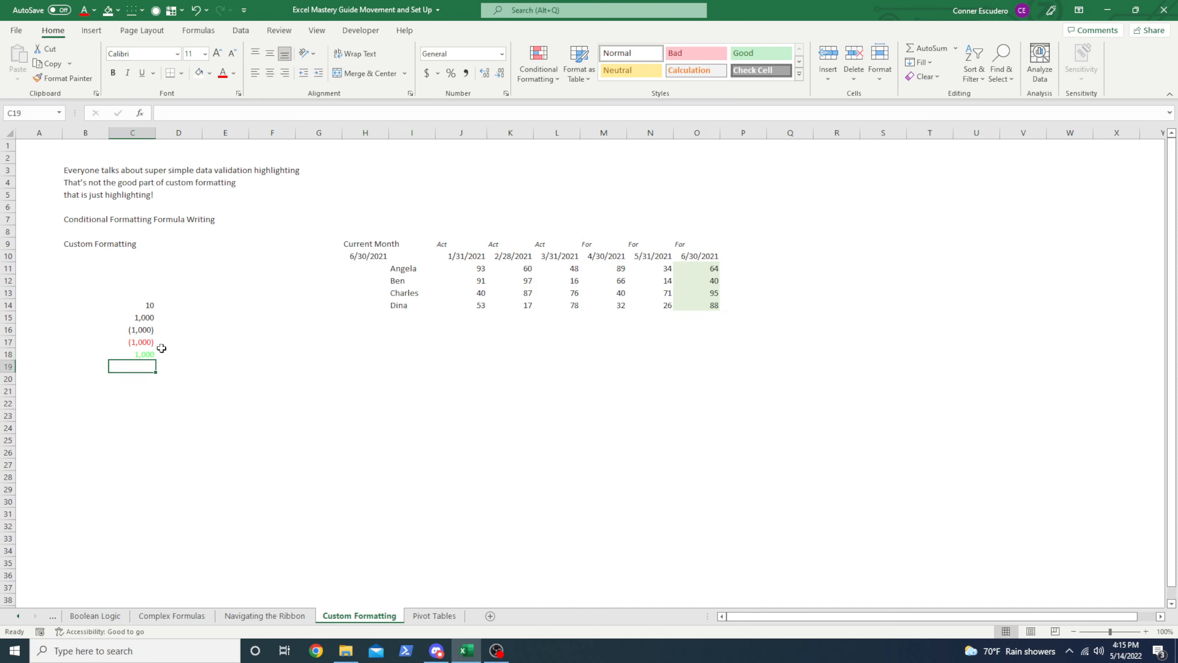
- Review the differently formatted sample numbers in C14:C18
key(Up)
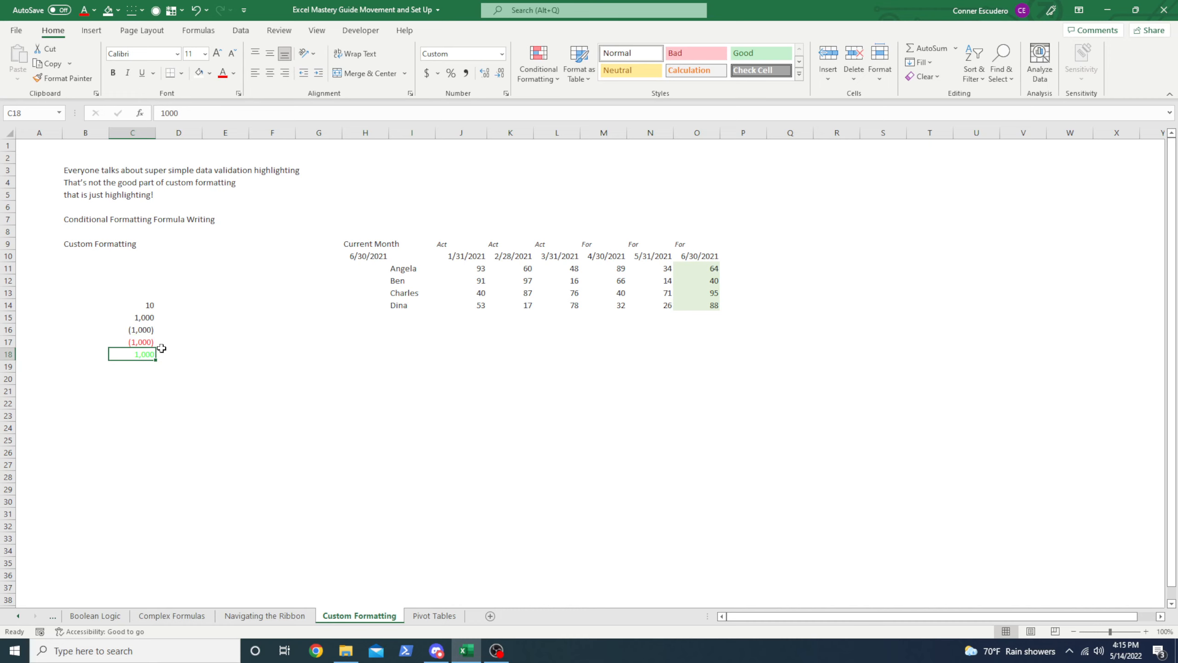
key(Up)
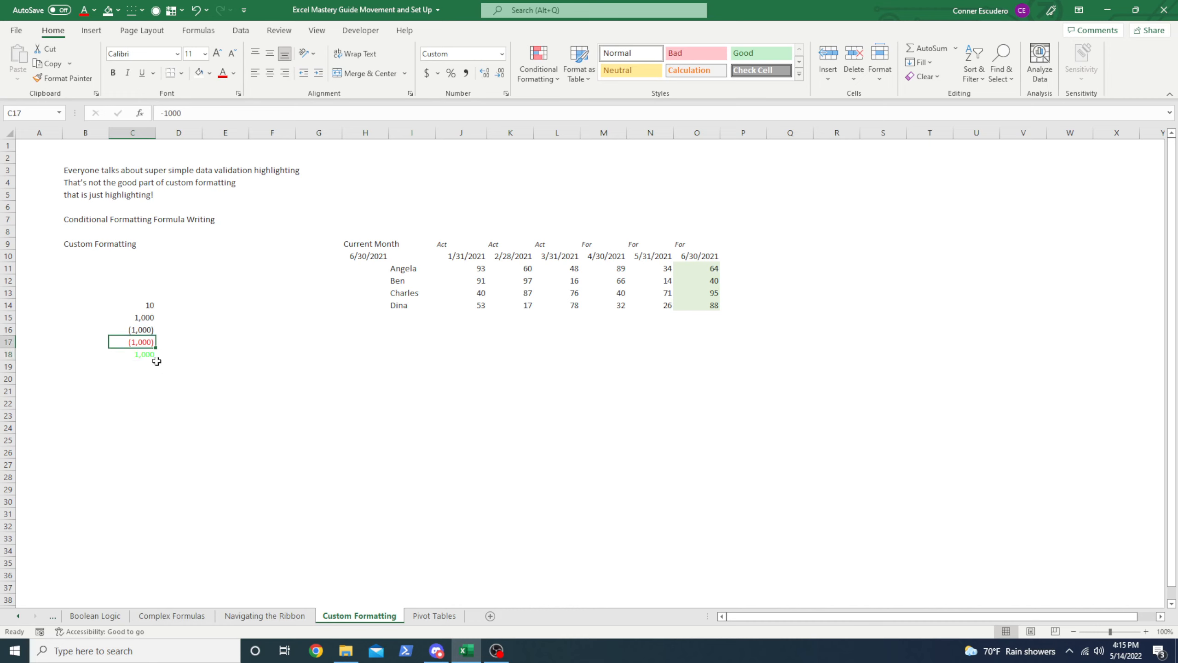
drag(142, 329, 143, 355)
drag(142, 305, 139, 352)
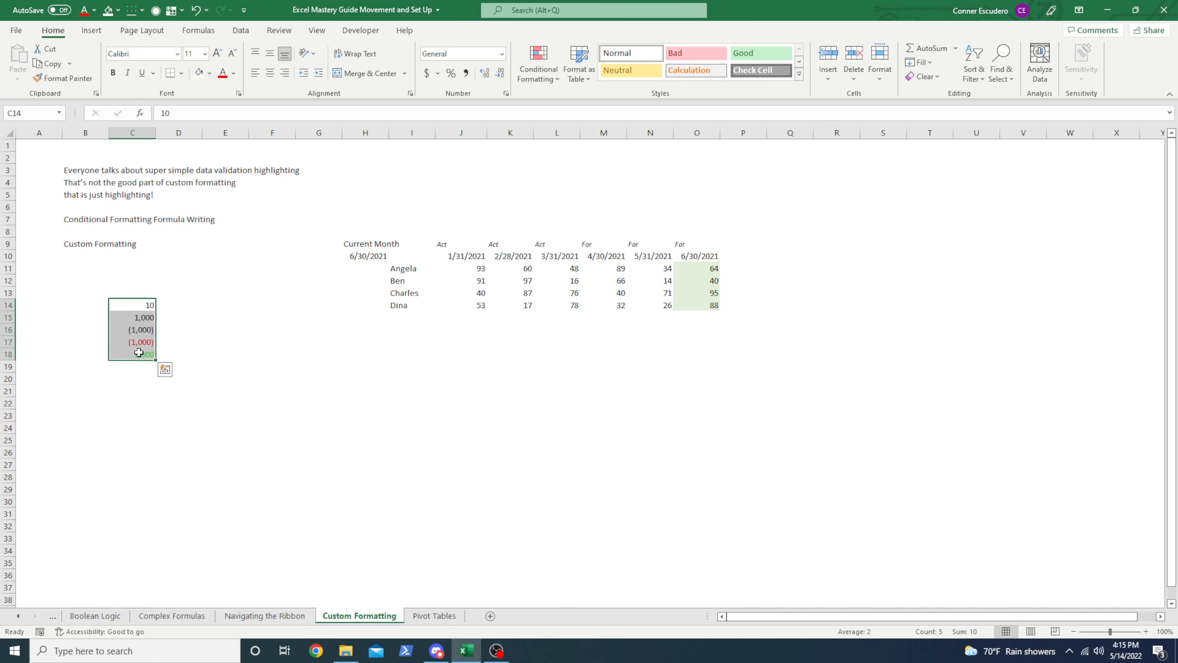
click(144, 352)
key(Right)
key(Down)
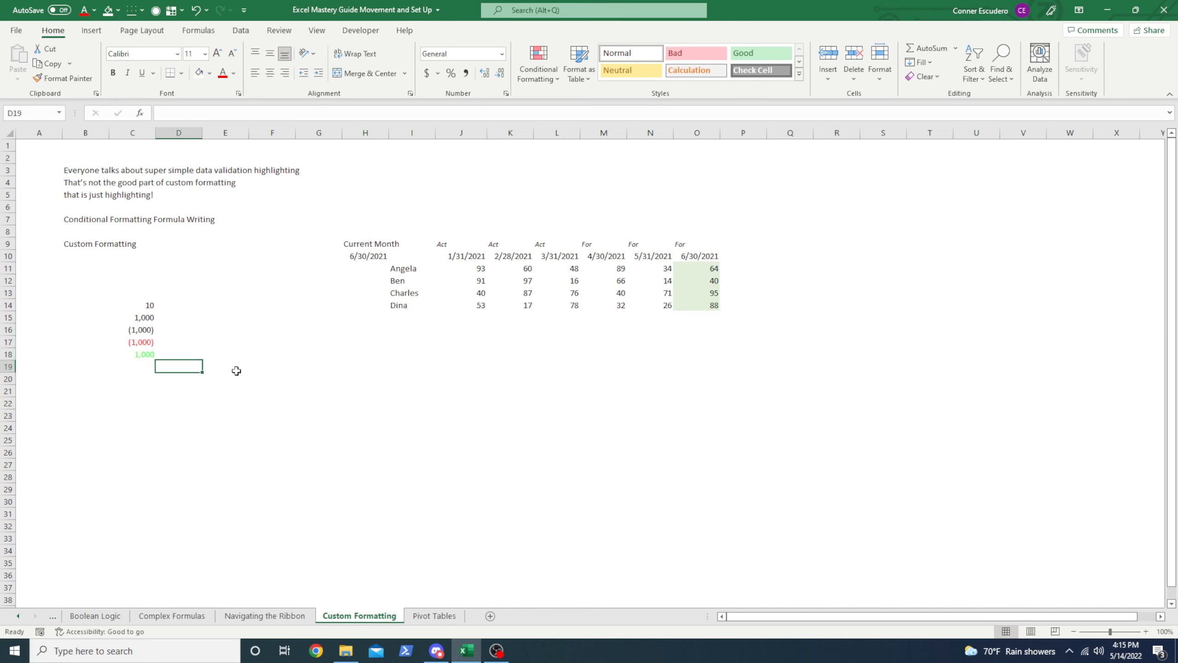
key(Left)
key(Up)
key(Up)
key(Up)
key(Up)
key(Up)
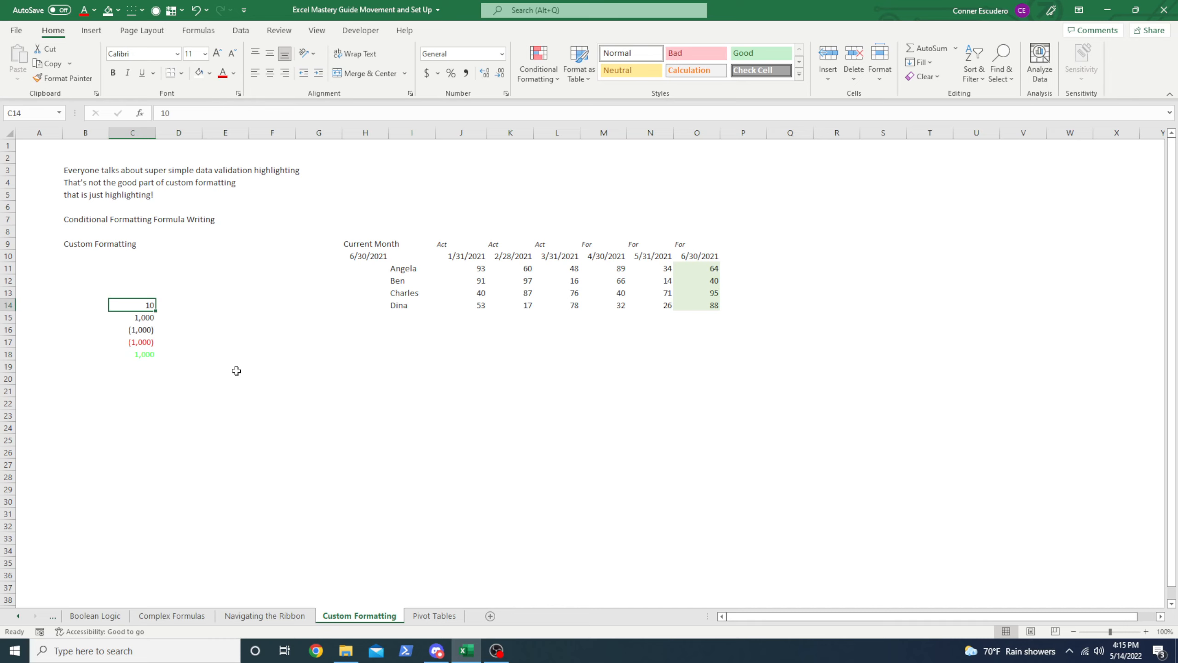
- Enter 1,000,000 in G18
click(331, 355)
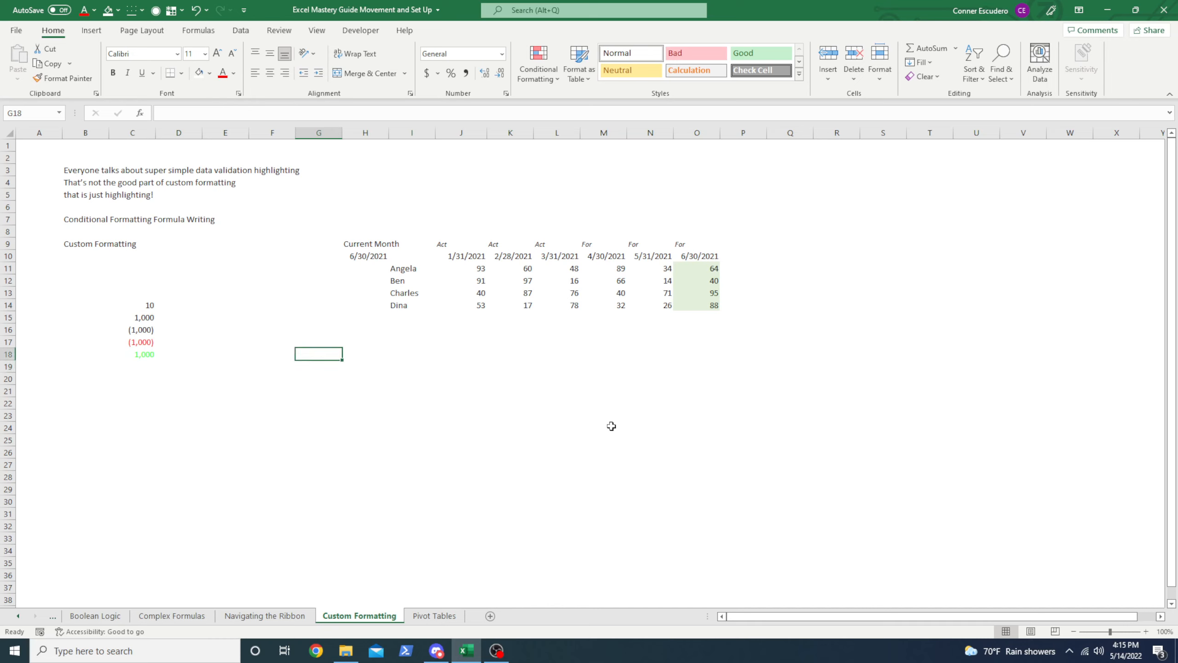
key(Right)
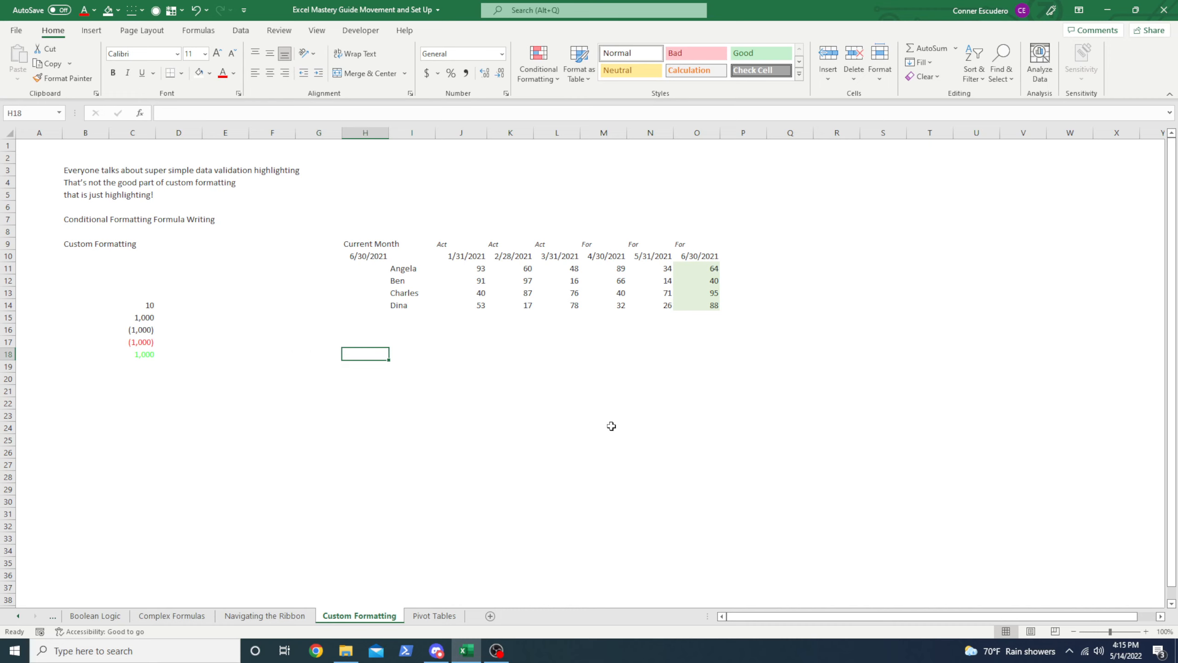
key(Left)
text(1)
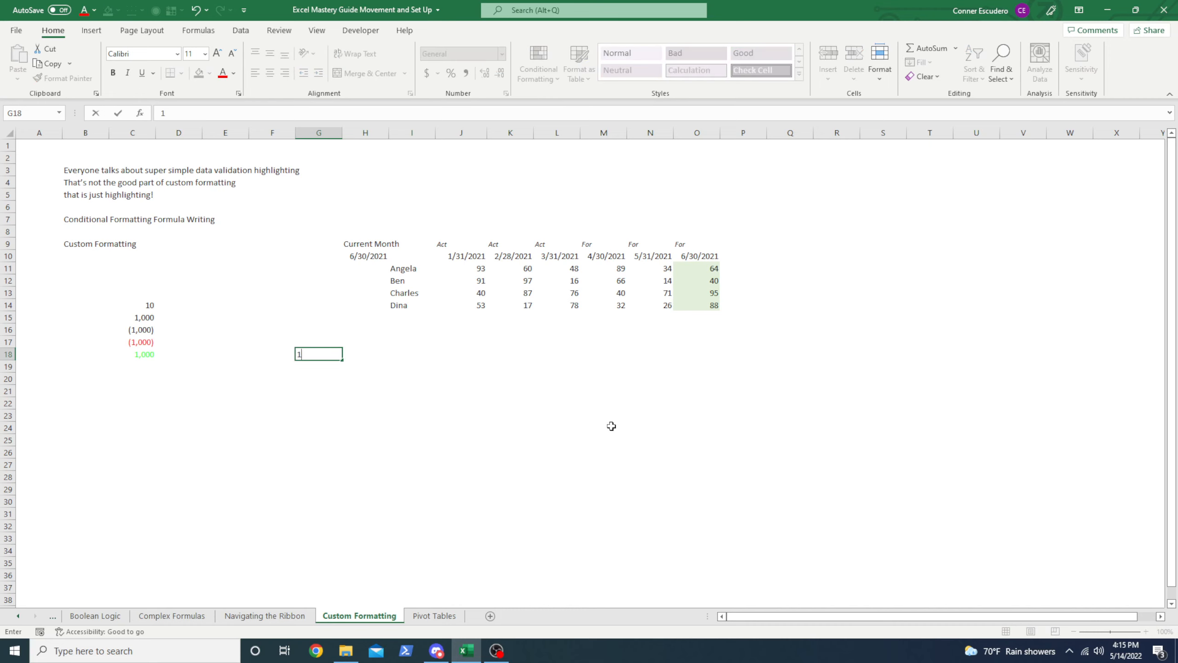
text(,000,000)
key(Return)
key(Up)
key(Right)
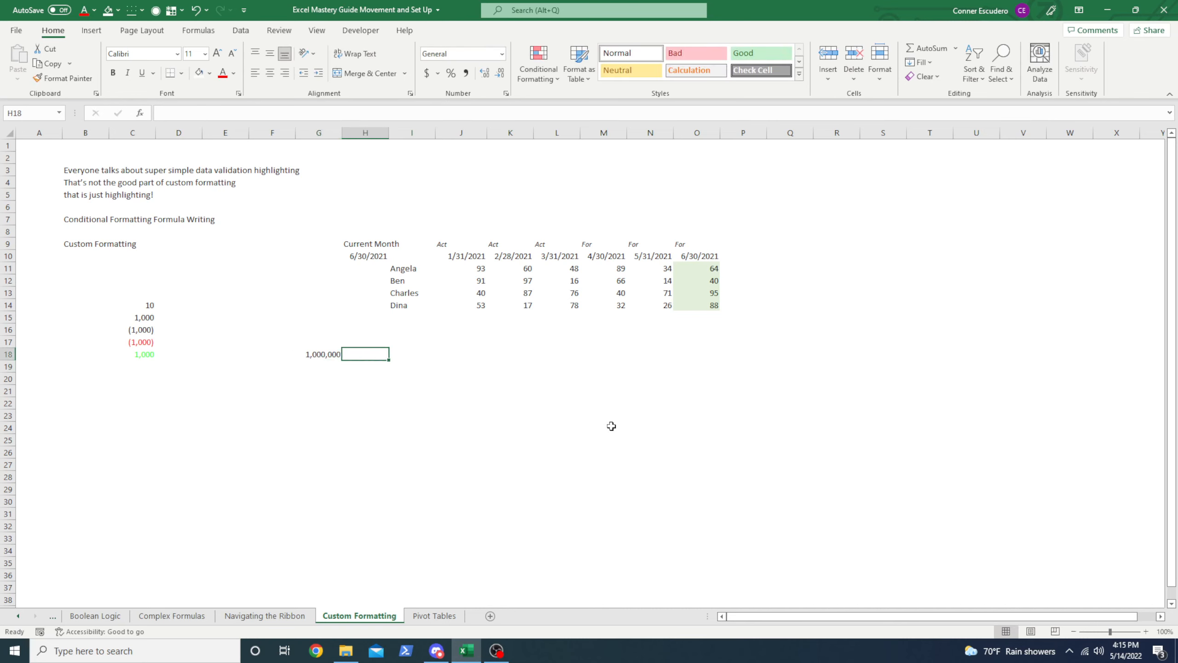
- Copy the month-end dates in J10:O10 and paste them into J17:O17
key(Right)
key(Up)
key(Up)
key(Right)
key(Right)
key(Up)
key(Up)
key(Up)
key(Left)
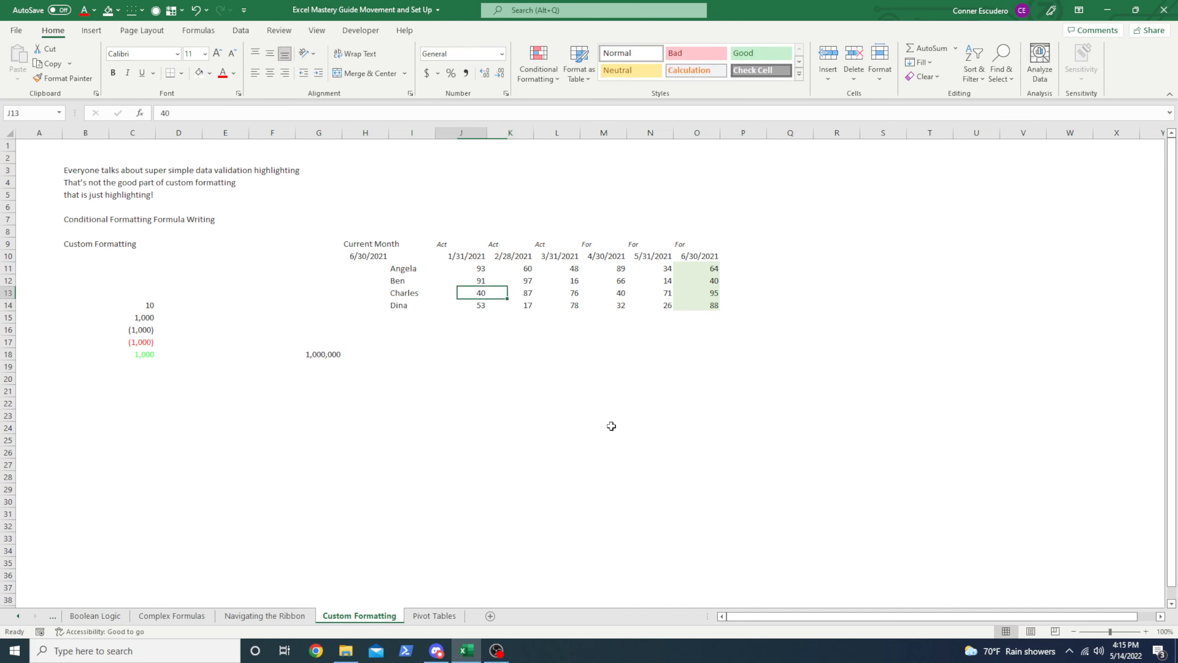
key(Up)
key(Up)
key(Up)
key(ctrl+shift+Right)
key(ctrl+c)
key(Down)
key(Down)
key(Down)
key(Down)
key(Down)
key(Down)
key(Down)
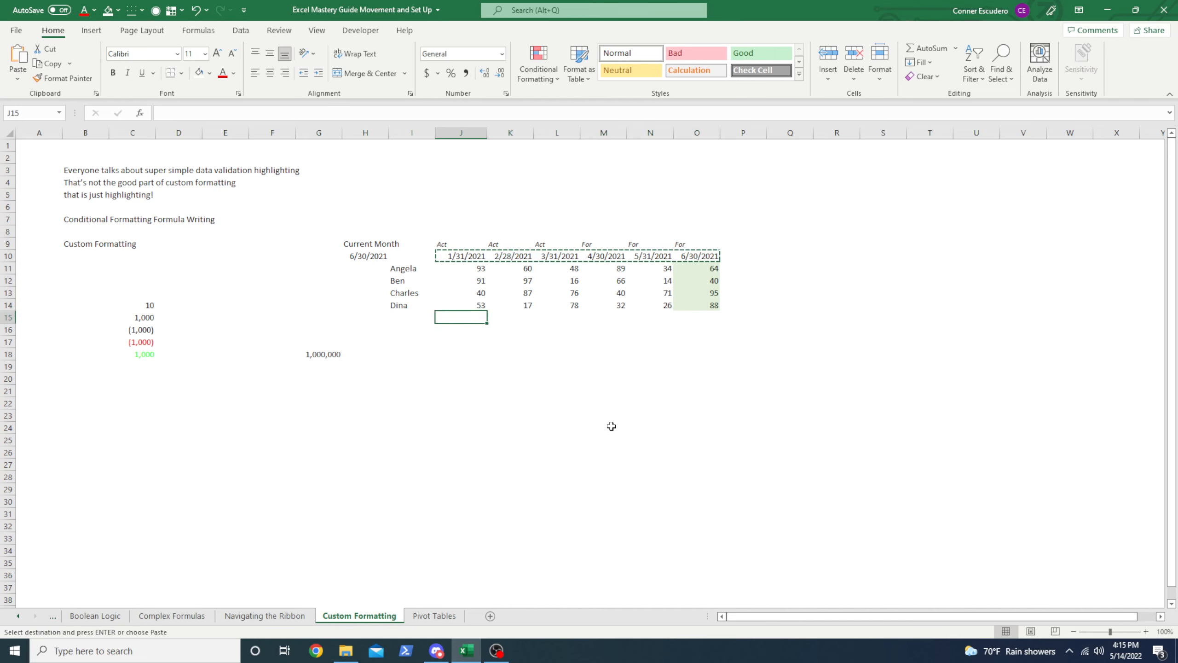
key(ctrl+v)
- Enter the text "3 month" in H18, beside the 1,000,000 amount
key(Down)
key(Left)
key(Left)
key(Left)
key(Right)
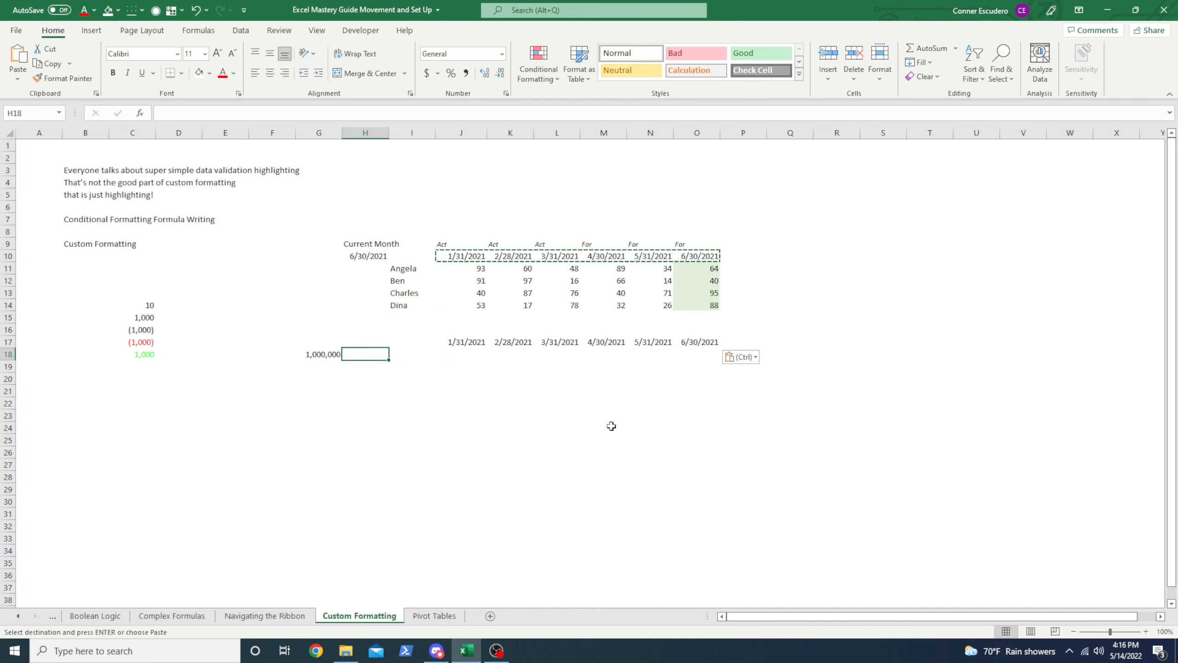
key(Escape)
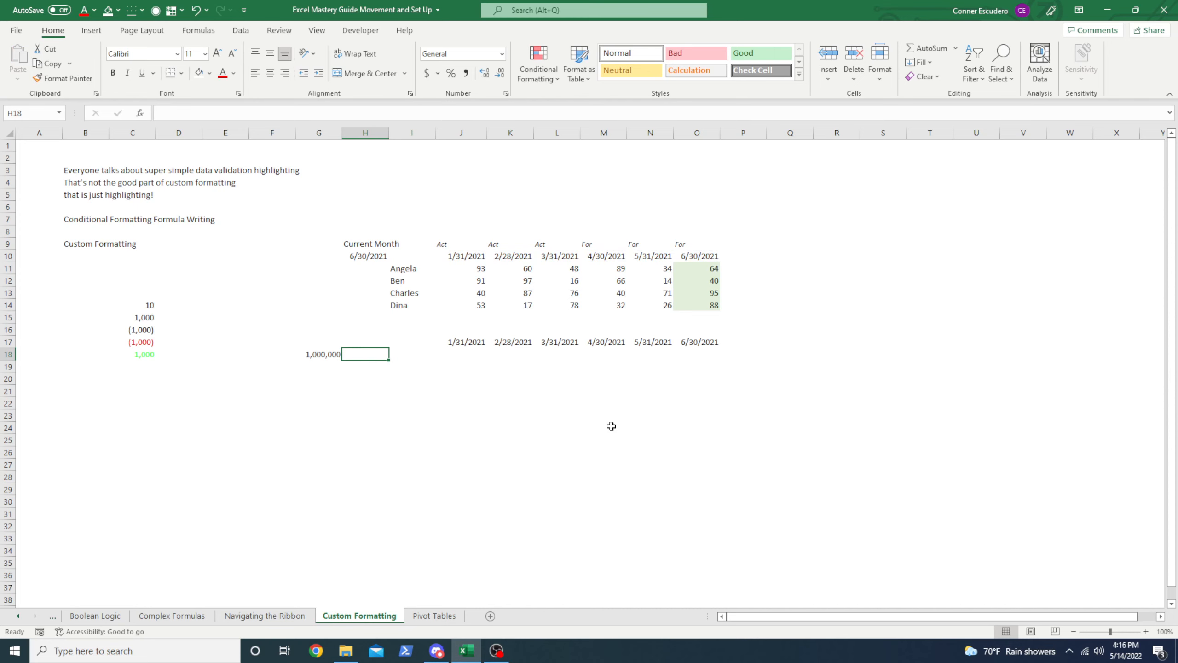
text(3 month)
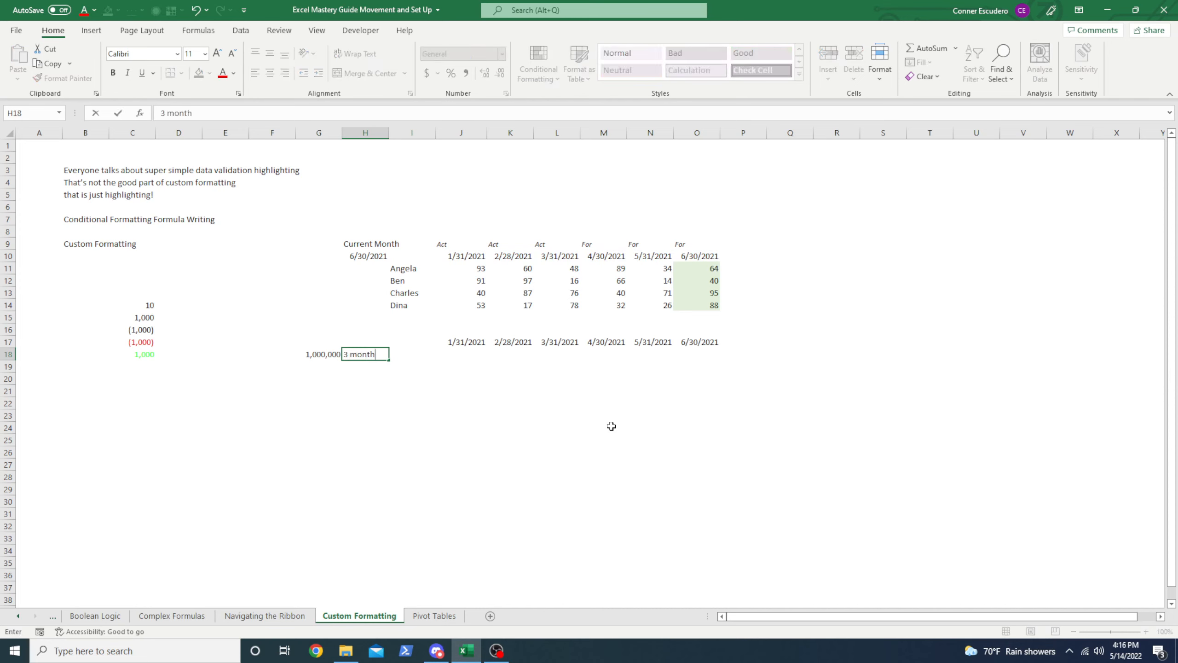
key(Tab)
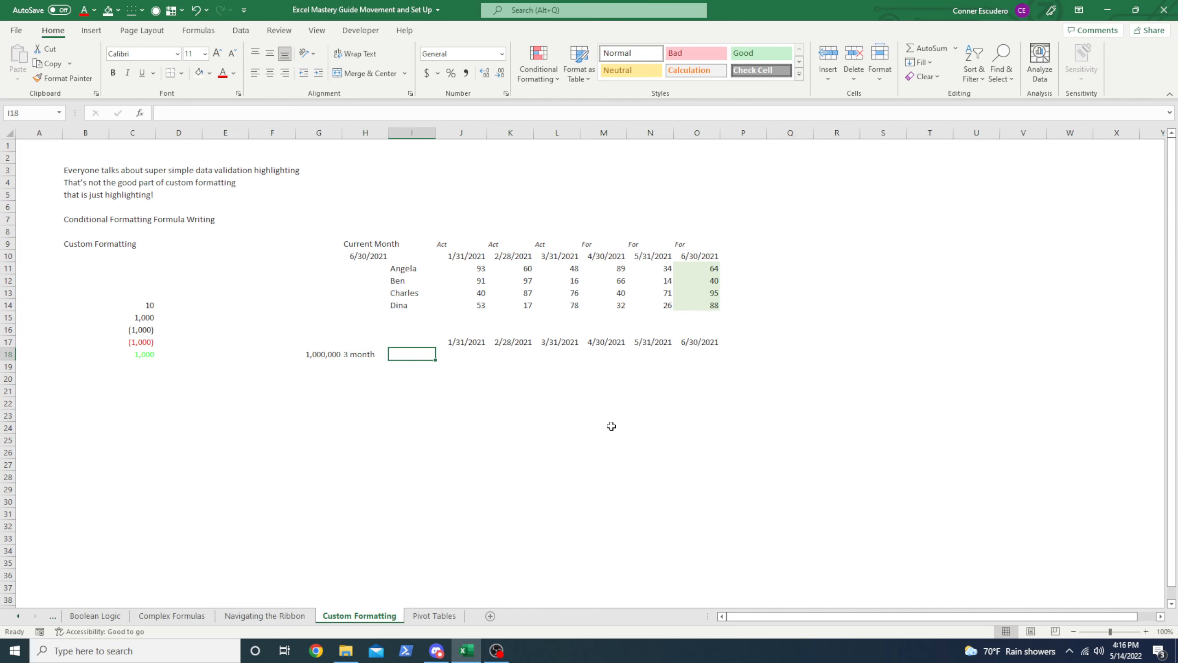
- Enter the formula =G18/3 in J18, under the 1/31/2021 date
key(Left)
key(Right)
key(Left)
key(Right)
key(Right)
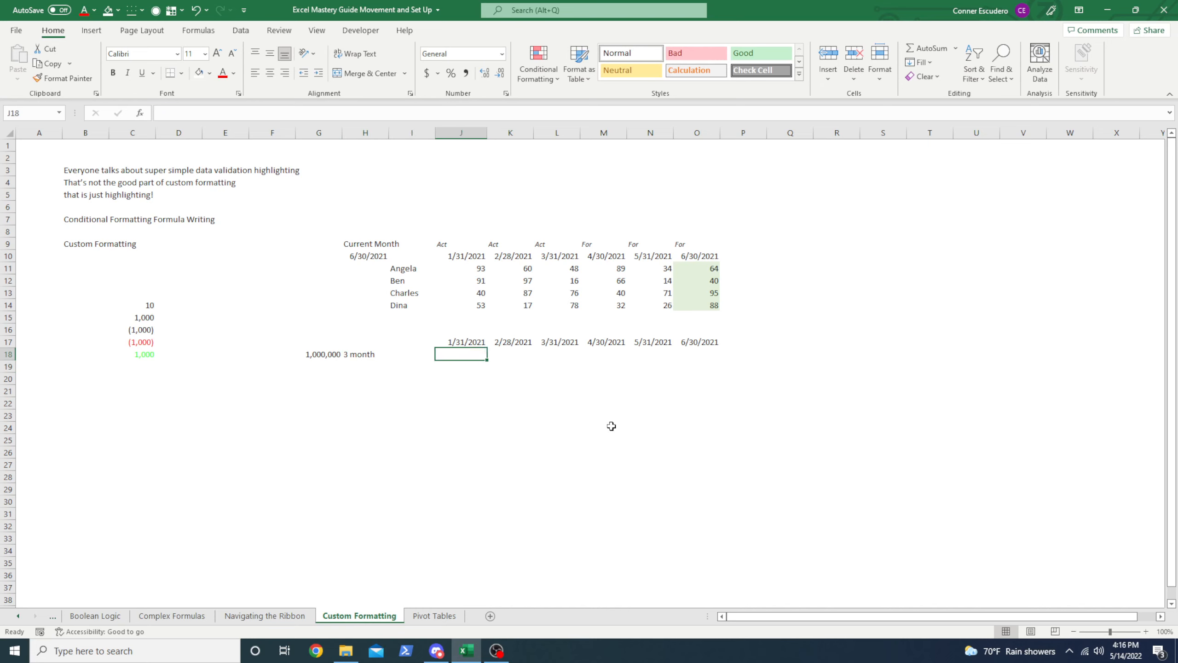
text(=)
key(Left)
key(Left)
key(Left)
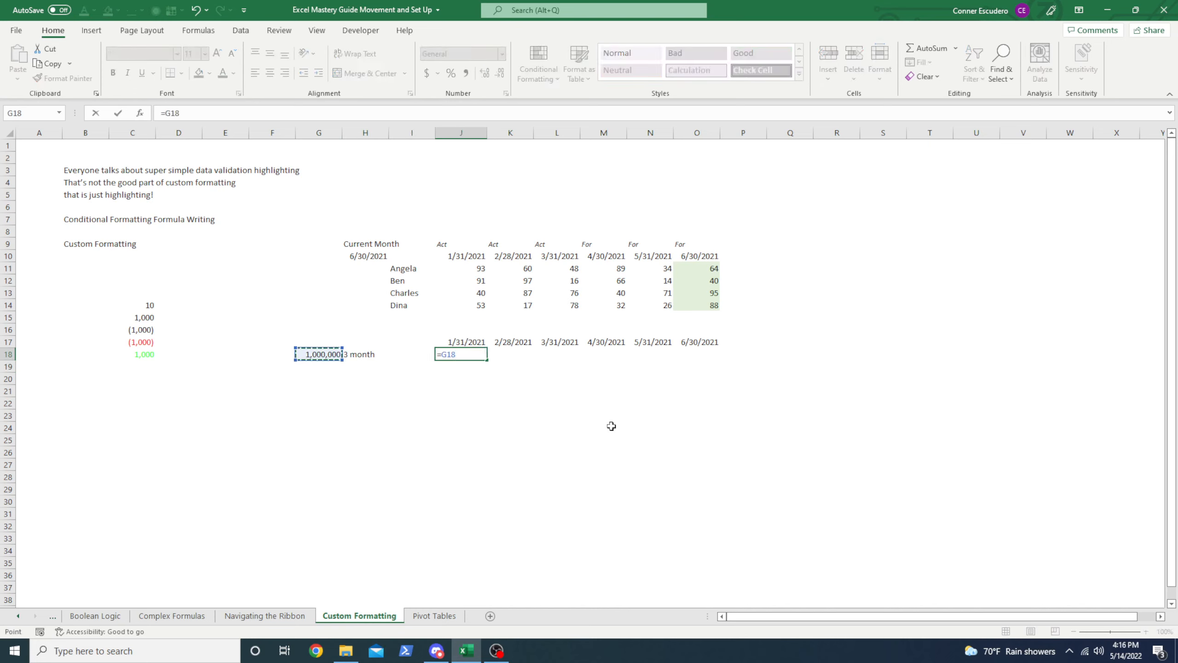
text(/3)
key(Return)
key(Up)
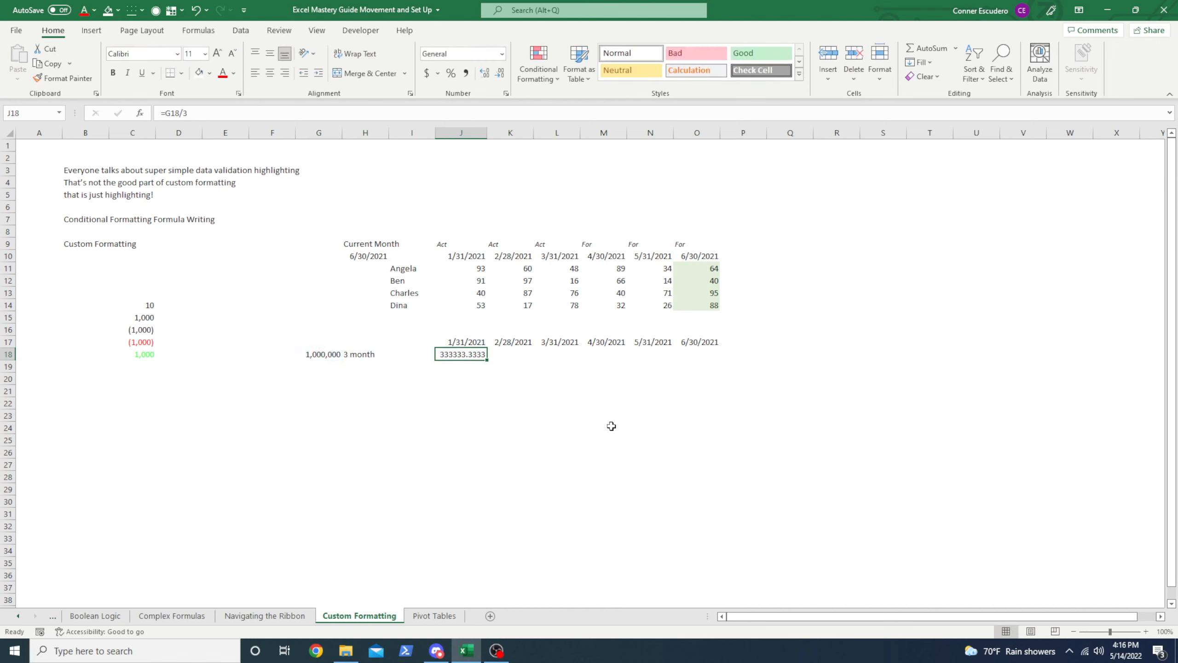
- Try to fill the relative formula in J18 right through L18
key(shift+Right)
key(shift+Right)
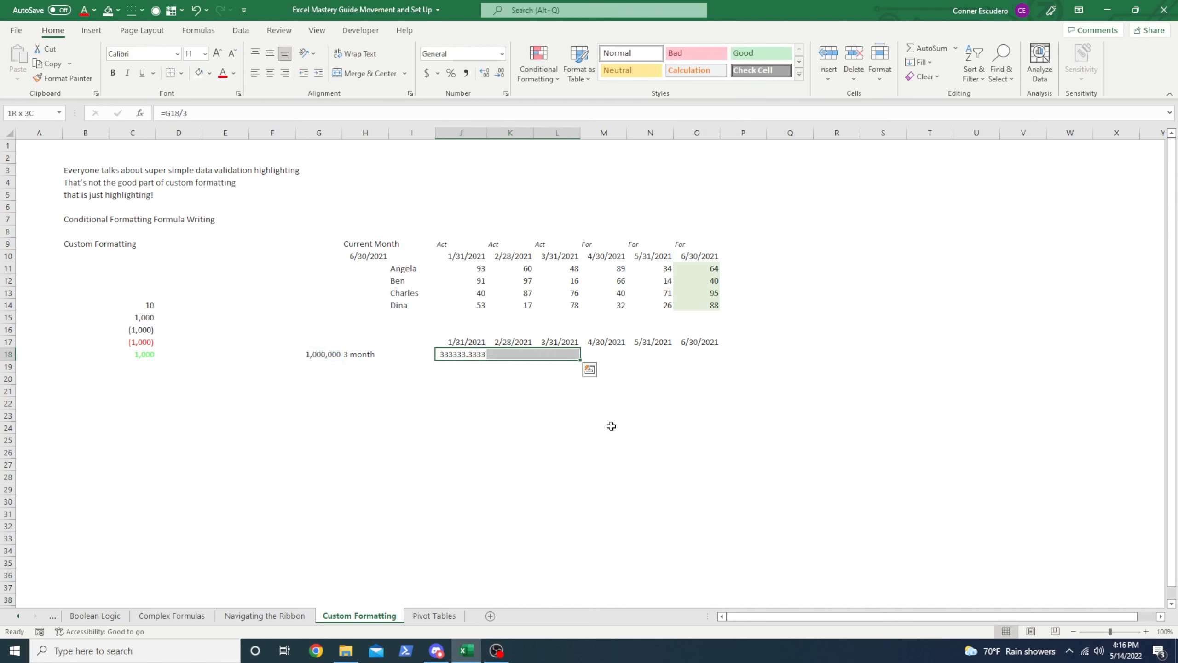
key(ctrl+r)
key(Right)
key(Left)
key(Right)
key(Left)
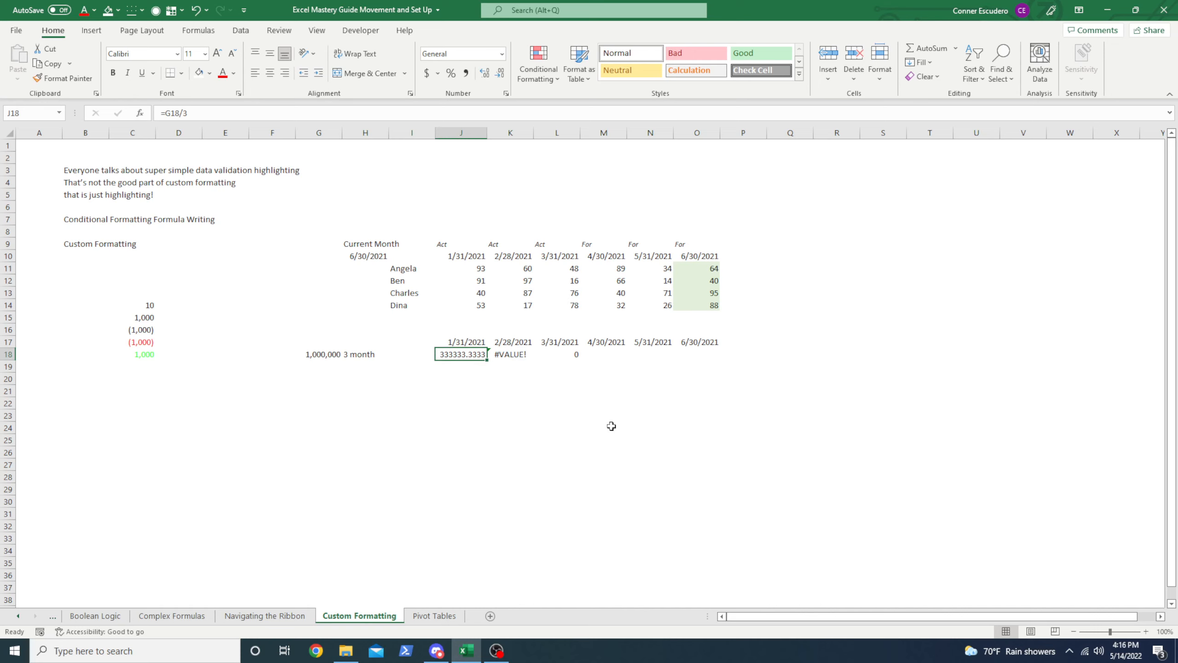
- Make the G18 reference in J18 absolute, giving =$G$18/3, and fill the formula right through L18
click(166, 113)
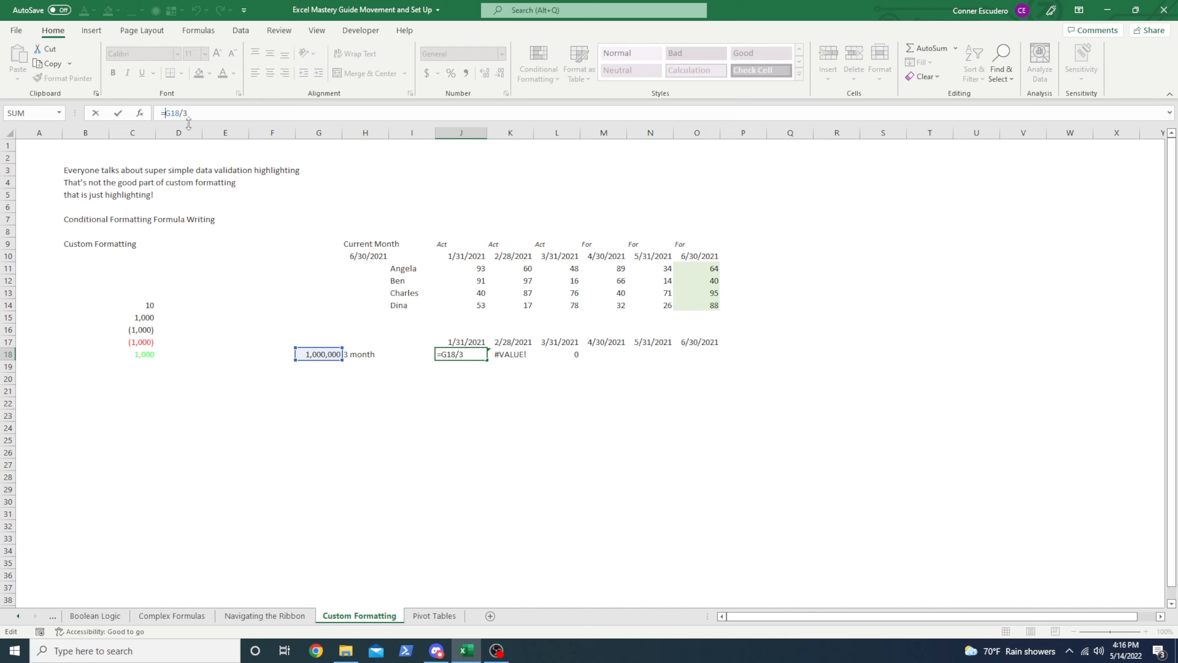
key(F4)
key(ctrl+Return)
key(shift+Right)
key(shift+Right)
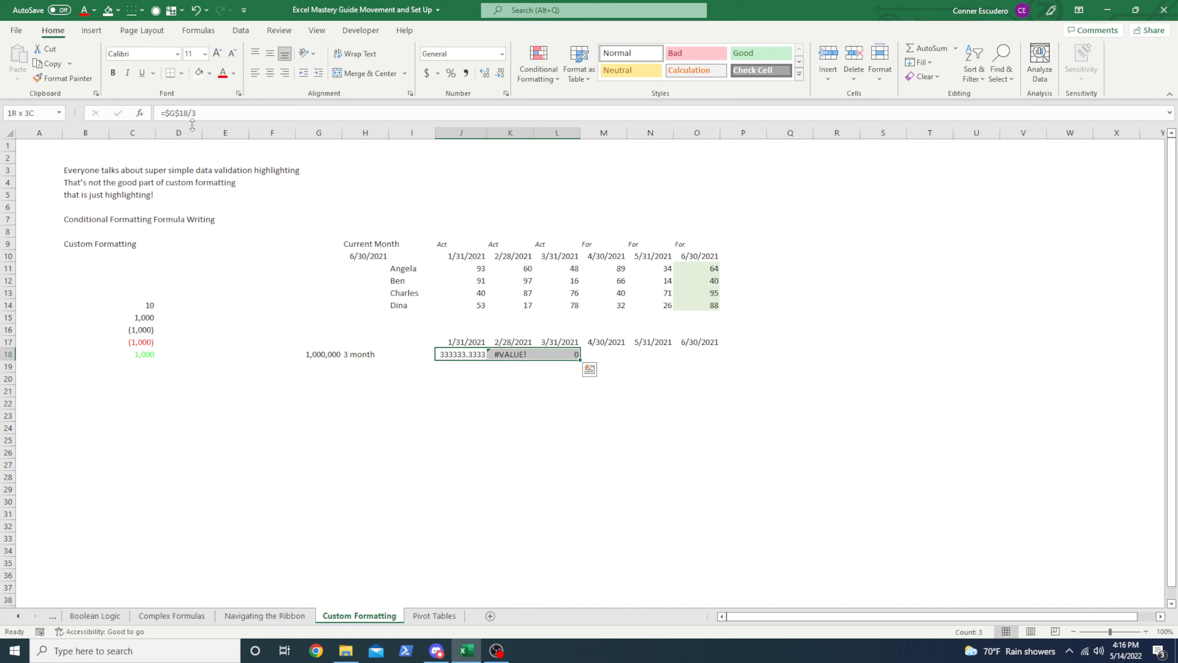
key(ctrl+r)
key(Right)
key(Left)
key(Right)
key(Right)
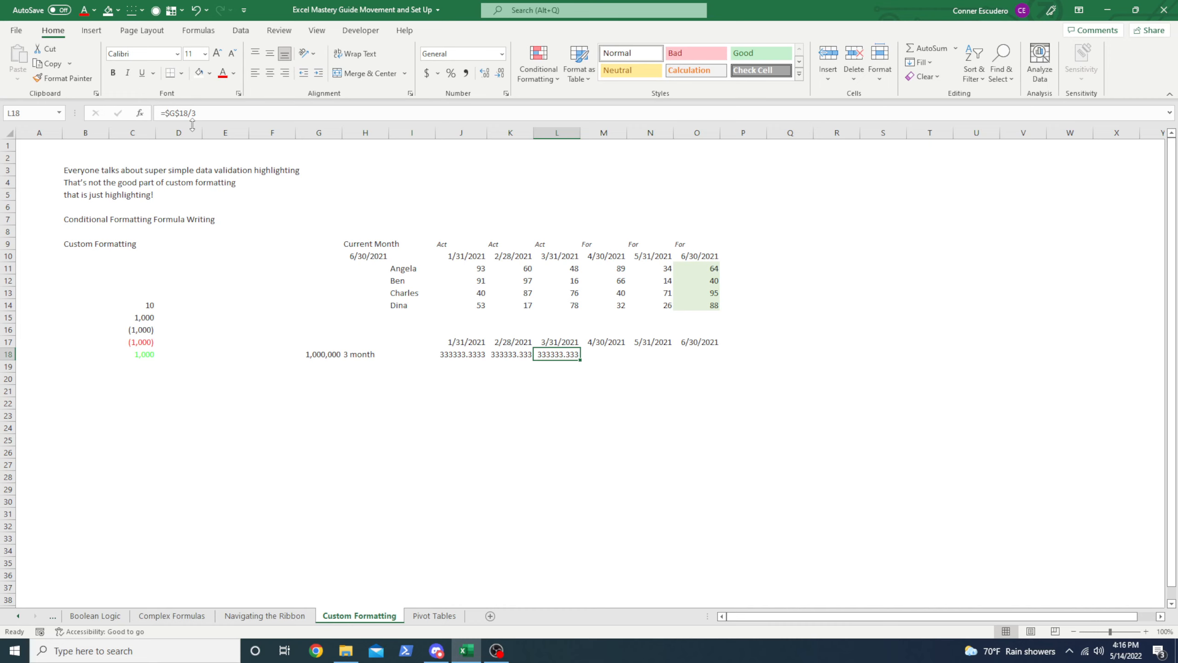
- Merge and center G17:H17, directly above the 1,000,000 amount and the 3 month cell
key(Left)
key(Left)
key(Left)
key(Left)
key(Left)
key(Up)
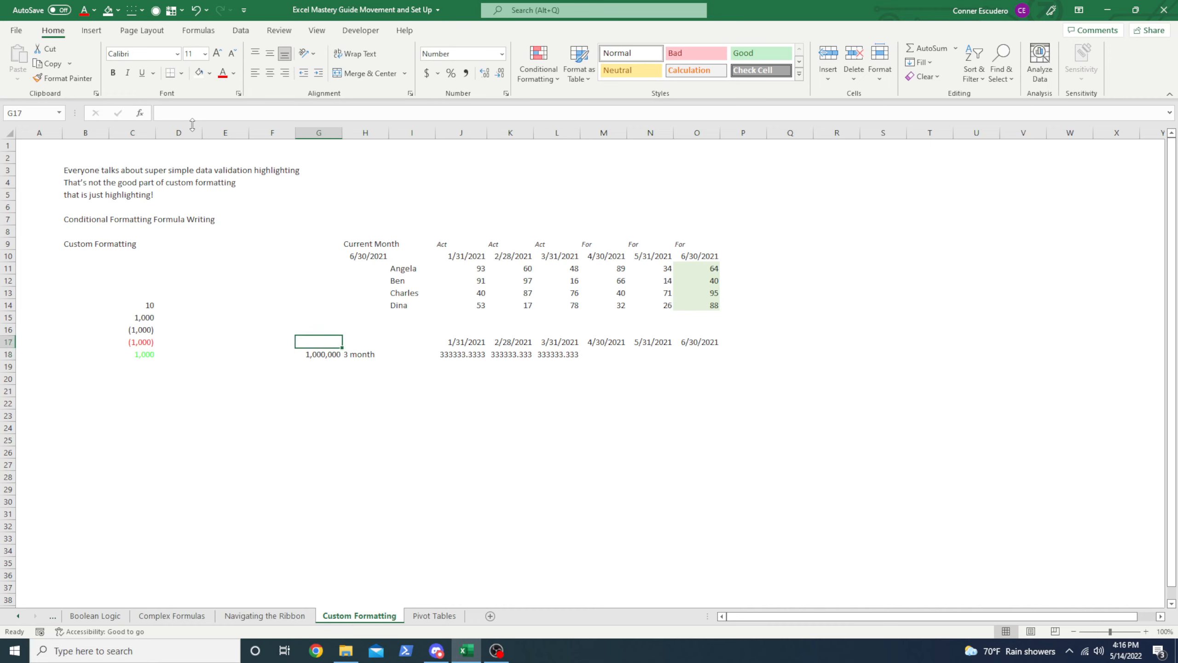
key(shift+Right)
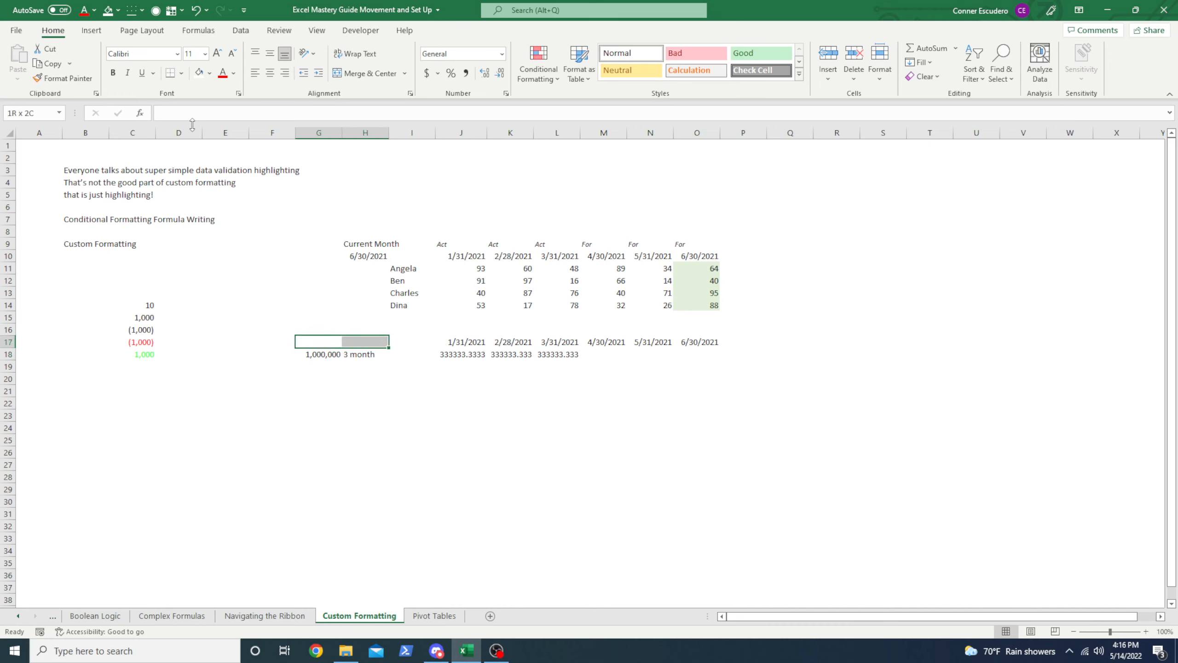
key(alt+h)
text(mcasdfasd)
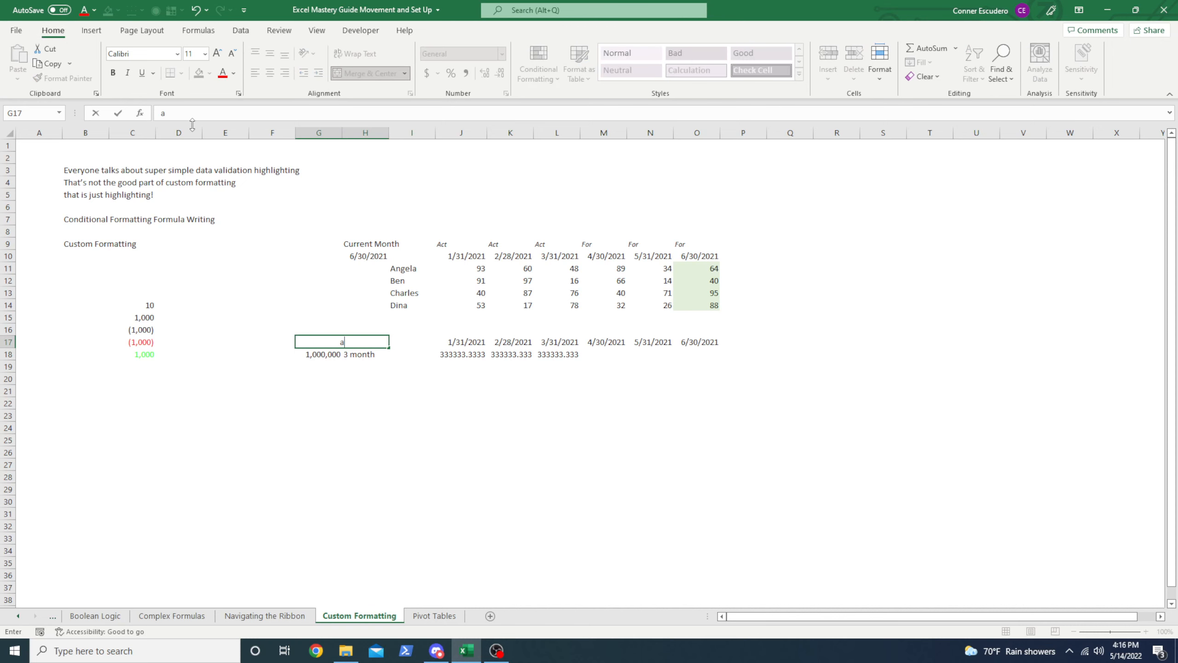
- Enter the heading "Assumptions" in the merged cell G17:H17 in place of the stray characters
key(BackSpace)
key(BackSpace)
key(BackSpace)
key(BackSpace)
key(BackSpace)
key(BackSpace)
key(BackSpace)
text(Assumpa)
key(BackSpace)
text(tions)
key(Return)
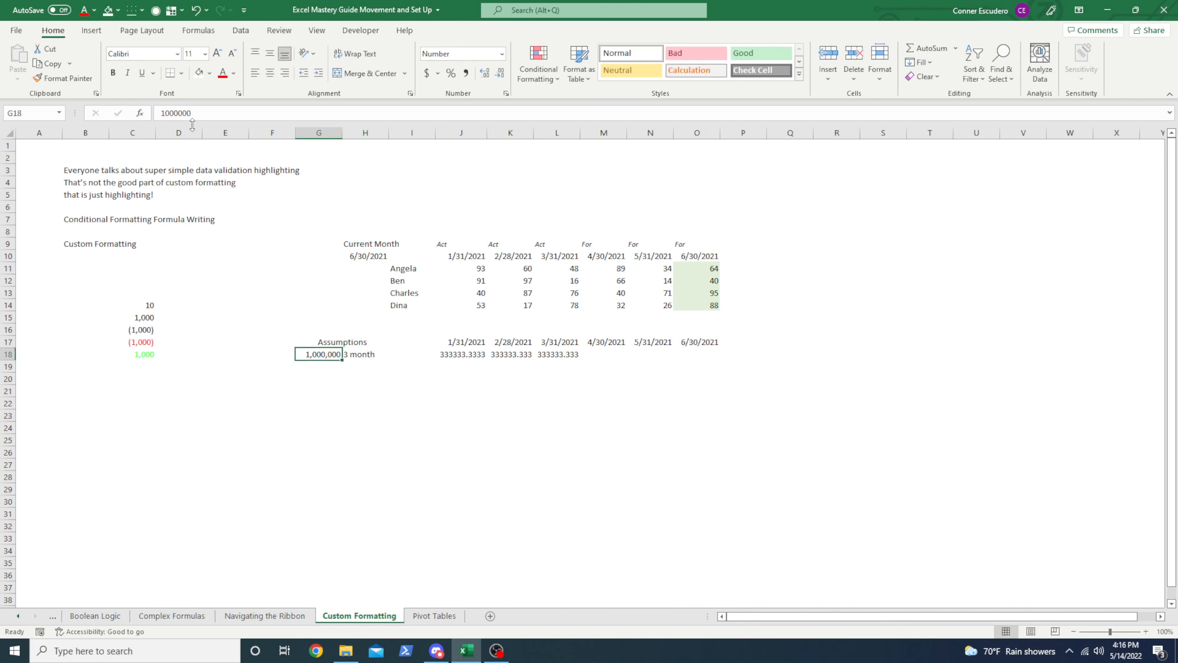
- Make the Assumptions heading bold and underlined
key(Up)
key(ctrl+b)
key(ctrl+u)
key(Down)
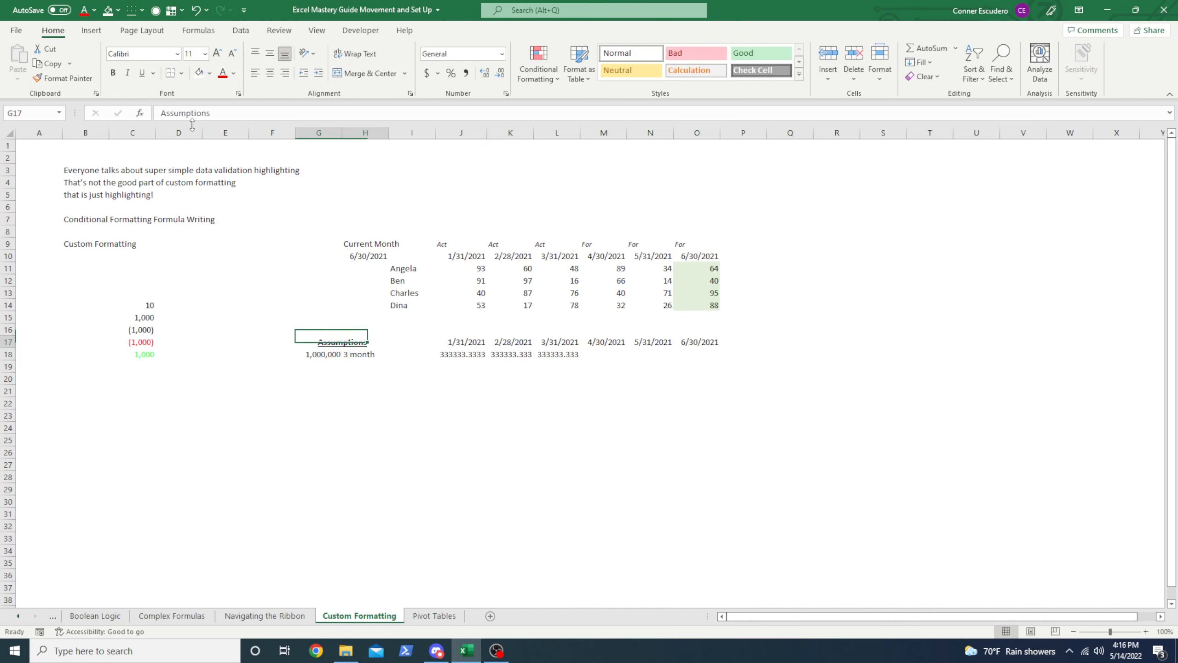
- Change the text in H18 to "3 months"
key(Right)
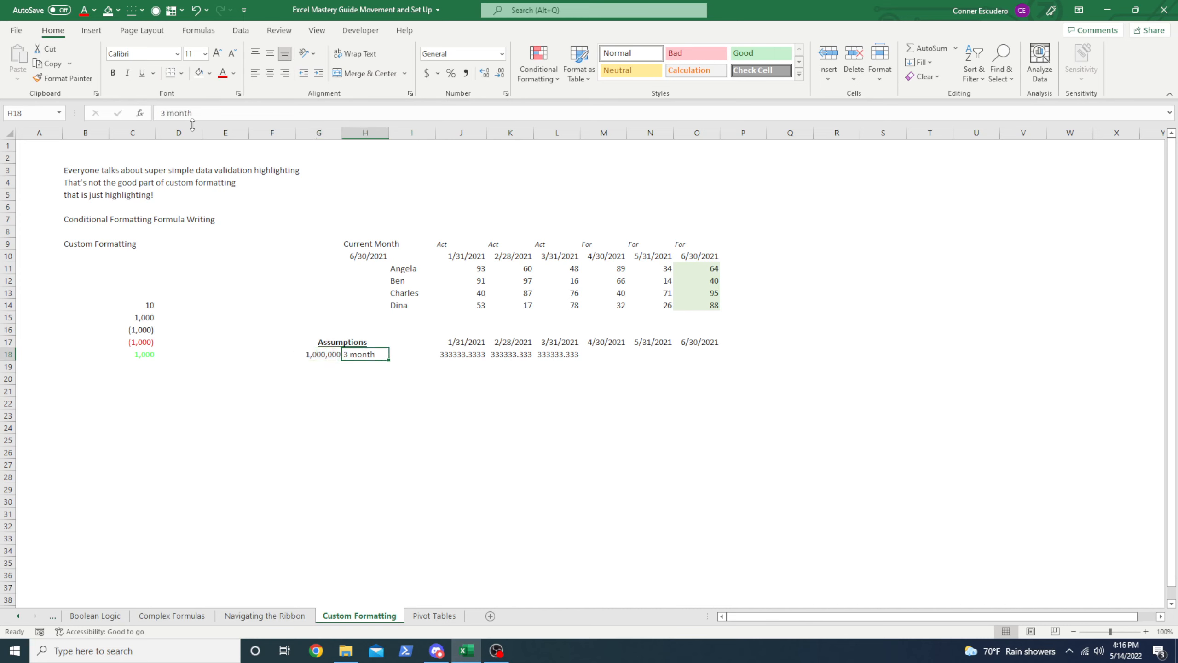
key(F2)
text(s)
key(Return)
key(Up)
- Try to use the H18 text as the divisor in L18, with the formula =$G$18/H18
click(556, 357)
key(F2)
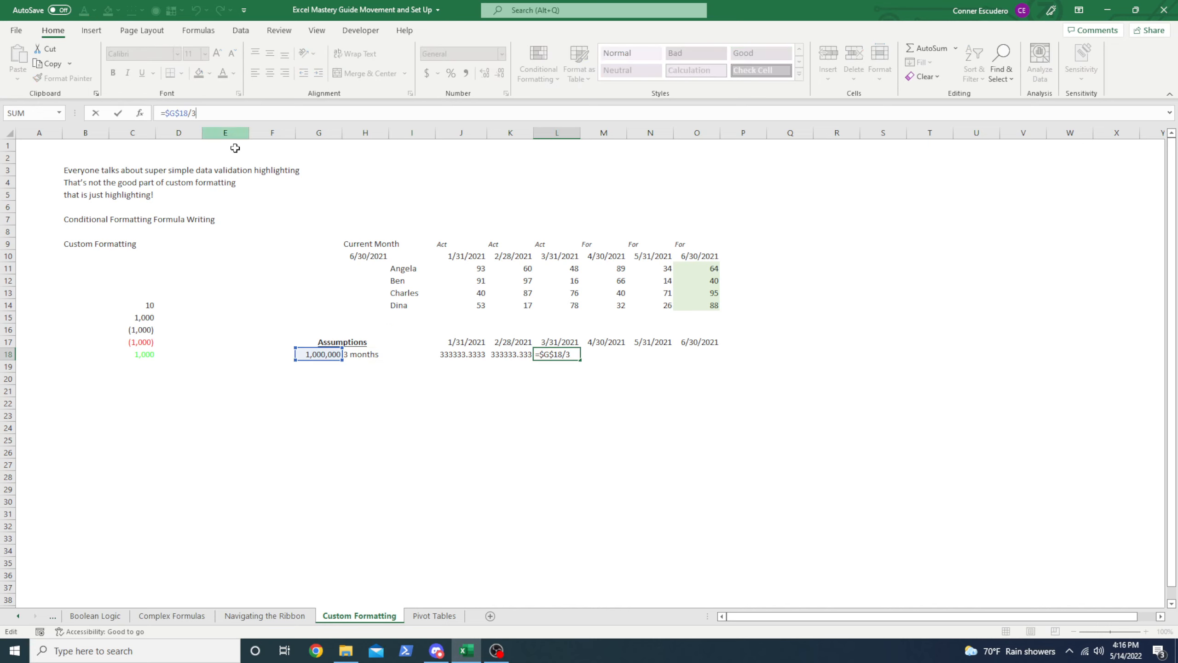
key(BackSpace)
click(357, 352)
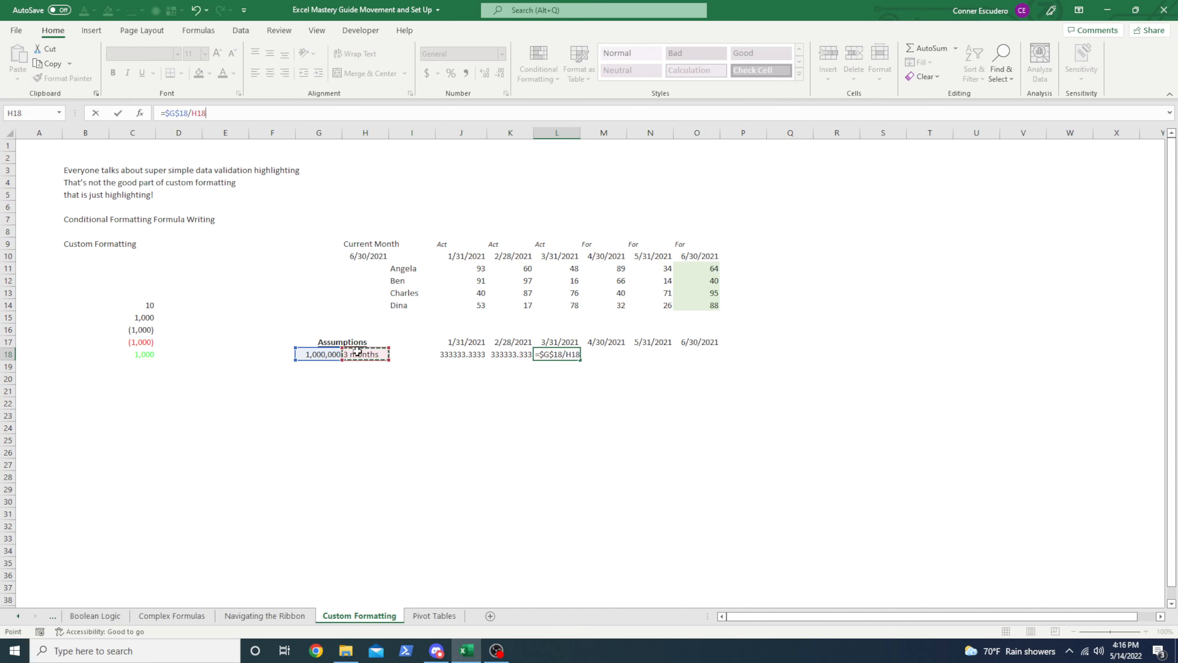
key(Return)
key(Up)
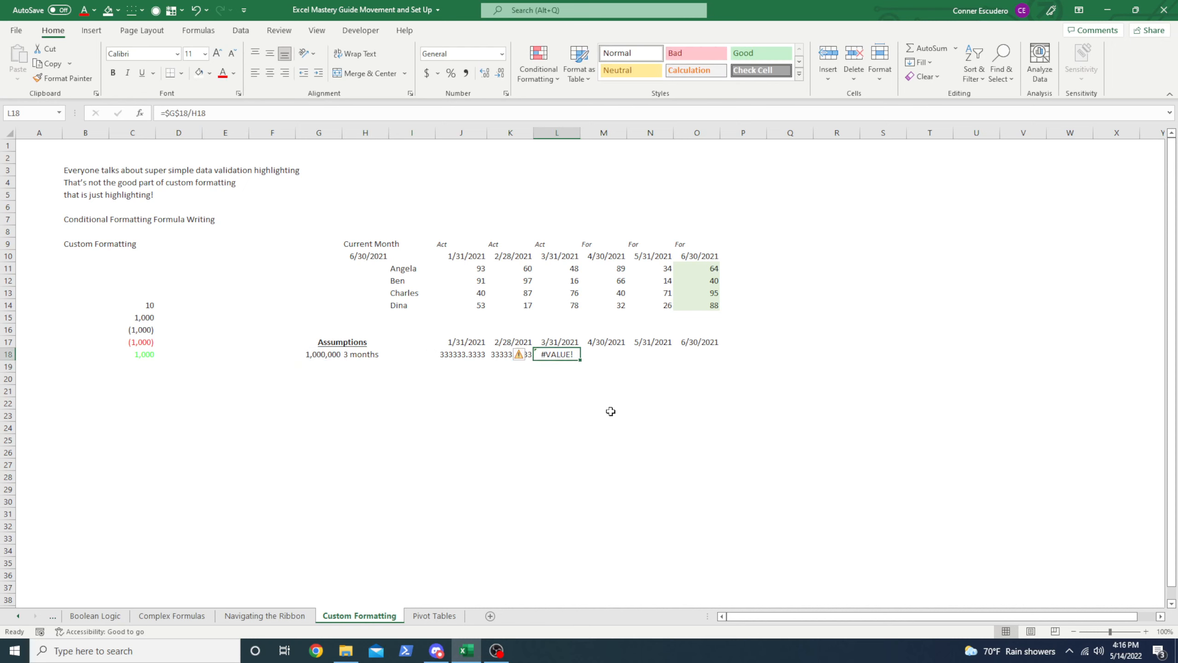
- Read the help on the error in L18 and check the cells G18 and H18 that its formula uses
click(529, 355)
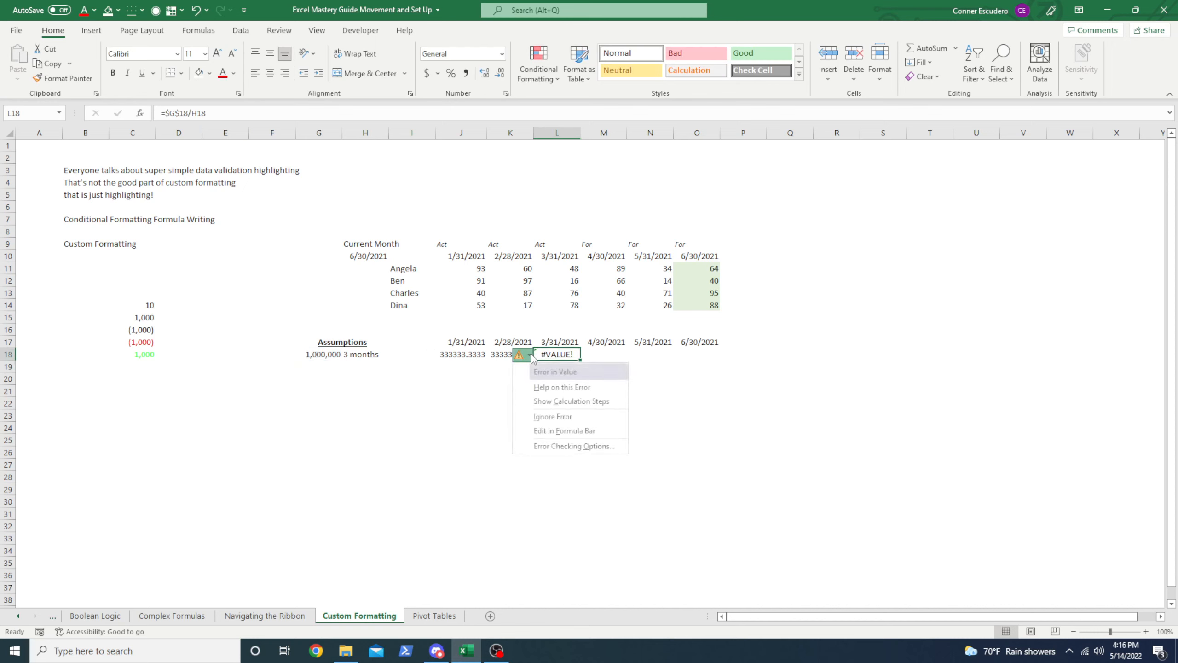
click(577, 389)
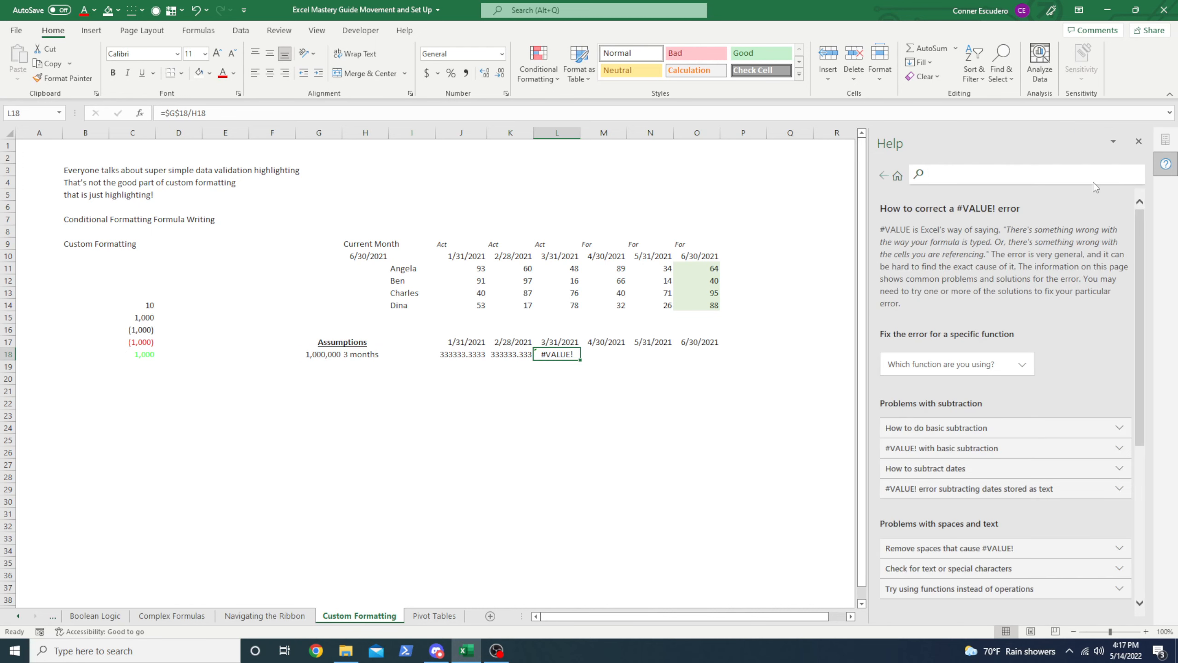
click(1139, 141)
click(461, 415)
mouse_move(344, 356)
mouse_down()
mouse_move(589, 369)
mouse_move(363, 354)
mouse_up()
click(364, 354)
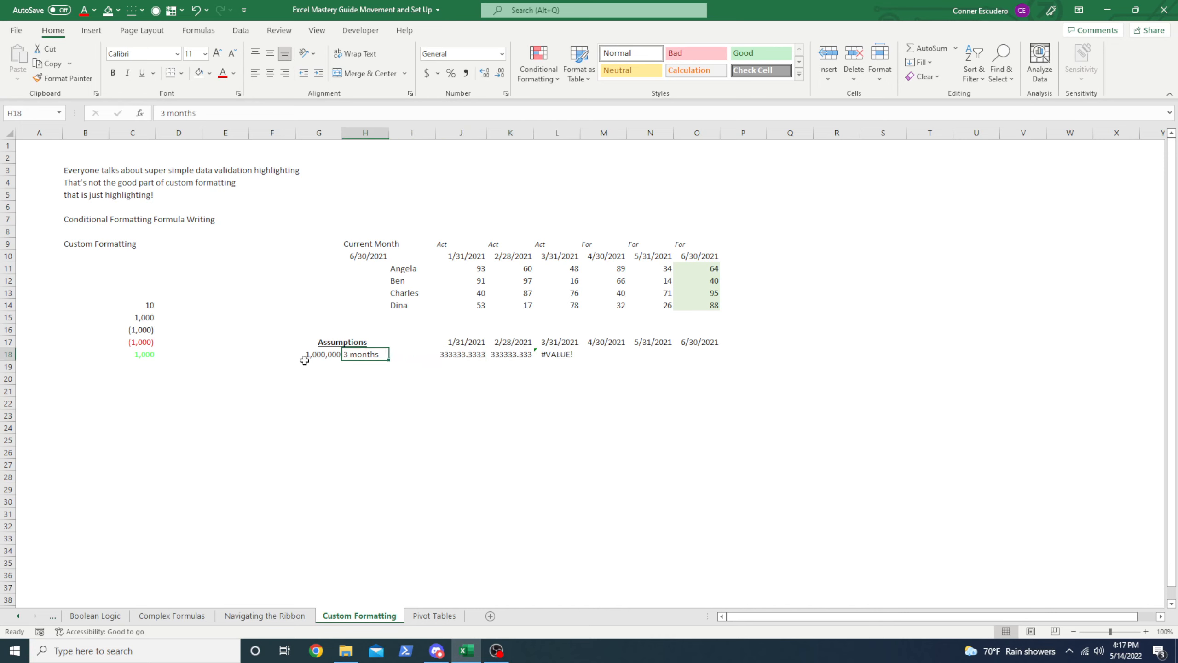
click(318, 356)
click(362, 354)
click(561, 355)
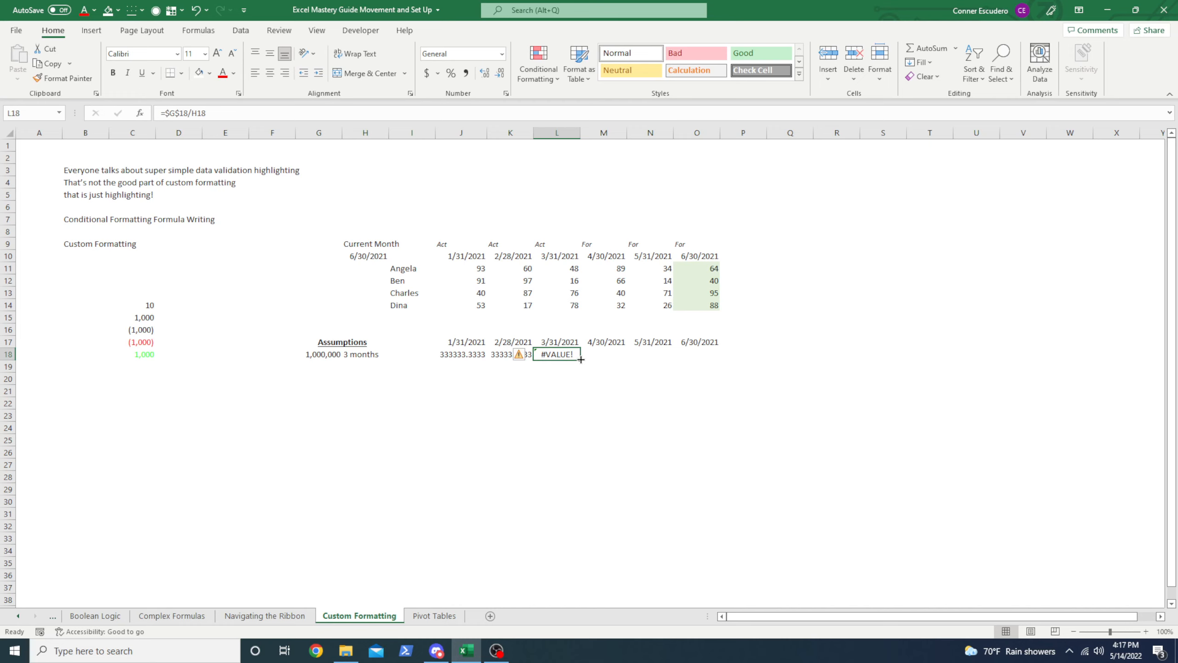
- Clear the monthly spread formulas from J18:L18
key(shift+Left)
key(shift+Left)
key(Delete)
key(Left)
key(Left)
key(Left)
key(Left)
key(Left)
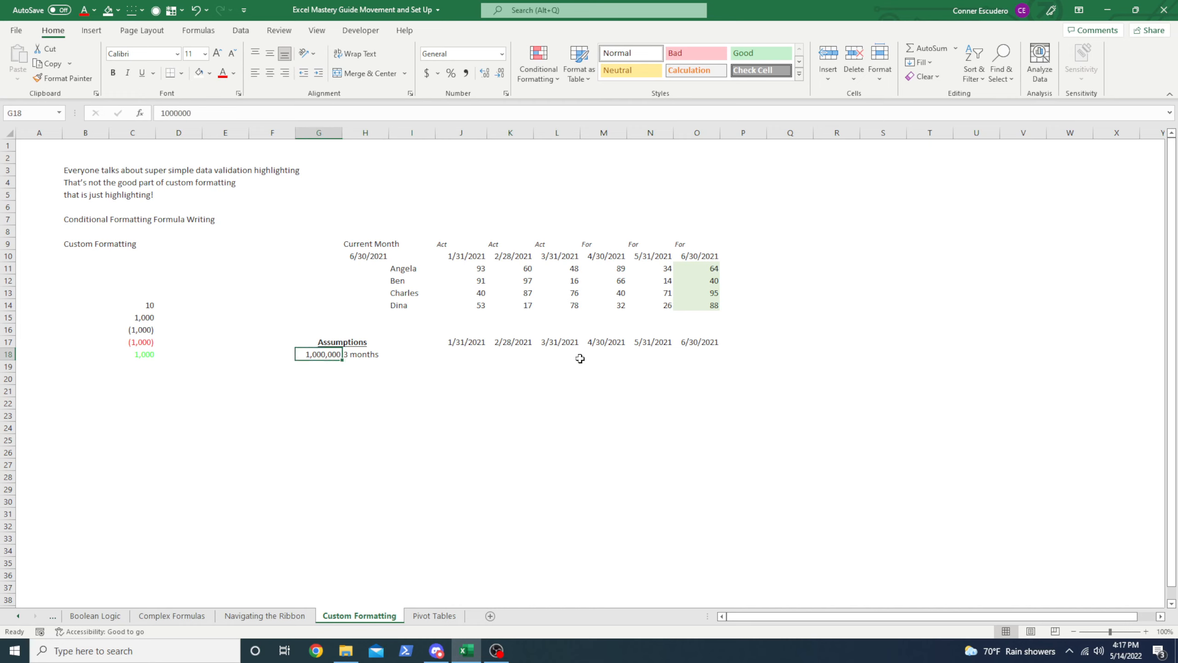
- Undo the clearing of J18:K18 and clear both cells again
key(Right)
key(ctrl+z)
key(ctrl+z)
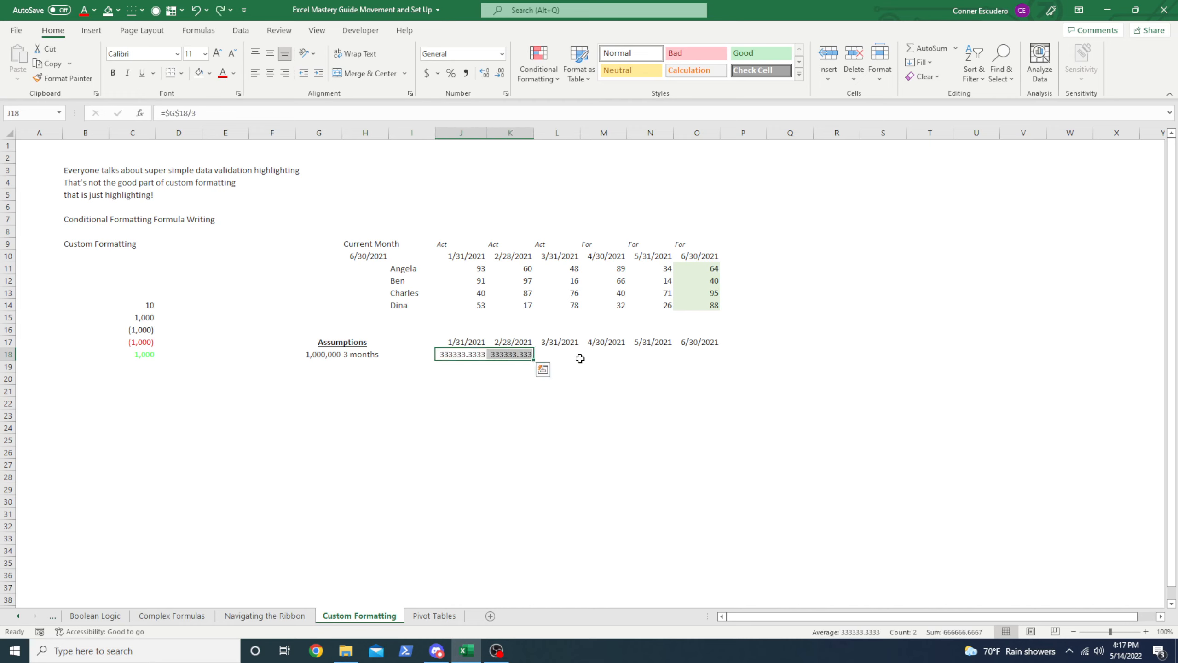
key(Left)
key(Right)
key(shift+Right)
key(Delete)
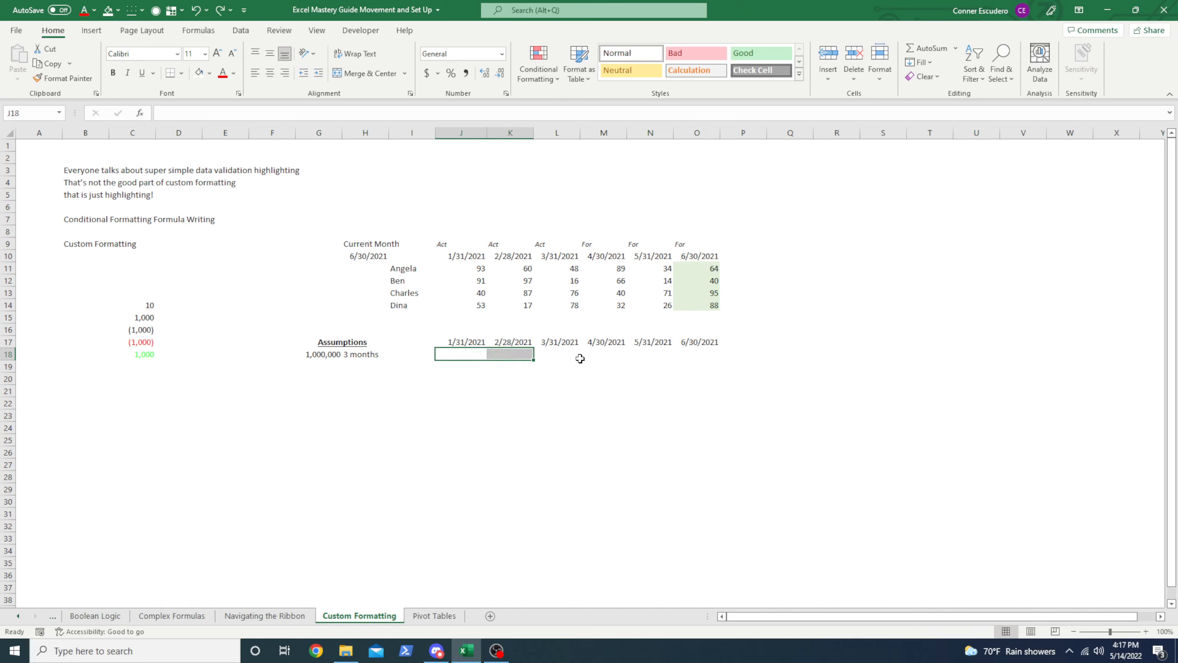
- Replace the text in H18 with the plain number 3
key(Left)
key(Left)
text(3)
key(ctrl+Return)
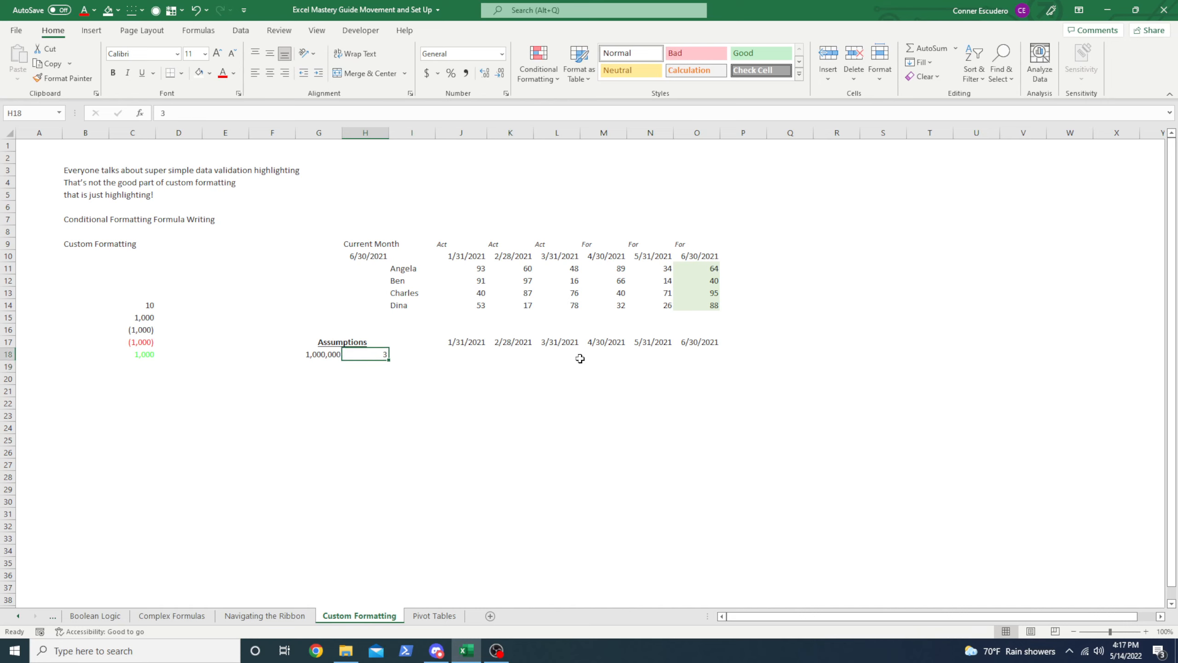
- Enter the formula =G18/H18 in J18, under the 1/31/2021 date
key(Right)
key(Right)
text(=)
key(Left)
key(Left)
key(Left)
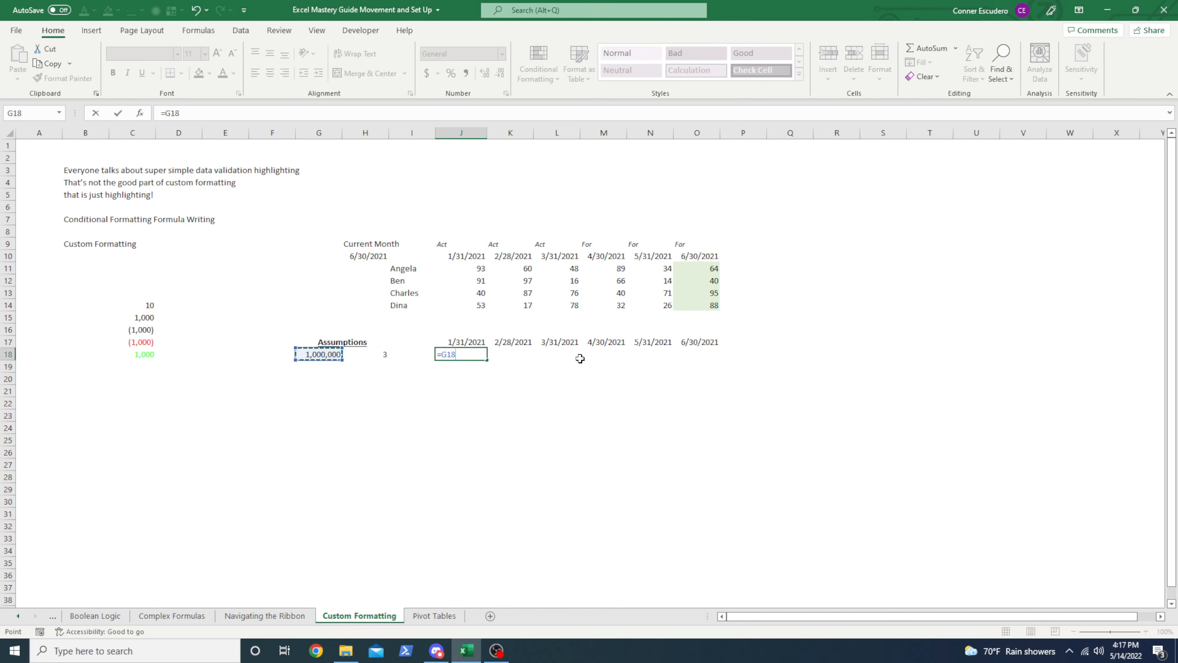
text(/)
key(Left)
key(Left)
key(ctrl+Return)
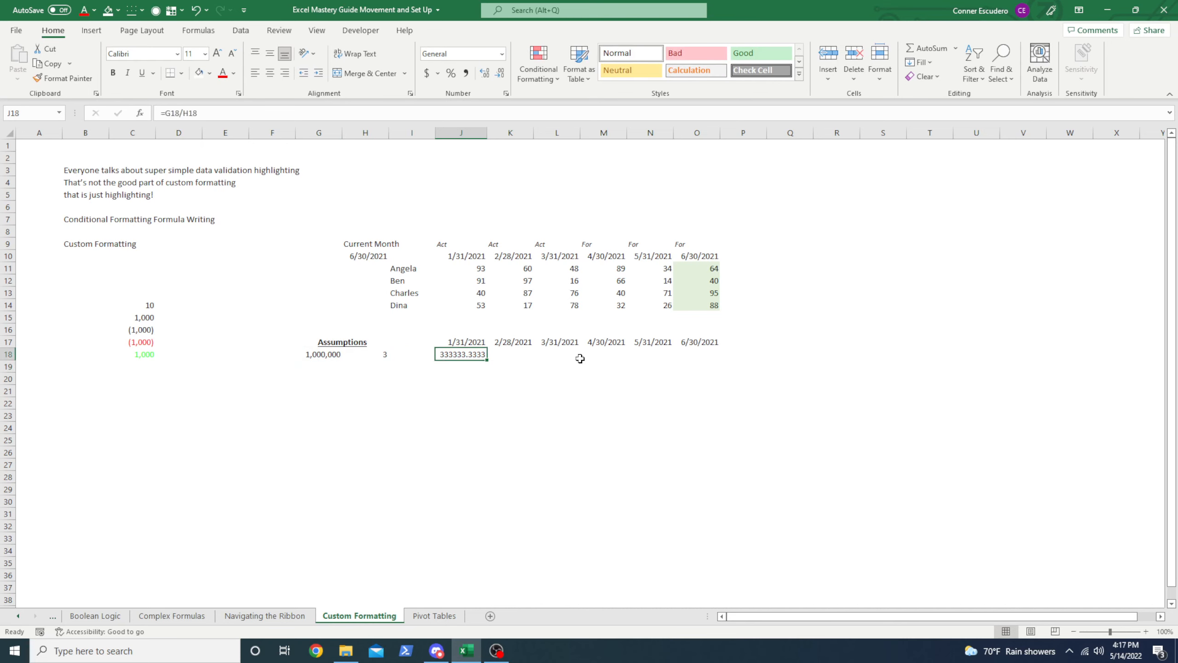
- Delete the formula from J18
key(Up)
key(Down)
text(\)
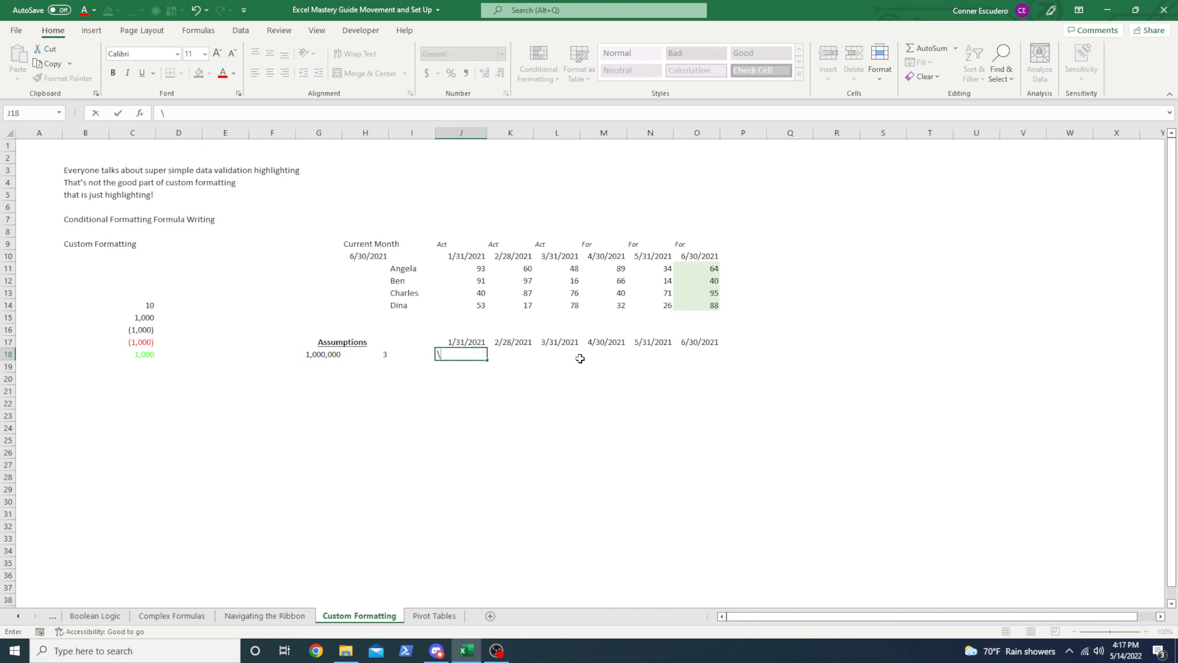
key(Escape)
key(Delete)
key(Left)
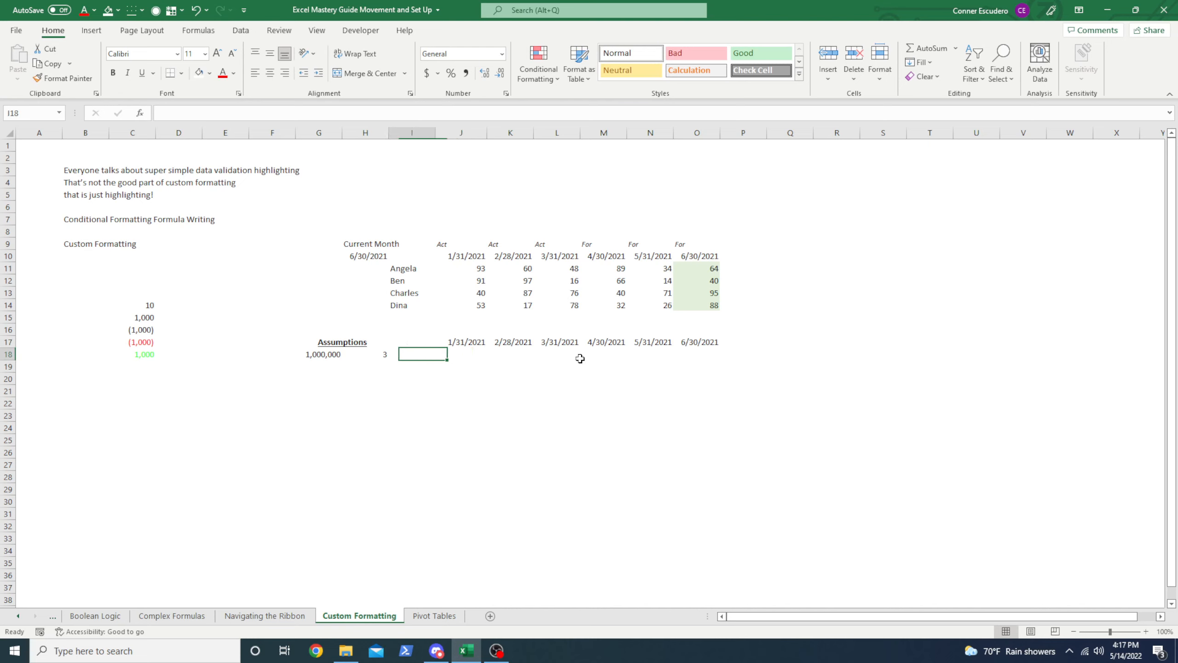
key(Left)
key(Right)
key(Left)
key(Left)
key(Right)
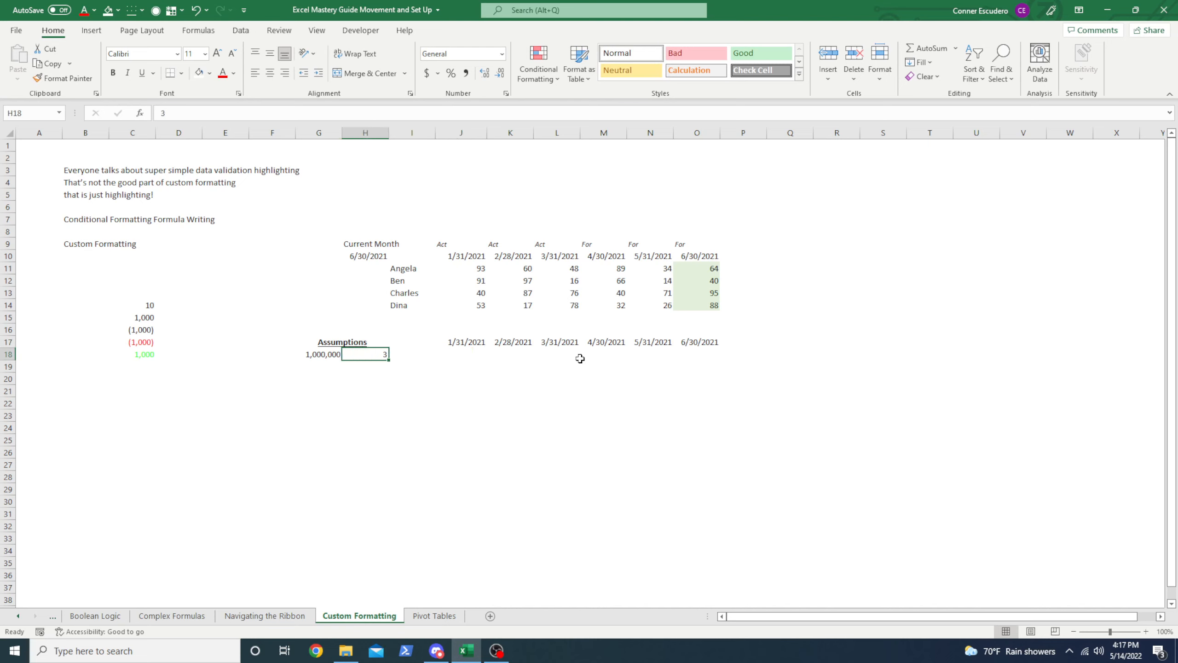
key(Down)
key(Up)
- Apply the custom number format 0 "Months" to the number in H18
mouse_move(384, 353)
mouse_down()
mouse_move(389, 421)
mouse_move(389, 361)
mouse_move(364, 354)
mouse_up()
key(ctrl+1)
click(588, 378)
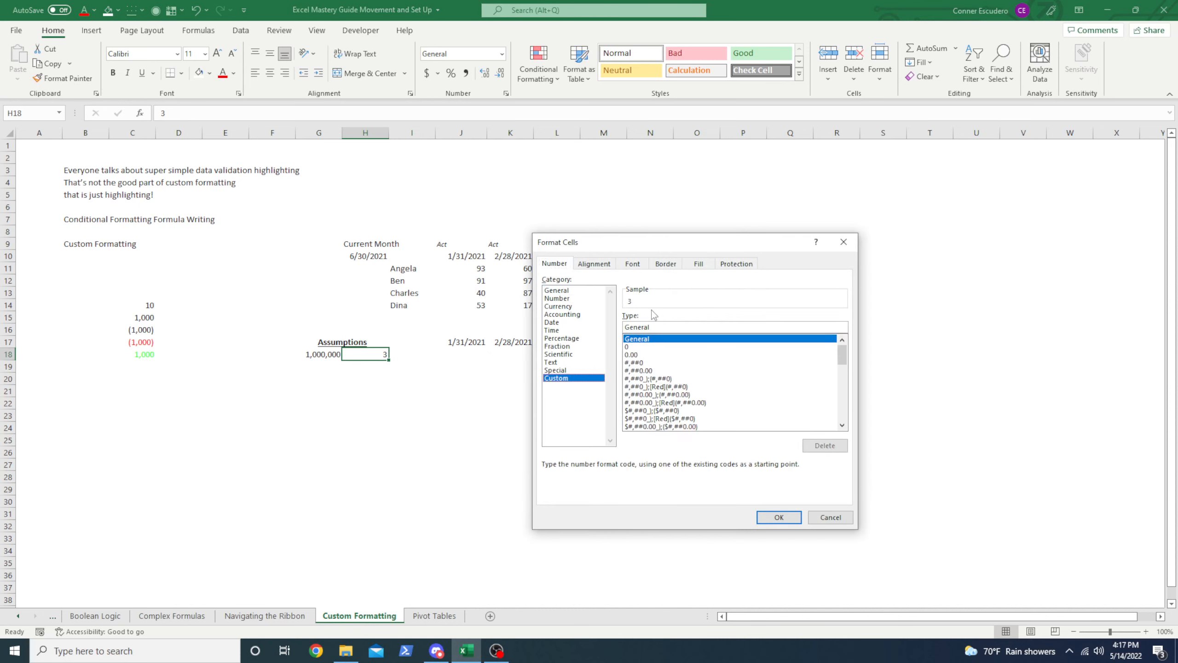
double_click(657, 327)
key(BackSpace)
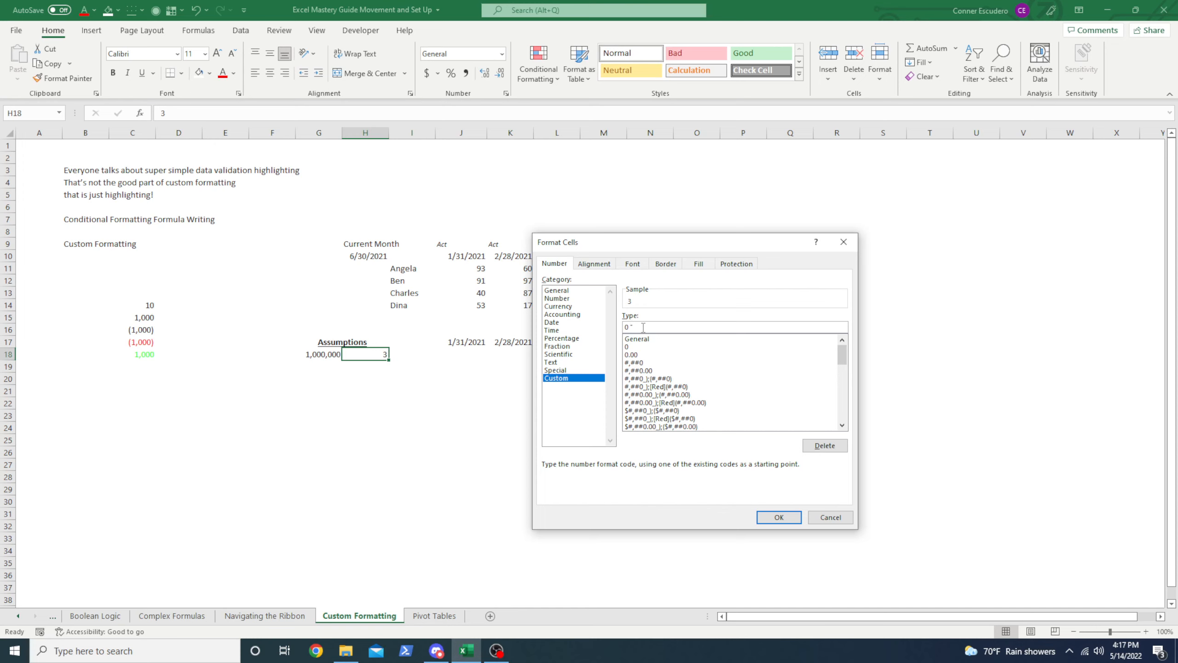
text(onths")
click(779, 515)
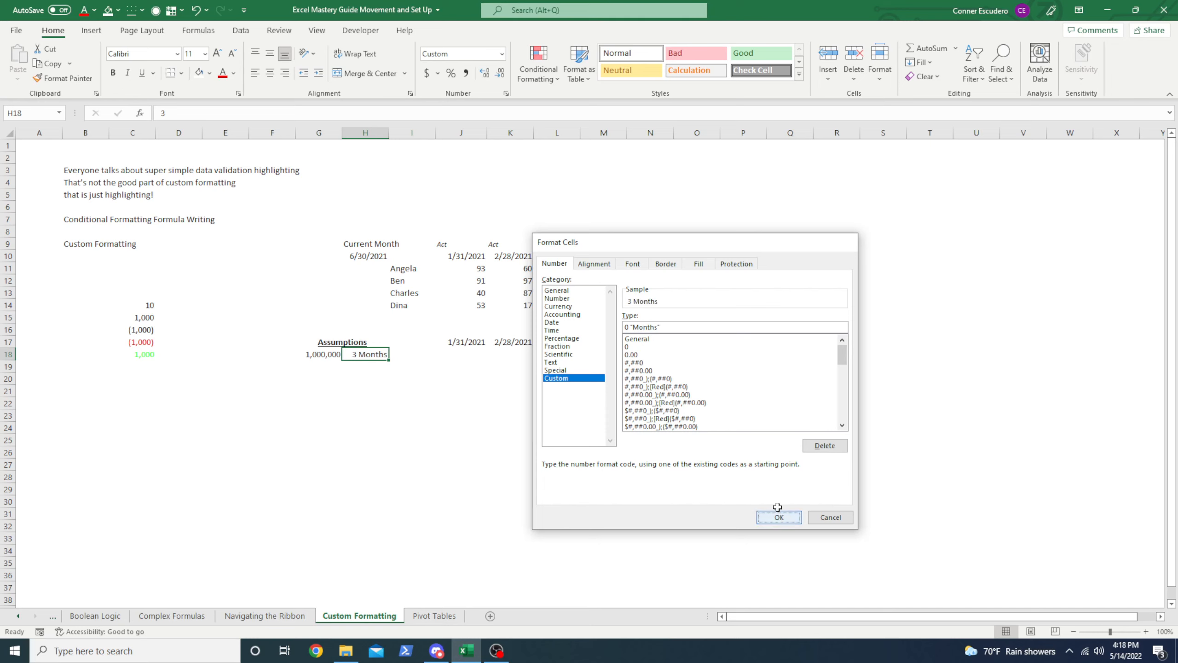
- Examine the underlying value of H18 behind its custom Months format
click(444, 388)
click(371, 355)
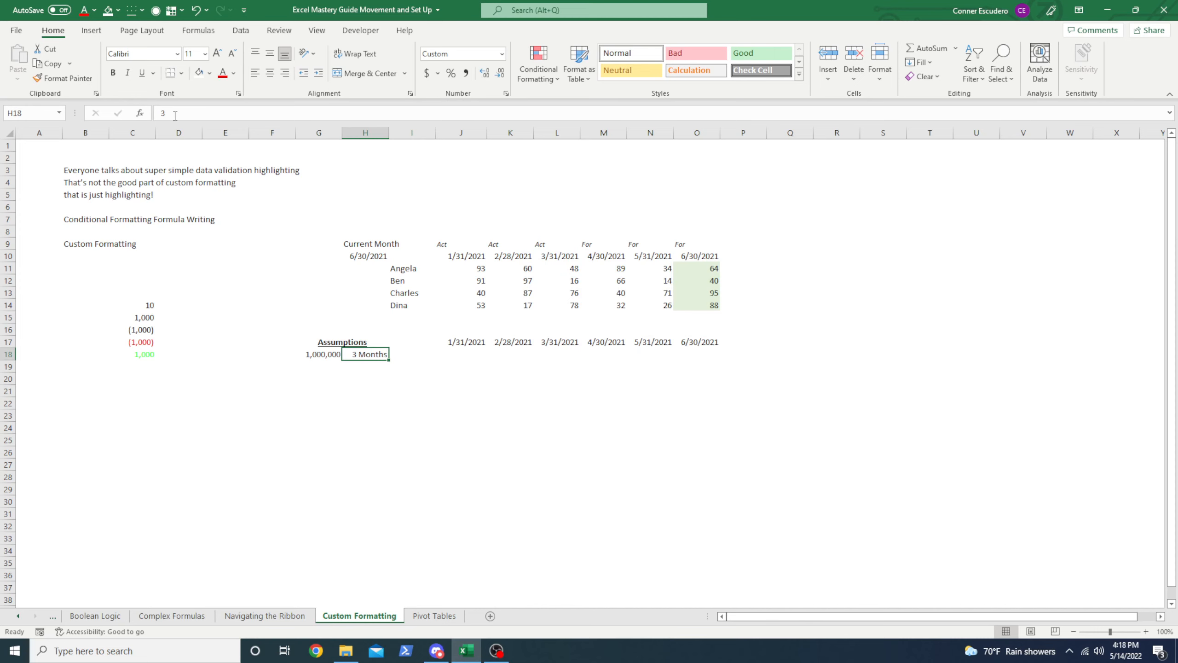
drag(176, 113, 163, 113)
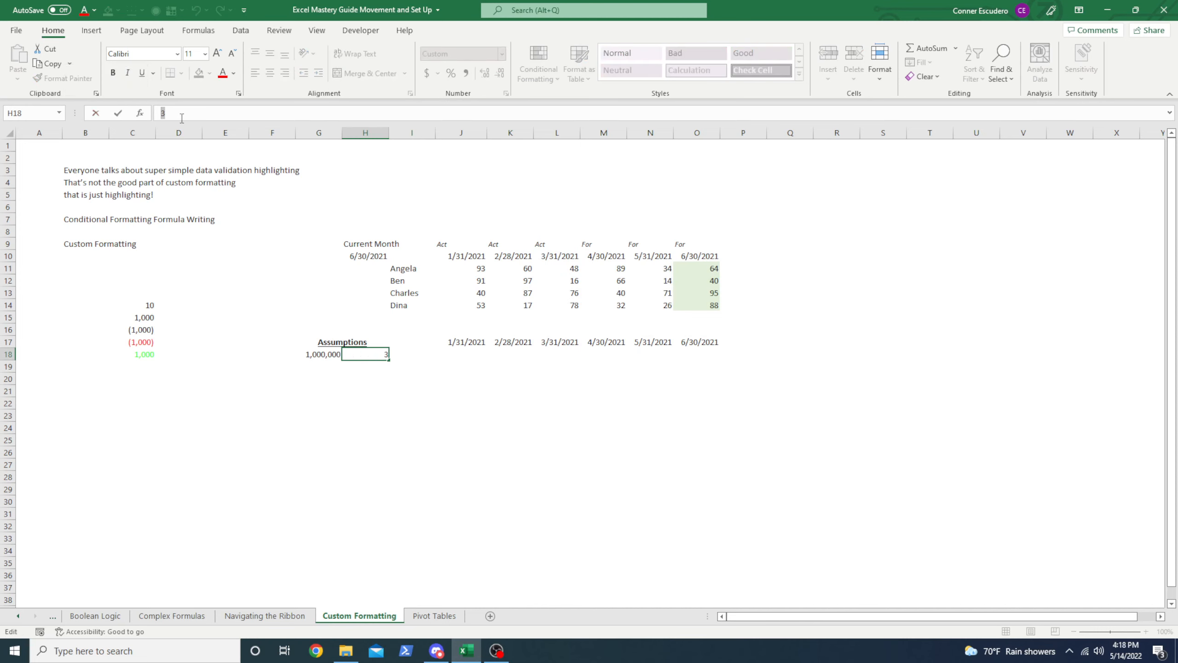
key(Escape)
key(Down)
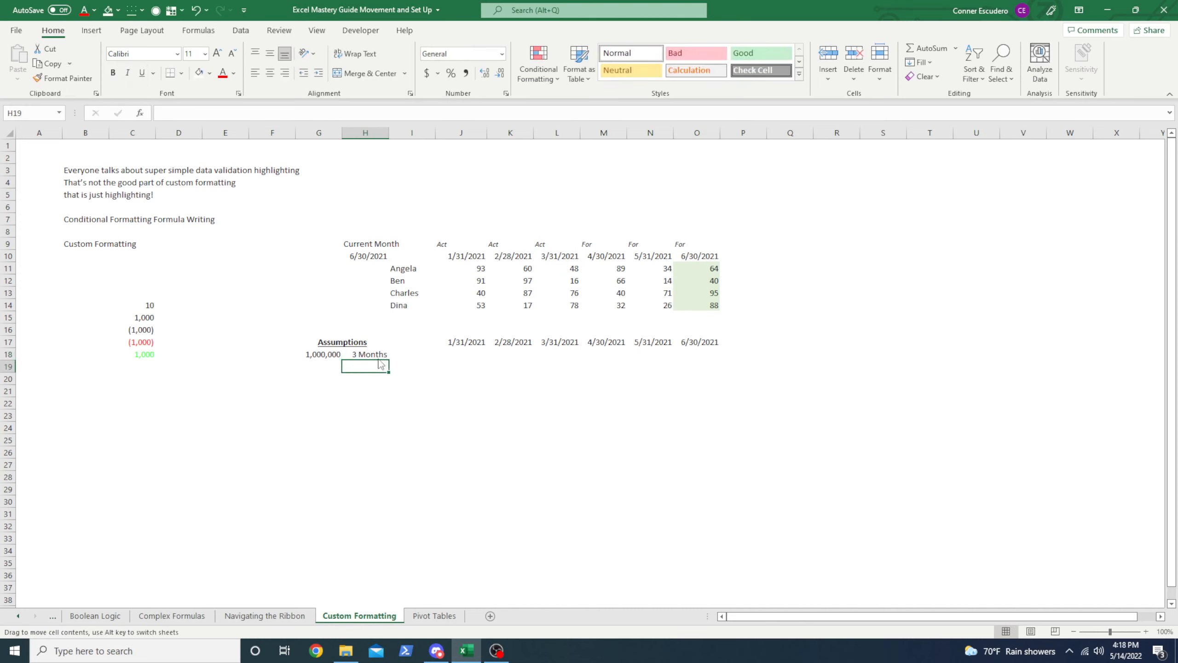
click(377, 356)
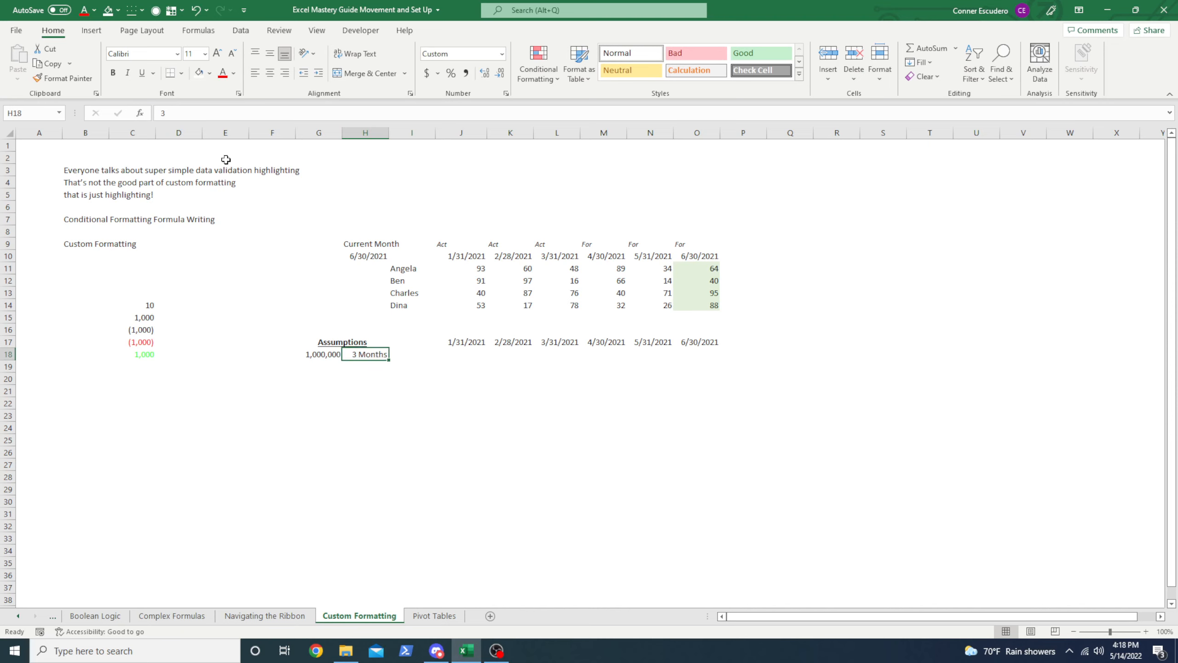
- Enter the formula =$G18/$H$18 in J18, accepting the suggested correction of the stray backslash
click(462, 355)
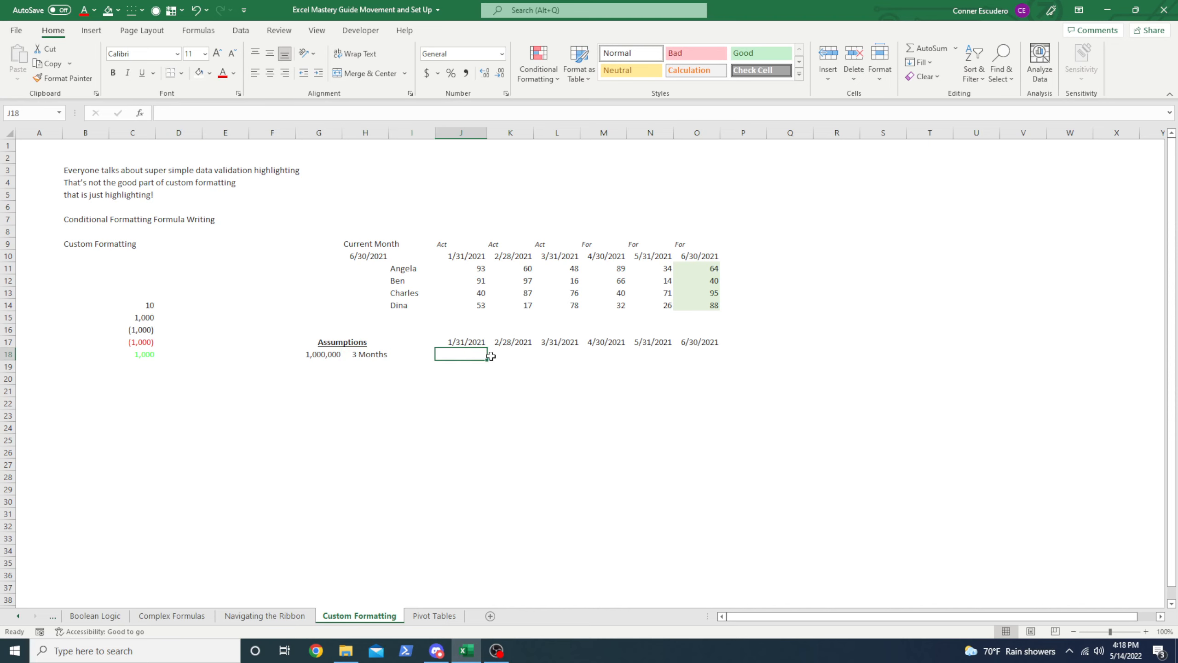
text(=)
key(Left)
key(Left)
key(Left)
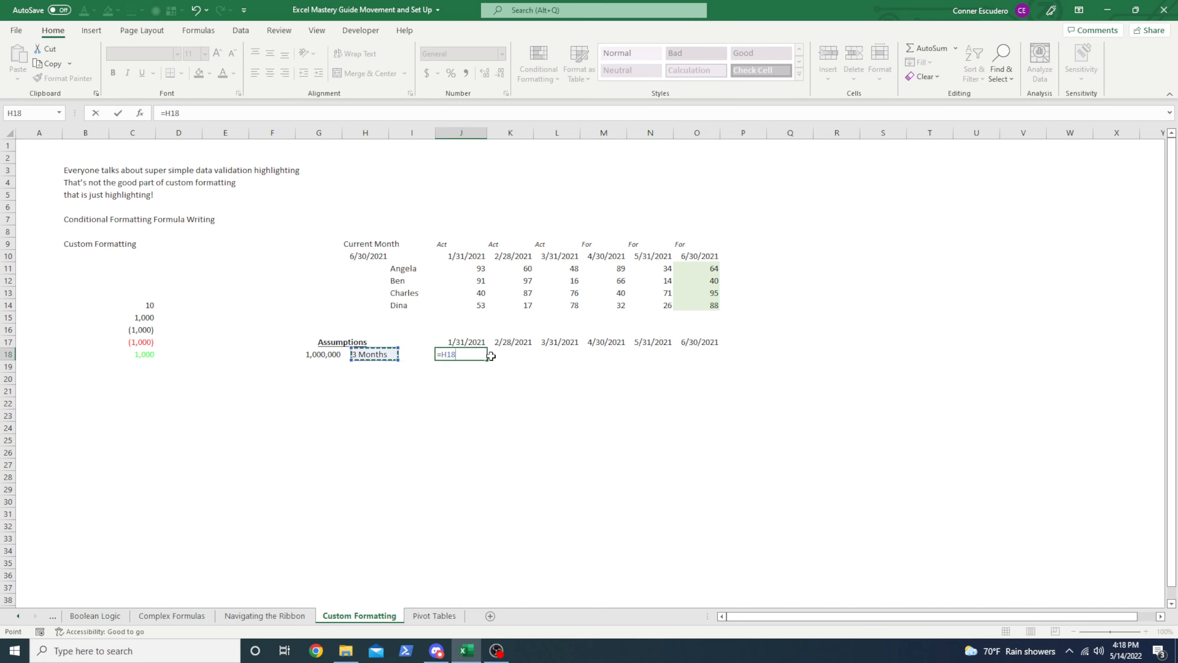
key(F4)
key(F4)
key(F4)
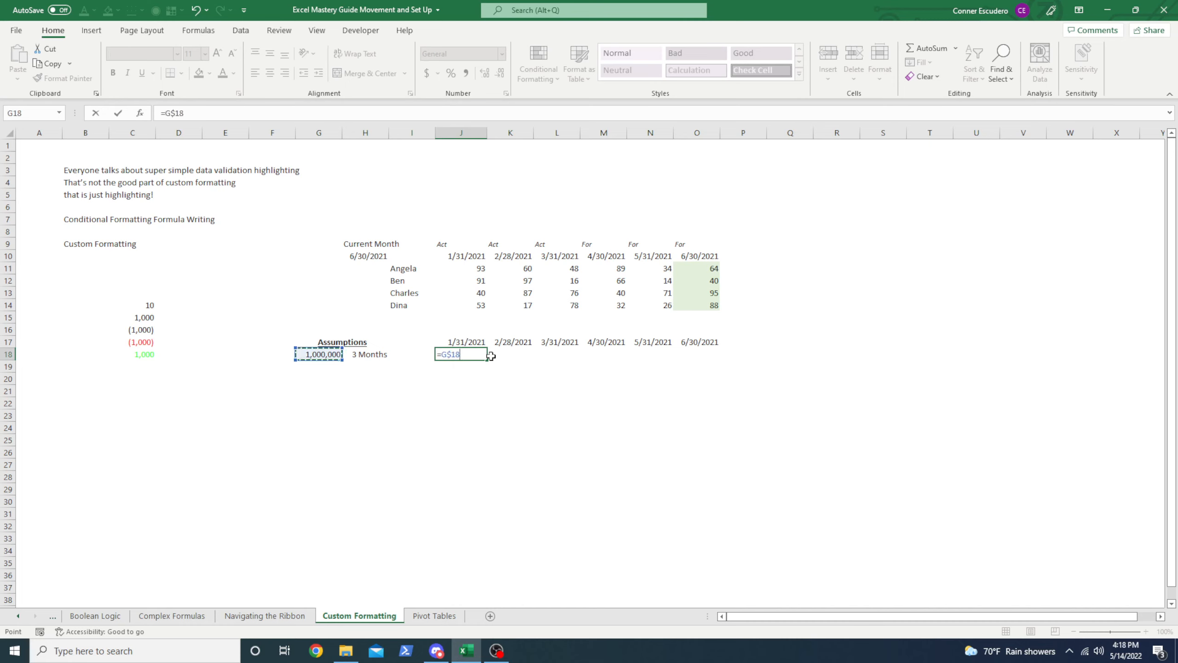
text(/)
key(Left)
key(Left)
key(F4)
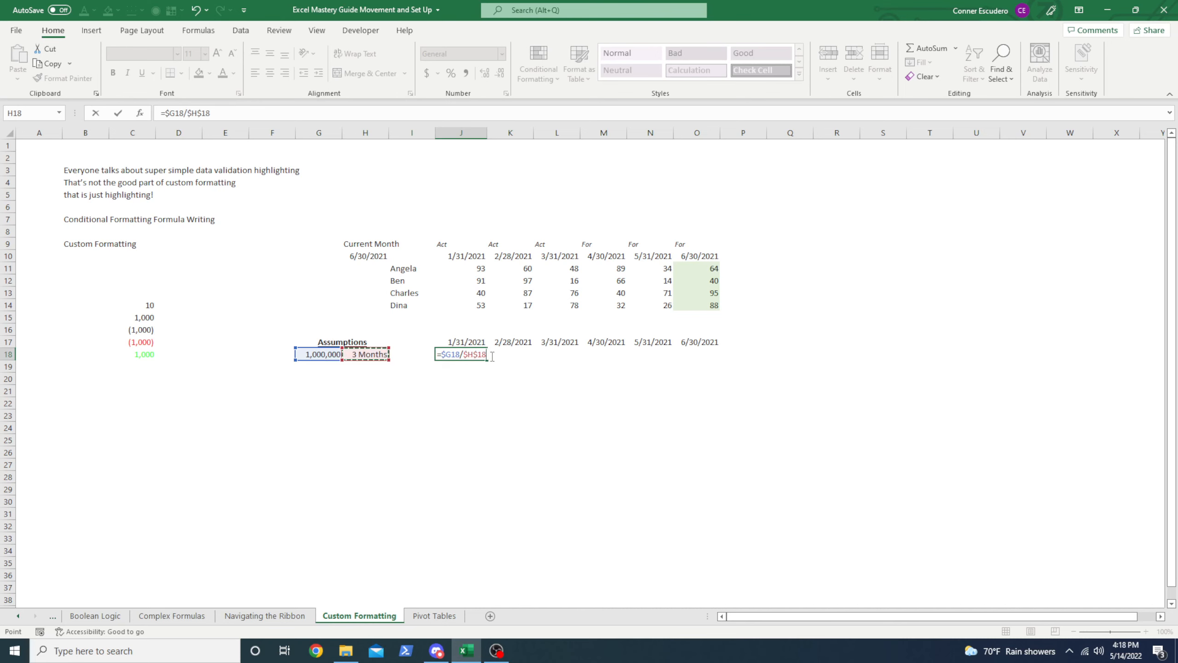
text(\)
key(Return)
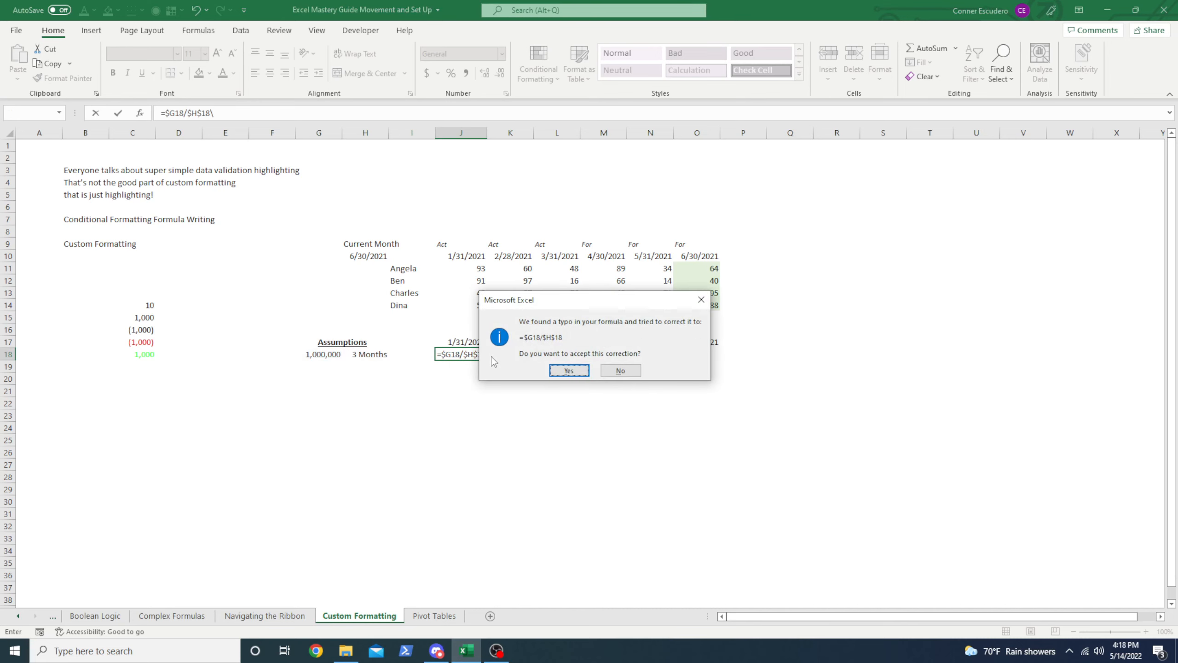
key(Return)
- Accept the formula in J18 and fill it right through L18
drag(480, 355, 491, 356)
key(shift+Right)
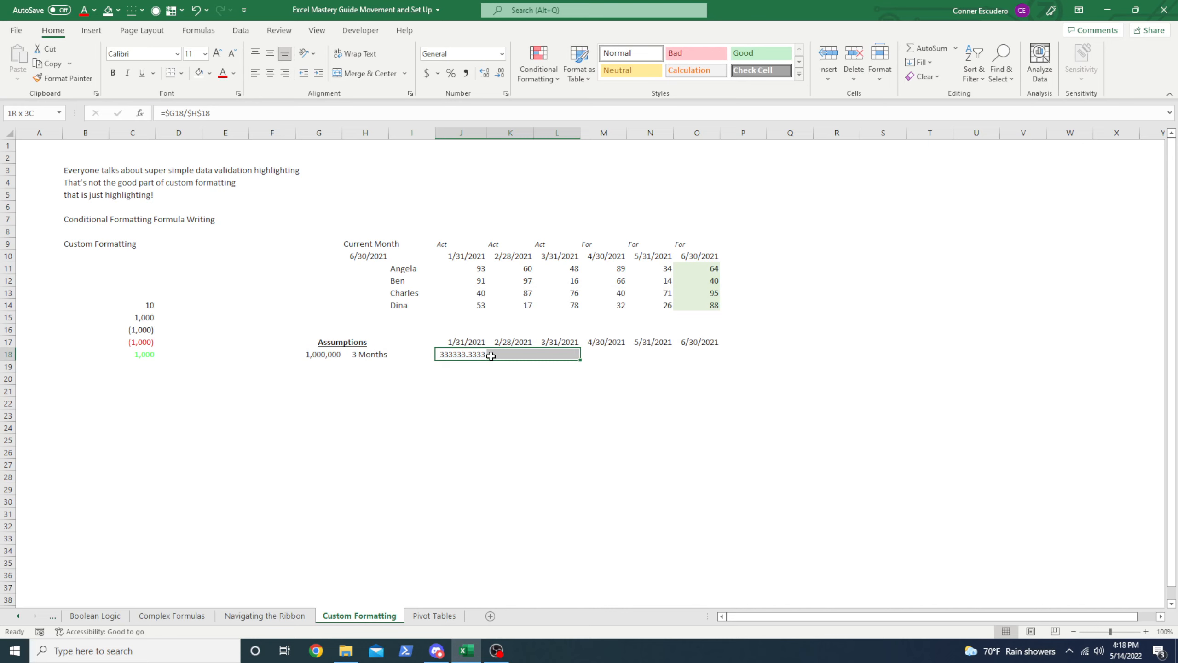
key(ctrl+r)
key(Right)
key(Right)
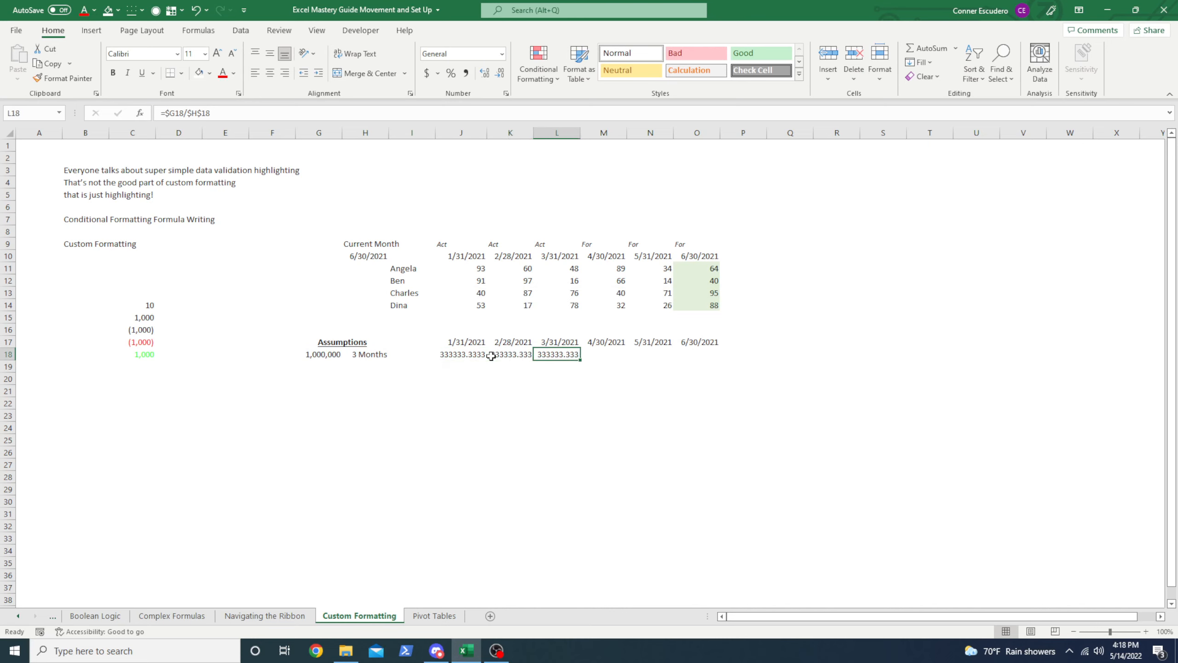
- Move the Assumptions and date block in G17:O18 down one row
key(Left)
key(Left)
key(Up)
key(Up)
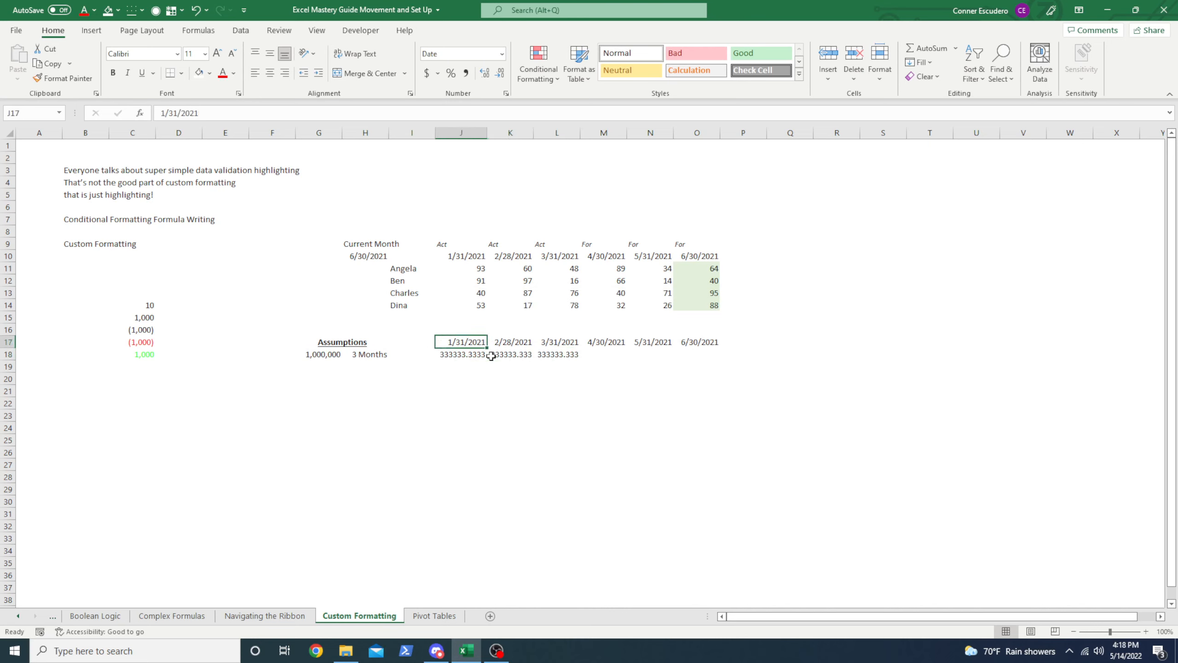
key(Down)
key(Left)
key(Left)
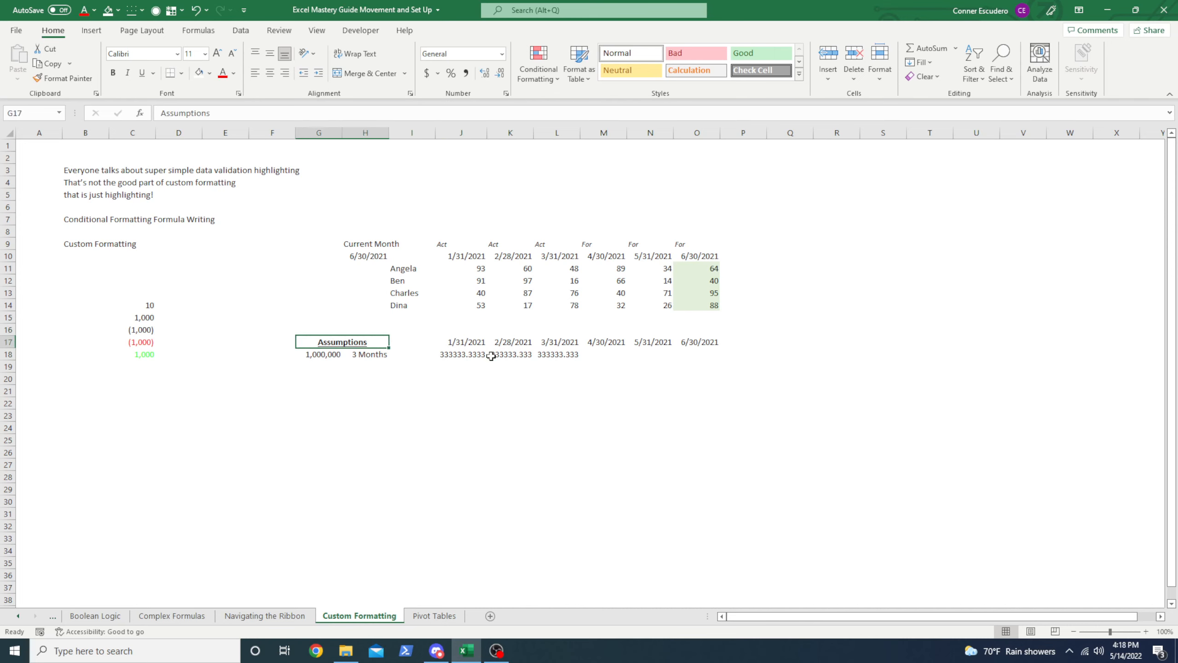
key(shift+Down)
key(shift+Right)
key(shift+Right)
key(shift+Right)
key(shift+Right)
key(shift+Right)
key(shift+Right)
key(shift+Right)
key(ctrl+c)
key(shift+Left)
key(shift+Left)
key(shift+Left)
key(shift+Left)
key(shift+Left)
key(shift+Left)
key(shift+Left)
key(shift+Left)
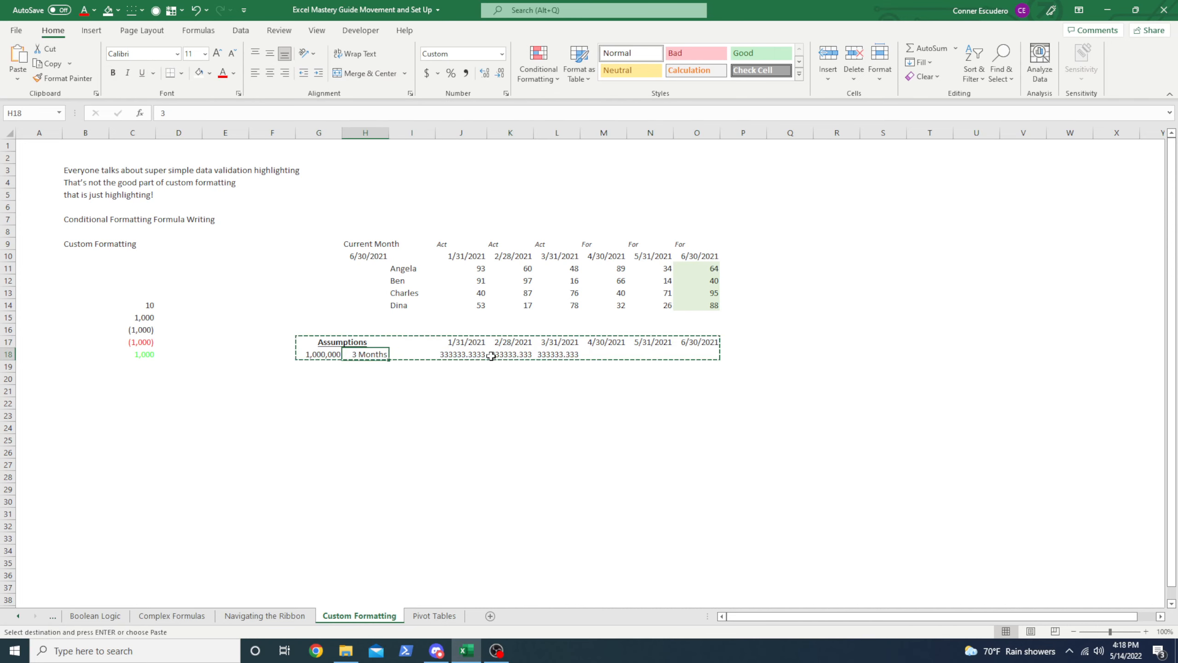
key(Down)
key(ctrl+v)
- Start a period counter above the dates with =1 in J17 and =+J17+1 in K17
key(Up)
key(Right)
key(Right)
key(Right)
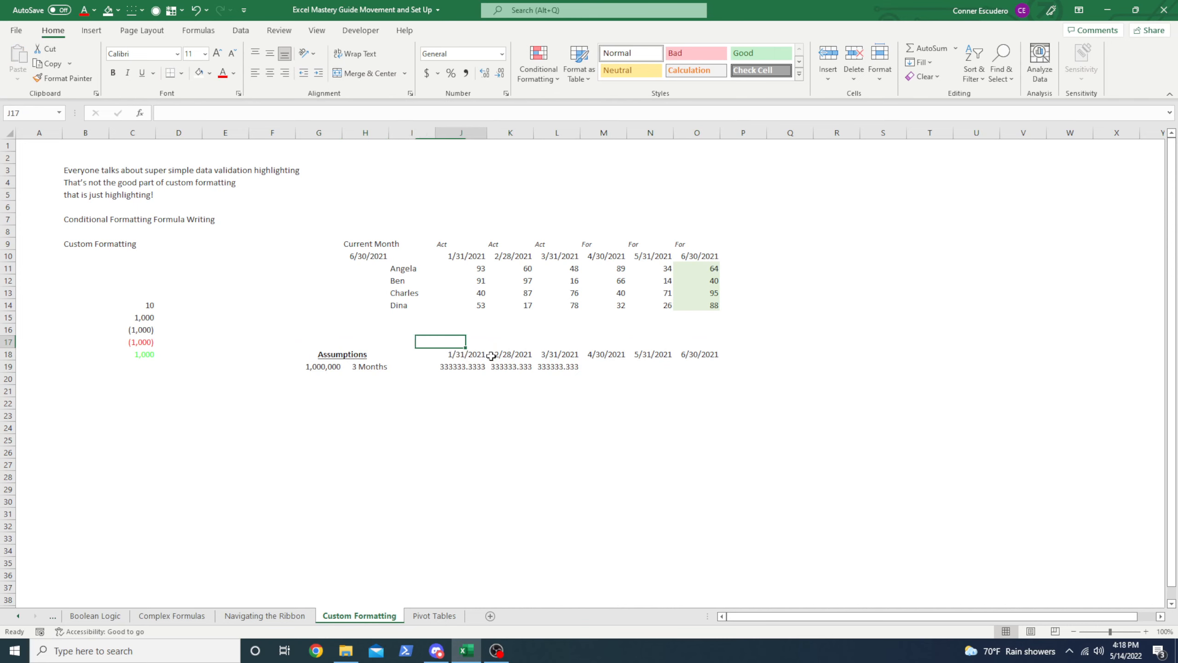
text(1)
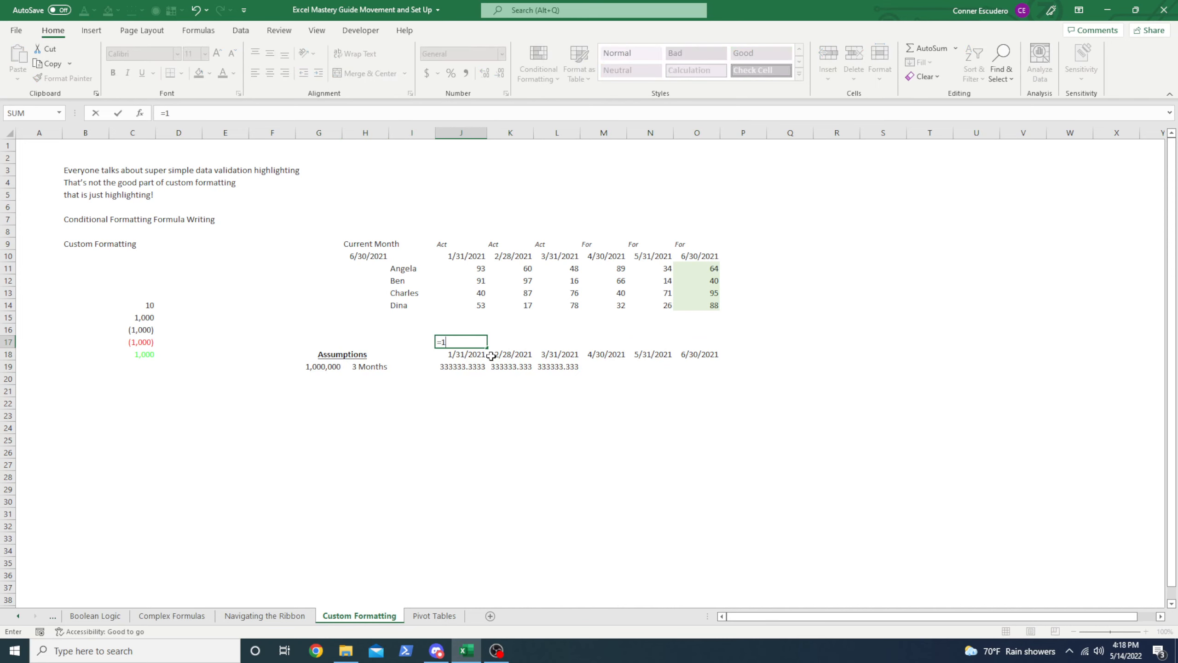
key(Tab)
text(2)
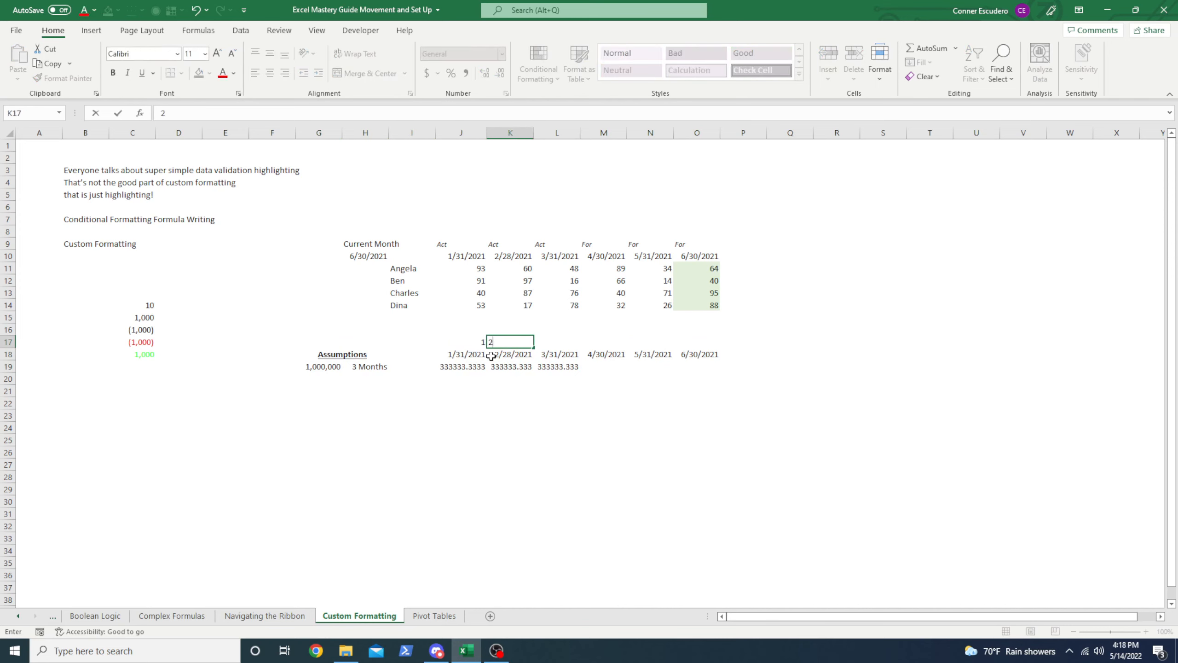
key(Escape)
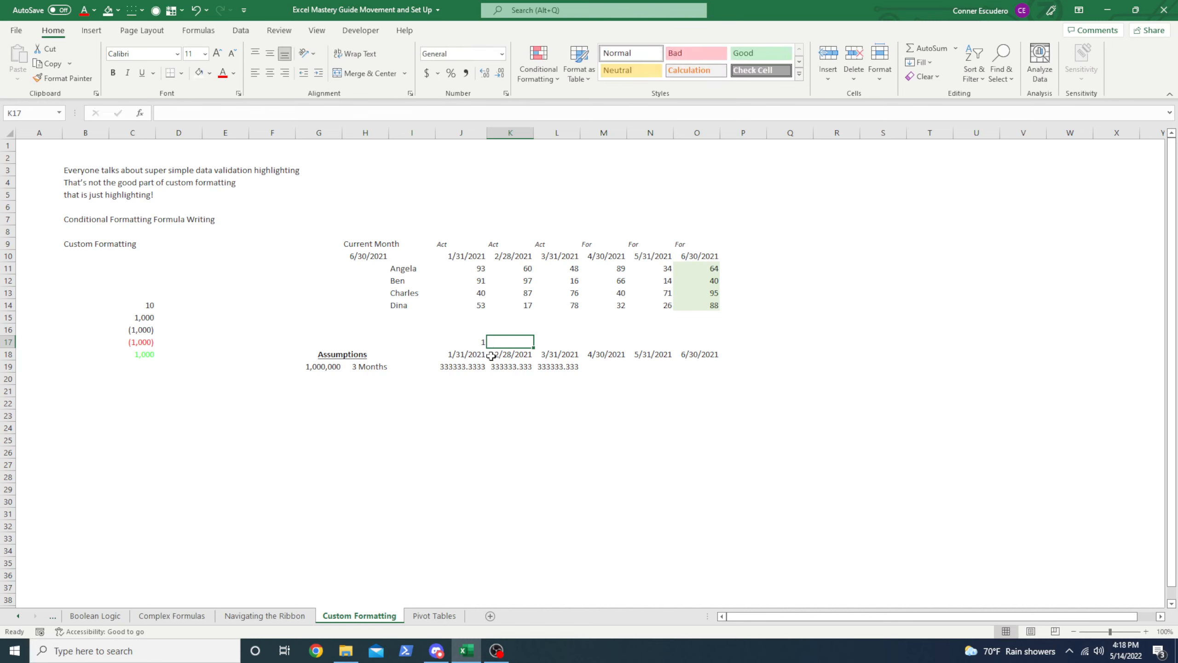
text(=)
key(Left)
text(+1)
key(Return)
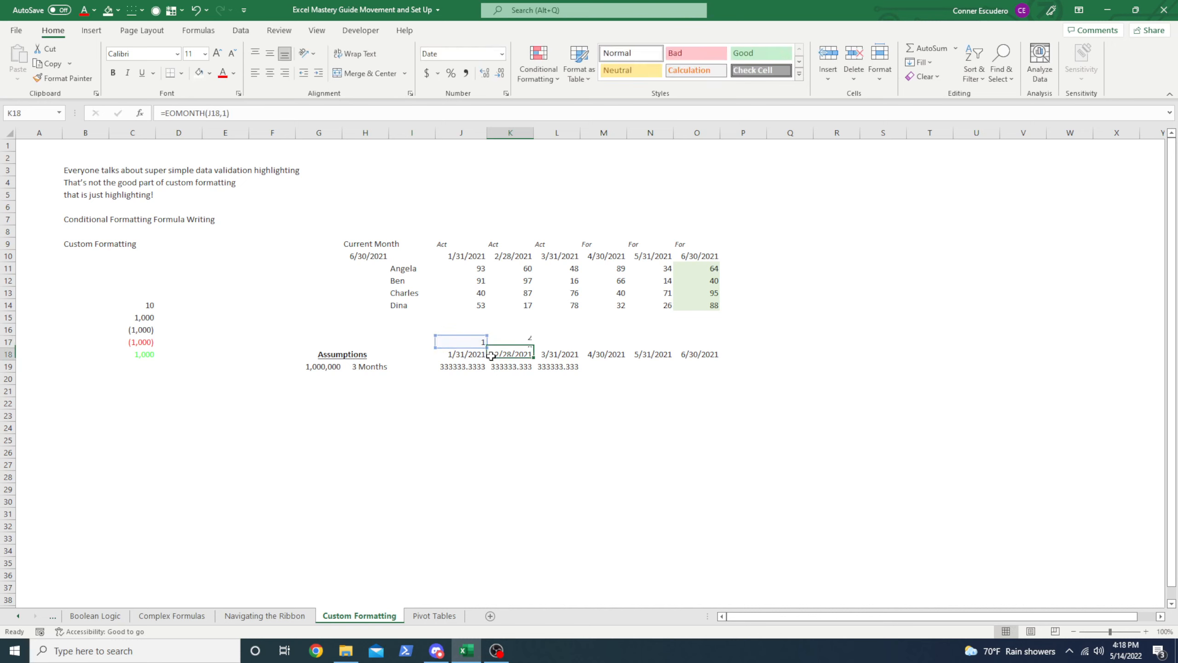
- Fill the period counter formula from K17 right through O17
key(Up)
key(shift+Right)
key(shift+Right)
key(shift+Right)
key(shift+Right)
key(ctrl+r)
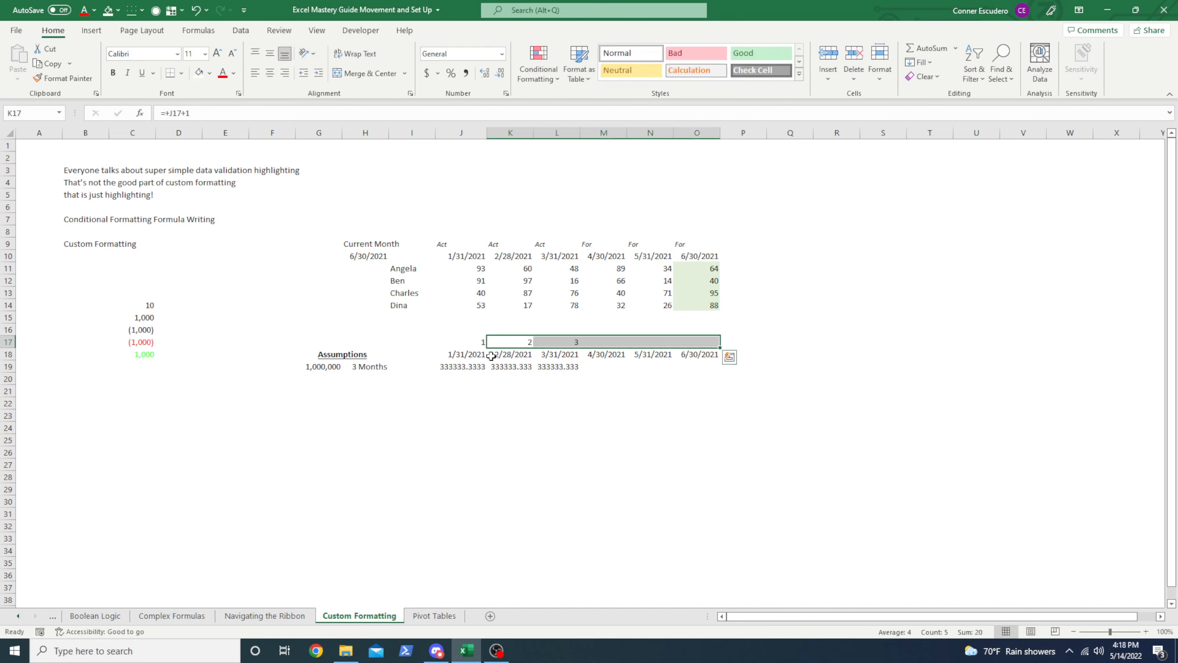
- Unmerge the Assumptions heading in G18:H18
key(Down)
key(Left)
key(Left)
key(Left)
key(Left)
key(Left)
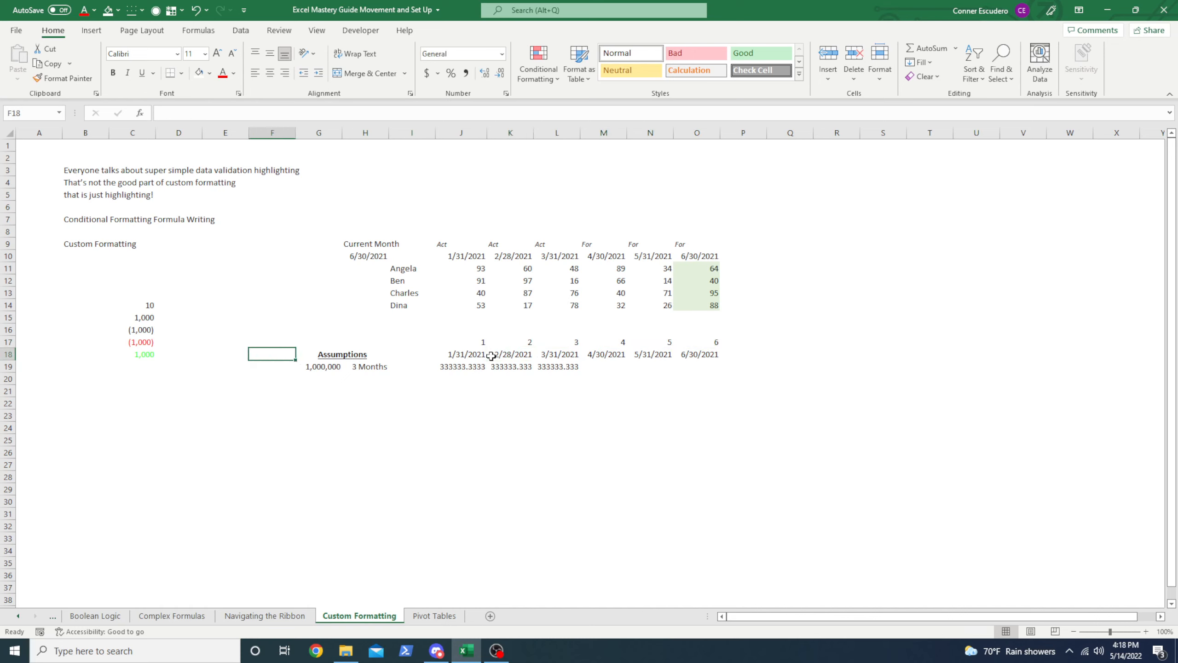
key(Right)
key(Left)
key(Right)
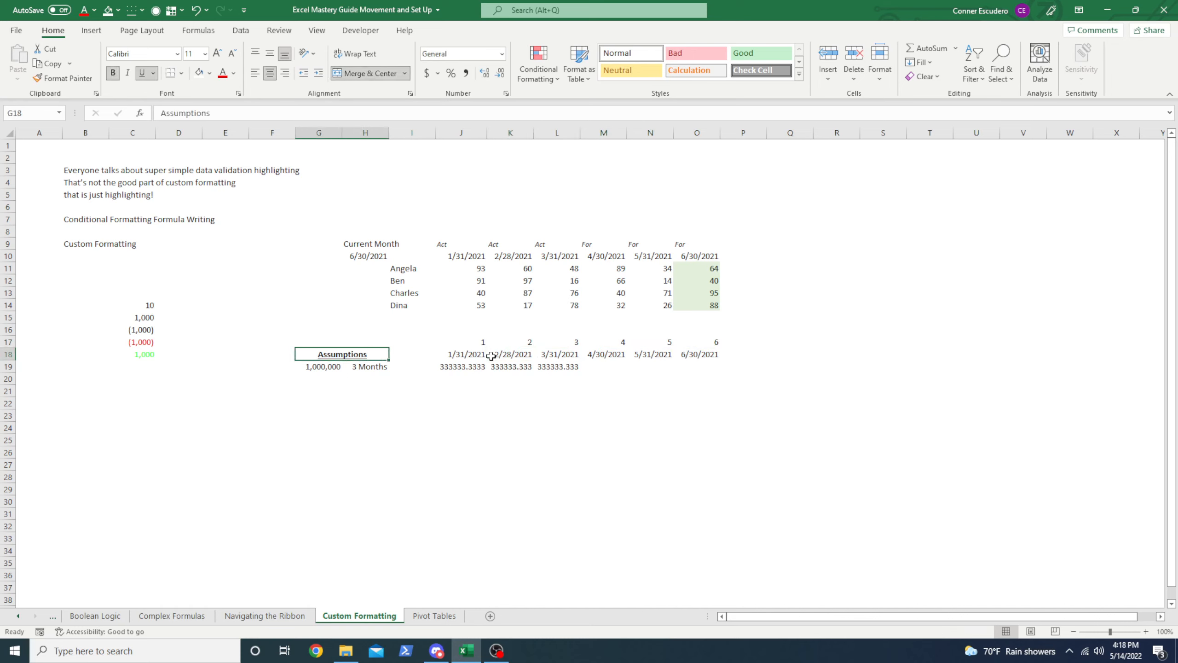
key(Left)
key(shift+Right)
key(shift+Left)
key(alt)
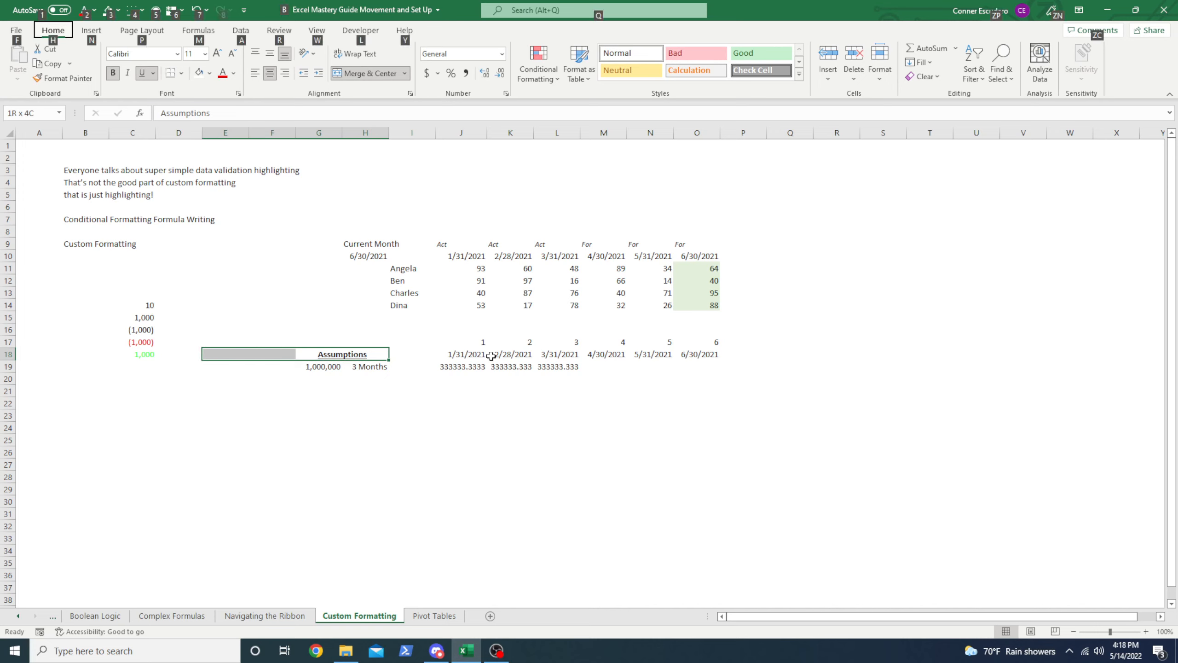
key(h)
key(m)
key(c)
- Merge and center the Assumptions heading across E18:H18
key(Left)
key(Right)
key(Right)
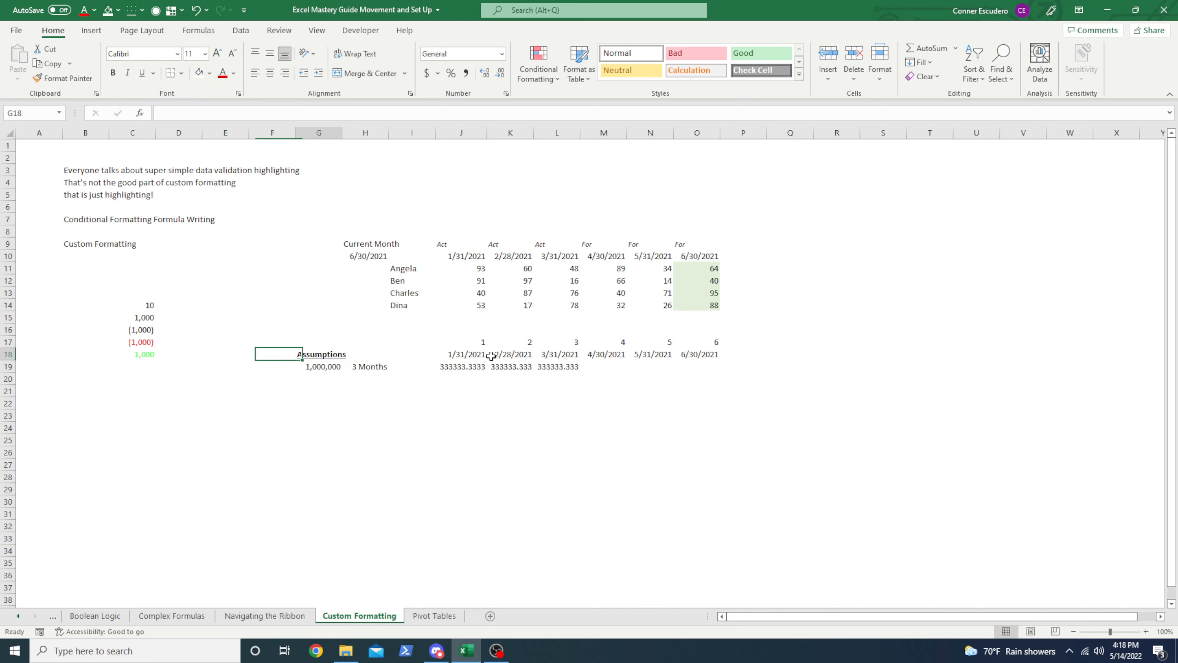
key(shift+Left)
key(shift+Left)
key(shift+Right)
key(Right)
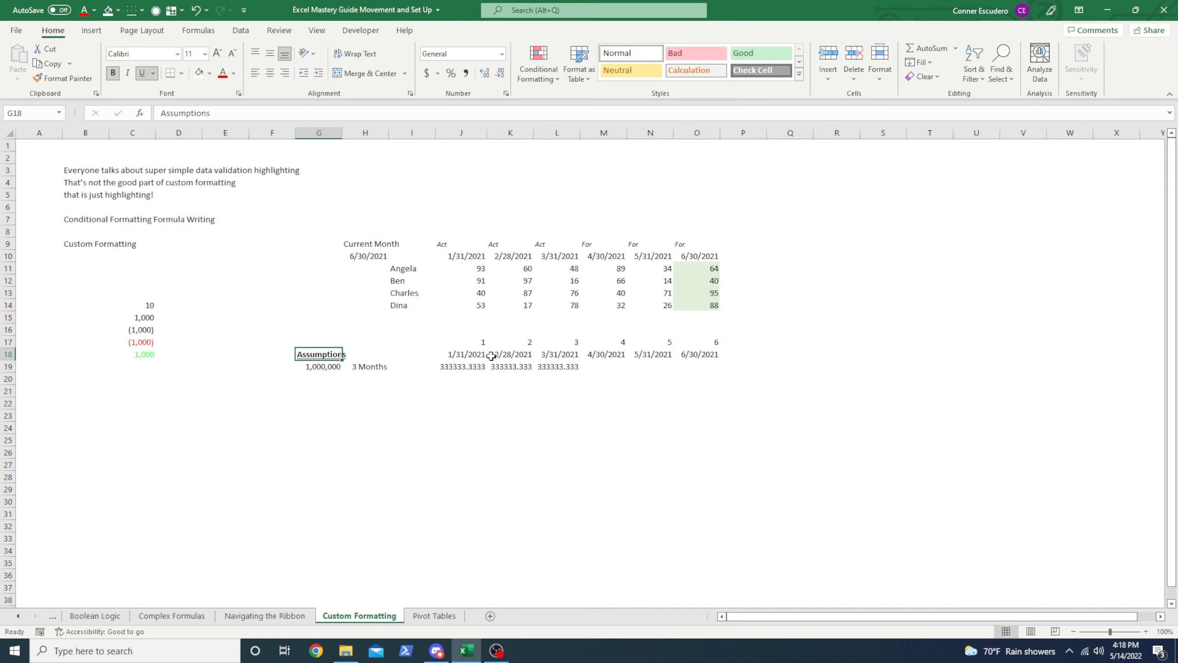
key(Right)
key(shift+Left)
key(shift+Left)
key(shift+Left)
key(alt)
key(h)
key(m)
key(c)
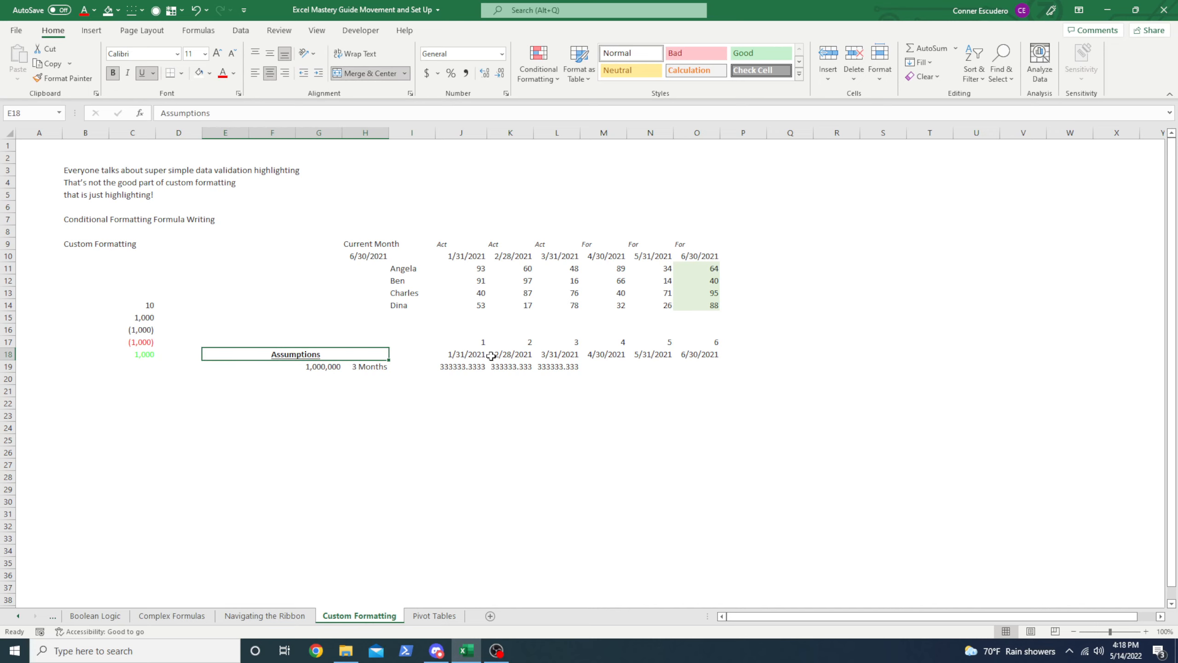
key(Down)
key(Right)
key(Up)
key(alt)
key(Escape)
key(alt)
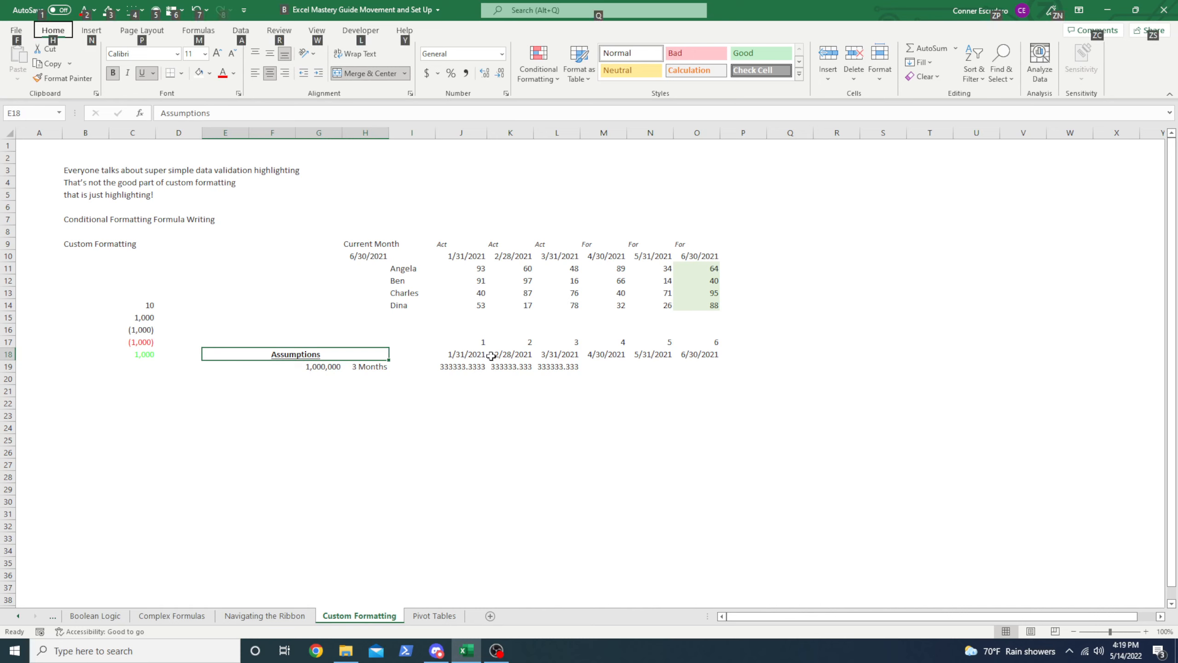
key(h)
key(u)
key(Escape)
key(Escape)
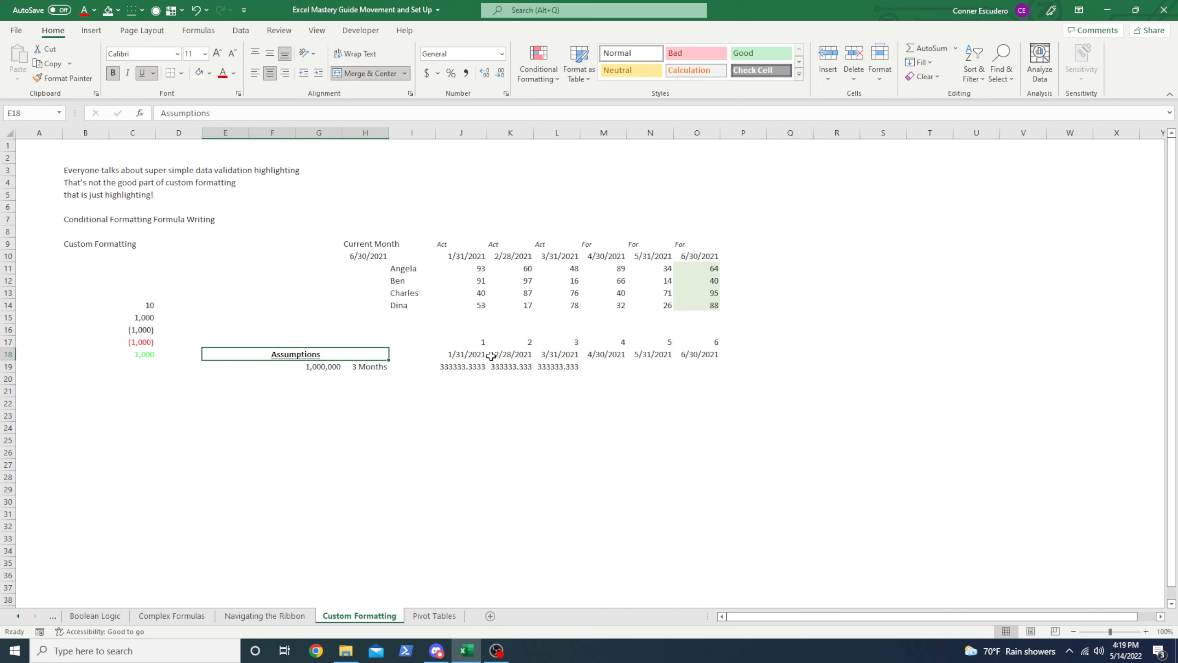
- Remove the underline from the Assumptions heading and put a border around its merged cell
key(ctrl+u)
key(alt)
key(4)
key(Up)
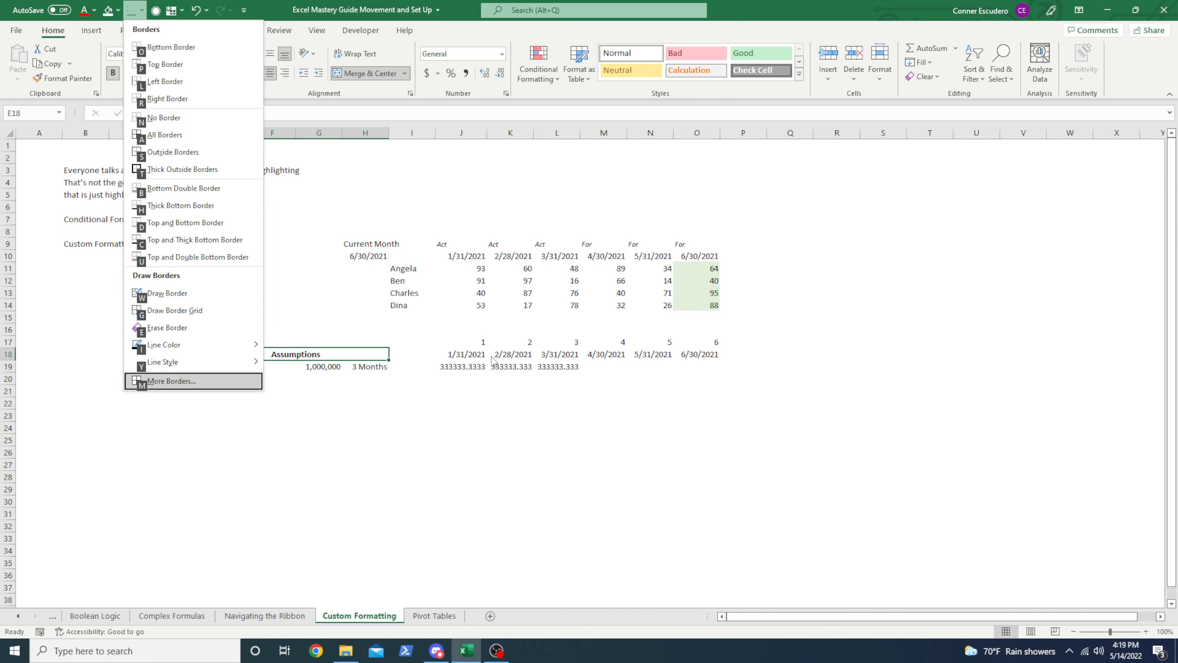
key(Down)
key(Down)
key(Down)
key(Down)
key(Down)
key(Down)
key(Return)
- Enter the labels Period Start in E19 and Period End in F19
key(Up)
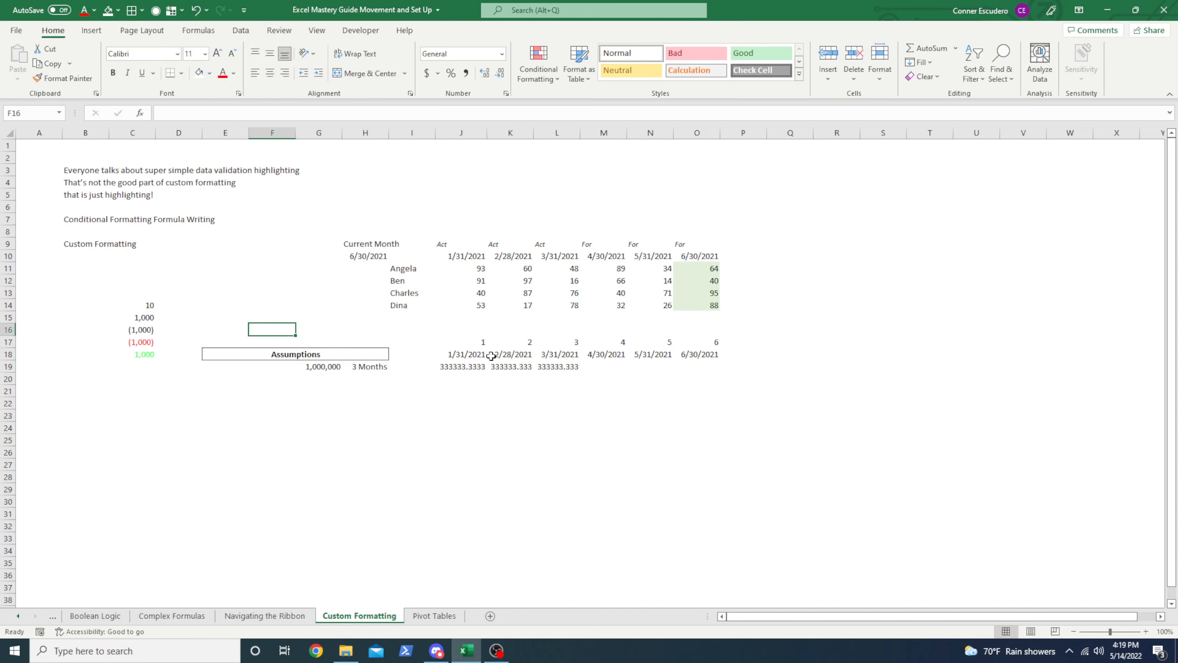
key(Down)
key(Down)
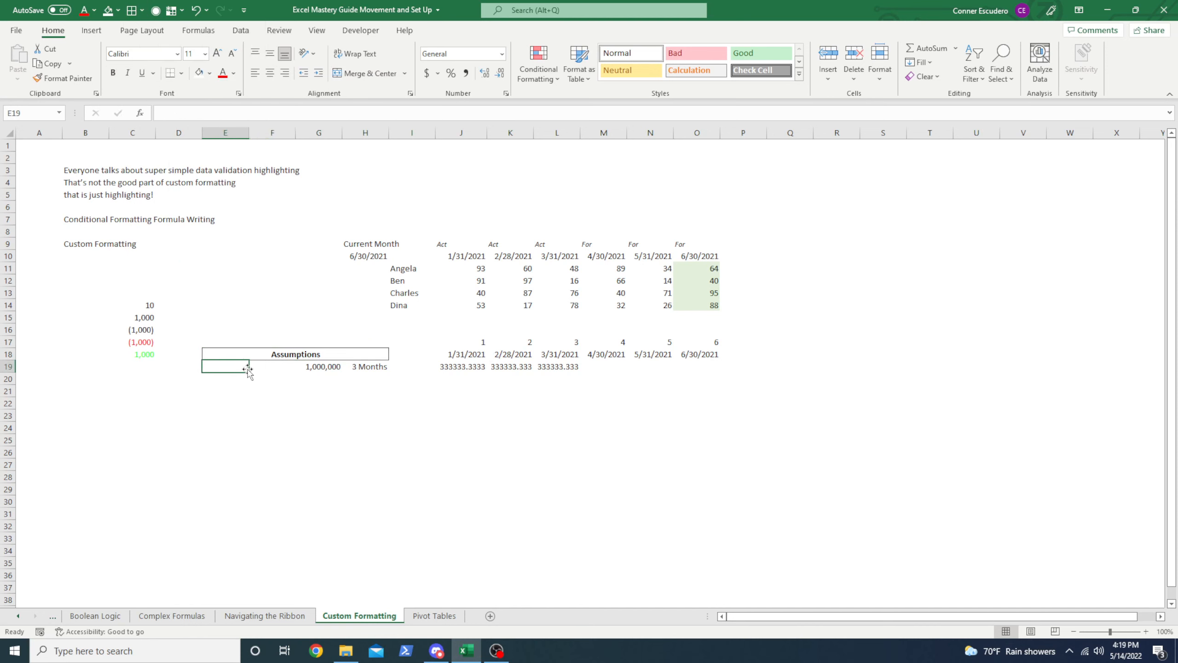
text(Period Start)
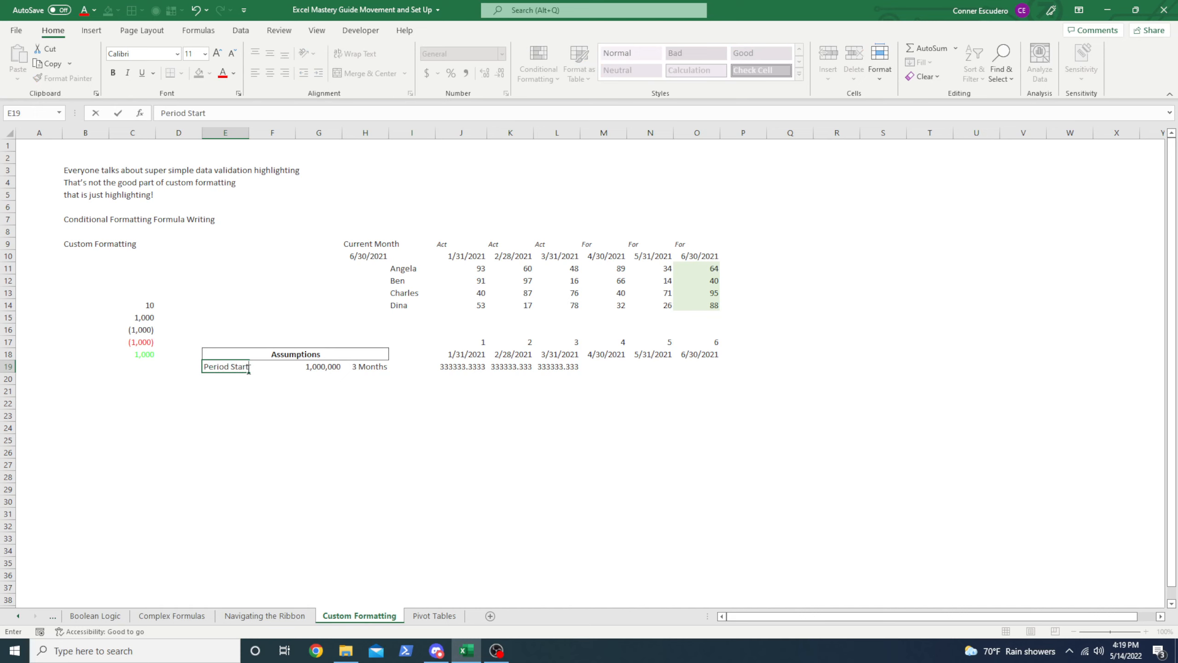
key(Tab)
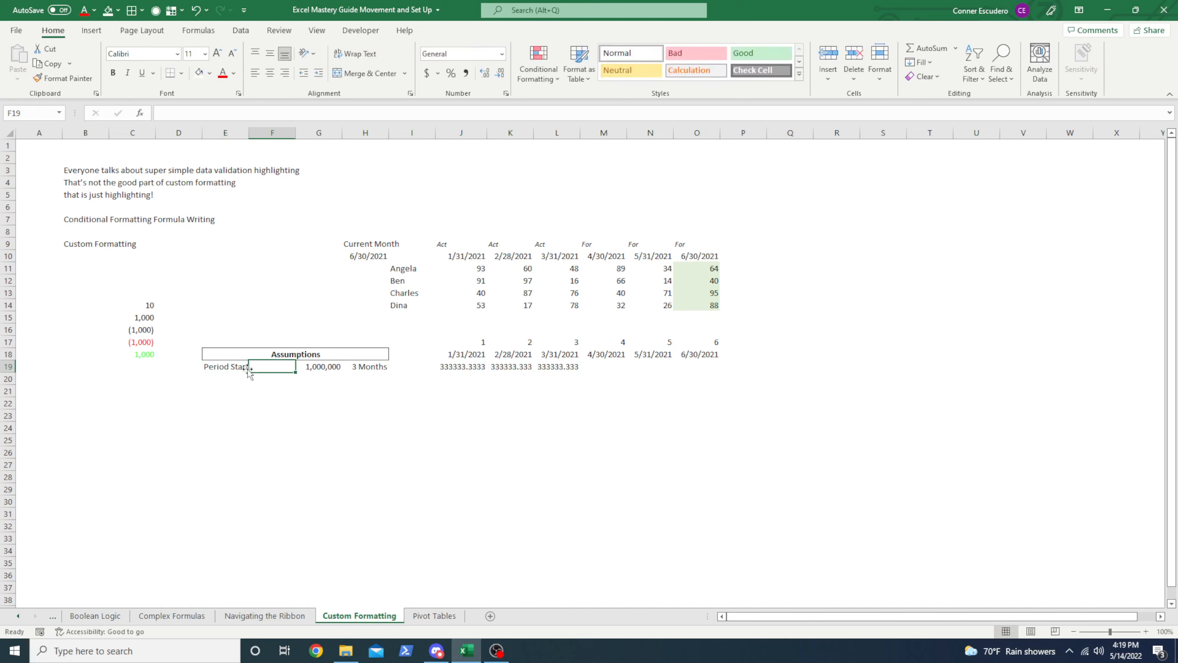
text(Period End)
key(Return)
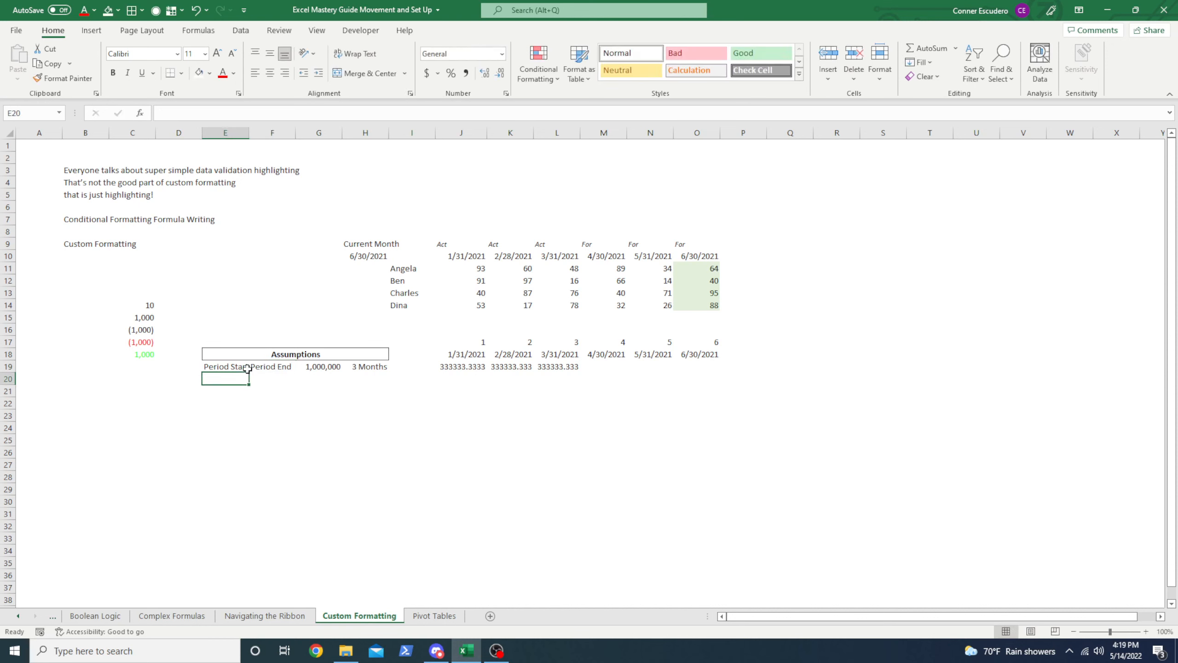
- Apply the custom number format "Period Start:" 0 to E19
key(Up)
key(Right)
key(Right)
key(Right)
key(Left)
key(Left)
key(Left)
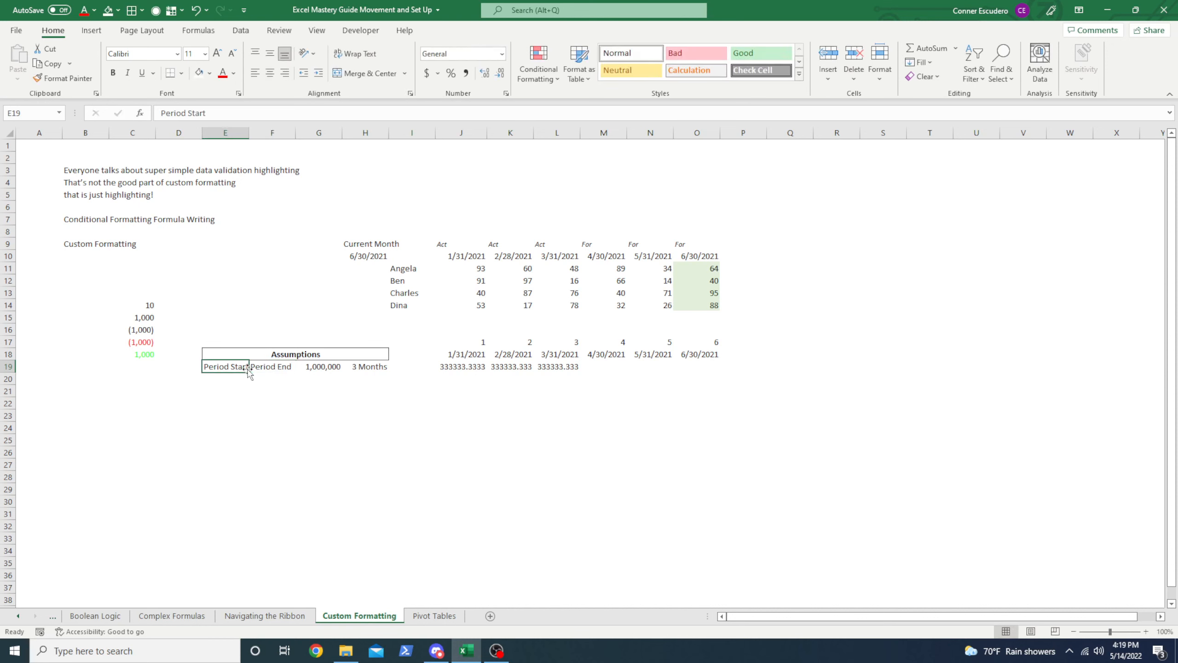
key(ctrl+1)
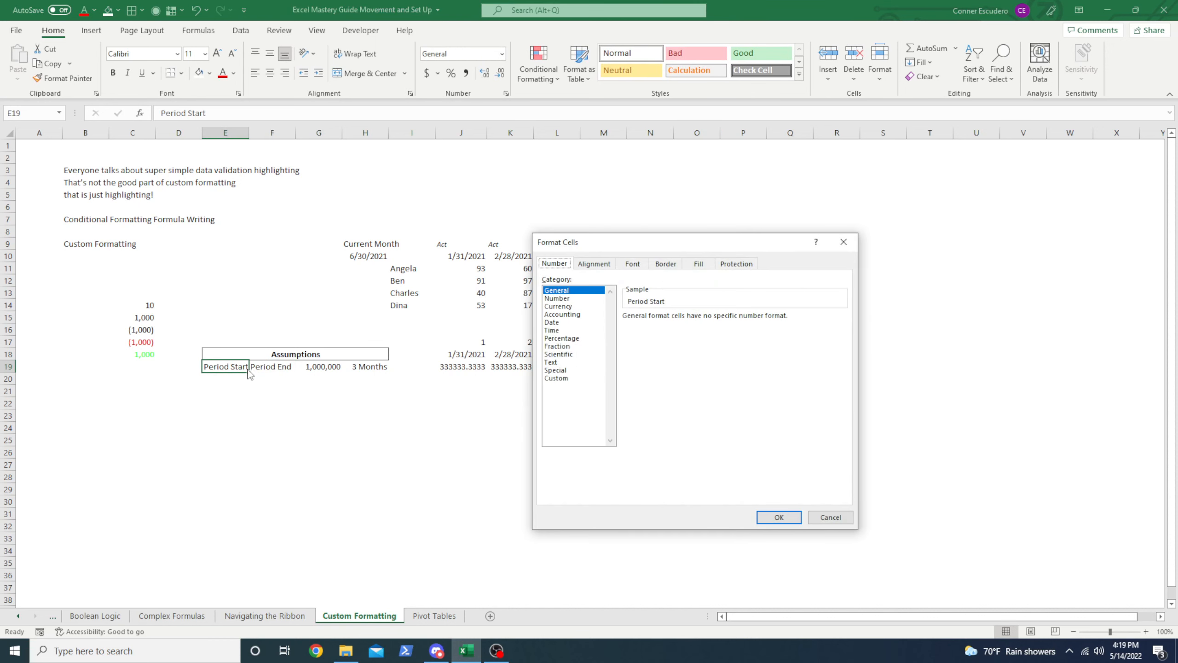
key(Tab)
key(Down)
key(Down)
key(Down)
key(Down)
key(Down)
key(Down)
key(Down)
key(Down)
key(Down)
key(Down)
key(Down)
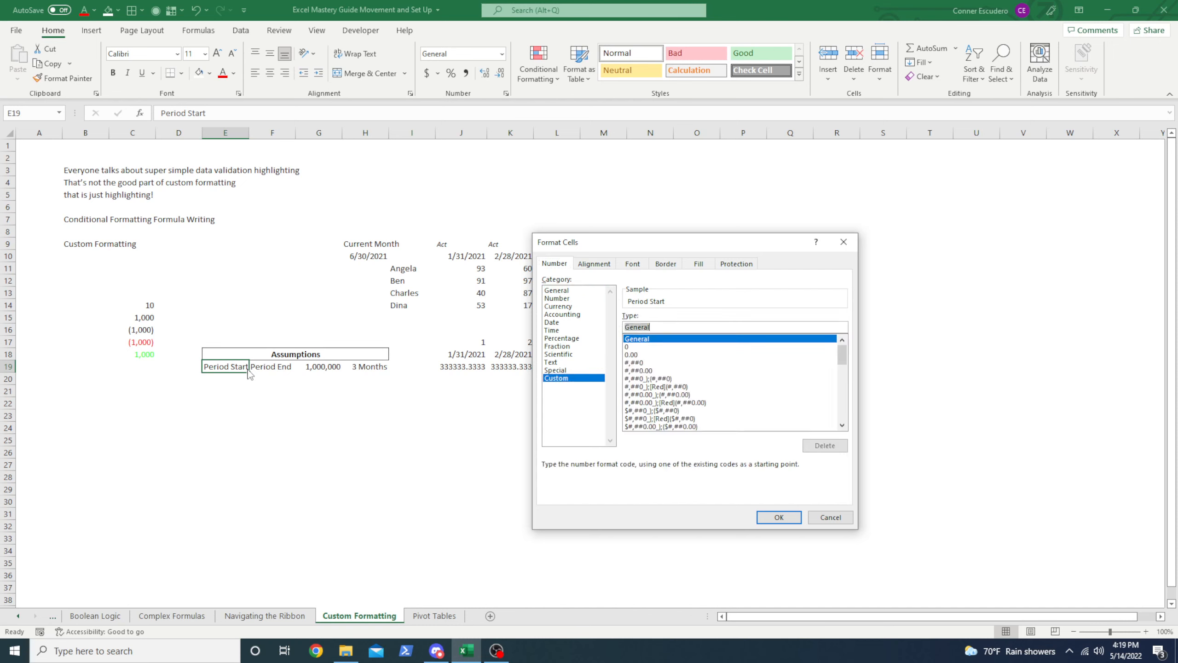
key(BackSpace)
text("Period Start:" 0)
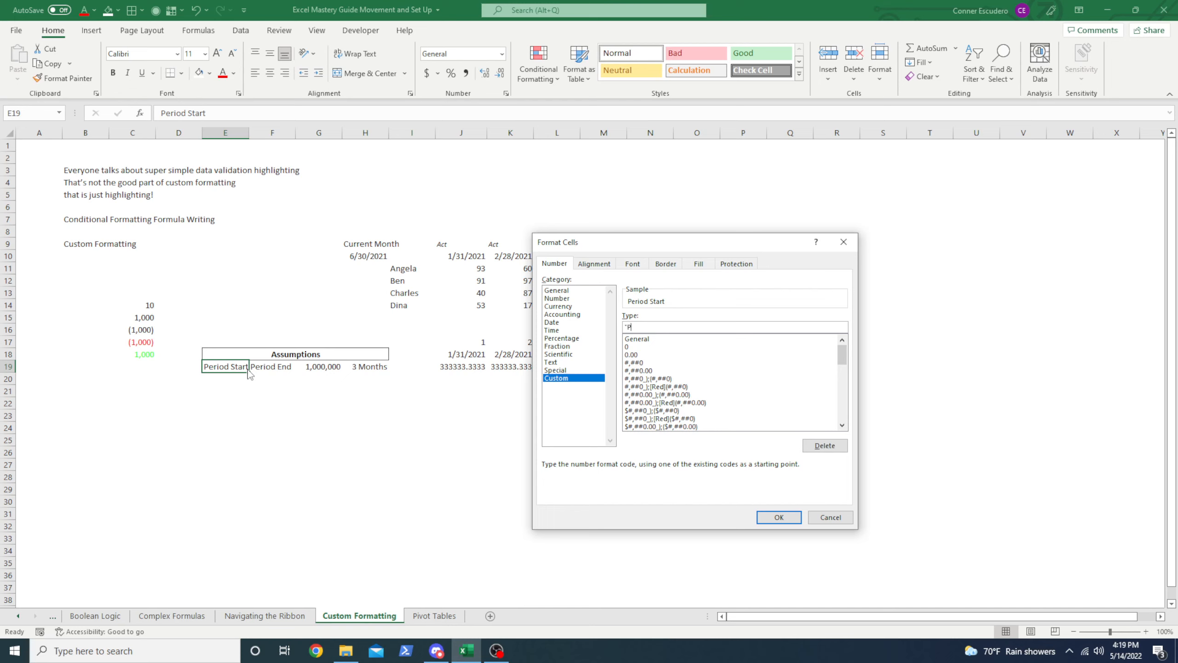
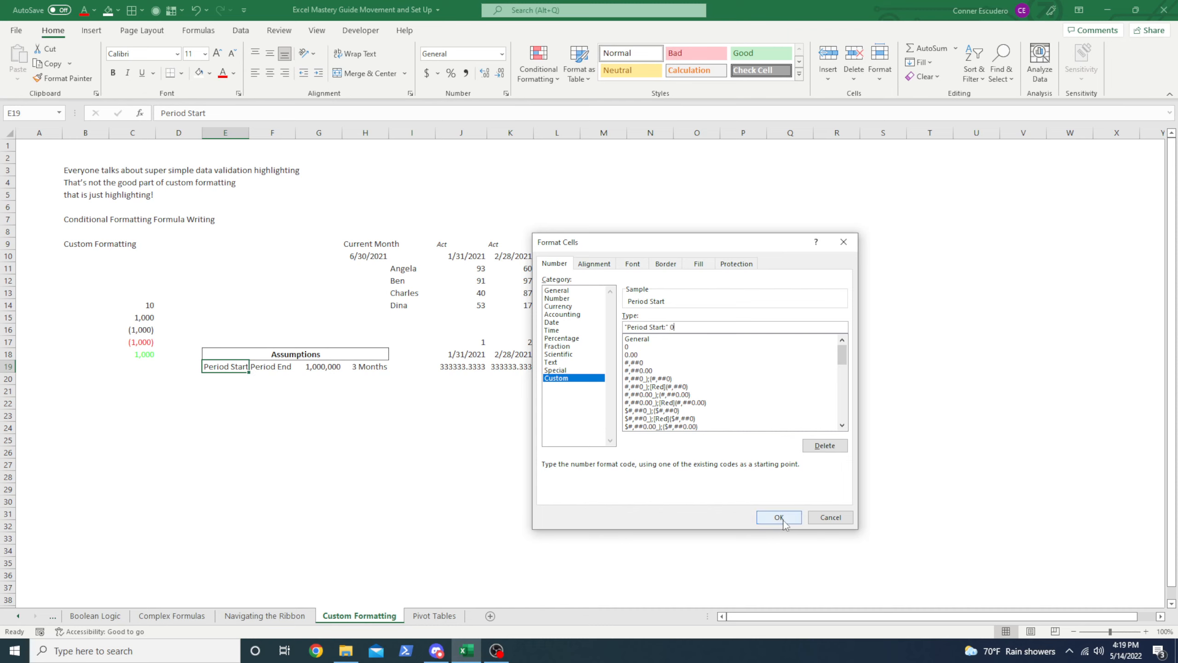
click(783, 518)
- Replace the text in E19 with the number 1
click(234, 377)
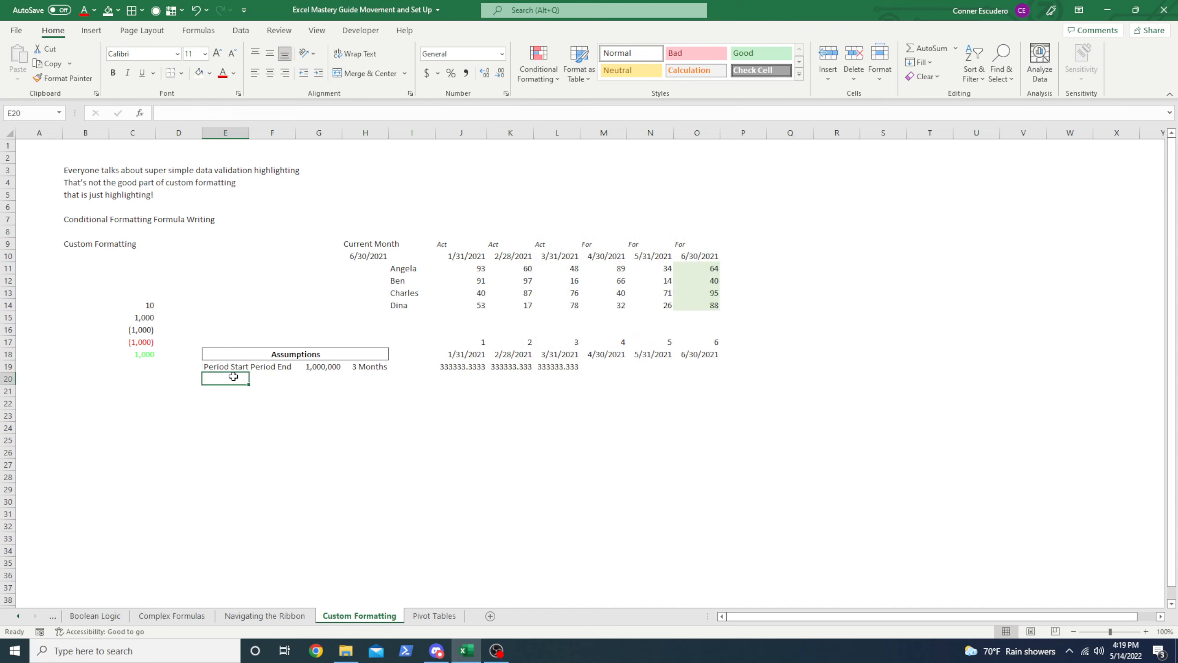
key(Up)
key(Delete)
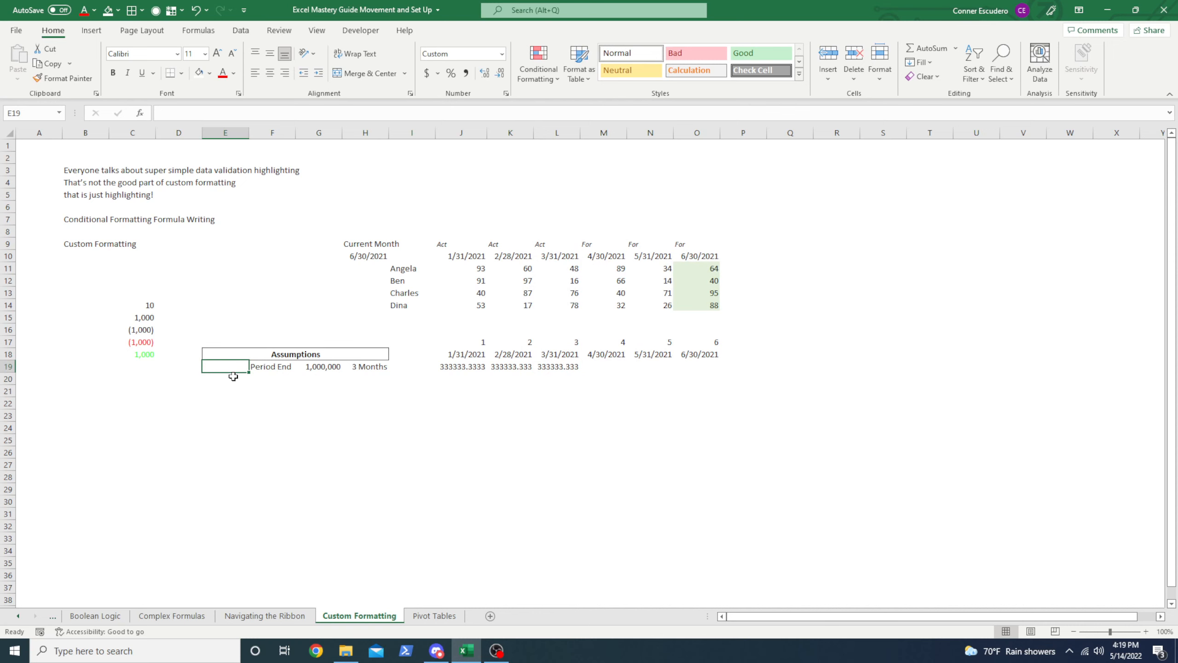
text(1)
key(Return)
key(Up)
key(alt)
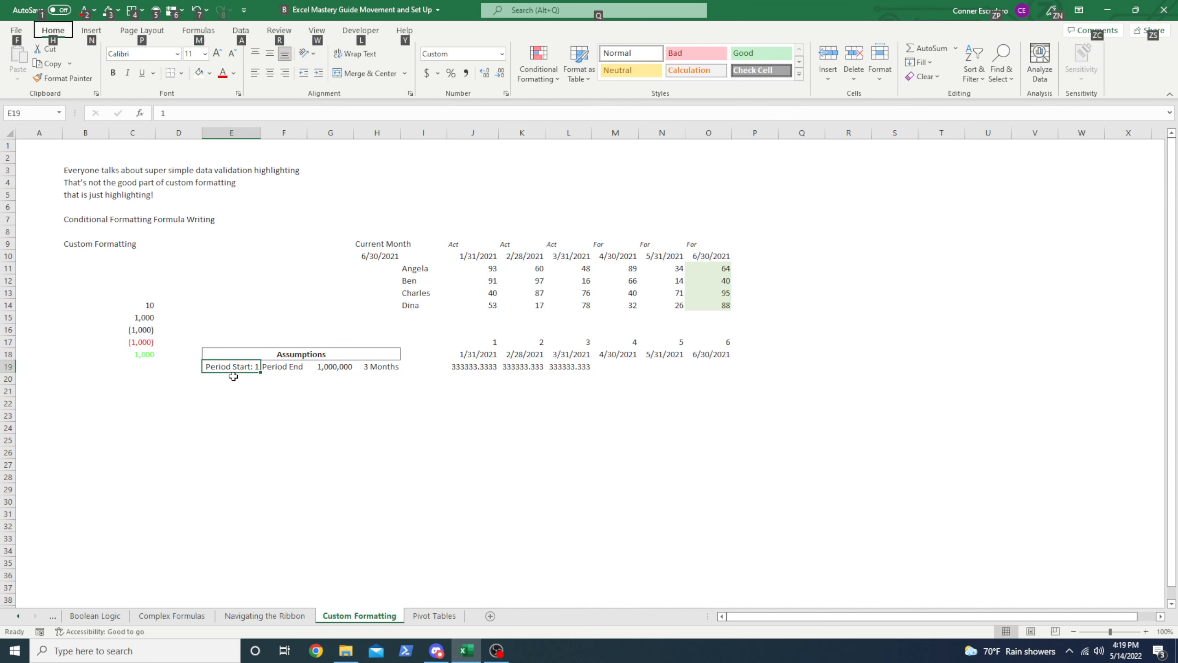
key(Escape)
key(Down)
key(Up)
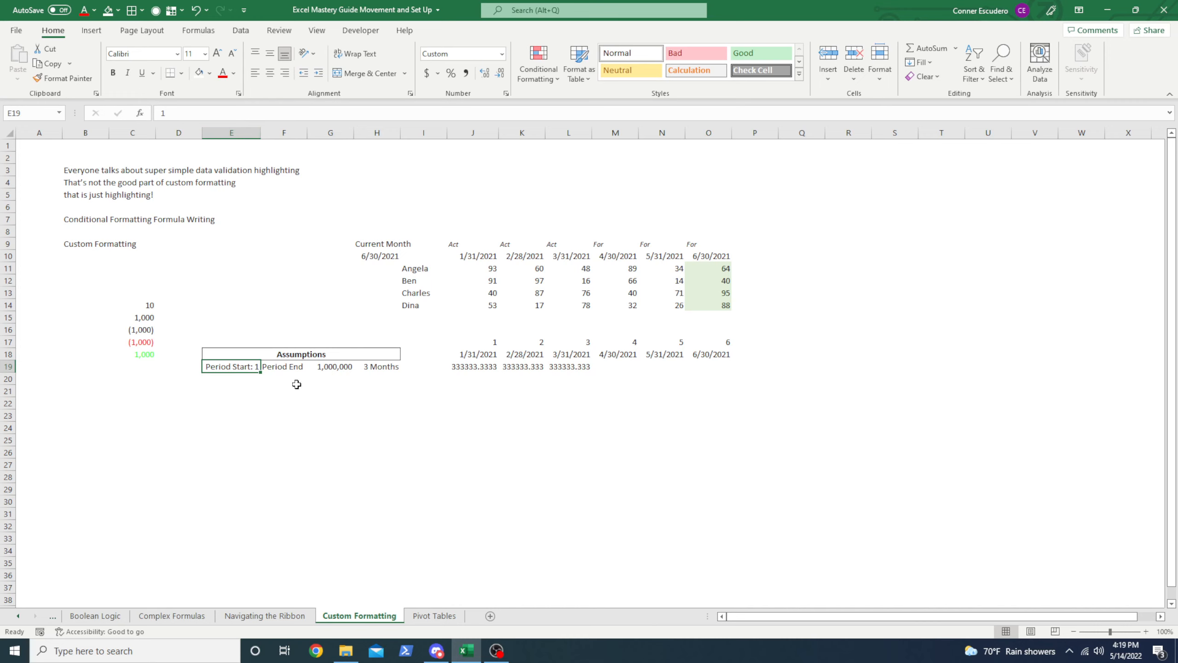
- Apply the custom number format "Period End:" 0 to F19
key(Right)
key(ctrl+1)
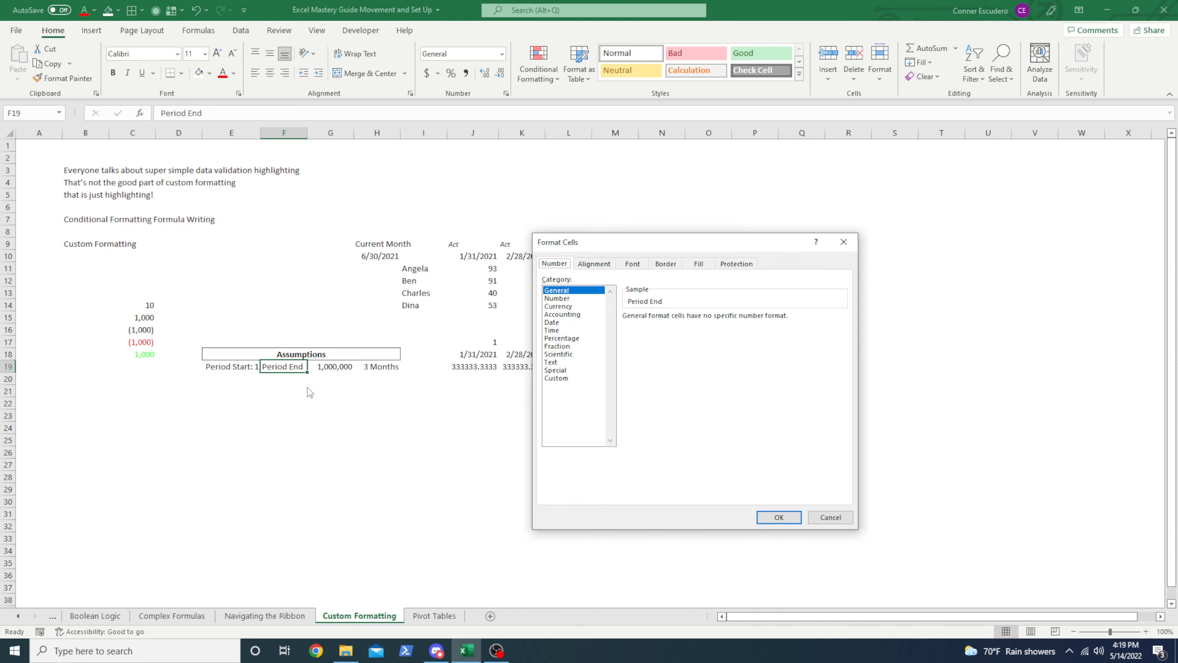
key(Down)
key(Down)
key(Down)
key(Down)
key(Down)
key(Down)
key(Down)
key(Down)
key(Down)
key(Down)
key(Down)
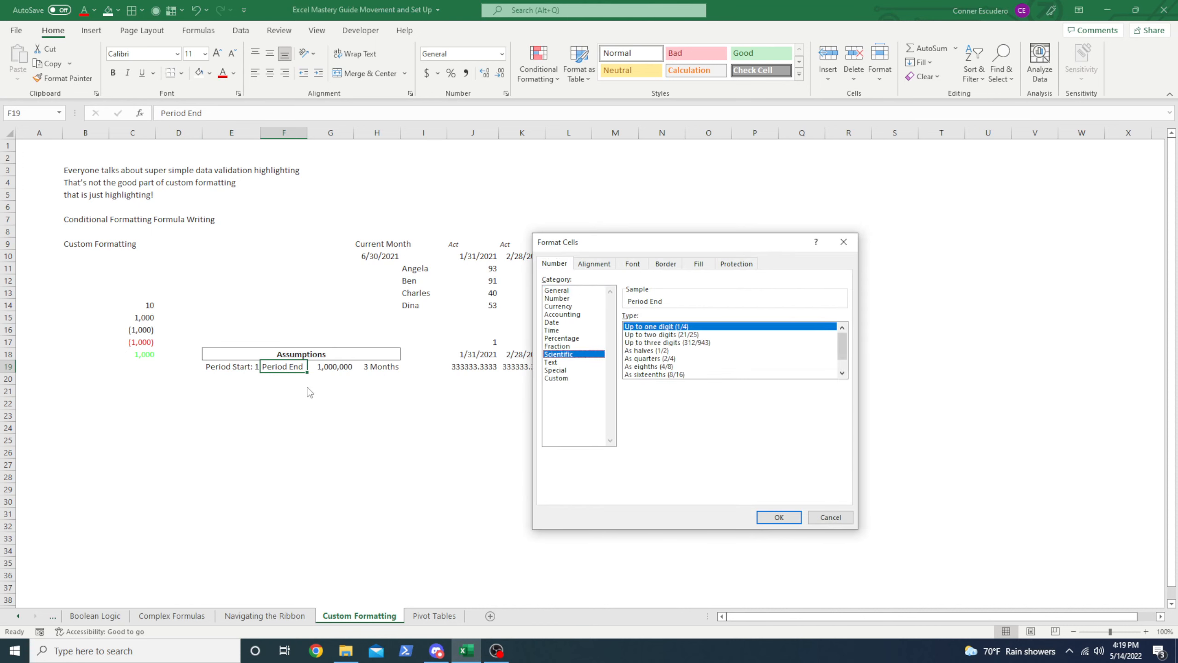
key(BackSpace)
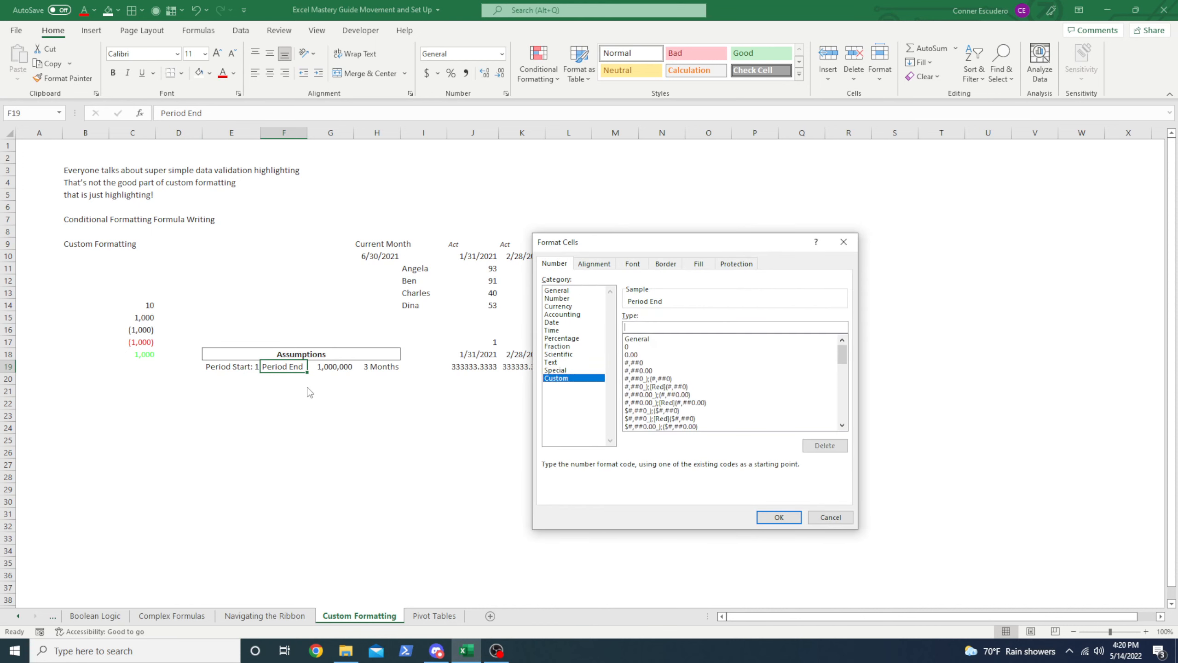
text("Period End:" 0)
key(Return)
- Replace the text in F19 with the number 3
key(Delete)
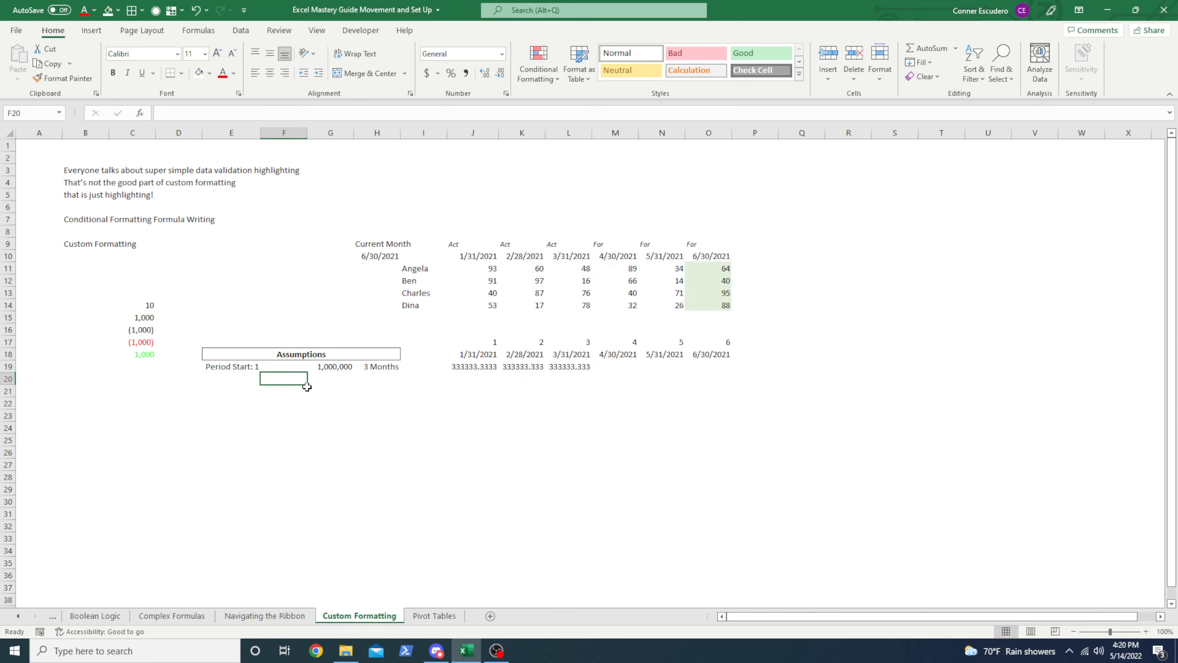
key(Left)
key(Right)
text(3)
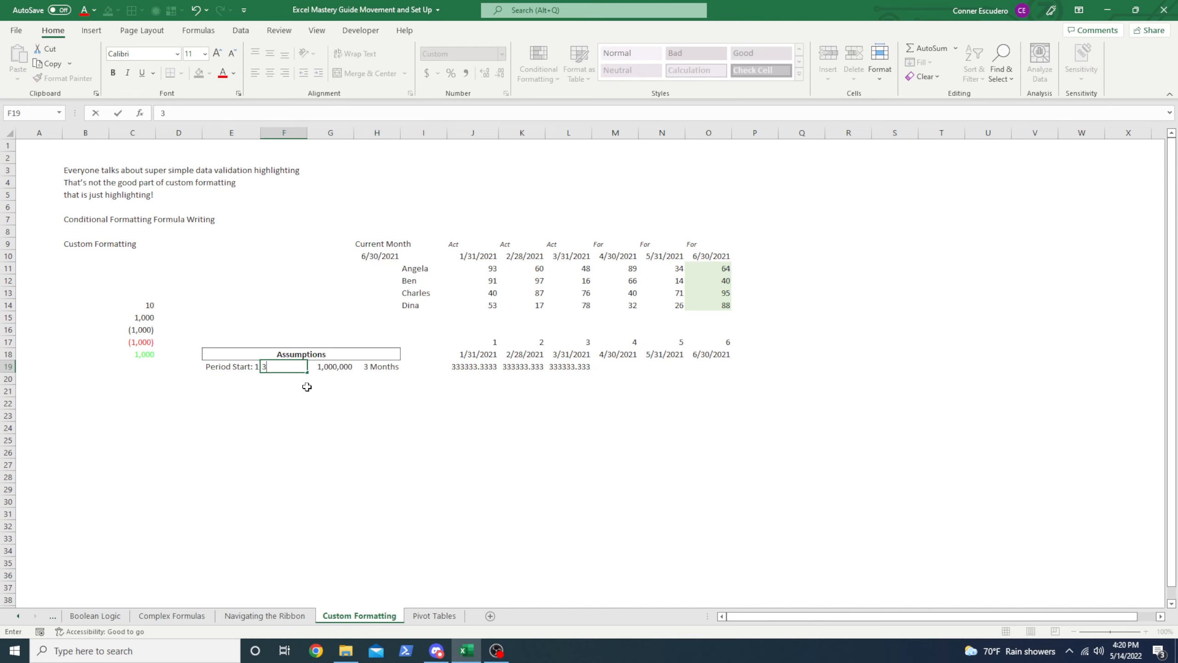
key(Return)
- Examine the values stored behind the formatted cells in the assumptions row, E19 through H19
key(Up)
key(Right)
key(Right)
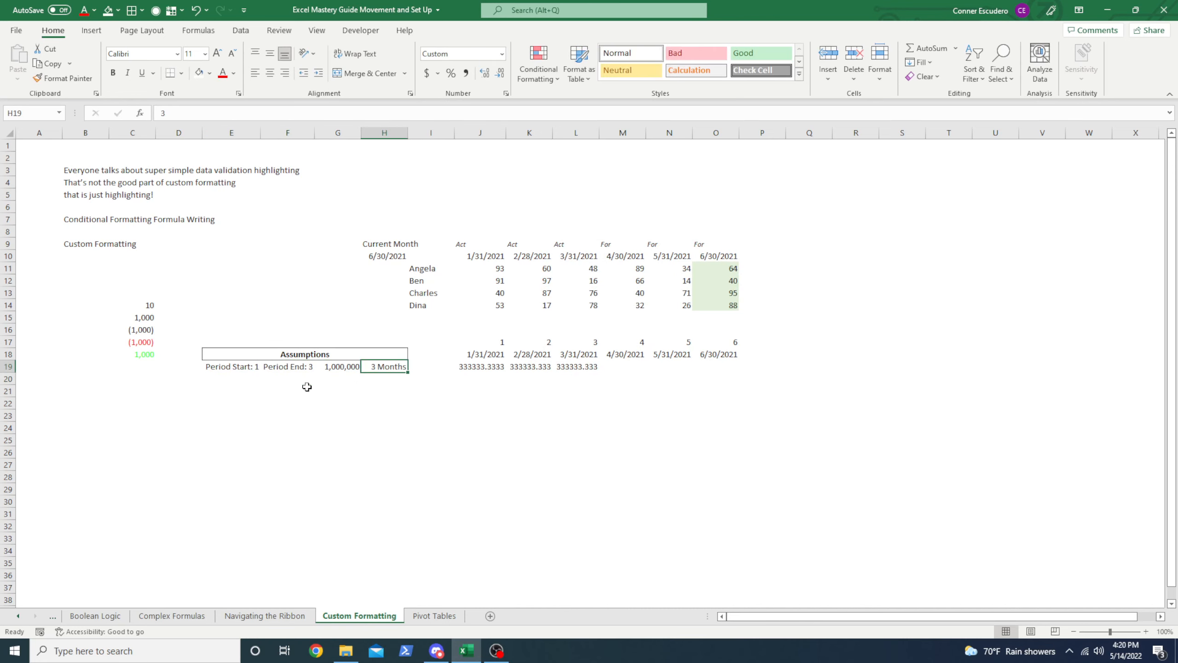
key(Left)
key(Left)
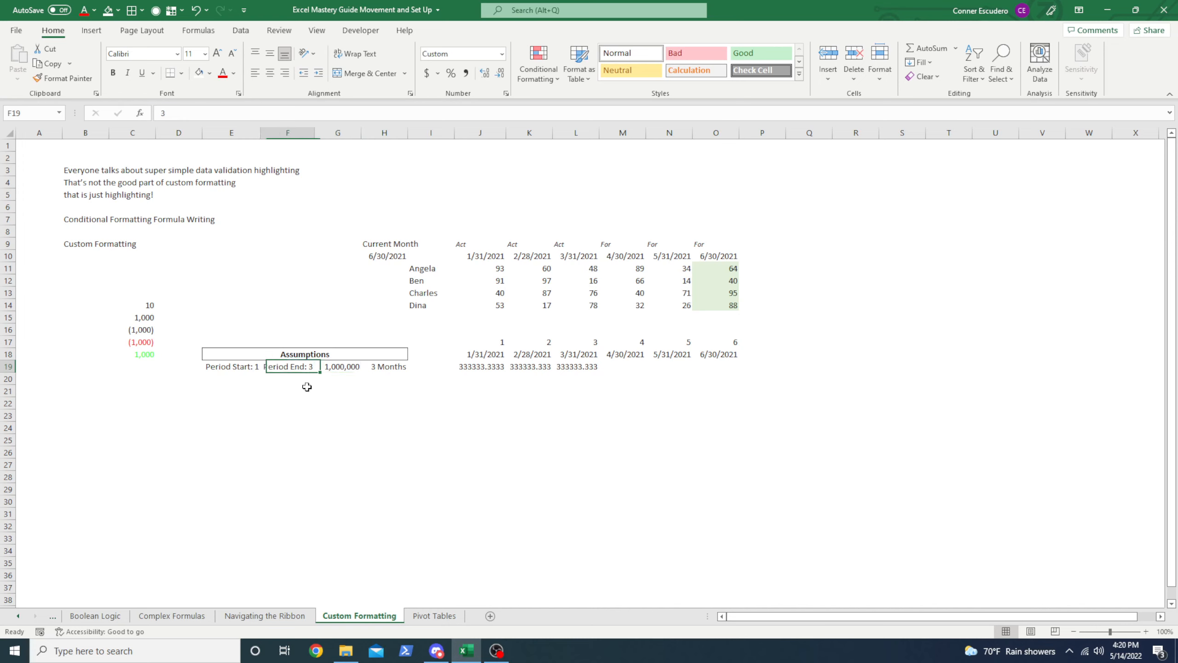
key(Left)
key(Right)
key(Right)
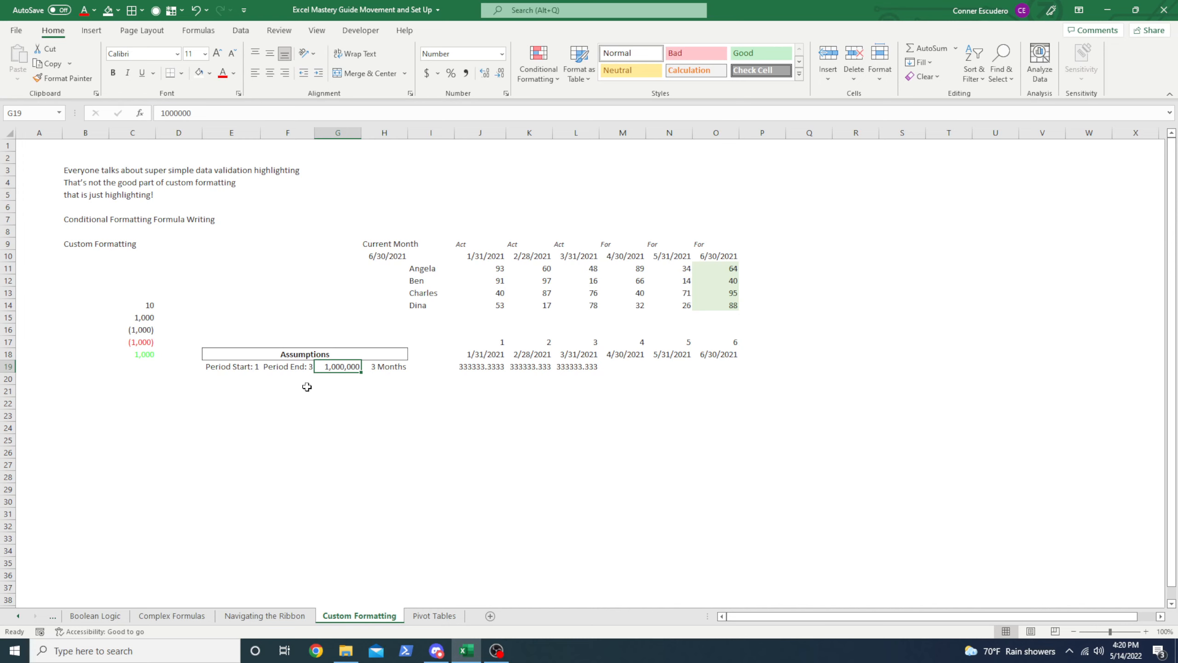
- Replace the months value in H19 with the formula =(F19-E19+1)
key(Right)
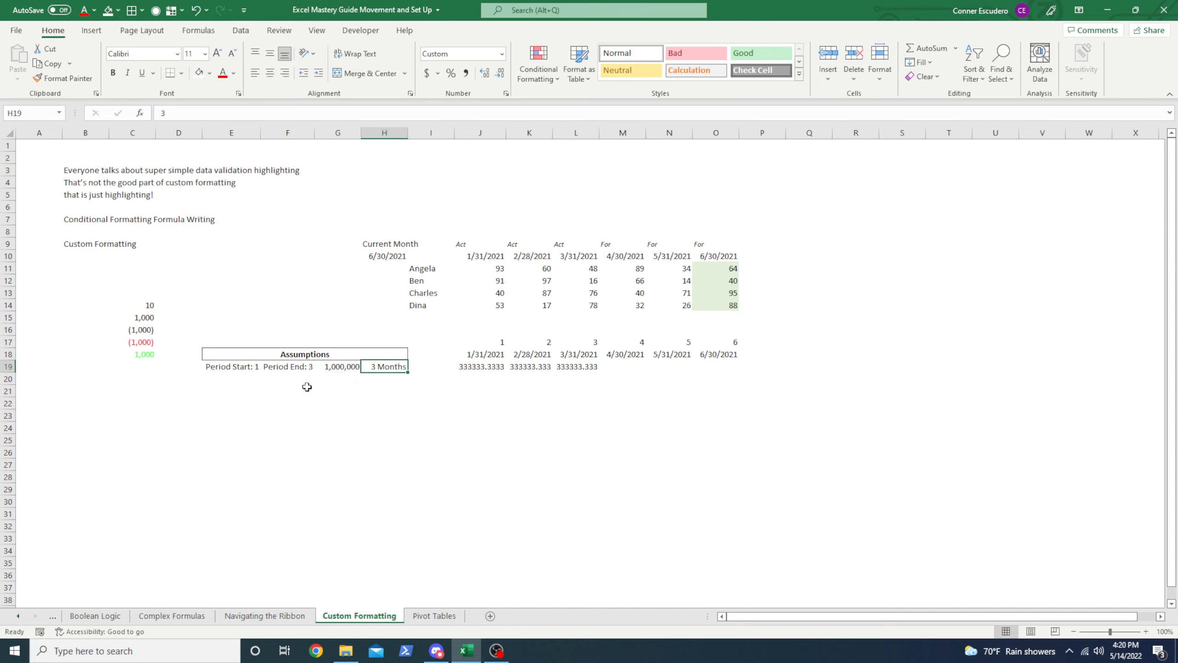
text(=)
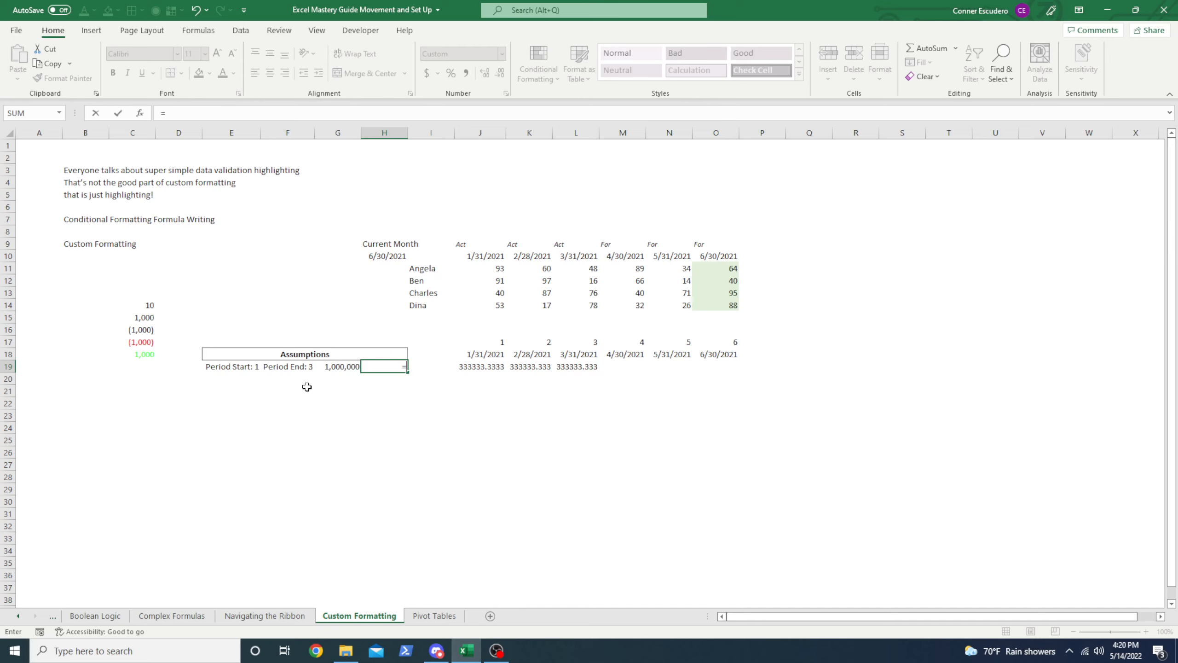
text(()
key(Left)
key(Left)
text(-)
key(Left)
key(Left)
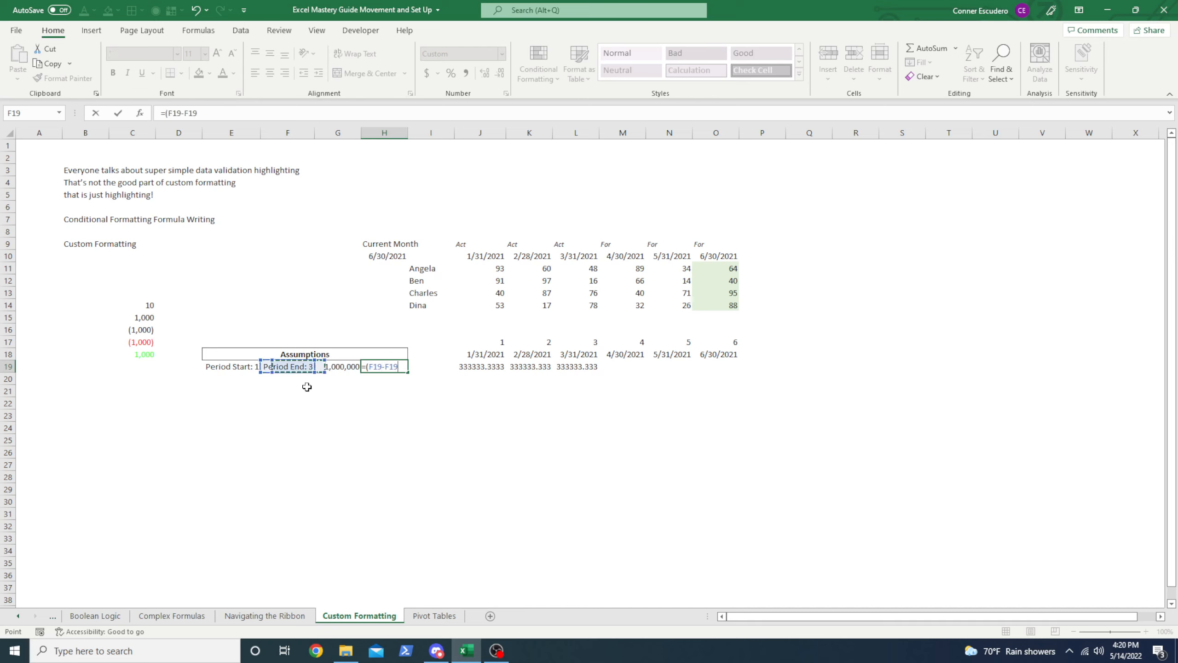
key(Left)
text(+1))
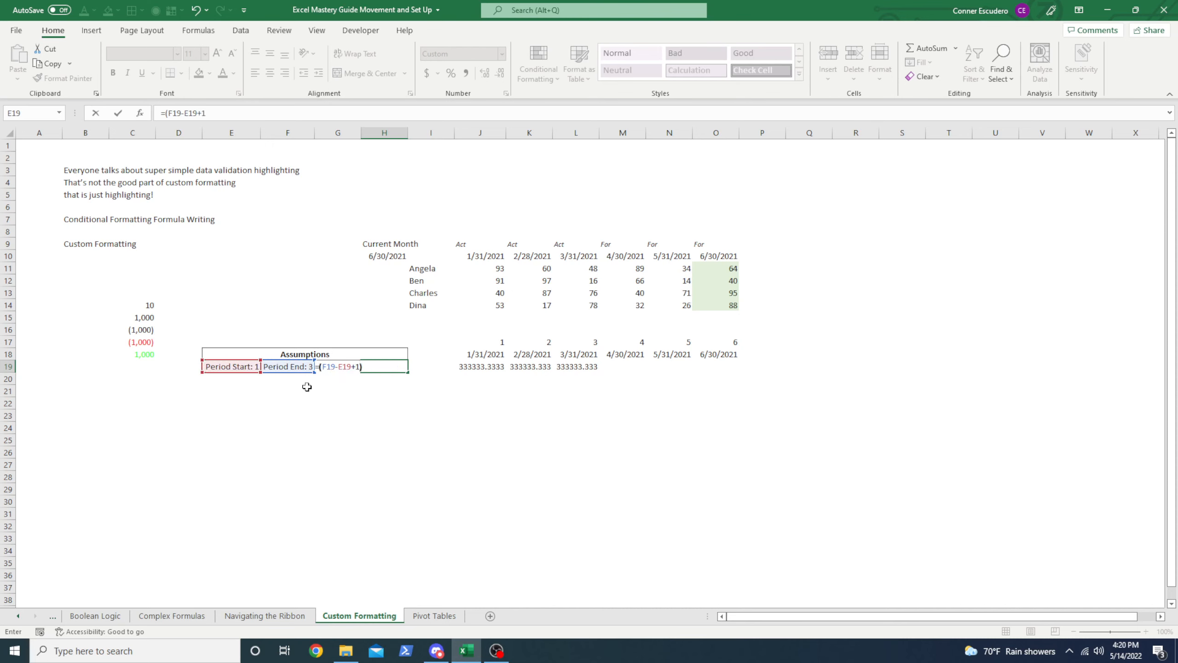
key(ctrl+Return)
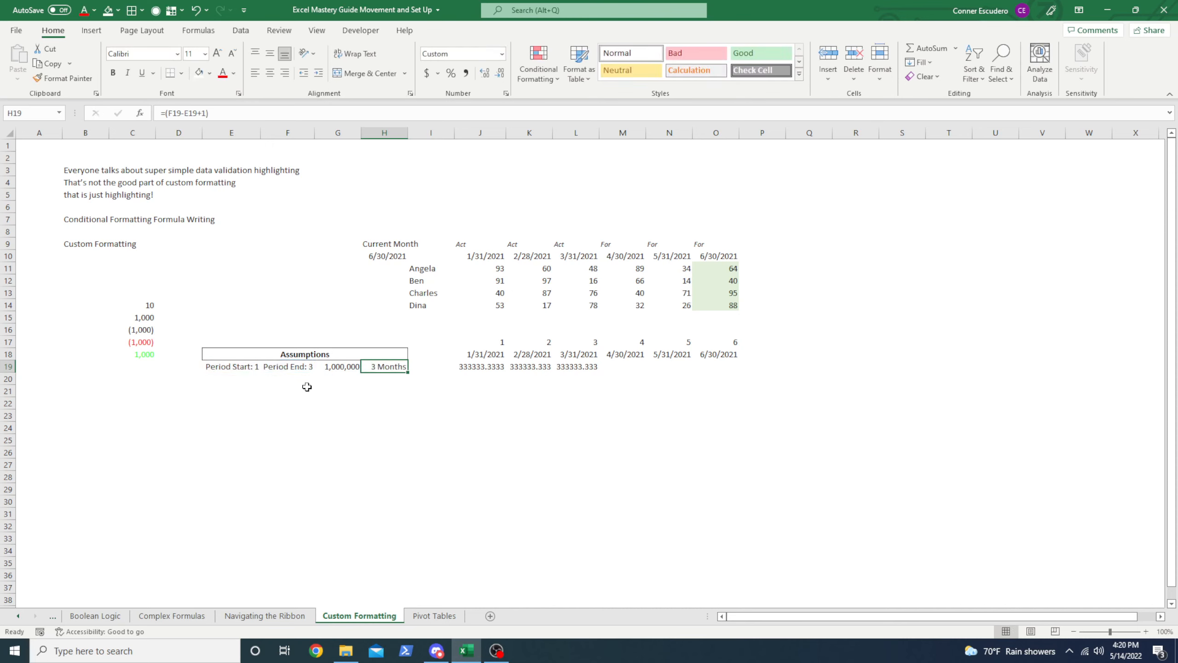
- Test the period end in F19 with the values 5 and 4, and restore it to 3
key(Left)
key(Left)
key(Left)
key(Right)
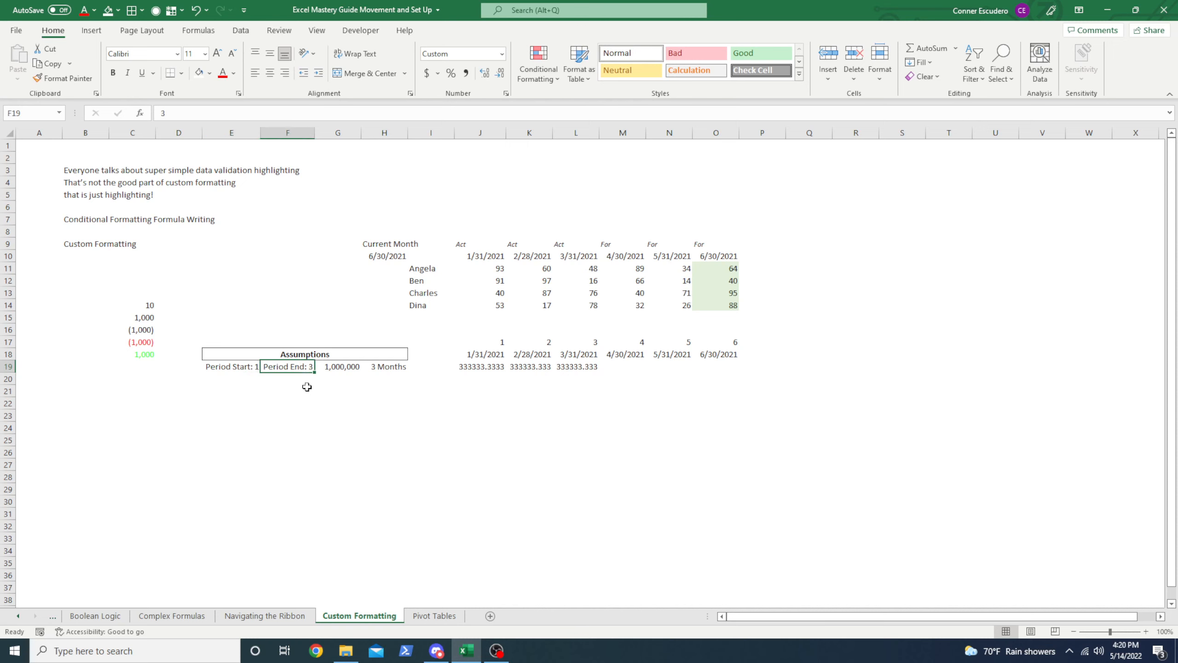
text(5)
key(Return)
key(Up)
text(4)
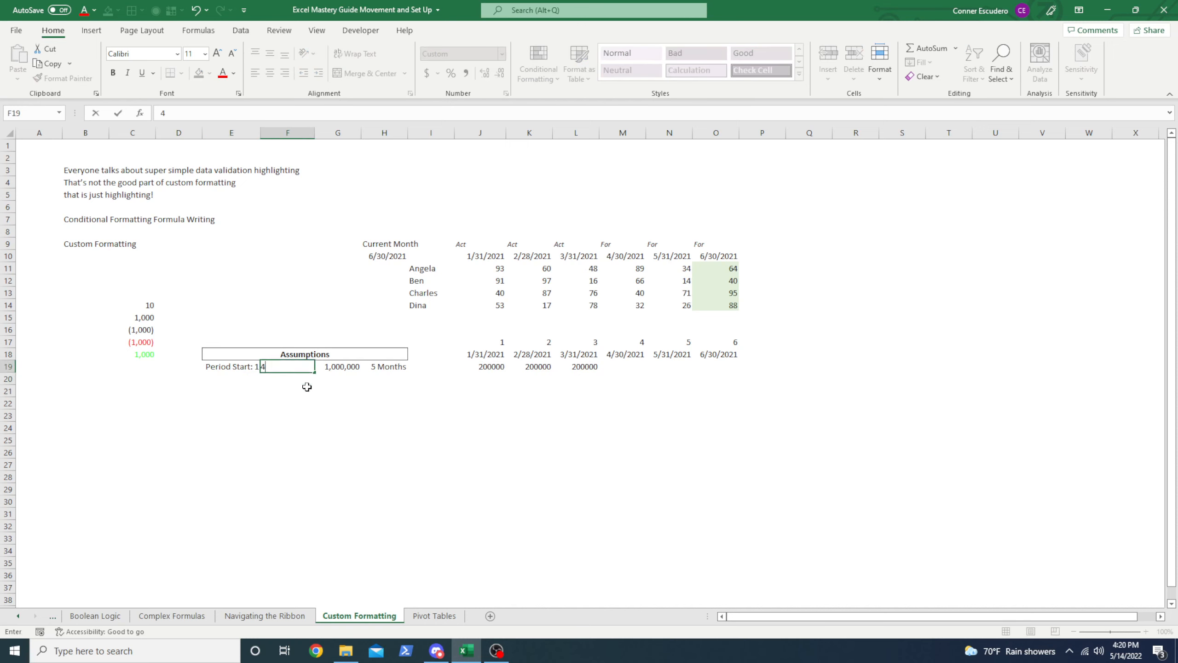
key(Return)
key(Up)
text(3)
key(Return)
key(Up)
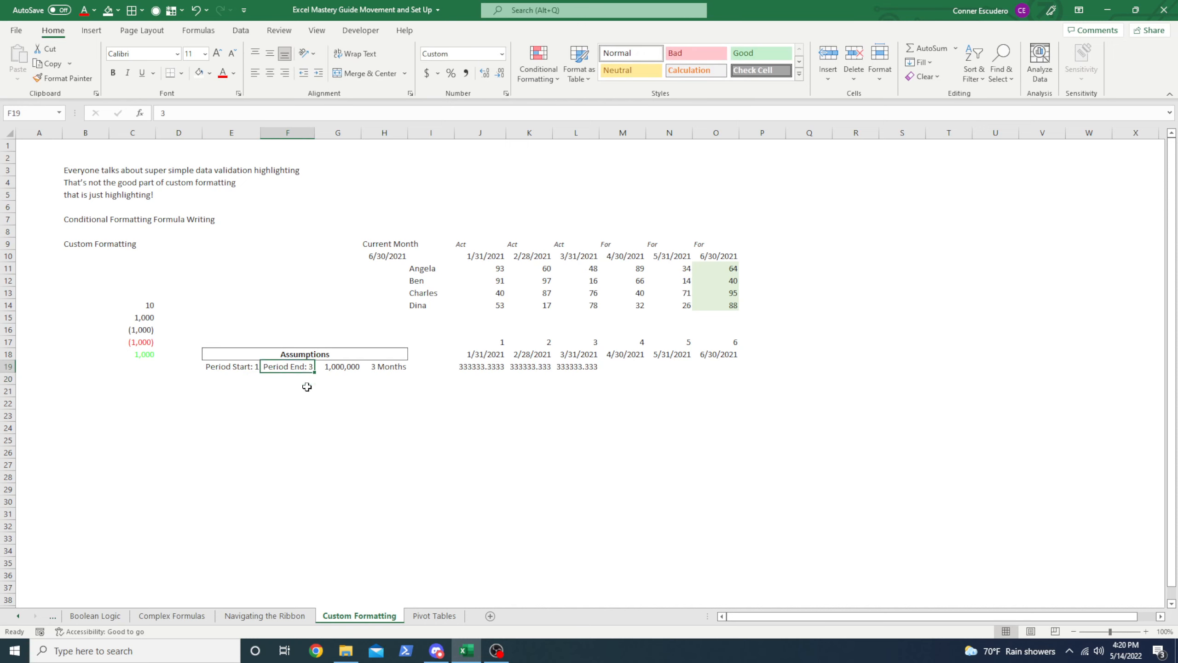
- Clear the existing spreading formulas from J19:L19
key(Right)
key(Right)
key(Right)
key(Right)
key(Right)
key(Right)
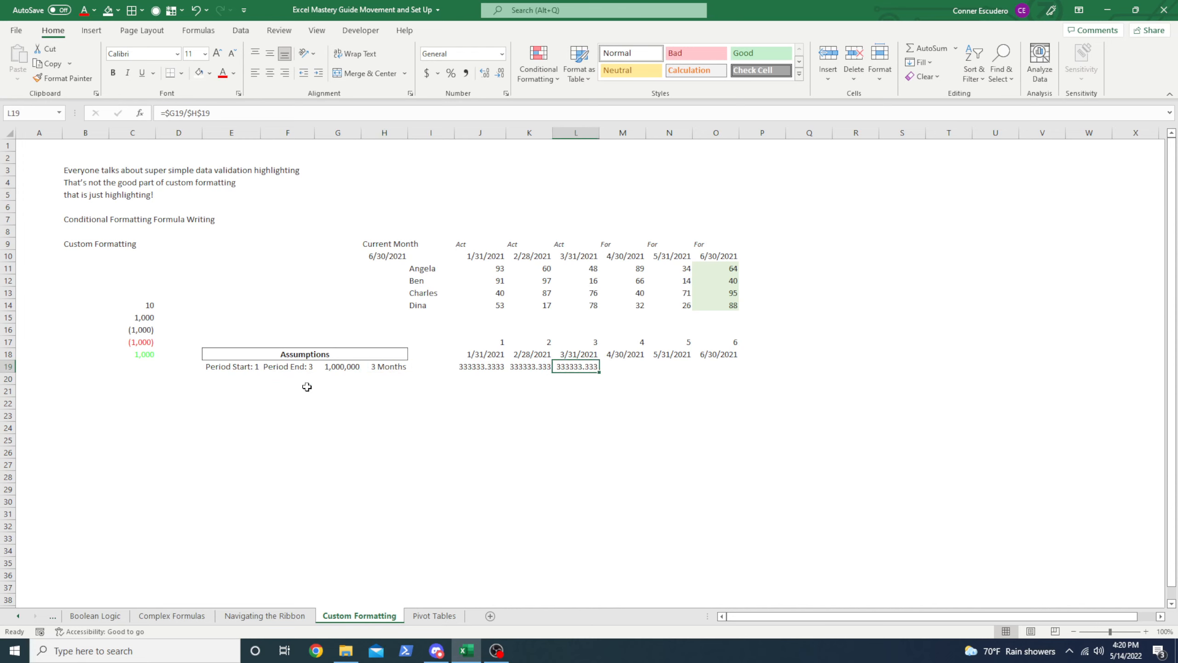
key(Left)
key(Left)
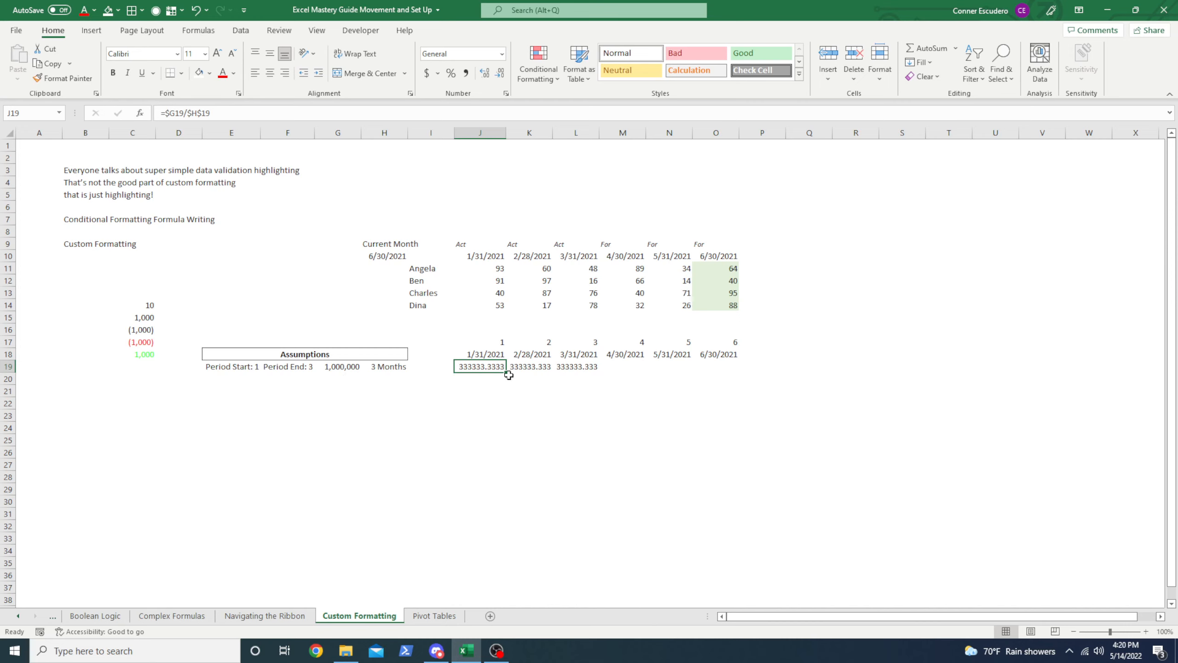
key(shift+Right)
key(shift+Right)
key(Delete)
key(shift+Left)
key(shift+Left)
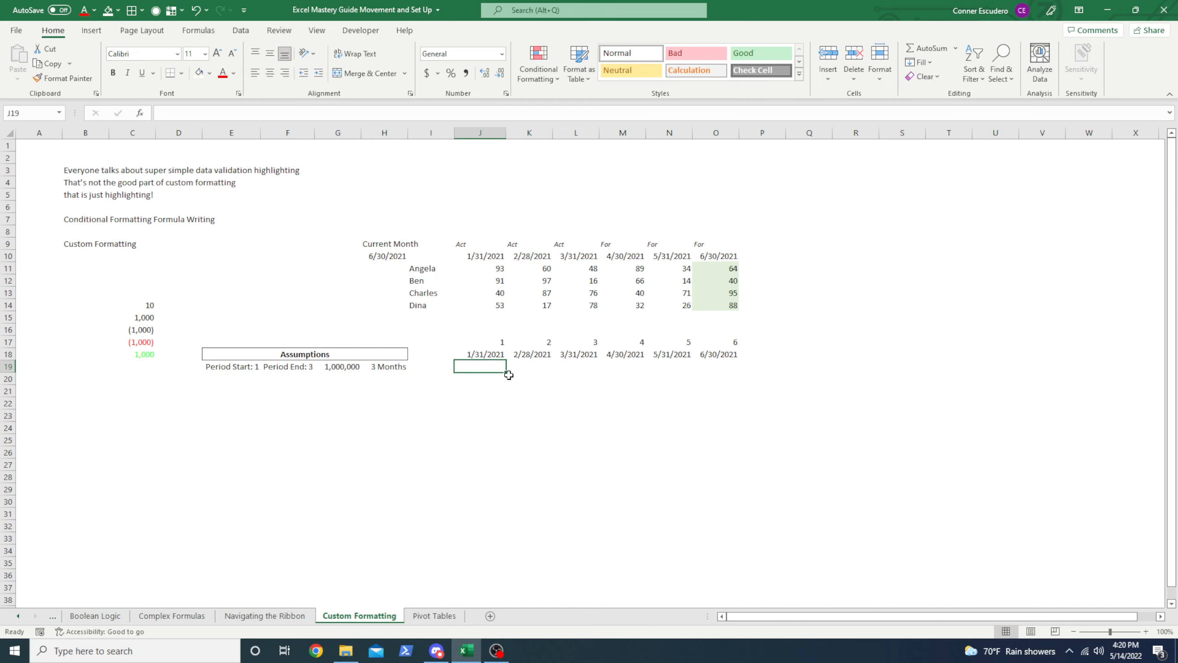
- Enter the formula =(J$17<=H19) in J19 to test the month number against the months assumption
text(=)
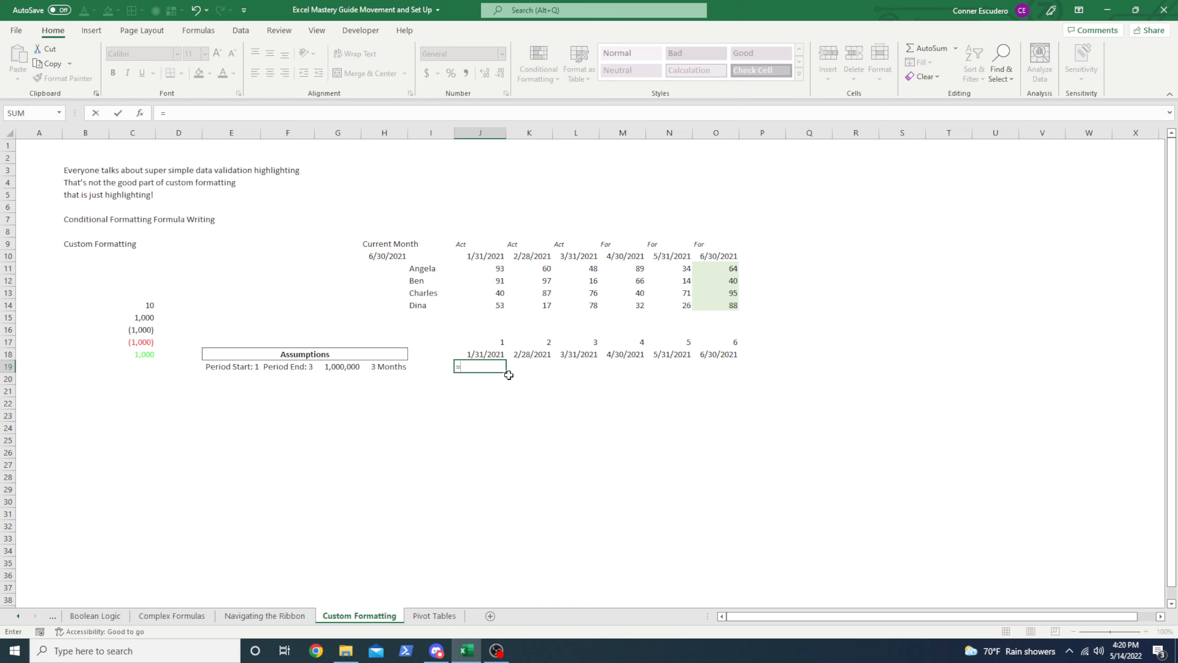
text(()
key(Up)
key(Up)
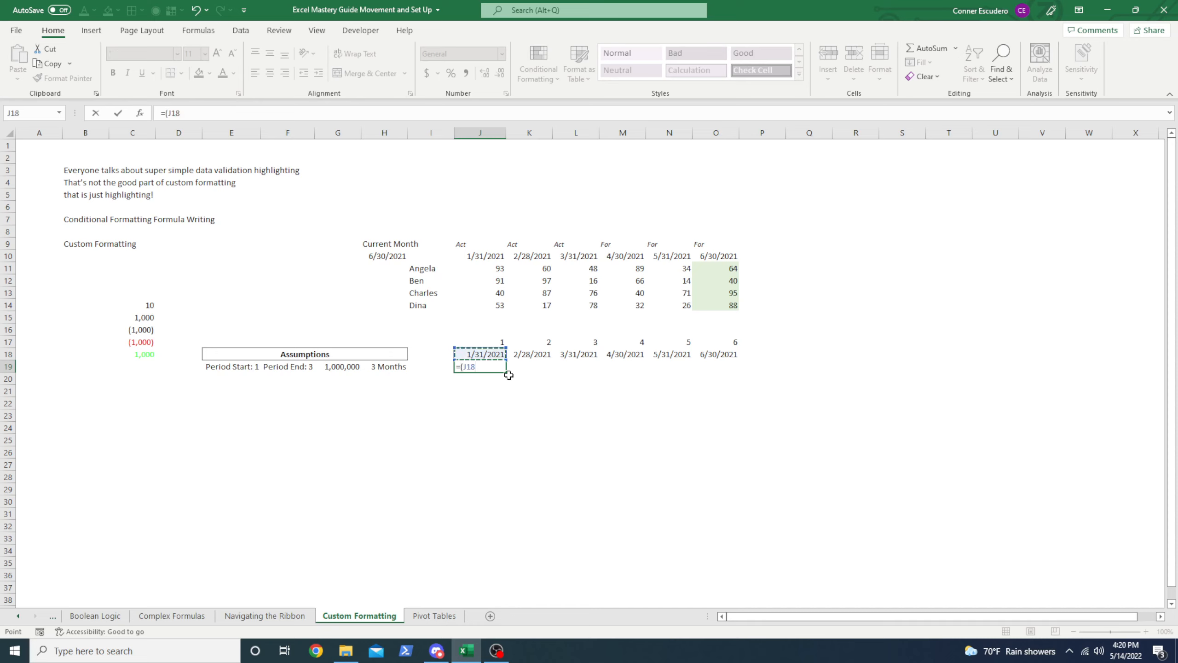
key(F4)
key(F4)
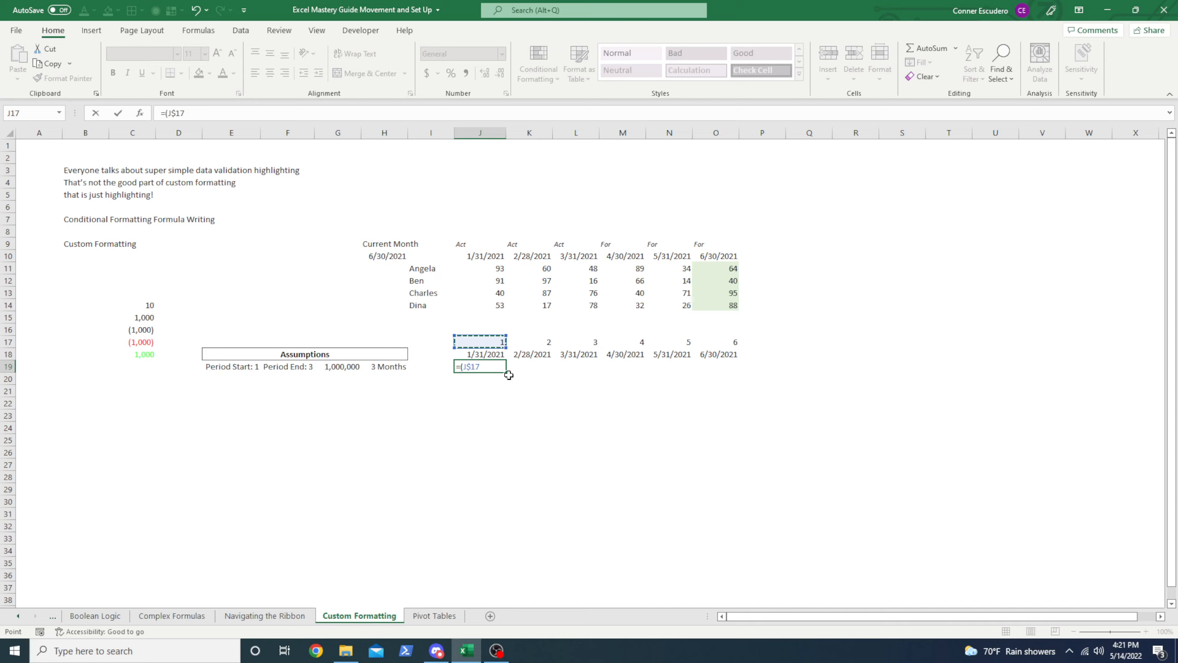
text(<=)
key(Left)
key(Left)
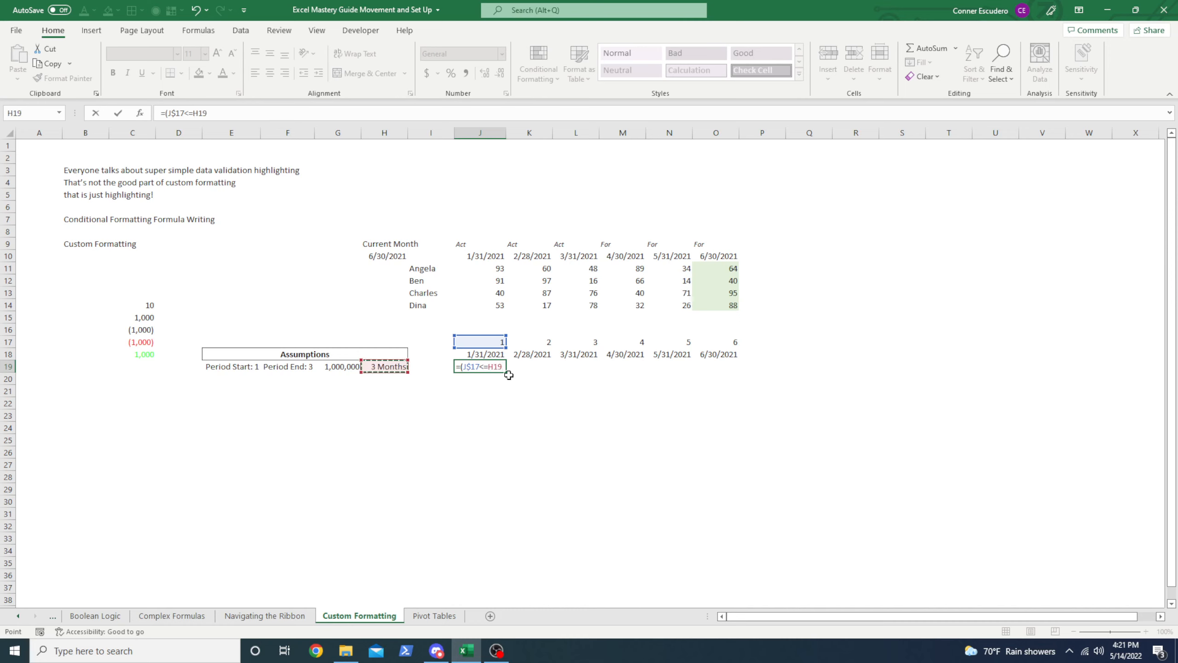
key(Left)
key(Left)
key(Left)
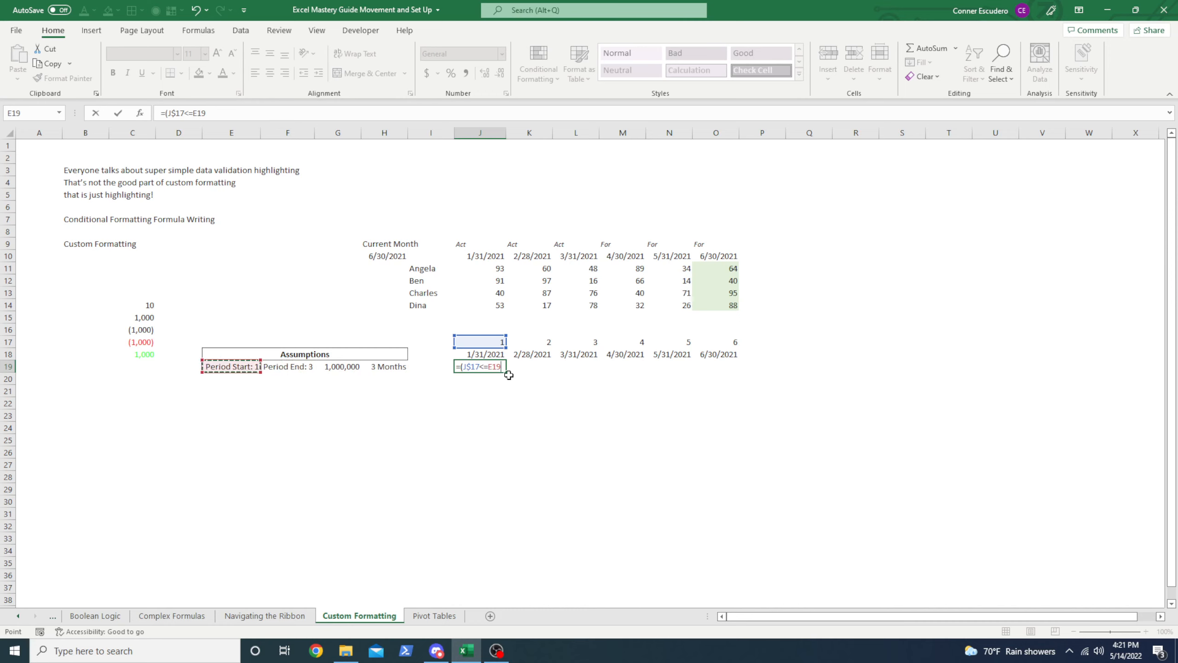
key(Right)
key(Right)
key(Right)
key(Right)
key(Left)
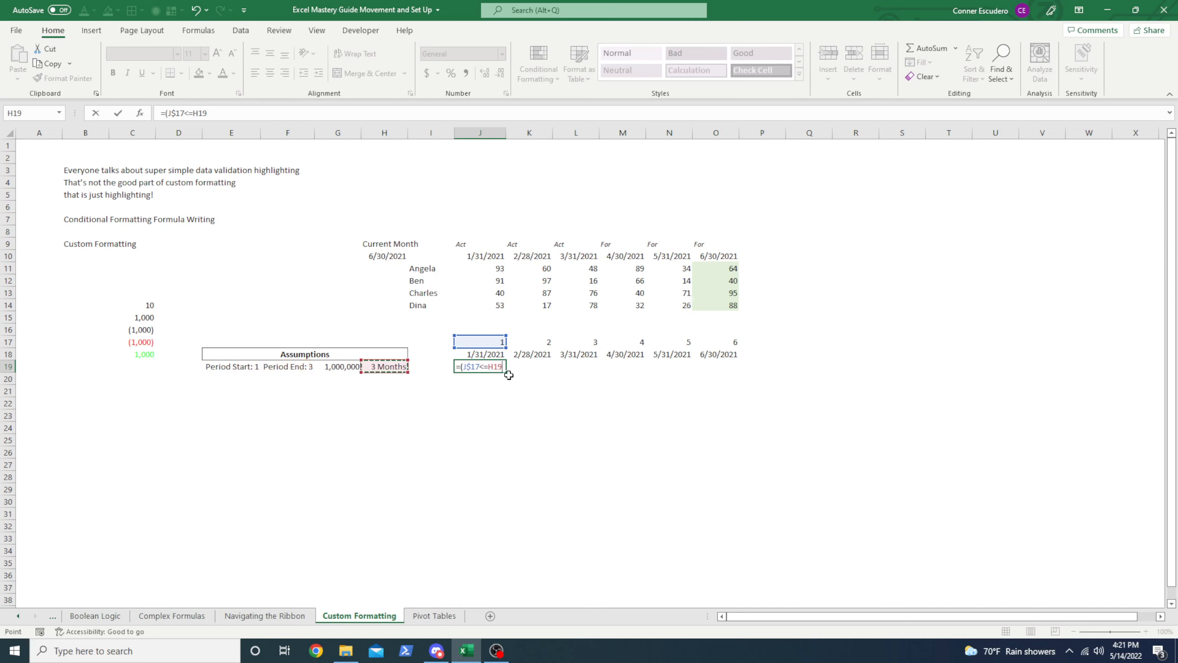
text())
key(Return)
- Fill the test formula from J19 across to O19 and check the references in the copied cells
key(Up)
key(shift+Right)
key(shift+Right)
key(shift+Right)
key(shift+Right)
key(shift+Right)
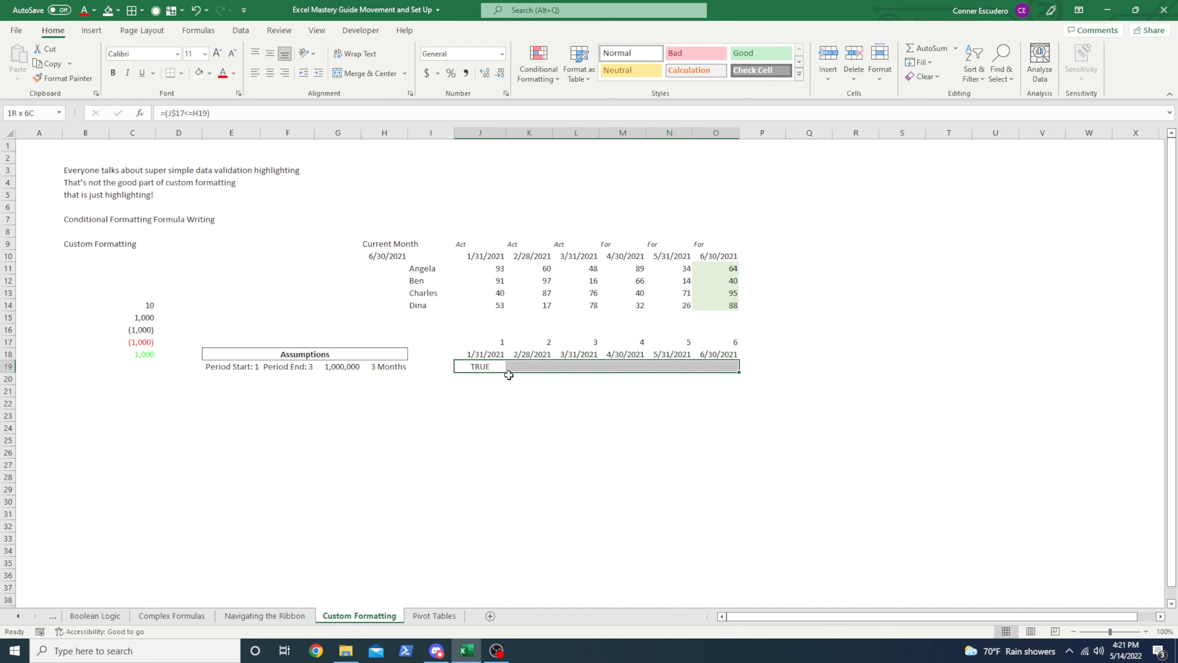
key(ctrl+r)
key(Right)
key(Right)
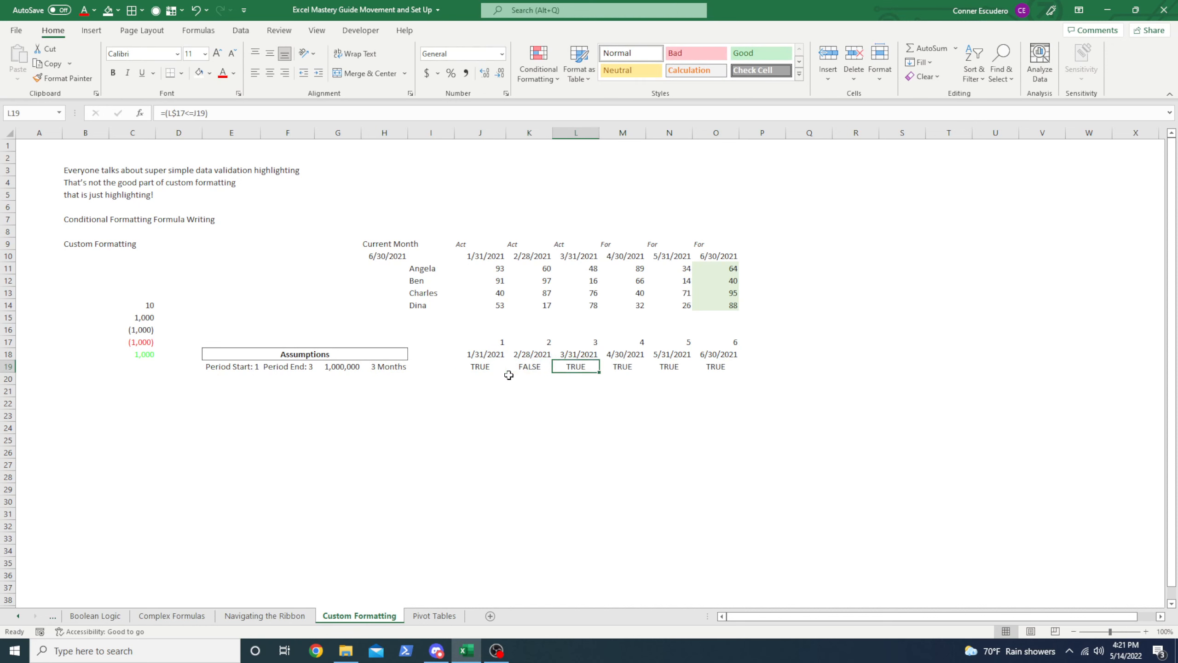
key(Left)
key(Left)
key(Right)
key(Right)
key(Left)
key(Left)
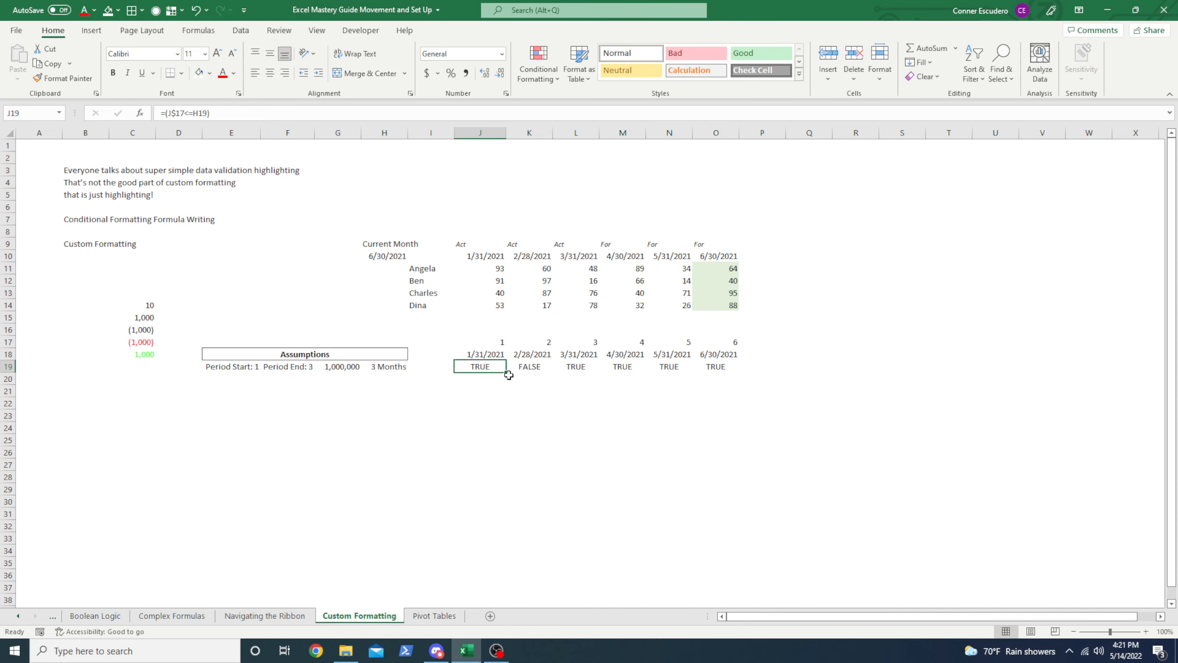
- Make the months reference in J19's formula absolute so it reads =(J$17<=$H$19)
key(F2)
key(Escape)
click(201, 113)
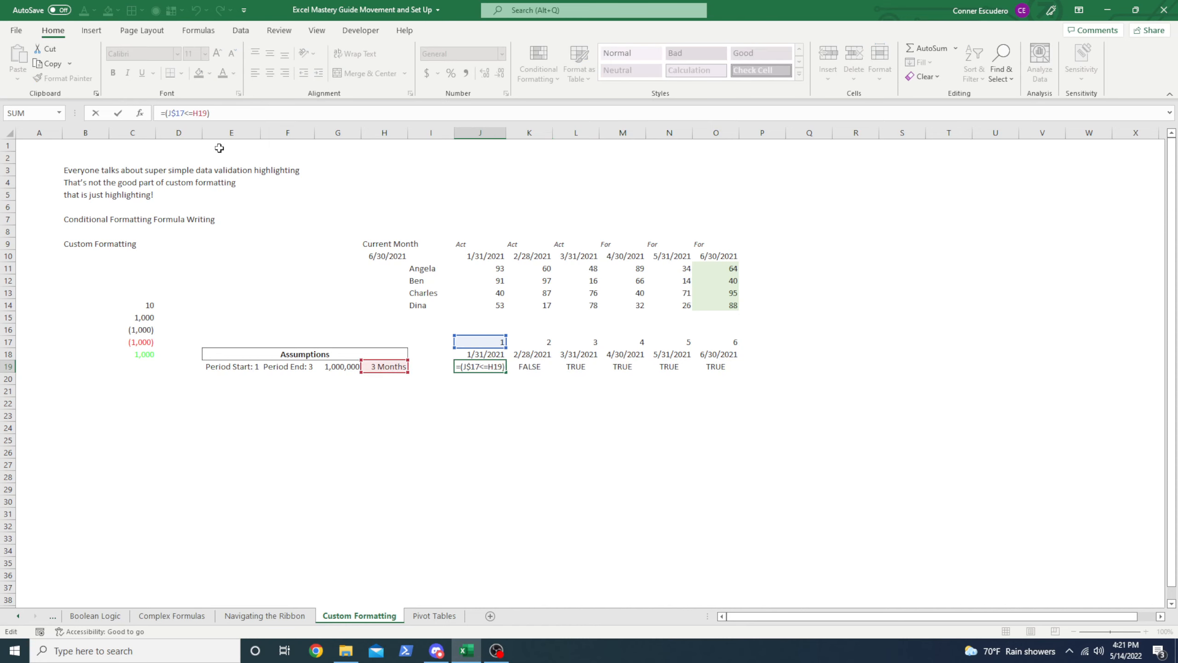
key(F4)
key(Return)
- Fill the corrected formula from J19 across to O19 and check each month's result
key(Up)
key(ctrl+shift+Right)
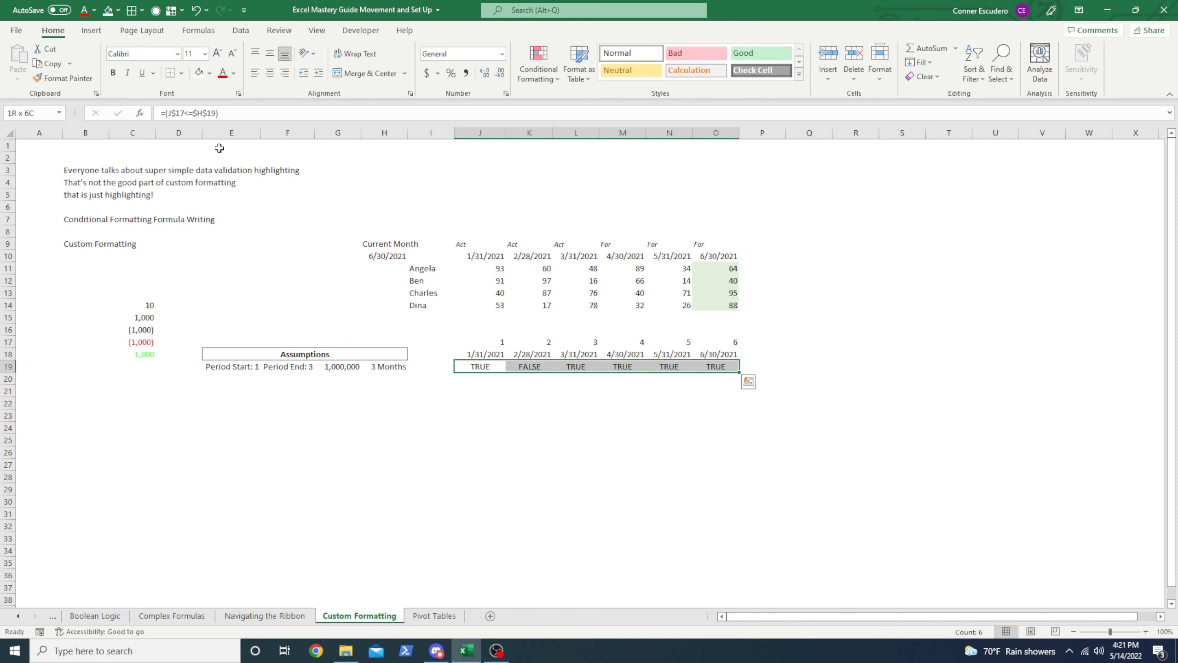
key(ctrl+r)
key(Right)
key(Right)
key(Right)
key(Right)
key(Right)
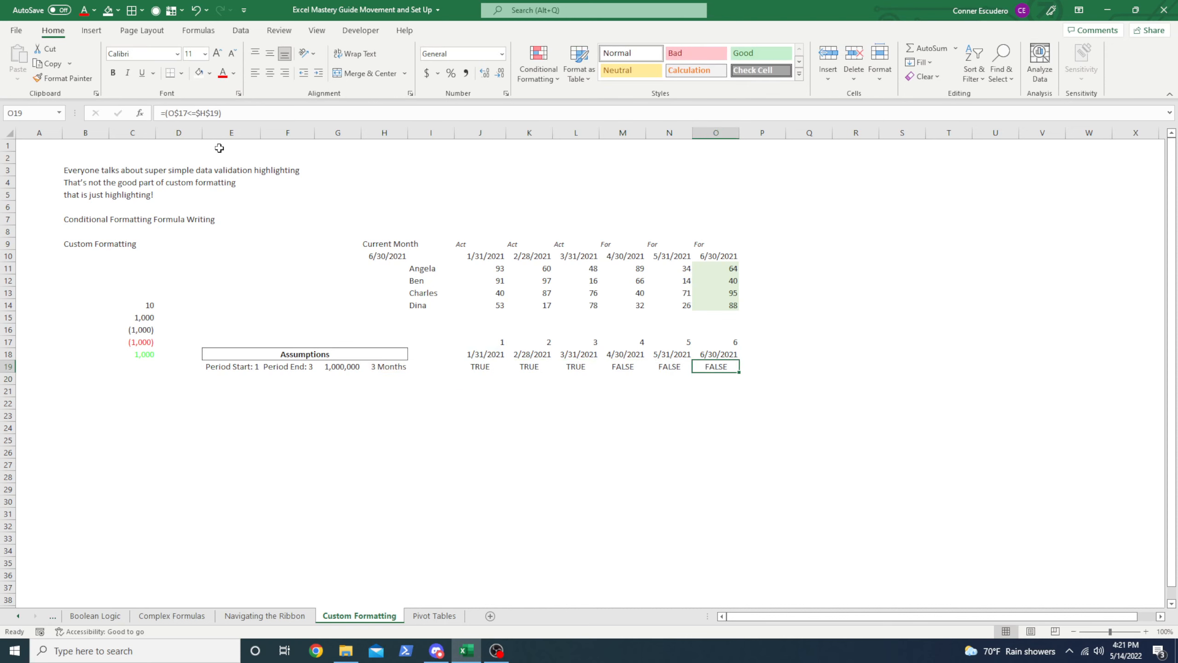
key(Left)
key(Left)
key(Left)
key(Left)
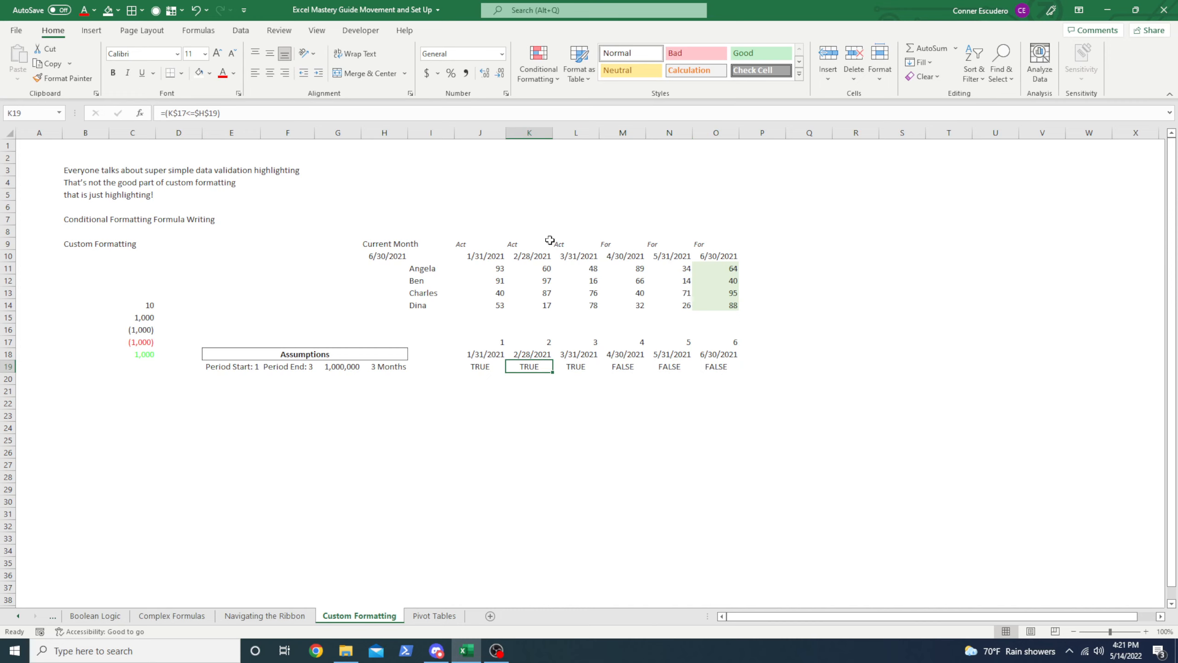
- Clear the copied test formulas from K19:O19, keeping only the one in J19
key(Left)
key(Right)
key(Left)
key(Right)
key(ctrl+shift+Right)
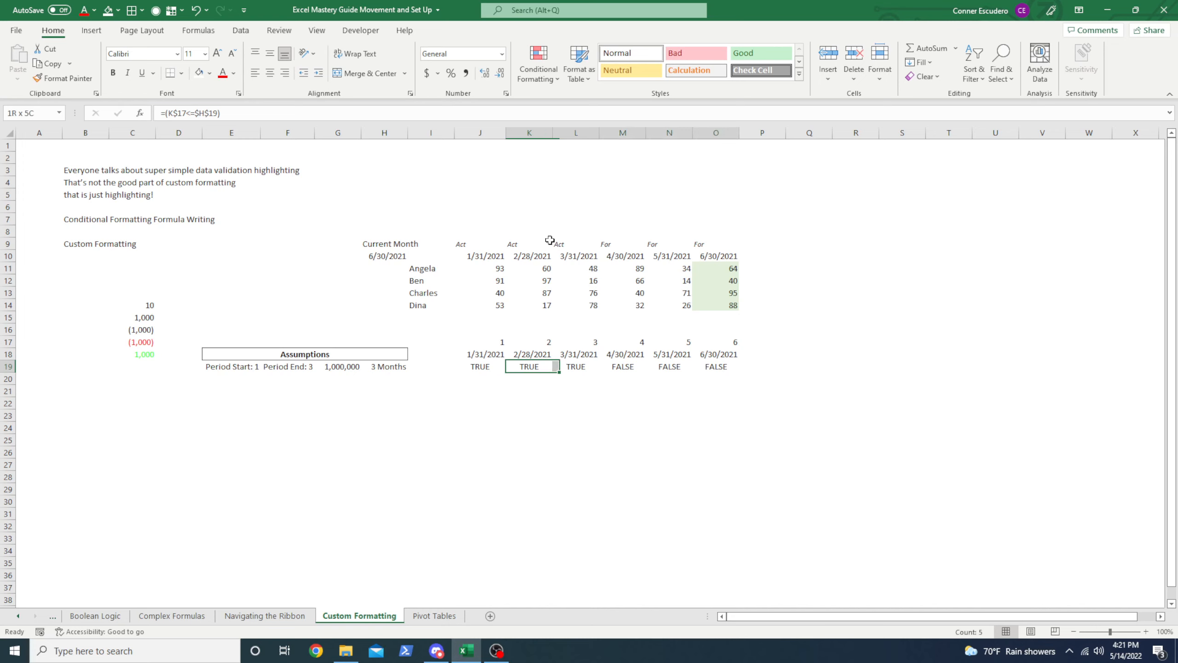
key(Delete)
- Multiply J19's formula by the absolute amount in G19 so it reads =(J$17<=$H$19) * $G$19
key(Left)
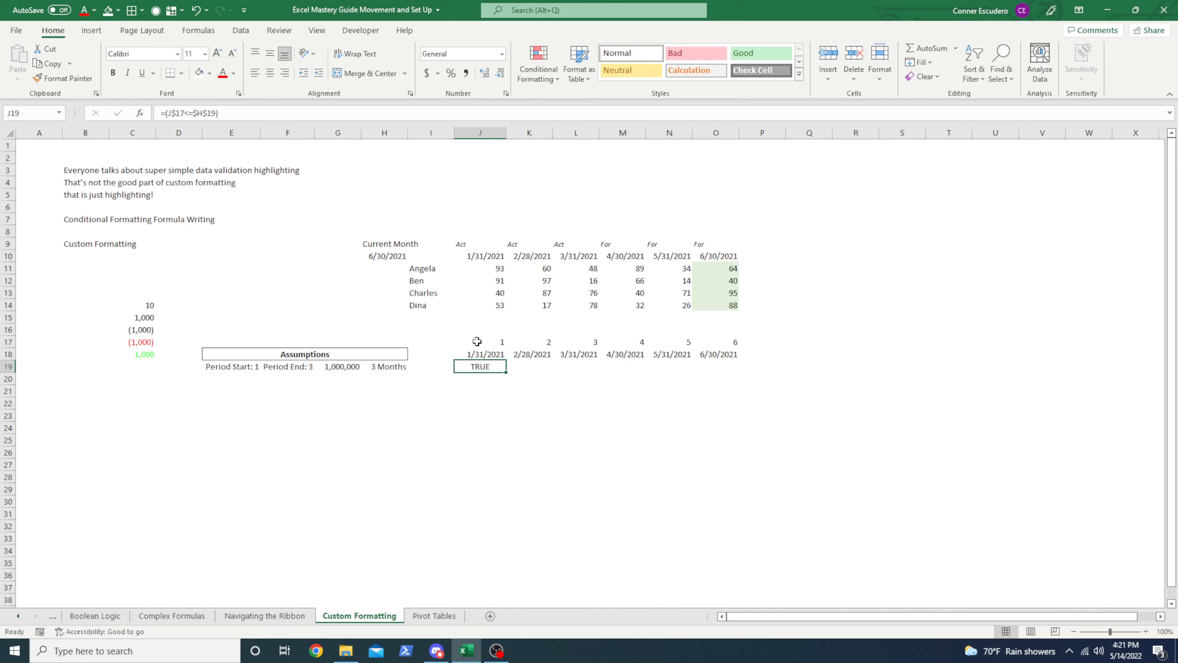
click(241, 120)
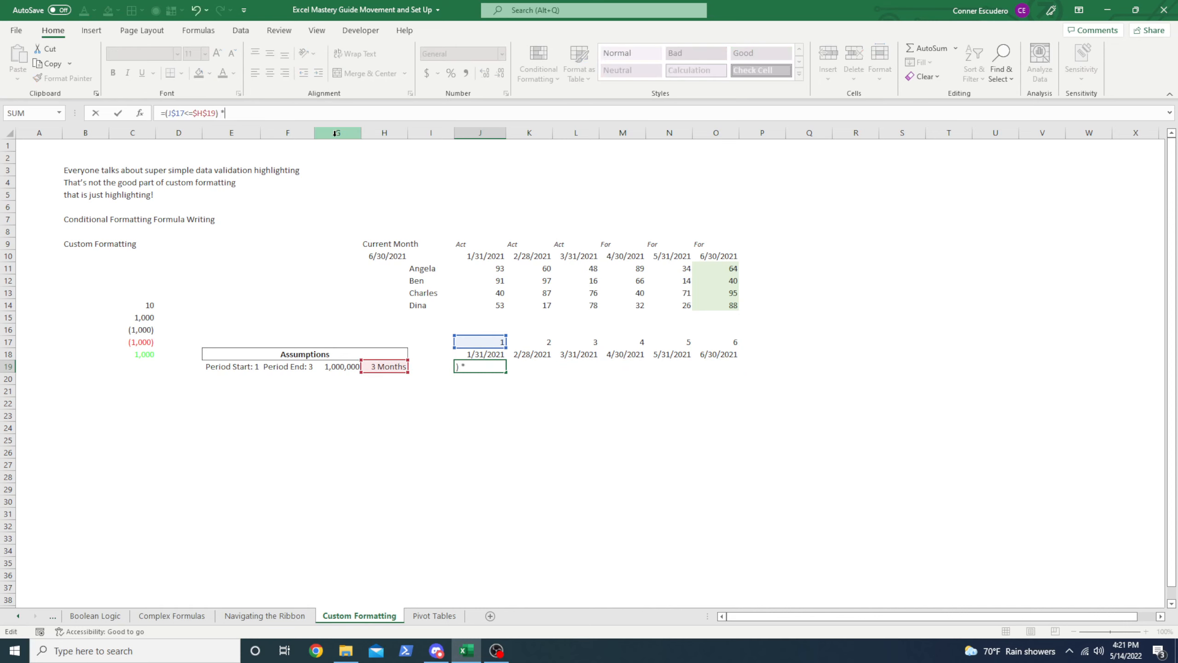
text(*)
click(338, 367)
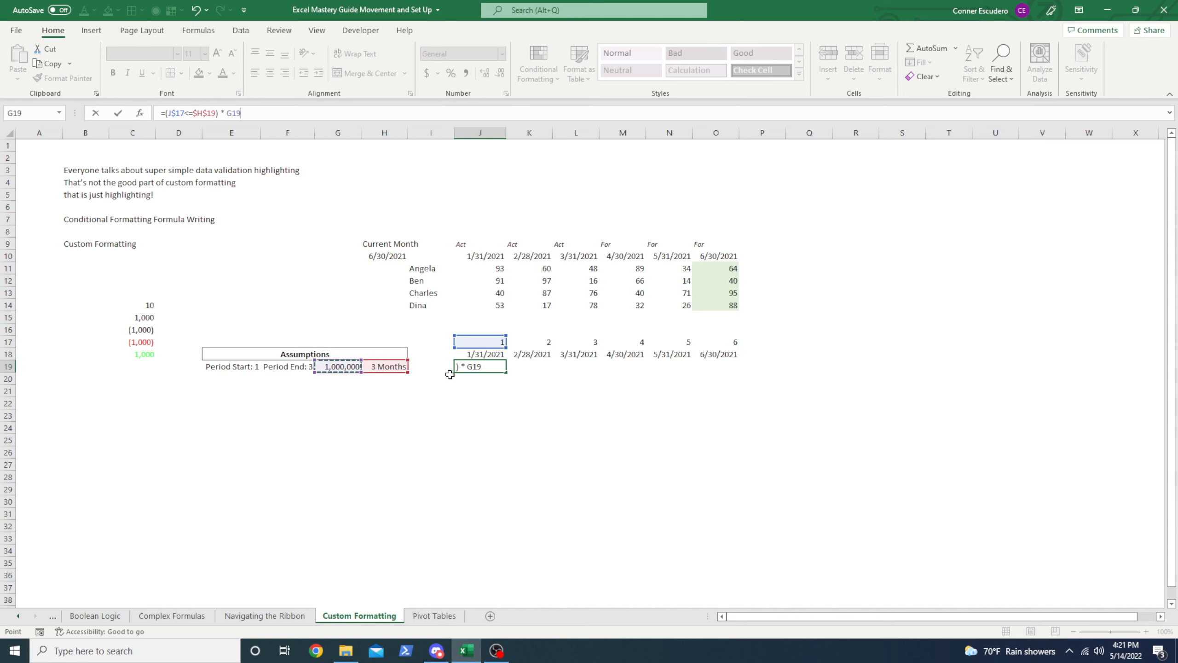
key(F4)
key(ctrl+Return)
- Fill the multiplied formula from J19 across to O19
key(shift+Right)
key(shift+Right)
key(shift+Right)
key(shift+Right)
key(shift+Right)
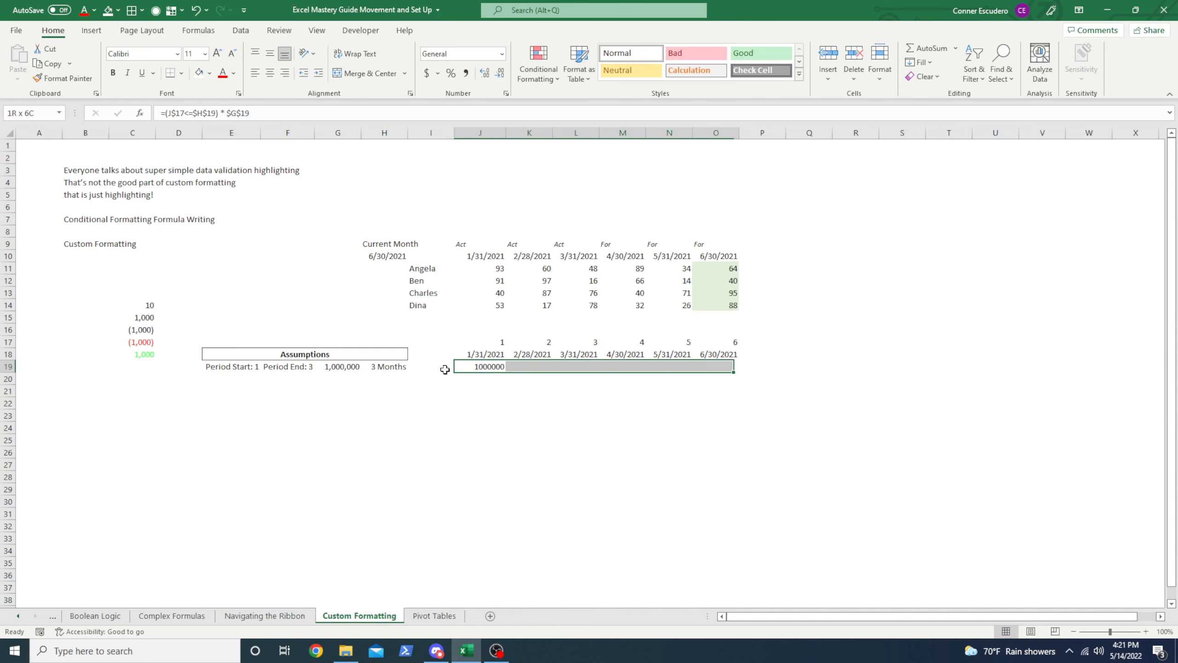
key(ctrl+r)
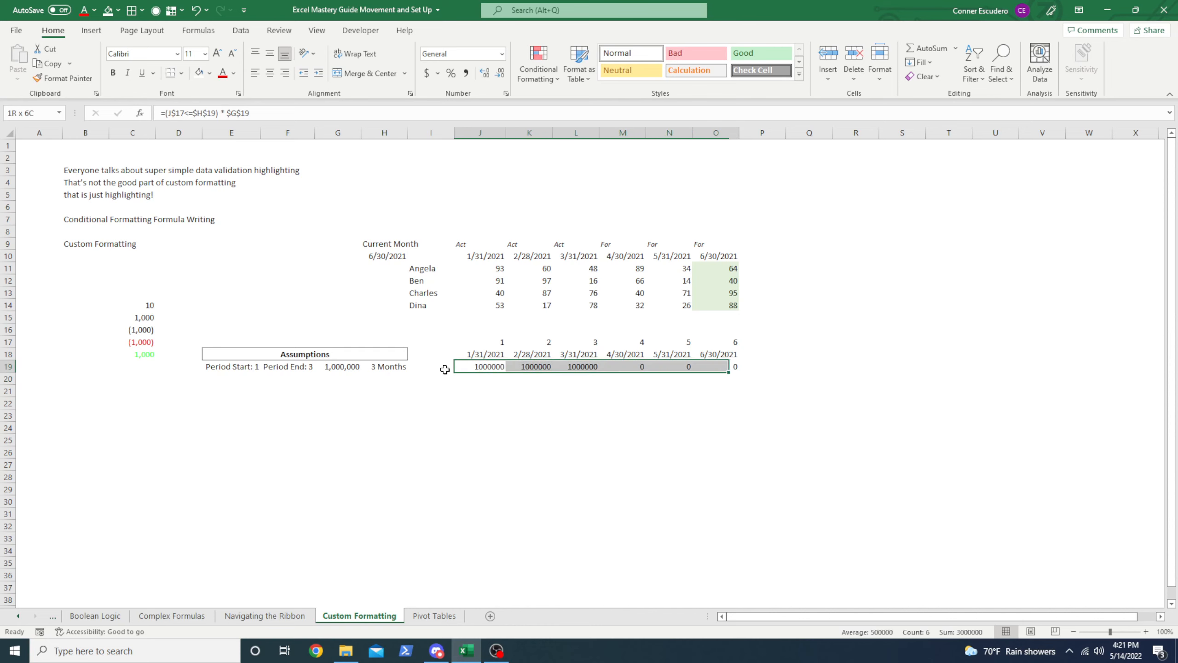
- Format J19:O19 with the comma number style and no decimal places
key(alt+h)
key(k)
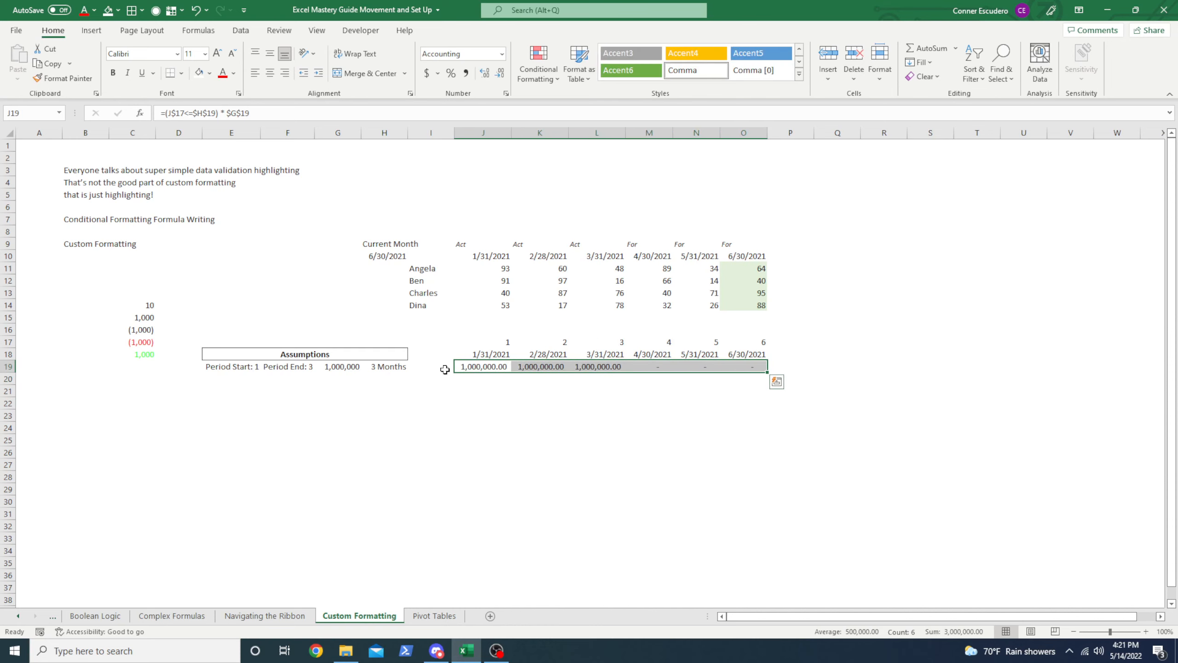
key(alt+h)
key(9)
key(alt+h)
key(9)
- Clear the multiplied formulas from K19:O19, keeping only the one in J19
key(Right)
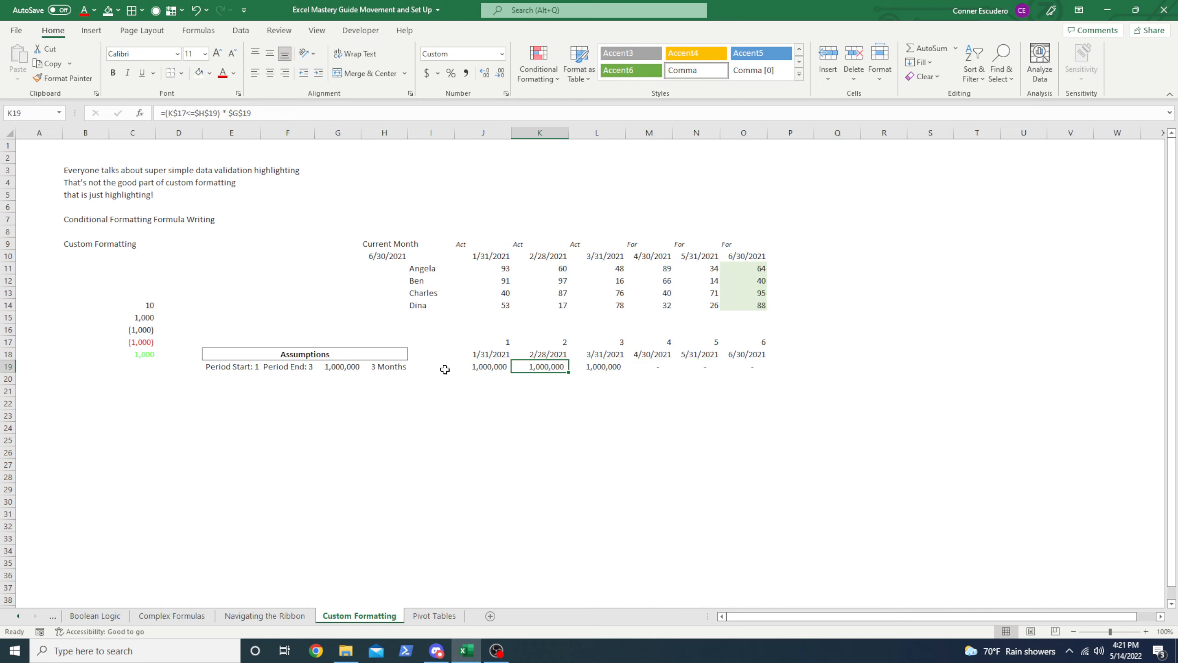
key(ctrl+shift+Right)
key(Delete)
key(Left)
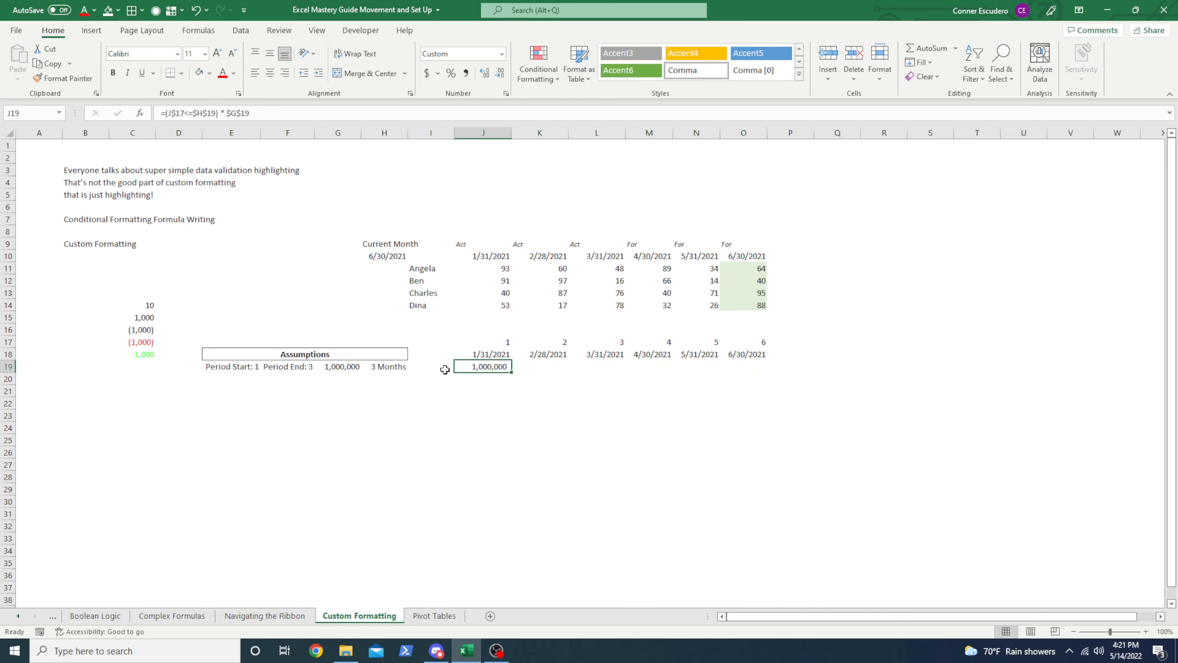
- Divide J19's formula by the absolute months cell so it reads =(J$17<=$H$19) * $G$19/$H$19
click(274, 114)
text(/)
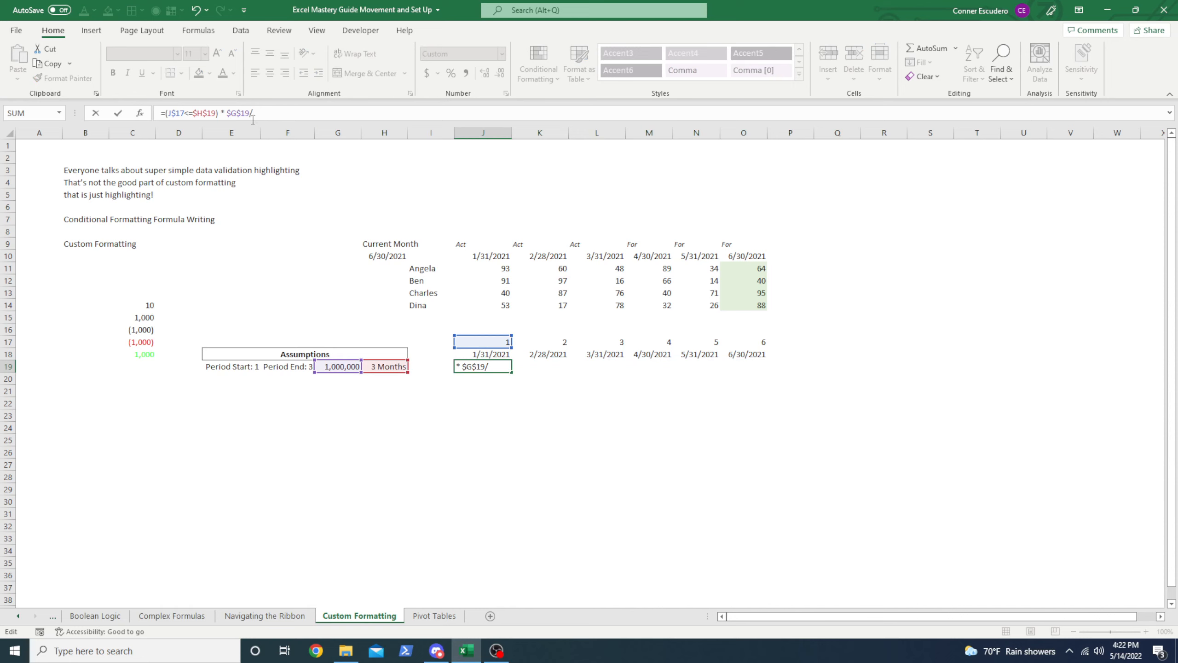
click(383, 367)
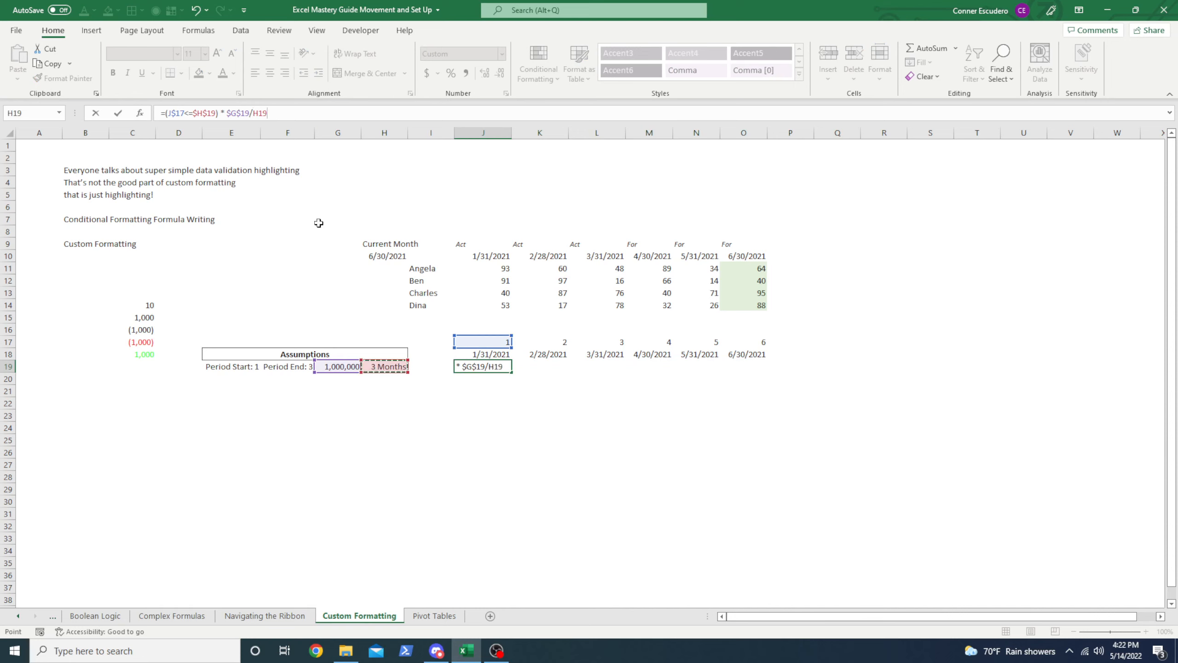
key(F4)
key(Return)
- Fill the completed spread formula from J19 across to O19
key(Up)
key(shift+Right)
key(shift+Right)
key(shift+Right)
key(shift+Right)
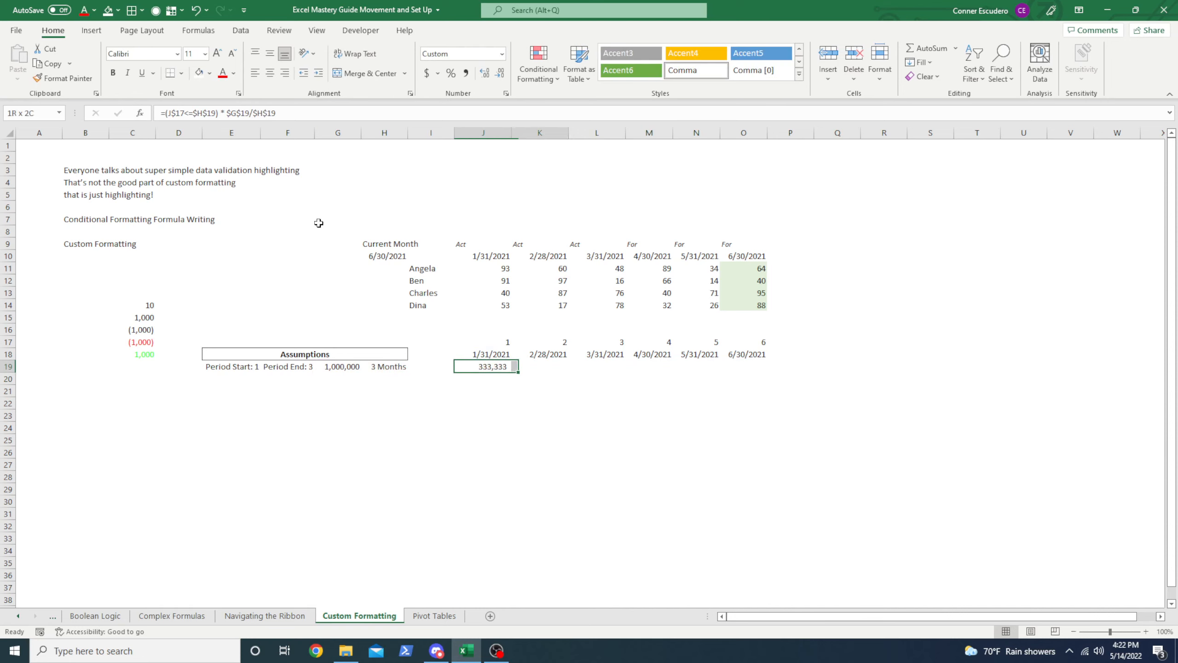
key(shift+Right)
key(ctrl+r)
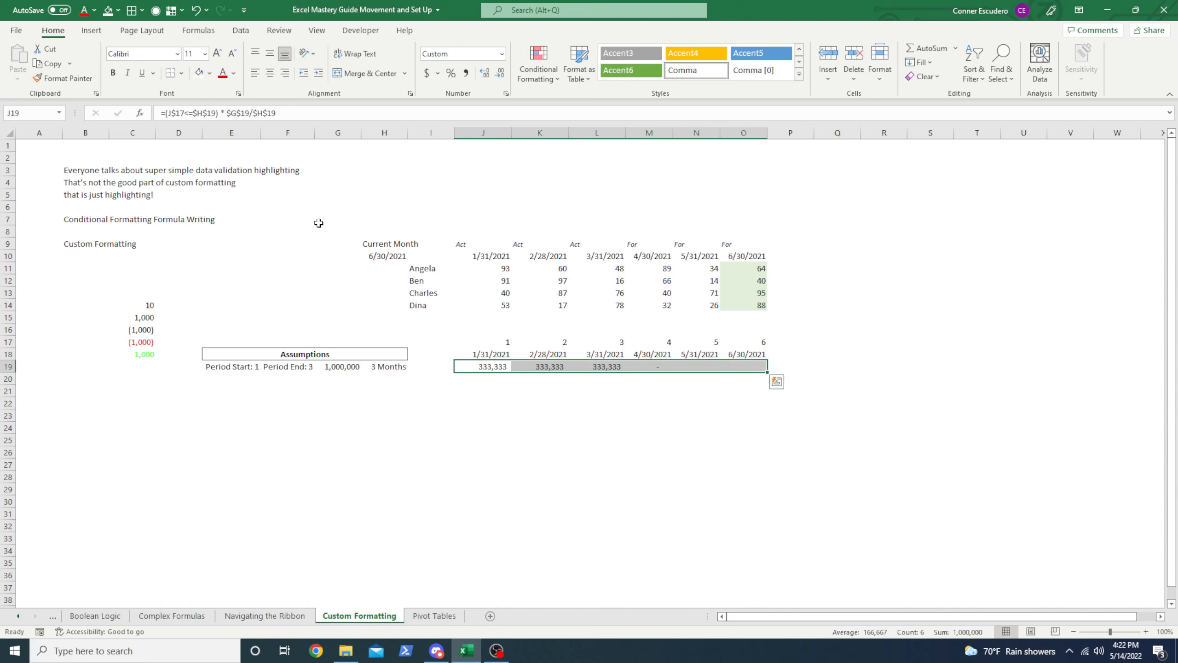
- Test the spread by setting the Period End in F19 to 4
key(shift+Left)
key(shift+Left)
key(shift+Left)
key(shift+Left)
key(shift+Left)
key(Left)
key(Left)
key(Left)
key(Left)
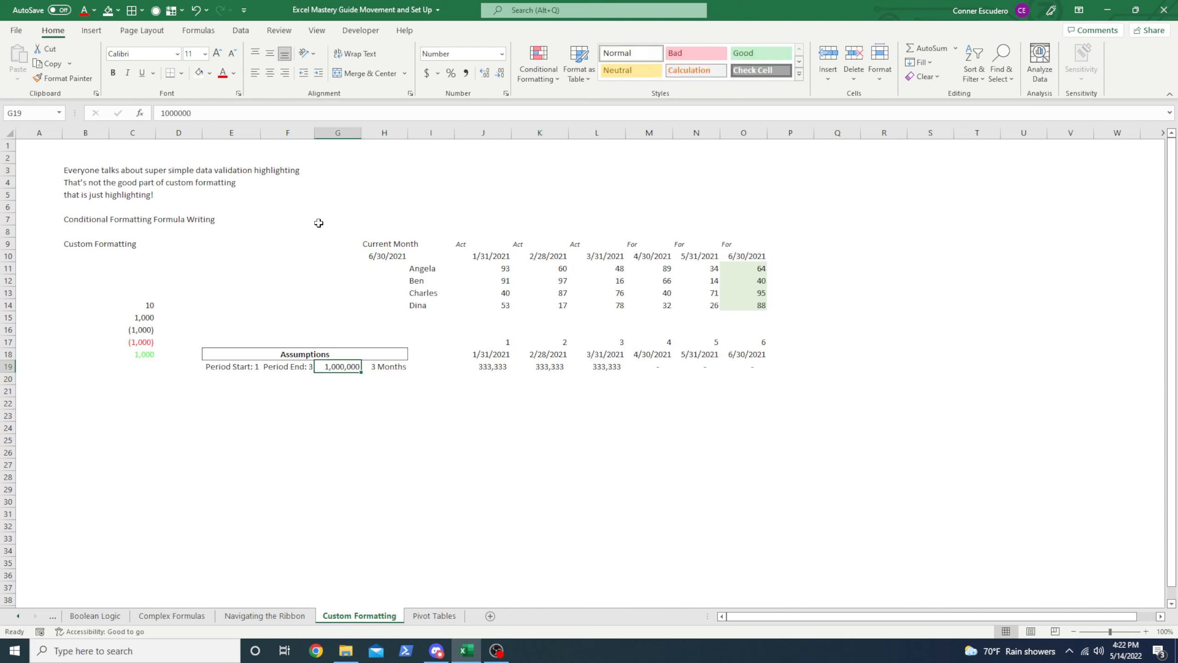
text(4)
key(Return)
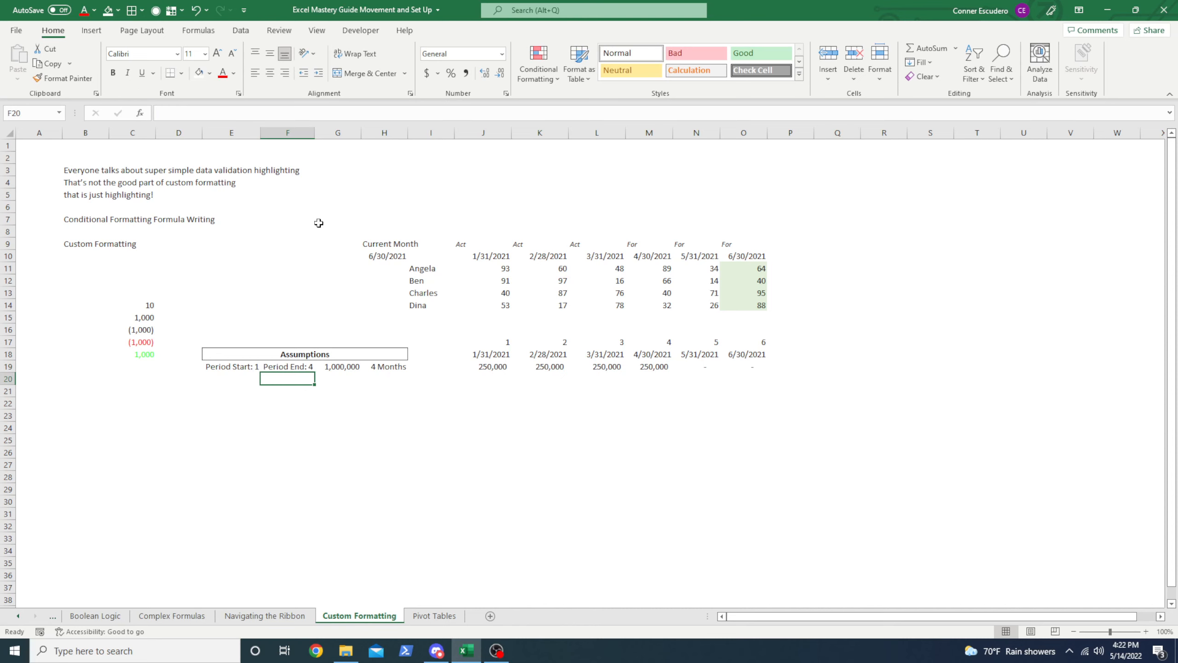
- Set the Period End in F19 to 5 to test a longer spread
key(Up)
key(F2)
key(BackSpace)
text(5)
key(Return)
key(Up)
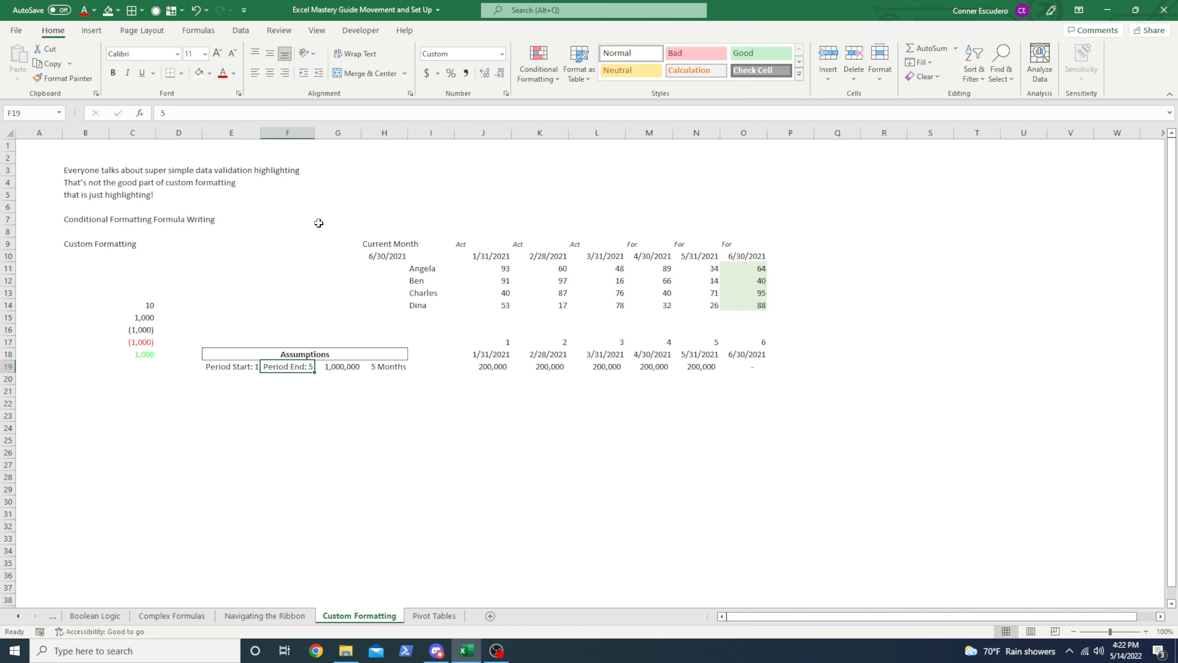
- Set the Period End in F19 to 6 to test the spread over all months
key(F2)
key(BackSpace)
text(6)
key(Return)
key(Up)
- Set the Period End in F19 to 2 to test a shorter spread
key(F2)
key(BackSpace)
text(2)
key(Return)
key(Up)
- Set the Period End in F19 to 1 to test a single-month spread
key(F2)
key(BackSpace)
text(1)
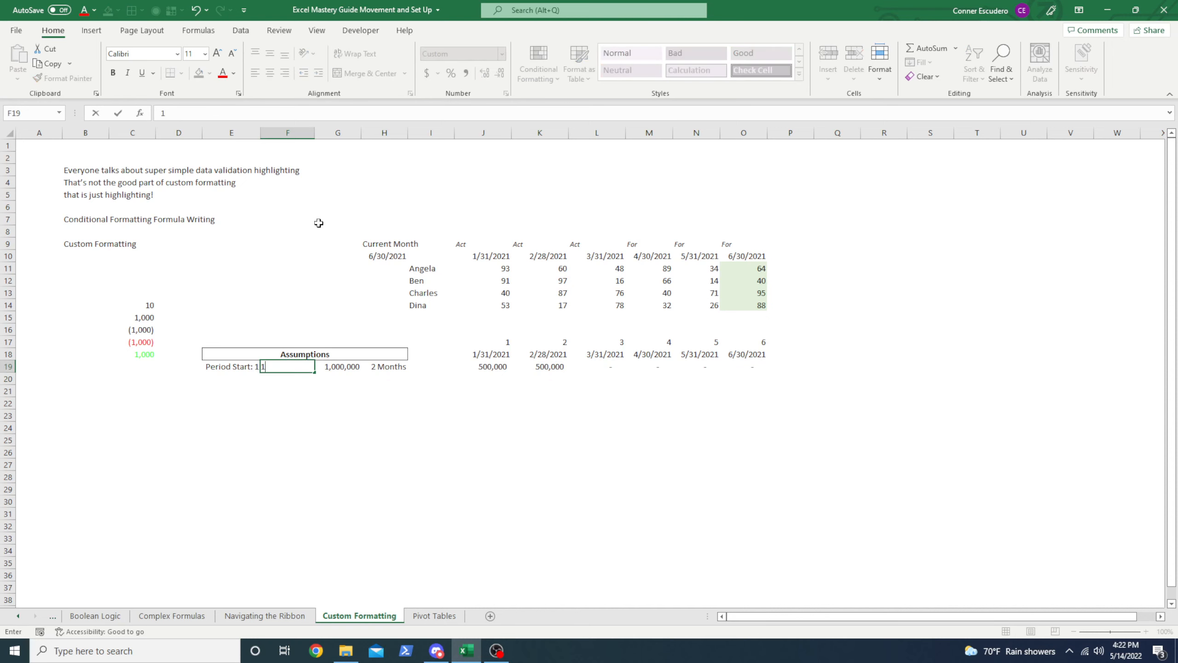
key(Return)
key(Up)
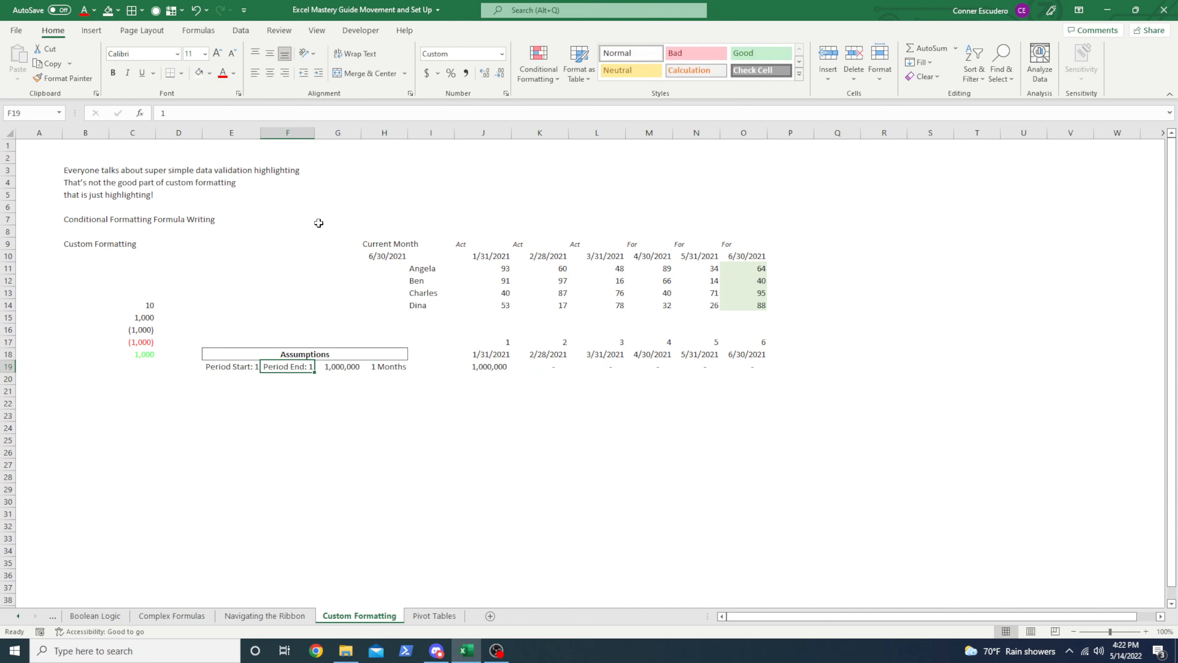
- Restore the Period End in F19 to 3
key(F2)
key(BackSpace)
text(3)
key(Return)
key(Up)
- Enter the heading Errorcheck in I18, between the Assumptions block and the month dates
click(485, 368)
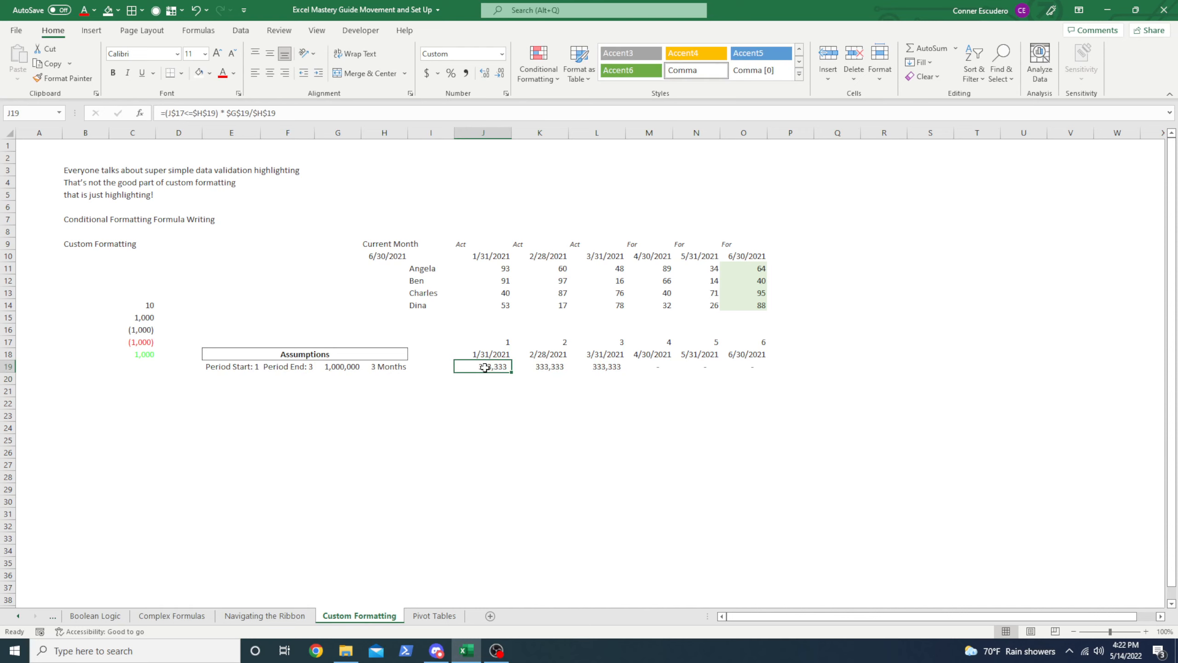
key(ctrl+Right)
key(Right)
key(Up)
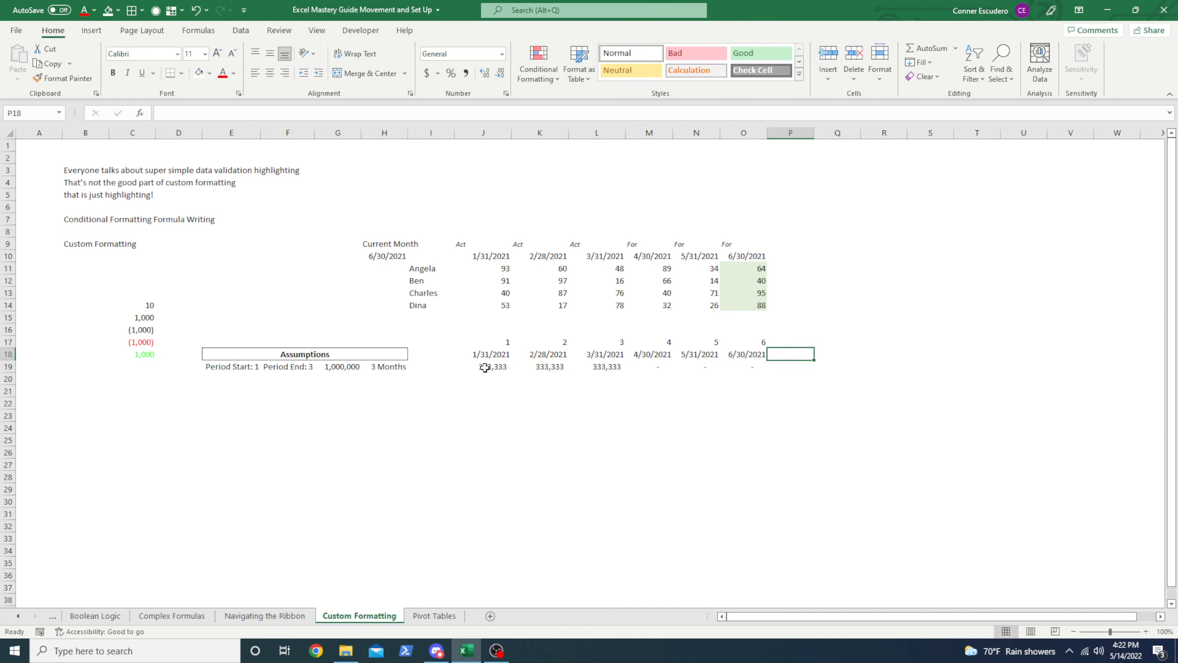
key(ctrl+Left)
key(ctrl+Left)
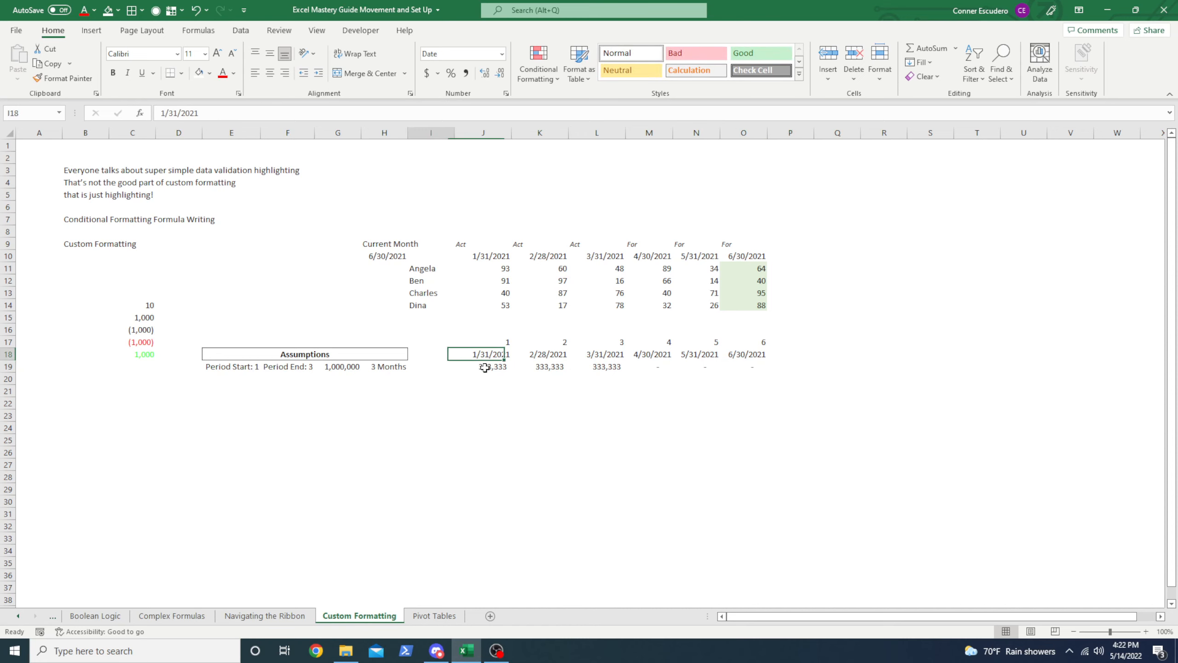
key(Left)
text(E)
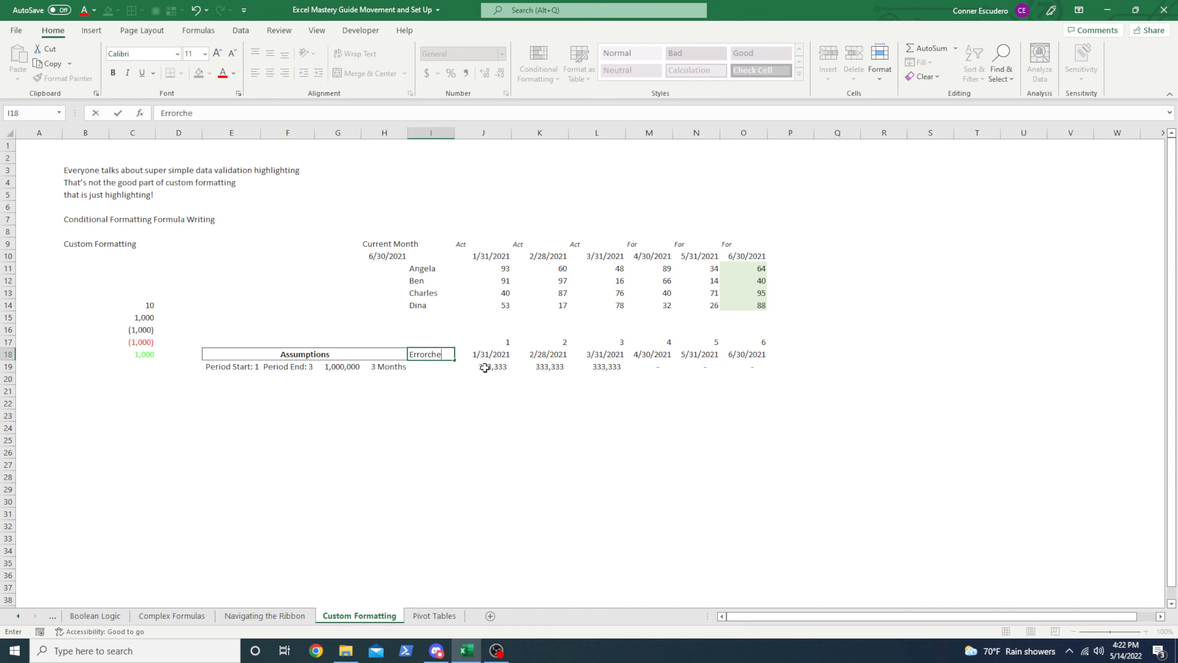
key(Return)
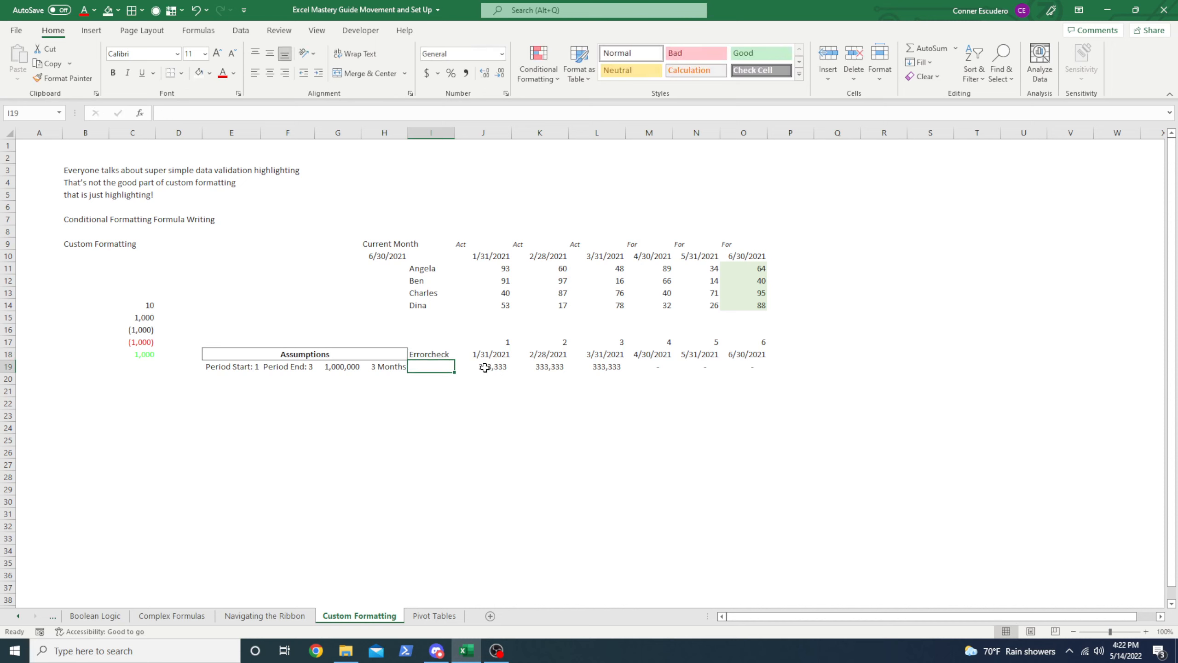
- Enter =SUM(J19:O19)=G19 in I19 to check that the monthly amounts add up to the assumed total
text(=sum)
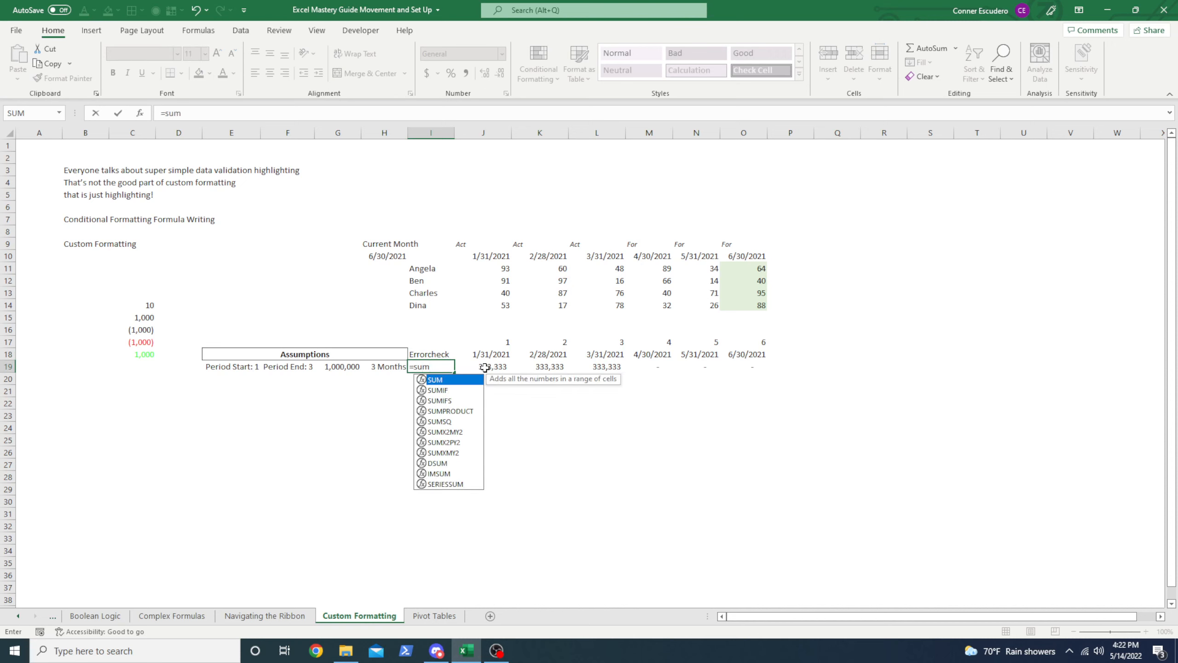
text((*)
key(BackSpace)
key(Right)
key(Right)
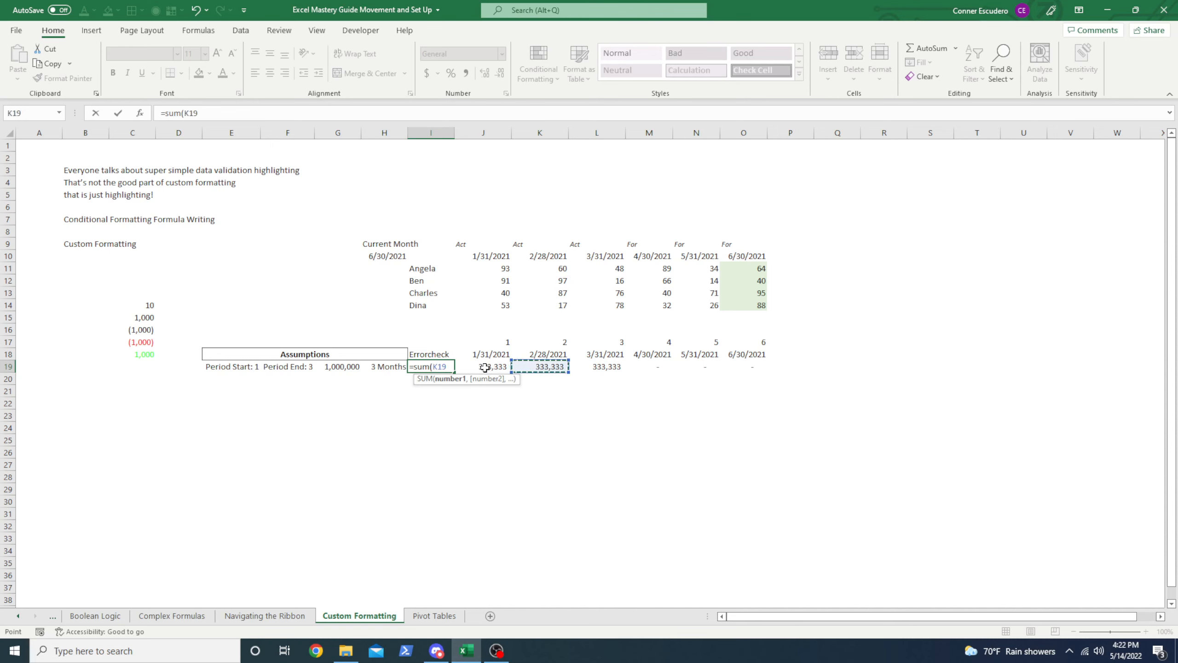
key(Left)
key(ctrl+shift+Right)
text()=)
key(Left)
key(Left)
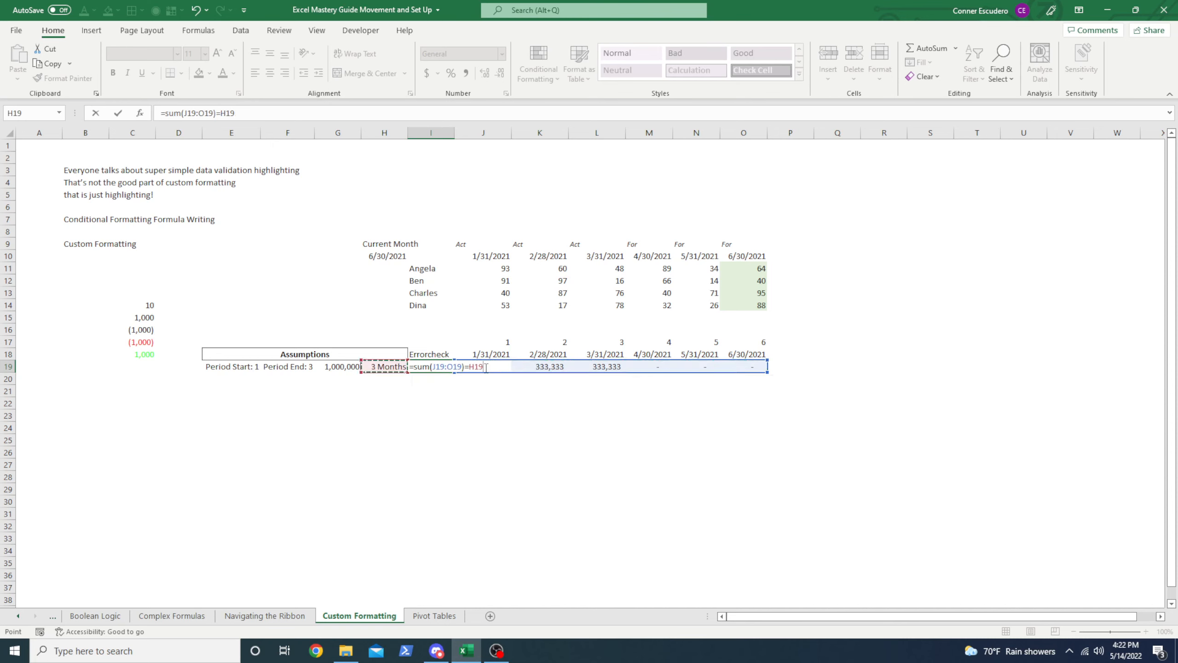
key(ctrl+Return)
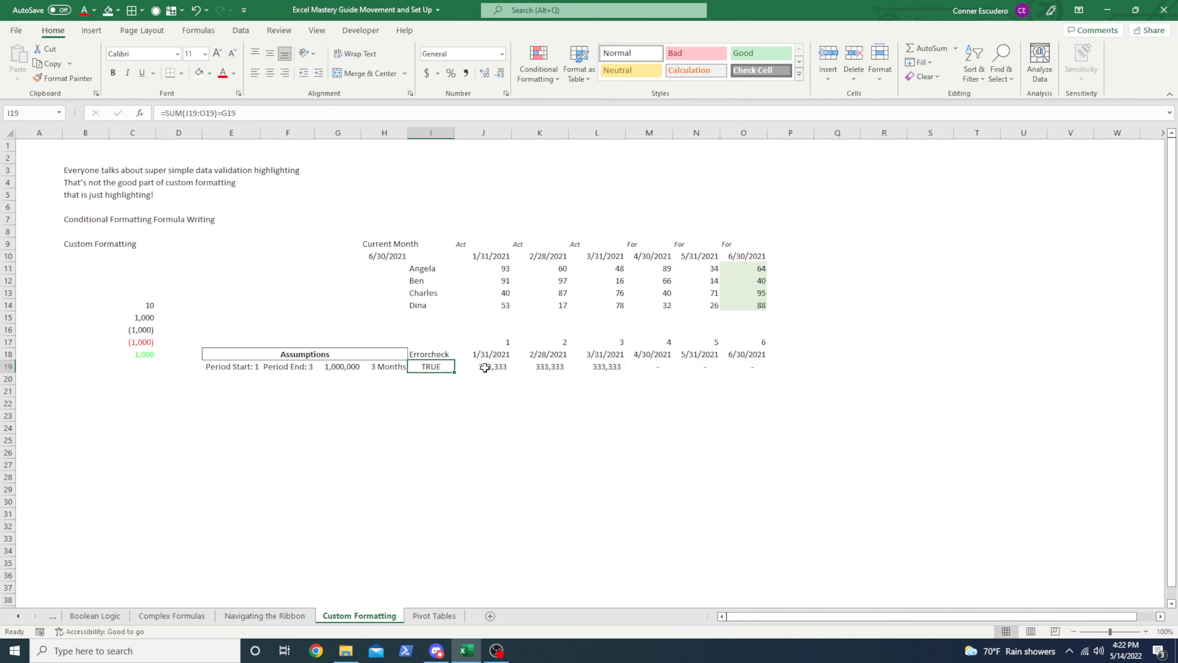
key(alt+Tab)
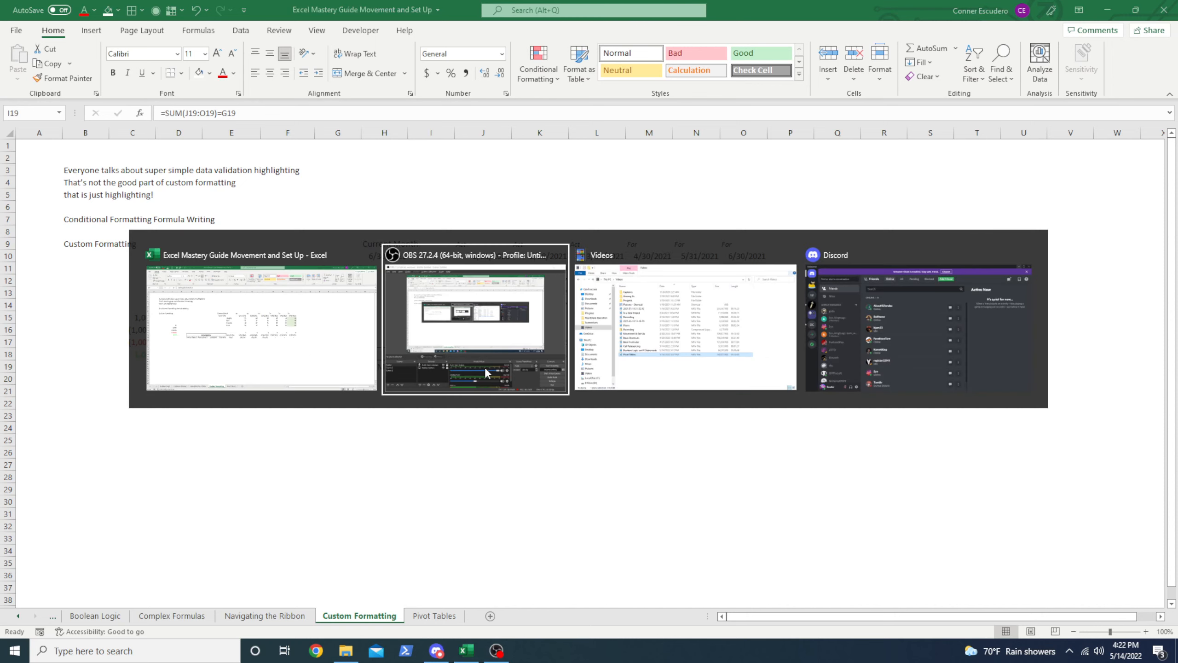